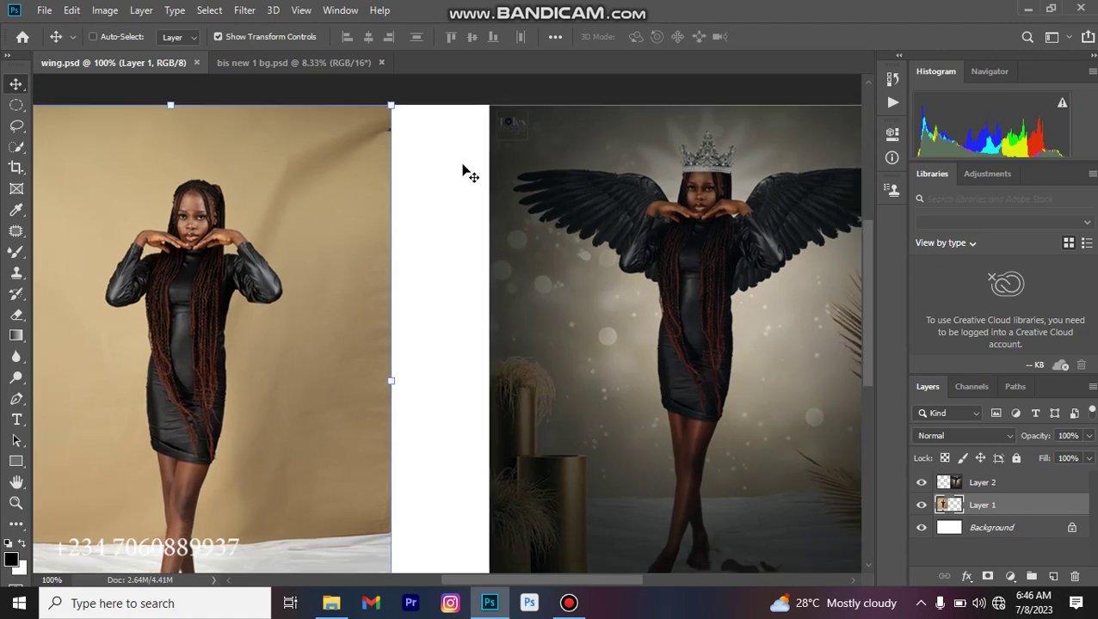
In bis new 1 bg.psd, duplicate the background layer and select the woman on the copy with Select Subject
{"action": "key", "text": "ctrl+minus"}
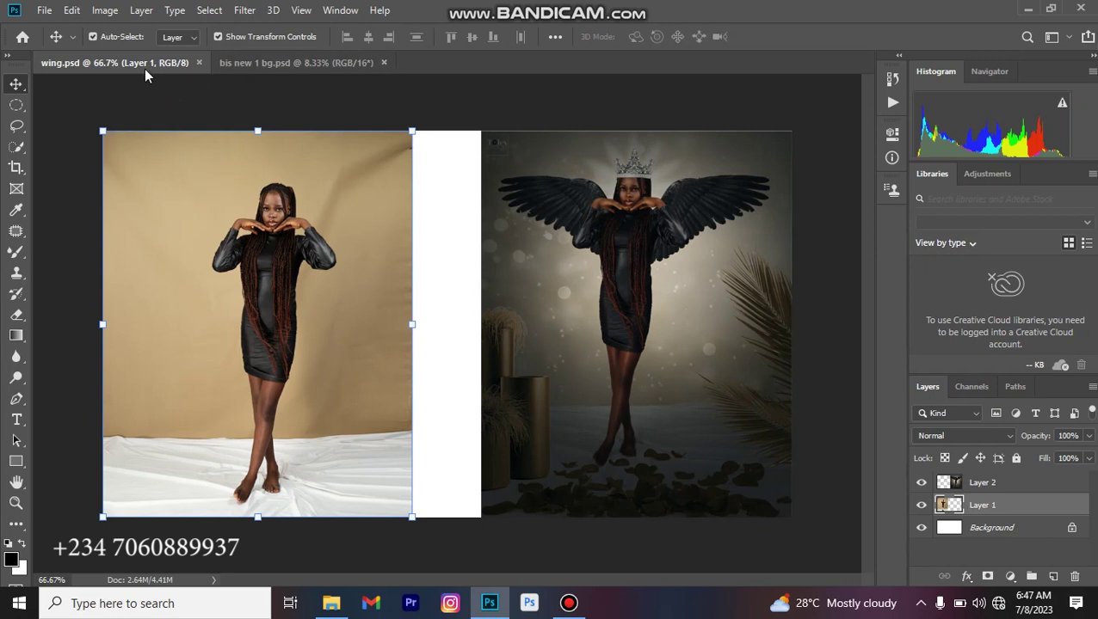
{"action": "key", "text": "ctrl+Tab"}
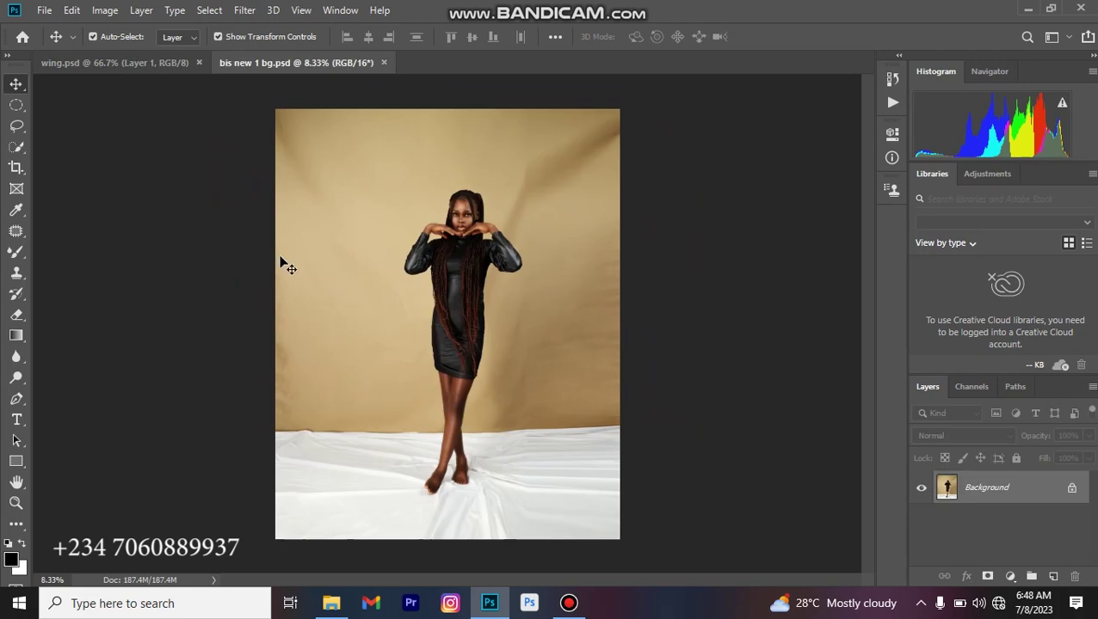
{"action": "key", "text": "ctrl+j"}
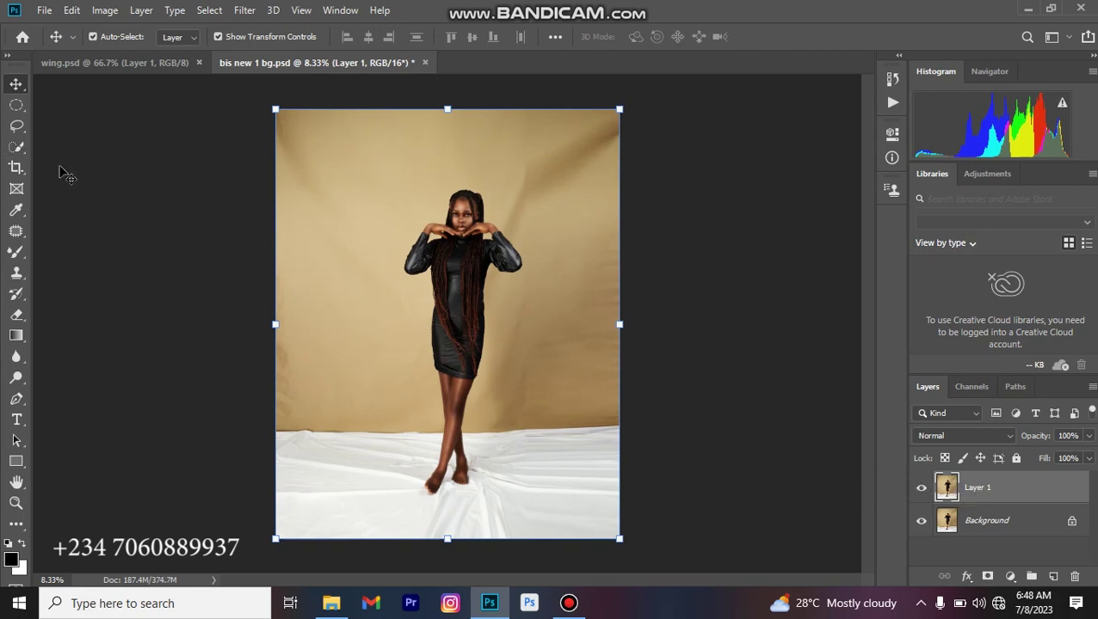
{"action": "left_click", "coordinate": [18, 148]}
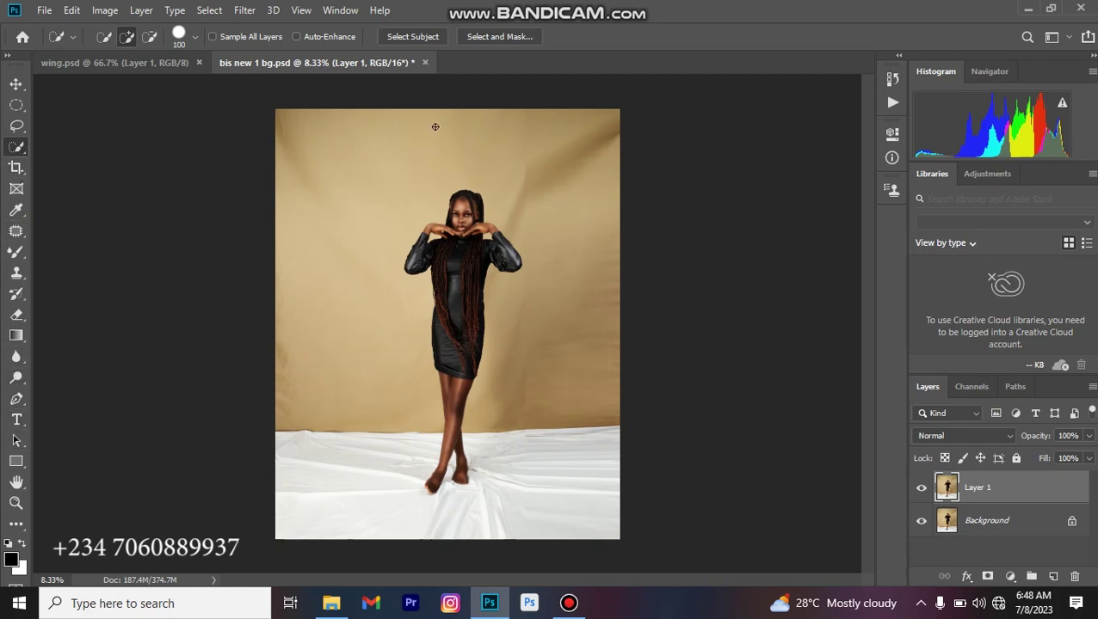
{"action": "left_click", "coordinate": [433, 38]}
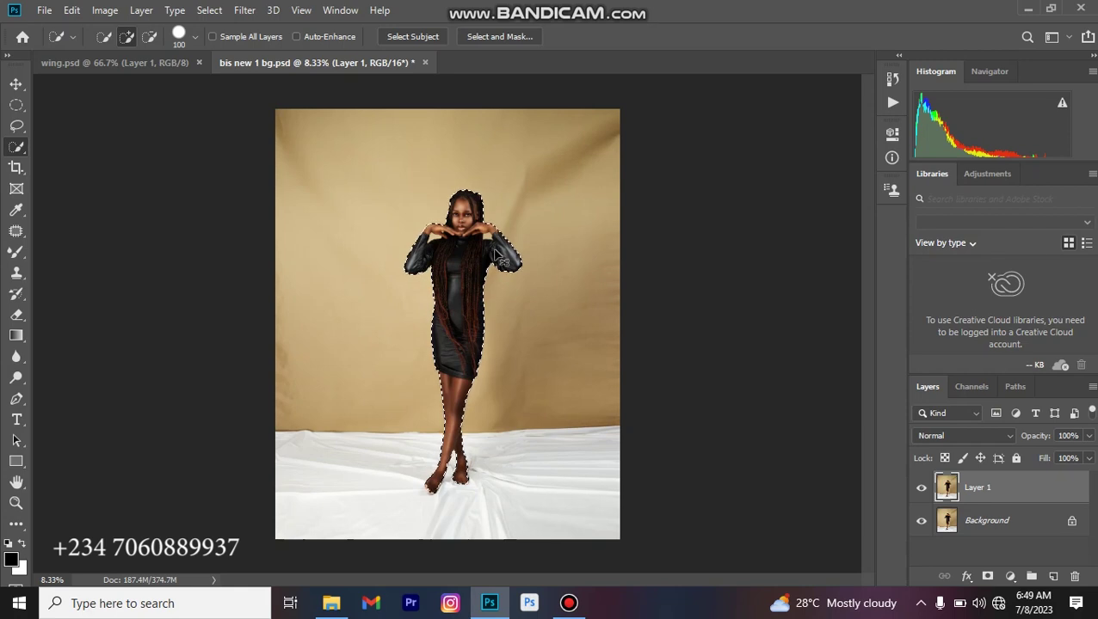
Examine the selection edge around the woman's head, hands, arms, braids and dress for wrongly included backdrop
{"action": "key", "text": "ctrl+plus"}
{"action": "key", "text": "ctrl+plus"}
{"action": "key", "text": "ctrl+plus"}
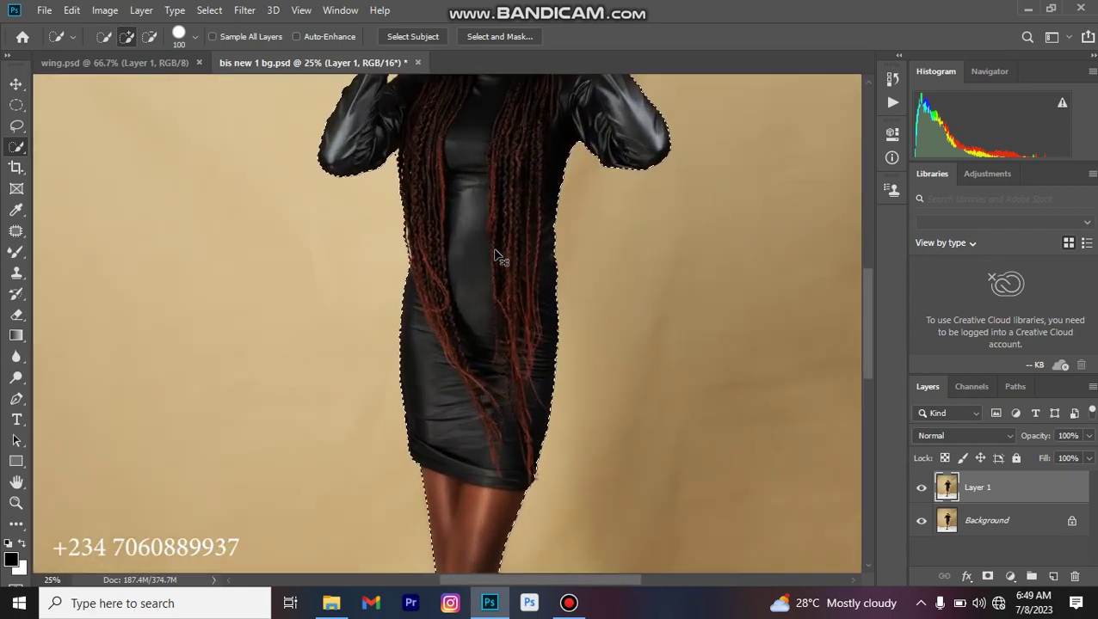
{"action": "left_click_drag", "start_coordinate": [500, 250], "coordinate": [500, 348]}
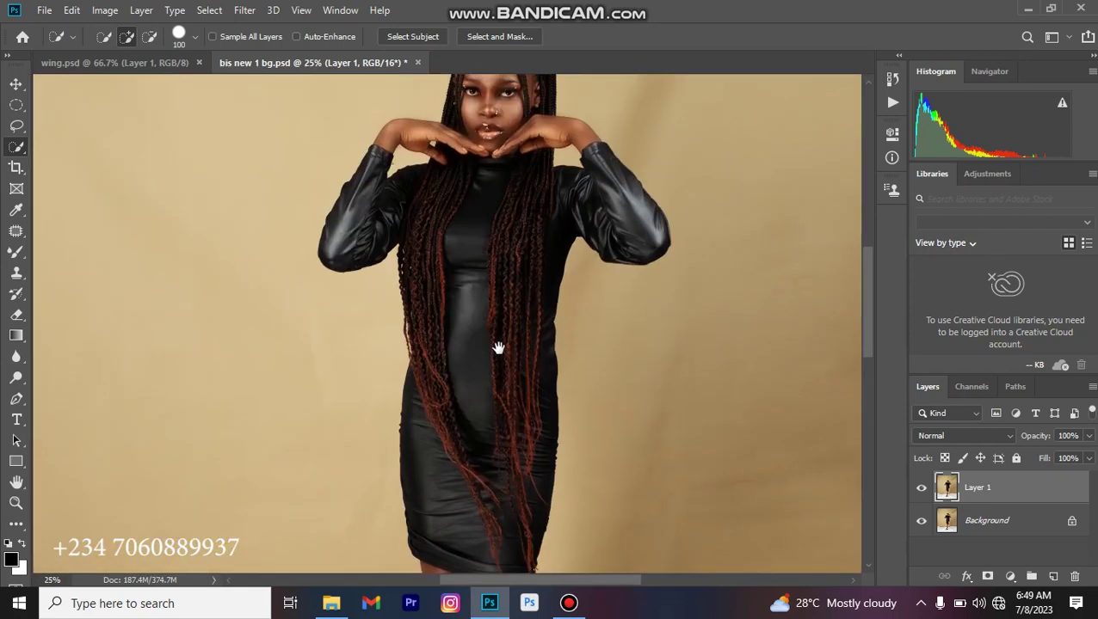
{"action": "left_click_drag", "start_coordinate": [499, 277], "coordinate": [487, 391]}
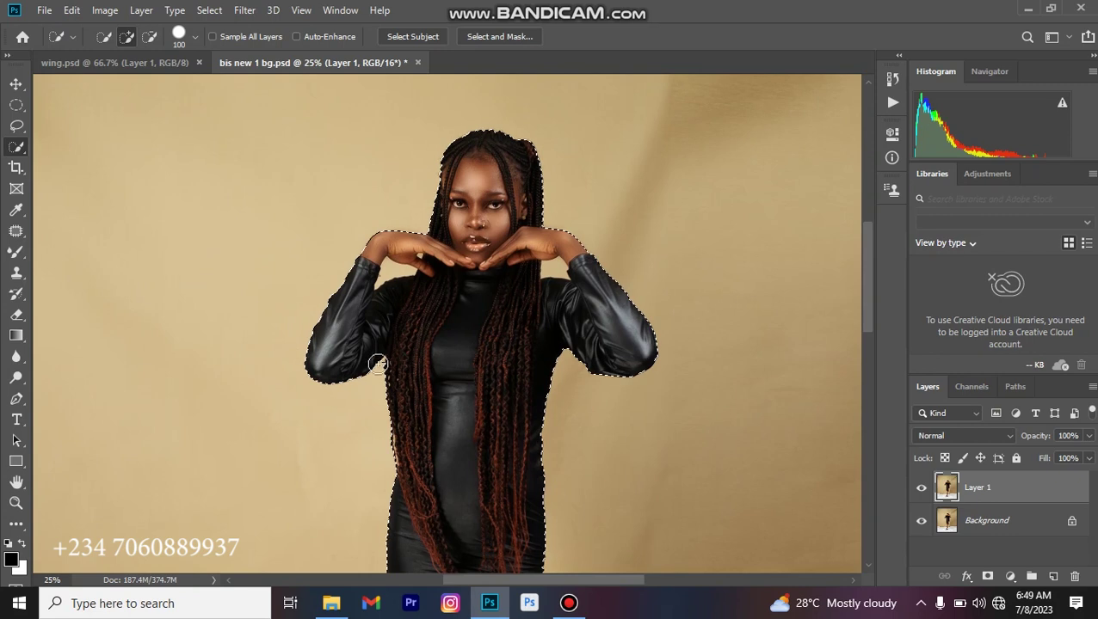
{"action": "scroll", "coordinate": [442, 369], "scroll_direction": "down", "scroll_amount": 2}
{"action": "scroll", "coordinate": [441, 370], "scroll_direction": "down", "scroll_amount": 10}
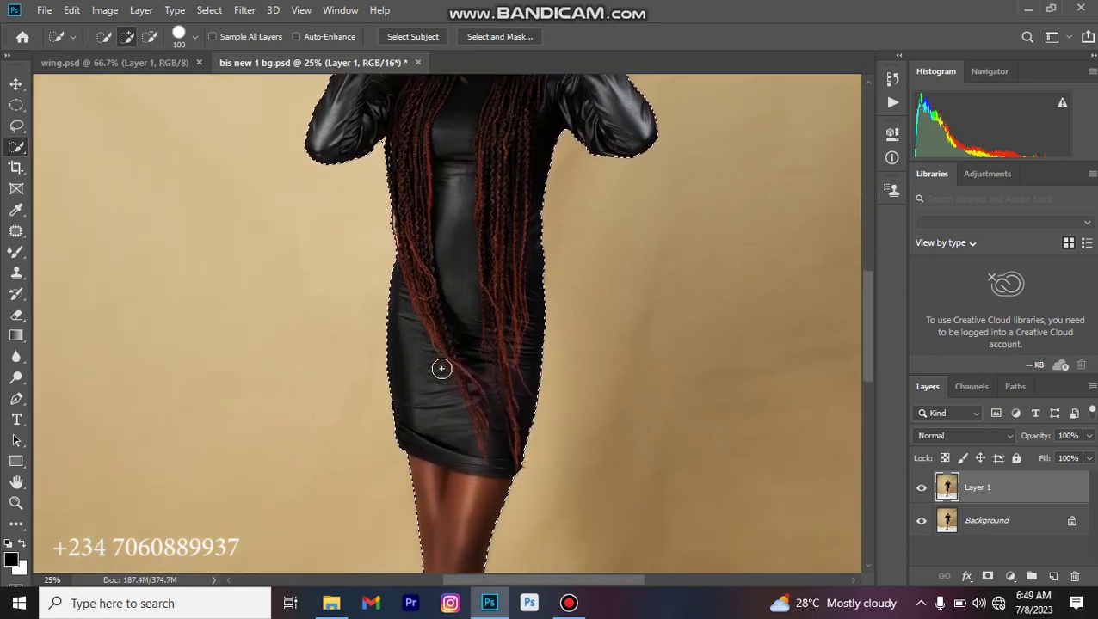
{"action": "scroll", "coordinate": [442, 370], "scroll_direction": "down", "scroll_amount": 1}
{"action": "scroll", "coordinate": [441, 367], "scroll_direction": "up", "scroll_amount": 7}
{"action": "scroll", "coordinate": [398, 297], "scroll_direction": "up", "scroll_amount": 6}
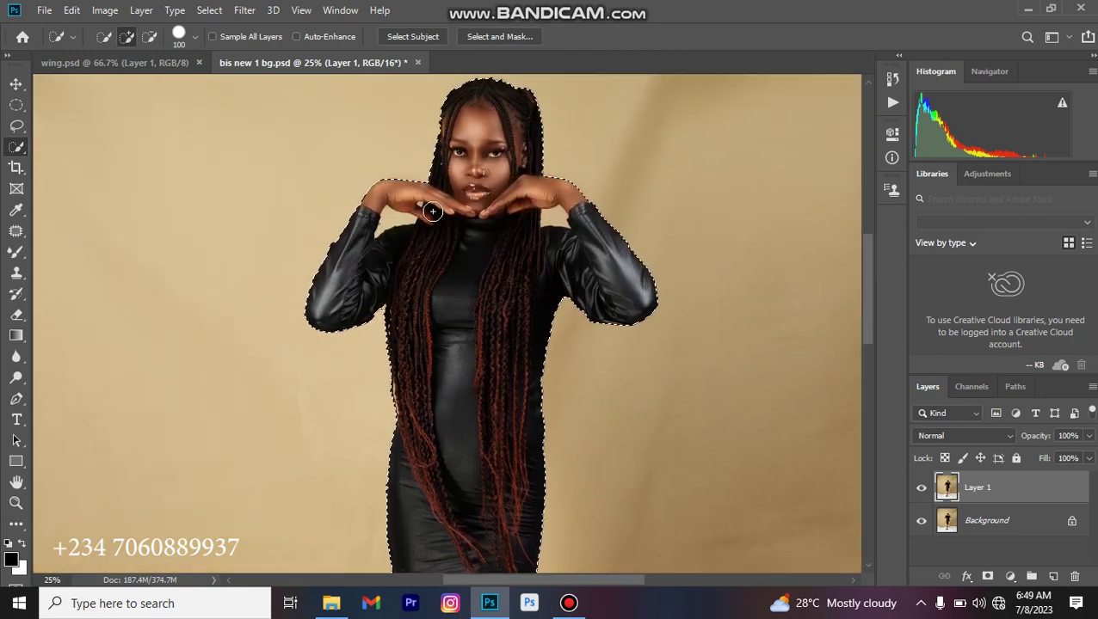
Subtract the backdrop gap between the woman's raised hand, sleeve and shoulder on the image's left from the selection with the Polygonal Lasso
{"action": "right_click", "coordinate": [23, 145]}
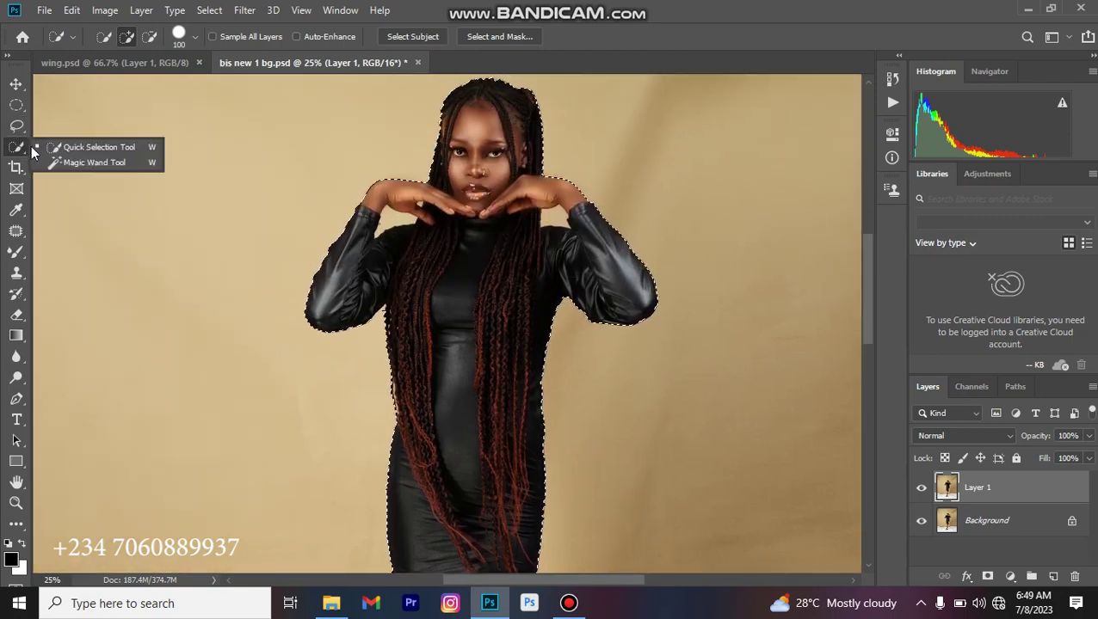
{"action": "left_click", "coordinate": [16, 126]}
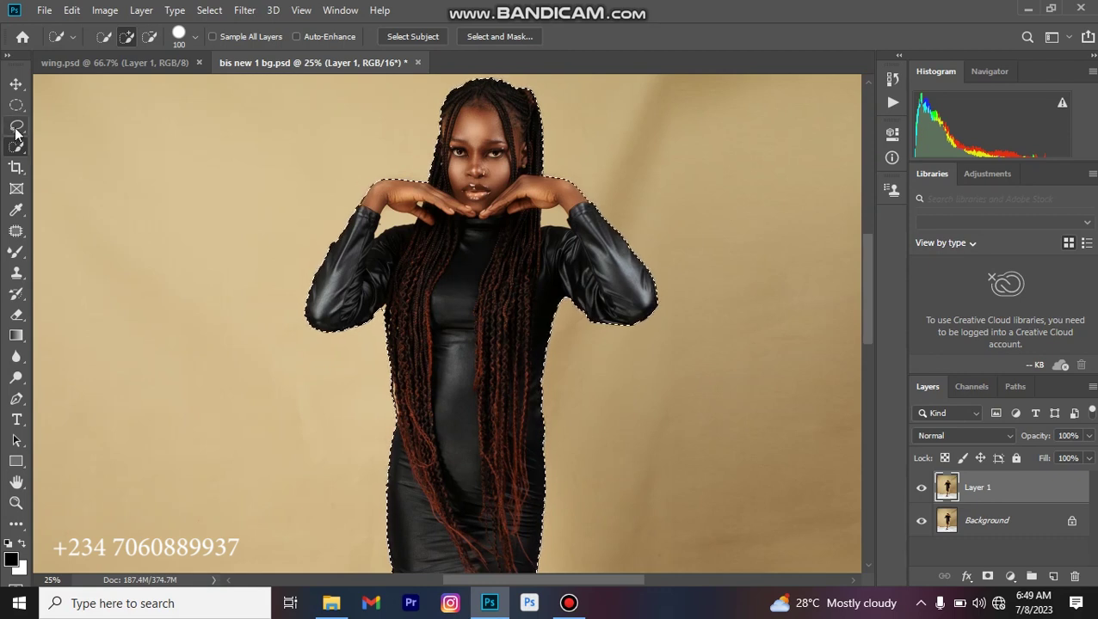
{"action": "right_click", "coordinate": [16, 125]}
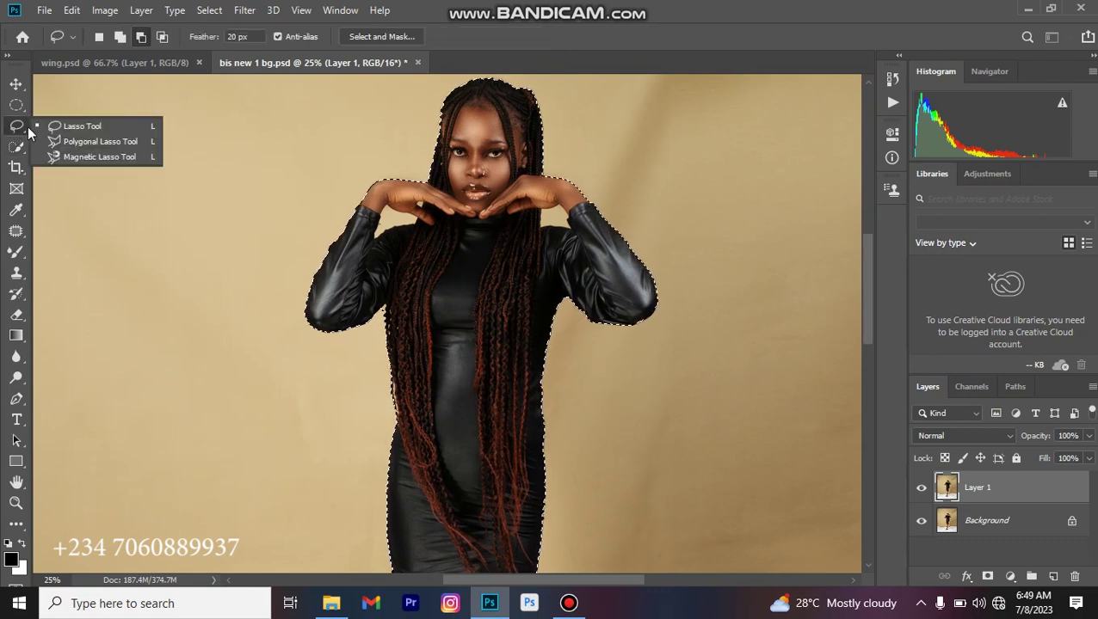
{"action": "left_click", "coordinate": [79, 140]}
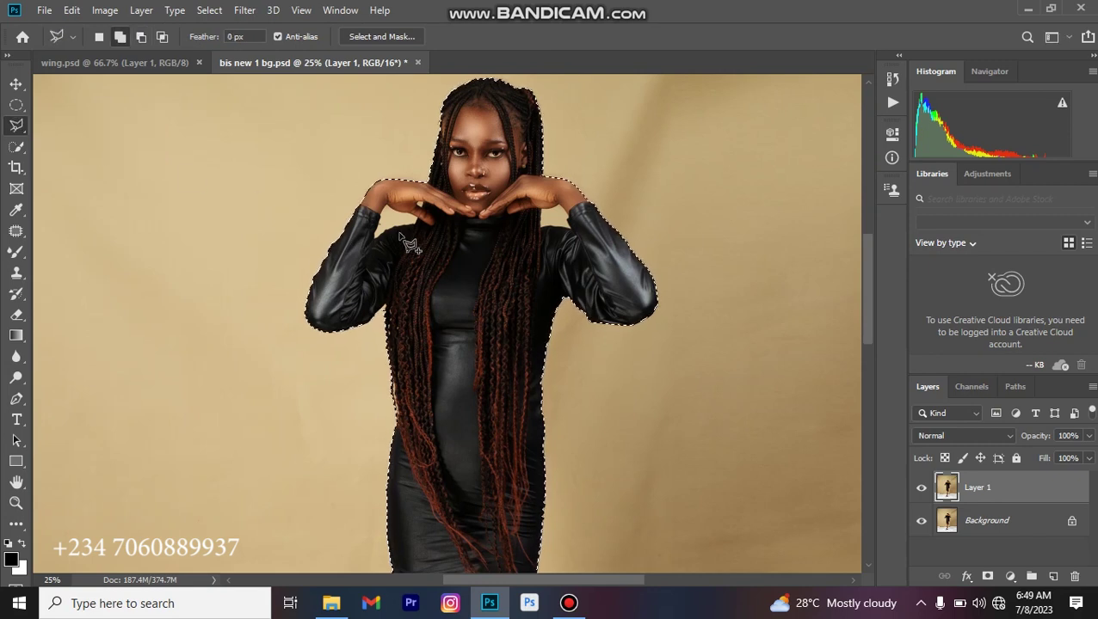
{"action": "key", "text": "ctrl+plus"}
{"action": "key", "text": "ctrl+plus"}
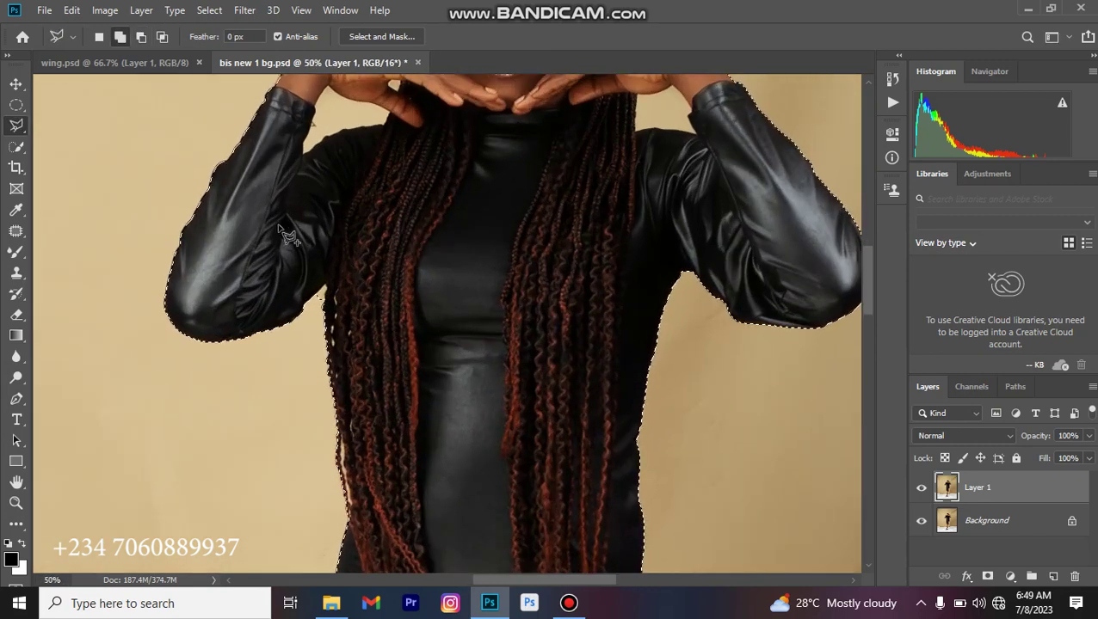
{"action": "scroll", "coordinate": [293, 241], "scroll_direction": "up", "scroll_amount": 5}
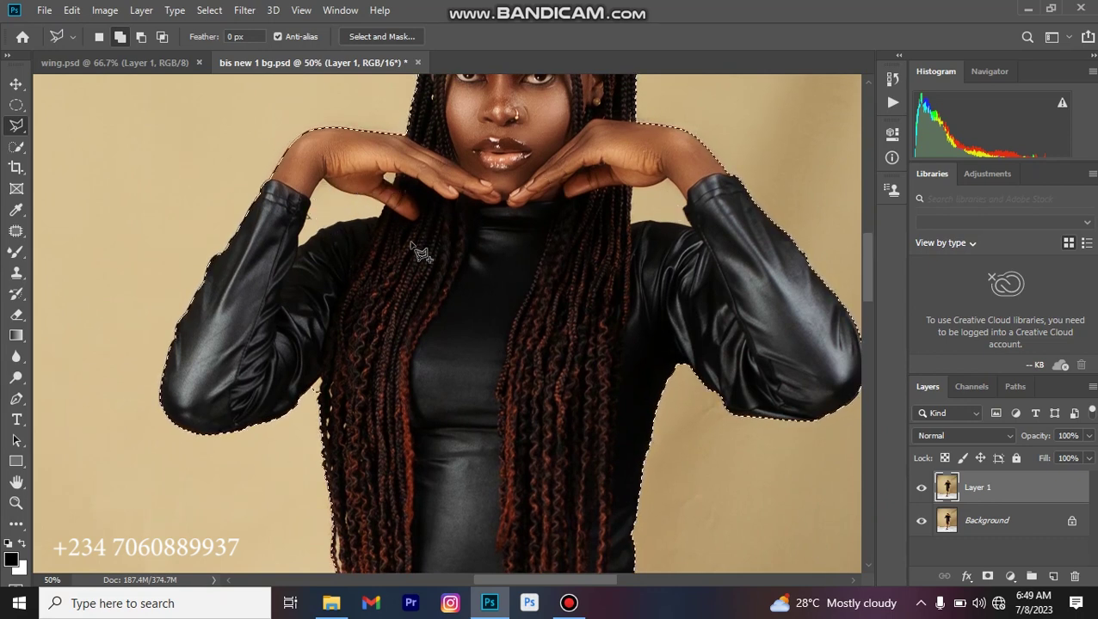
{"action": "left_click", "coordinate": [141, 36]}
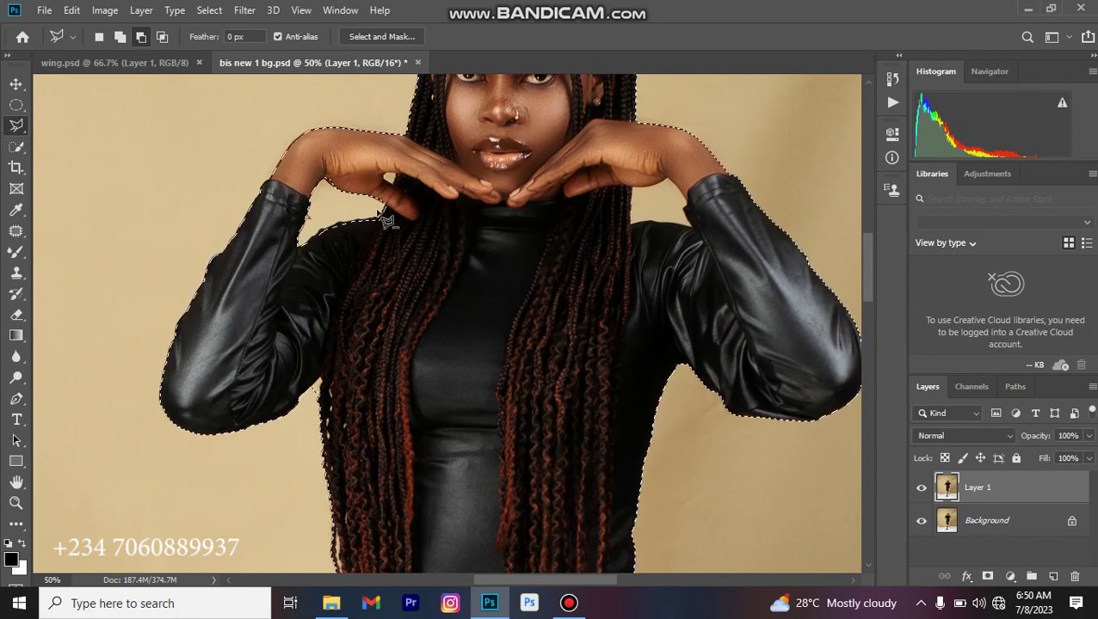
Subtract the small gap between the thumb and braids and the backdrop gap beneath the opposite hand from the selection
{"action": "key", "text": "ctrl+plus"}
{"action": "scroll", "coordinate": [380, 191], "scroll_direction": "down", "scroll_amount": 2}
{"action": "key", "text": "ctrl+plus"}
{"action": "scroll", "coordinate": [443, 473], "scroll_direction": "up", "scroll_amount": 3}
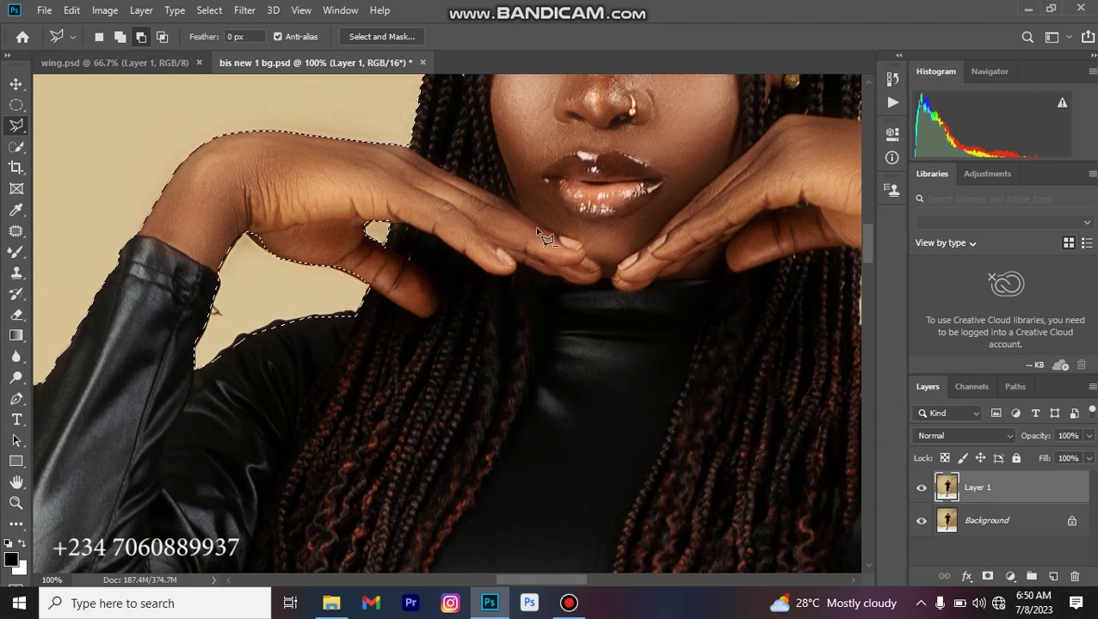
{"action": "scroll", "coordinate": [551, 241], "scroll_direction": "right", "scroll_amount": 2}
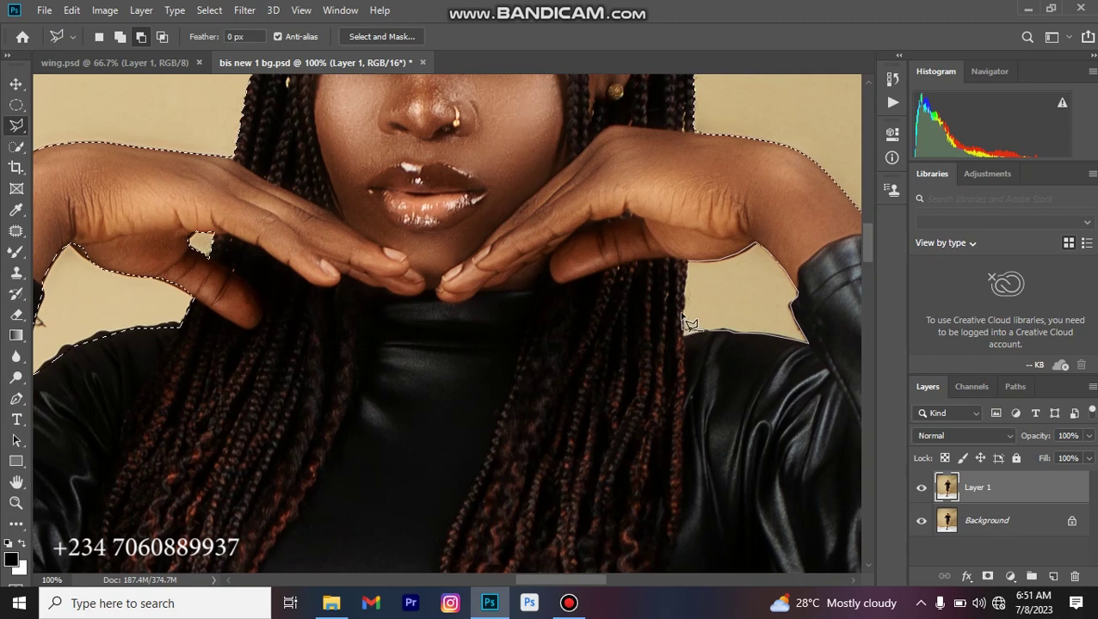
{"action": "double_click", "coordinate": [688, 275]}
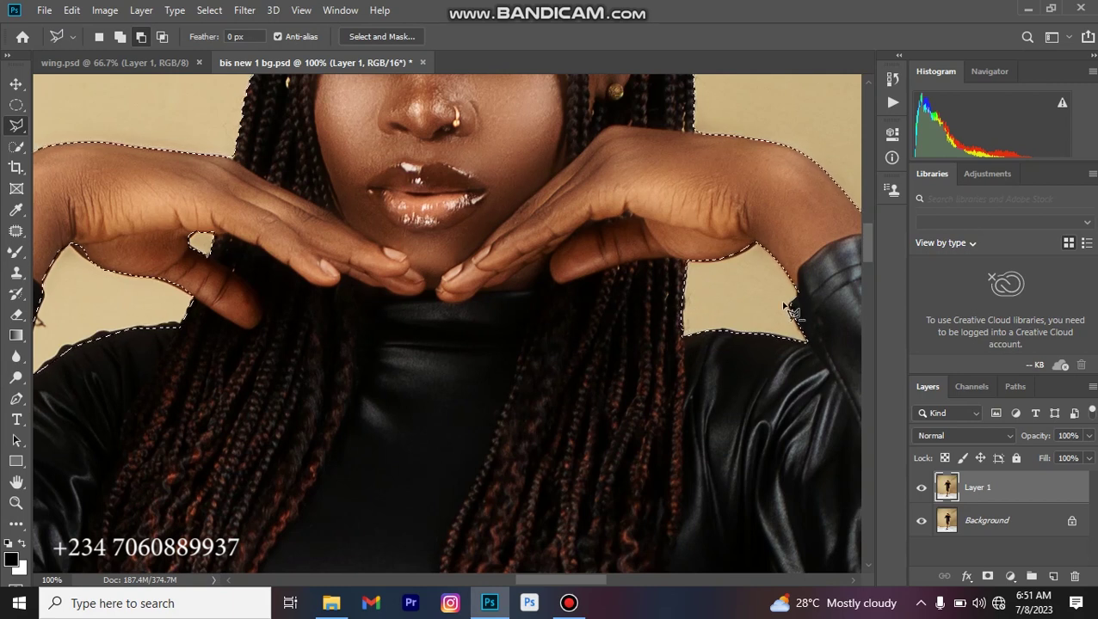
Examine the selection edge down the dress, legs and feet for remaining errors
{"action": "left_click_drag", "start_coordinate": [594, 271], "coordinate": [537, 510]}
{"action": "left_click_drag", "start_coordinate": [567, 215], "coordinate": [582, 432]}
{"action": "left_click_drag", "start_coordinate": [588, 346], "coordinate": [594, 150]}
{"action": "mouse_move", "coordinate": [635, 526]}
{"action": "left_mouse_down"}
{"action": "mouse_move", "coordinate": [647, 158]}
{"action": "mouse_move", "coordinate": [615, 384]}
{"action": "mouse_move", "coordinate": [632, 141]}
{"action": "left_mouse_up"}
{"action": "mouse_move", "coordinate": [610, 375]}
{"action": "left_mouse_down"}
{"action": "mouse_move", "coordinate": [632, 335]}
{"action": "mouse_move", "coordinate": [605, 113]}
{"action": "left_mouse_up"}
{"action": "mouse_move", "coordinate": [594, 534]}
{"action": "left_mouse_down"}
{"action": "mouse_move", "coordinate": [559, 294]}
{"action": "mouse_move", "coordinate": [688, 407]}
{"action": "left_mouse_up"}
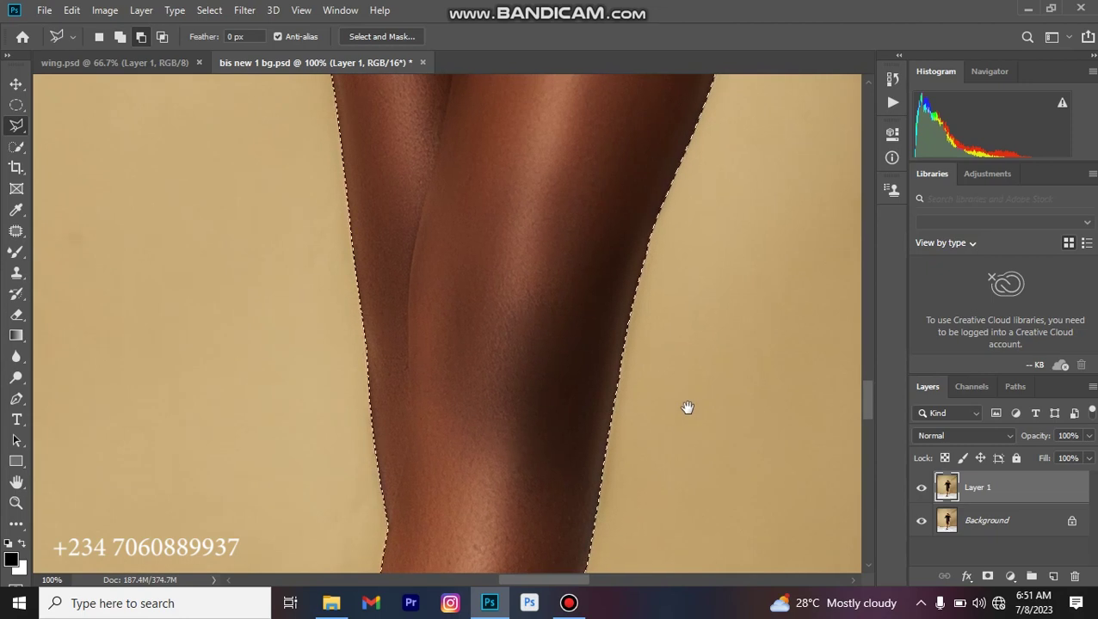
{"action": "left_click_drag", "start_coordinate": [550, 305], "coordinate": [590, 411]}
{"action": "left_click_drag", "start_coordinate": [563, 129], "coordinate": [571, 277]}
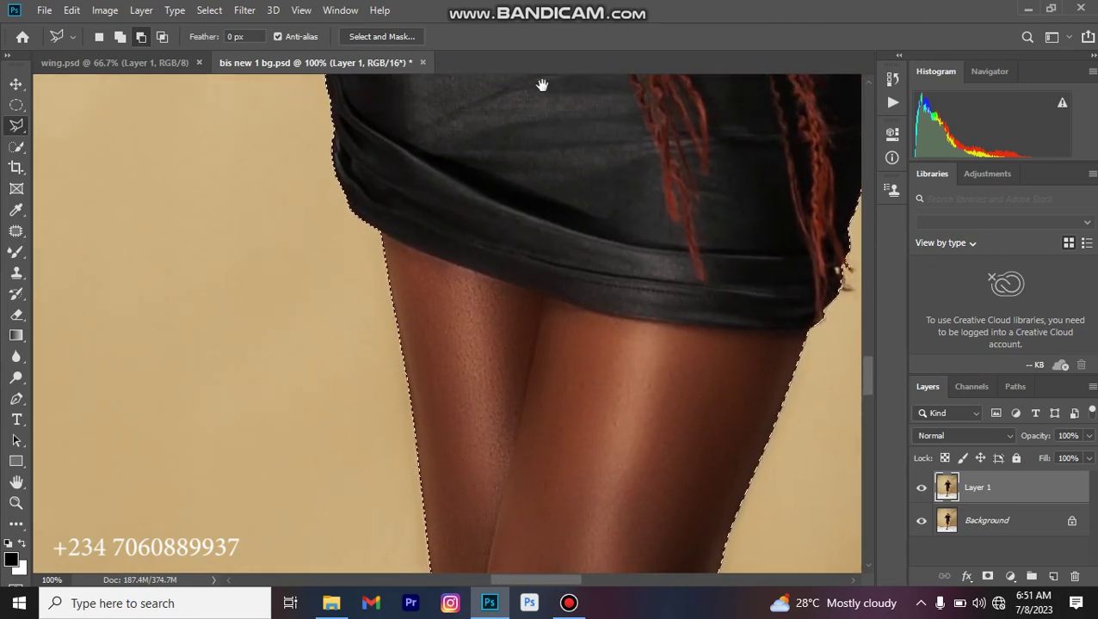
{"action": "scroll", "coordinate": [557, 259], "scroll_direction": "down", "scroll_amount": 15}
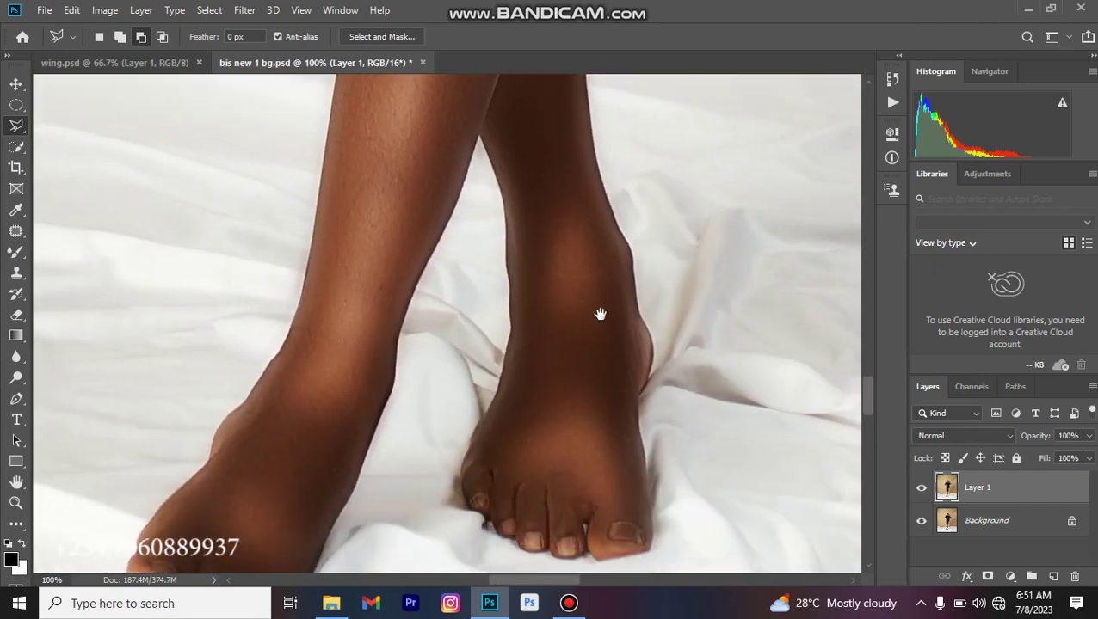
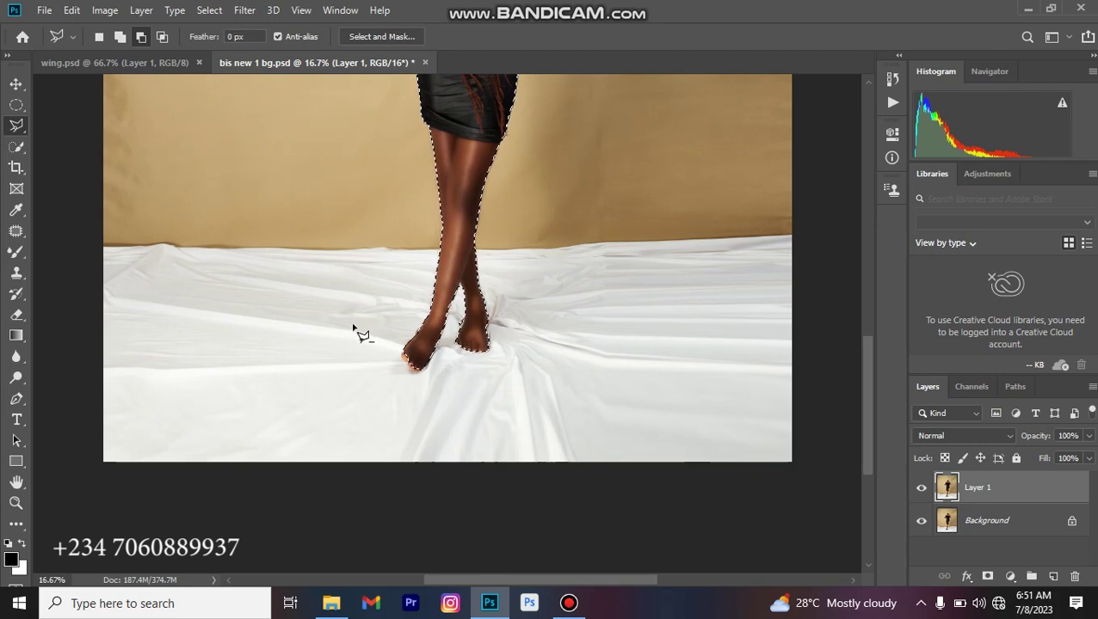
Add the white floor cloth around the woman's feet to the selection with the Quick Selection tool
{"action": "left_click_drag", "start_coordinate": [15, 146], "coordinate": [44, 152]}
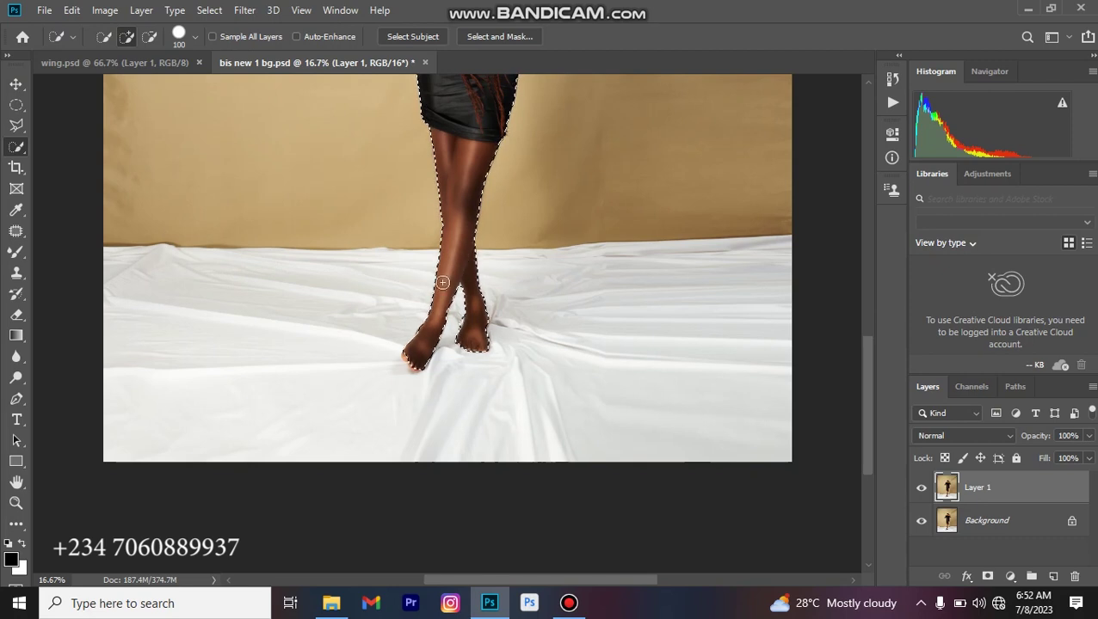
{"action": "mouse_move", "coordinate": [350, 340]}
{"action": "left_mouse_down"}
{"action": "mouse_move", "coordinate": [276, 351]}
{"action": "mouse_move", "coordinate": [268, 382]}
{"action": "mouse_move", "coordinate": [277, 433]}
{"action": "mouse_move", "coordinate": [402, 388]}
{"action": "mouse_move", "coordinate": [629, 372]}
{"action": "left_mouse_up"}
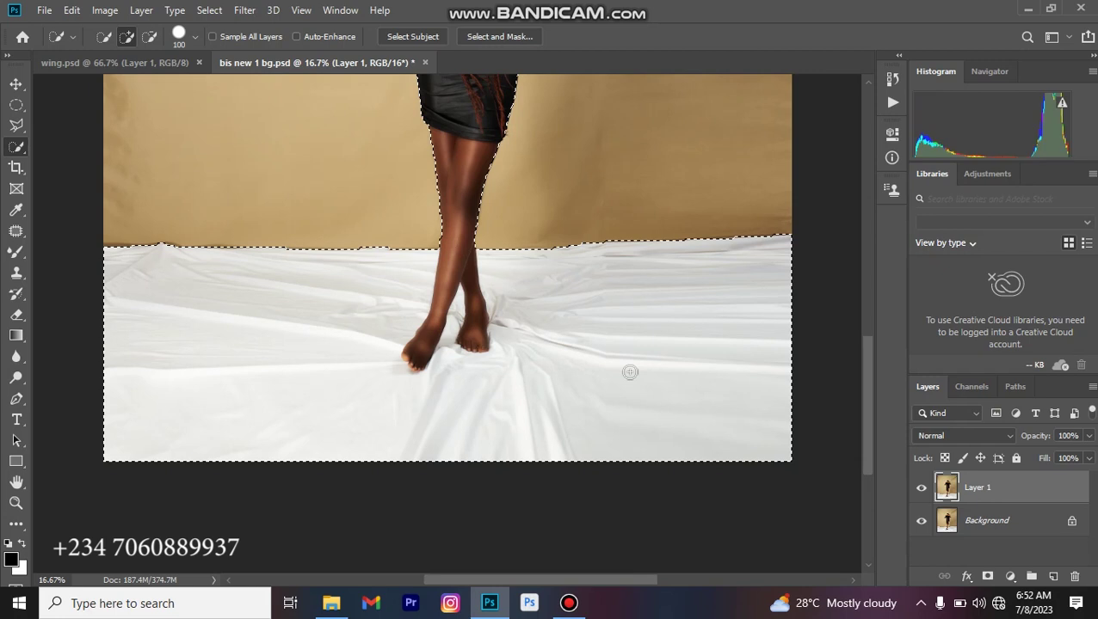
{"action": "key", "text": "ctrl+d"}
Examine the combined selection's edge along the arms, outer braids and dress up close with the Polygonal Lasso ready
{"action": "left_click_drag", "start_coordinate": [520, 304], "coordinate": [512, 329]}
{"action": "scroll", "coordinate": [509, 347], "scroll_direction": "up", "scroll_amount": 6}
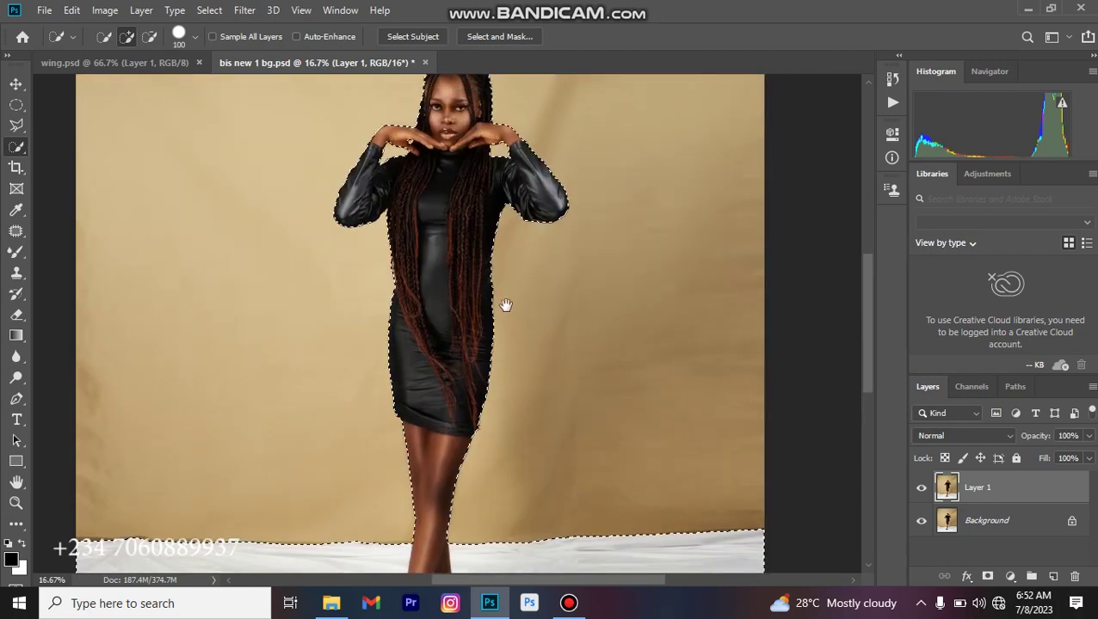
{"action": "scroll", "coordinate": [501, 347], "scroll_direction": "up", "scroll_amount": 2}
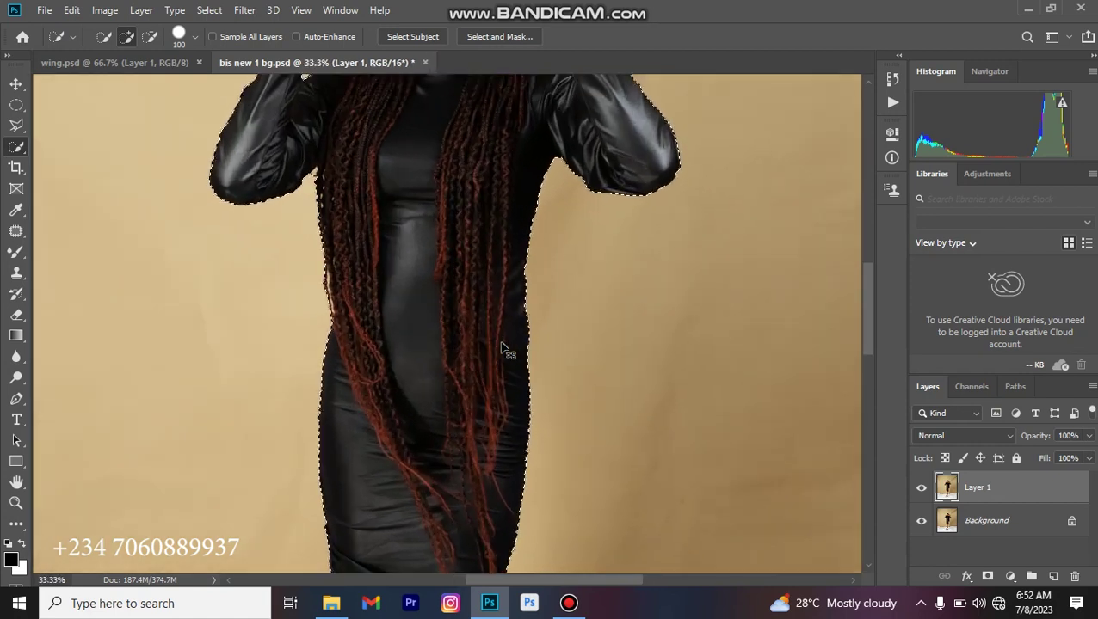
{"action": "scroll", "coordinate": [501, 347], "scroll_direction": "up", "scroll_amount": 1}
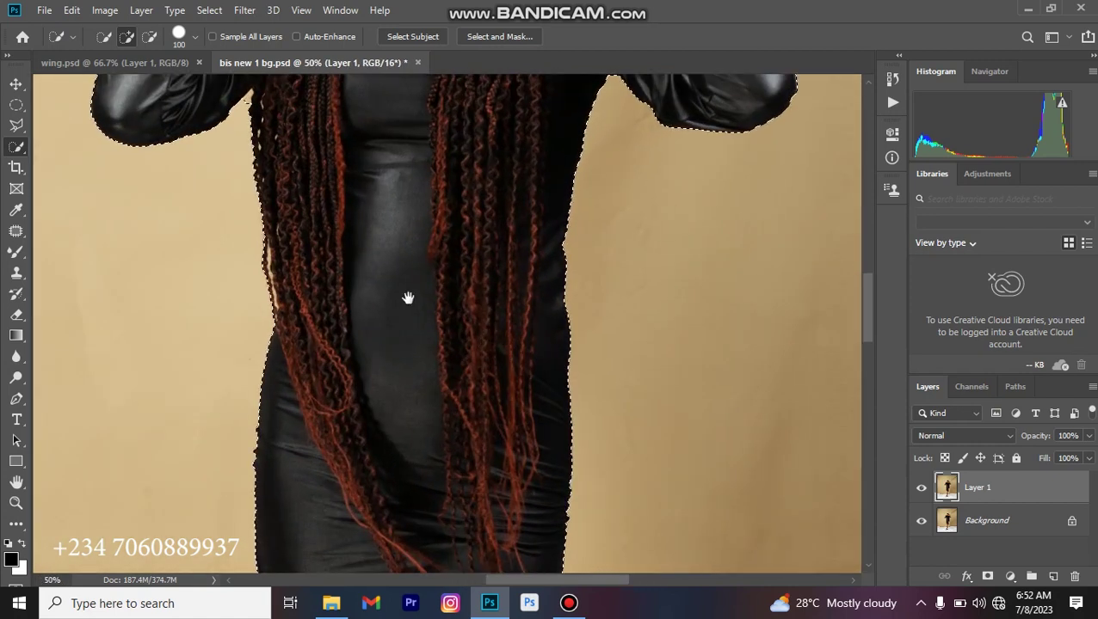
{"action": "left_click_drag", "start_coordinate": [356, 293], "coordinate": [378, 383]}
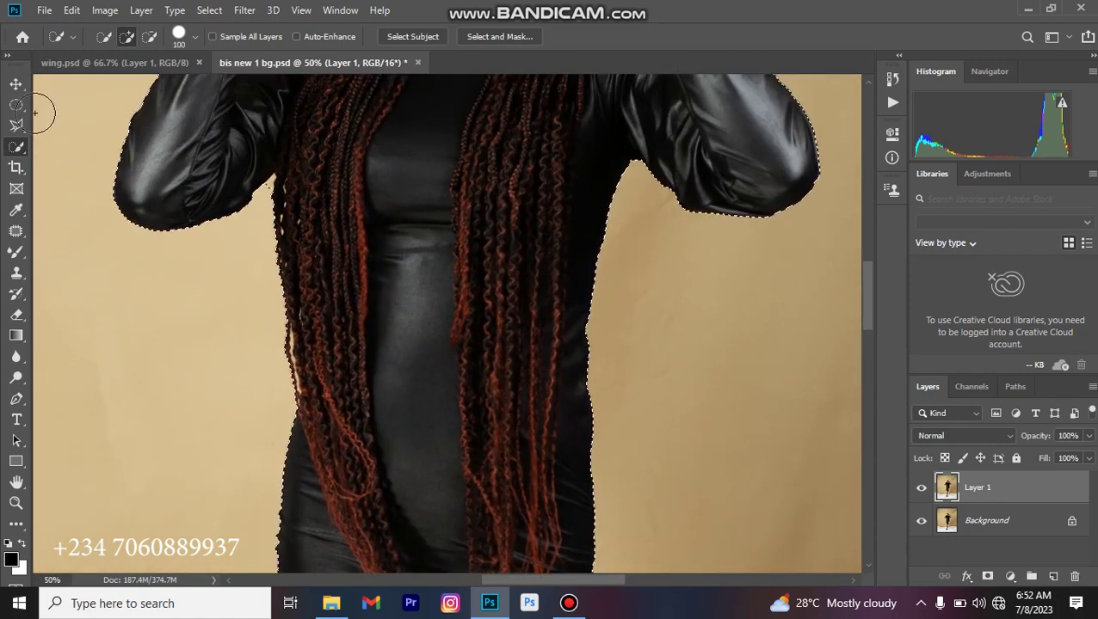
{"action": "left_click", "coordinate": [16, 124]}
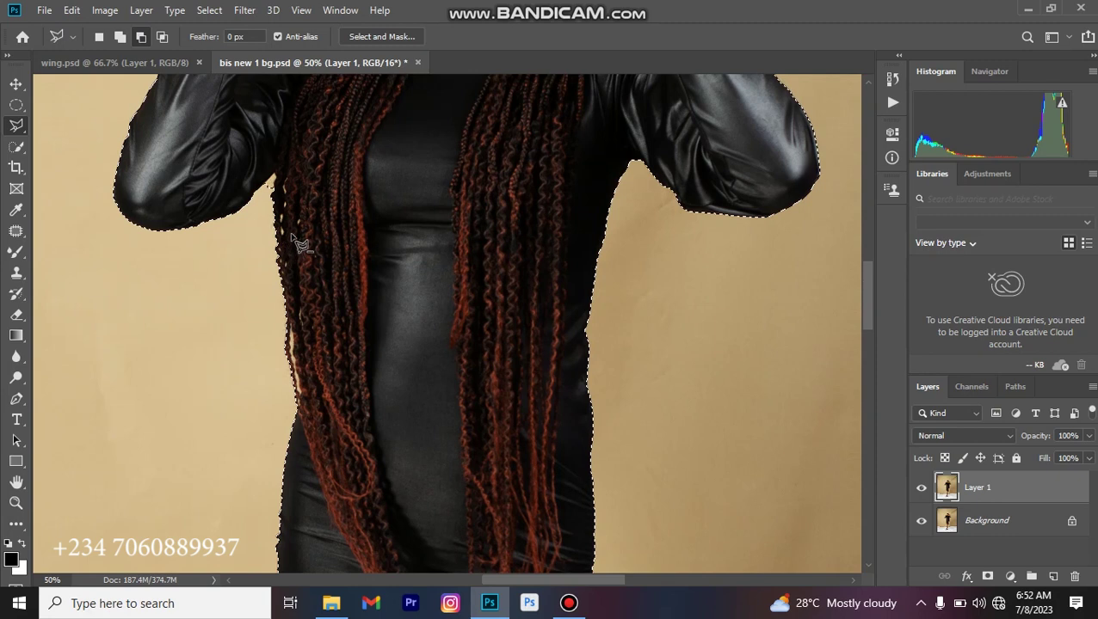
{"action": "scroll", "coordinate": [296, 223], "scroll_direction": "up", "scroll_amount": 5}
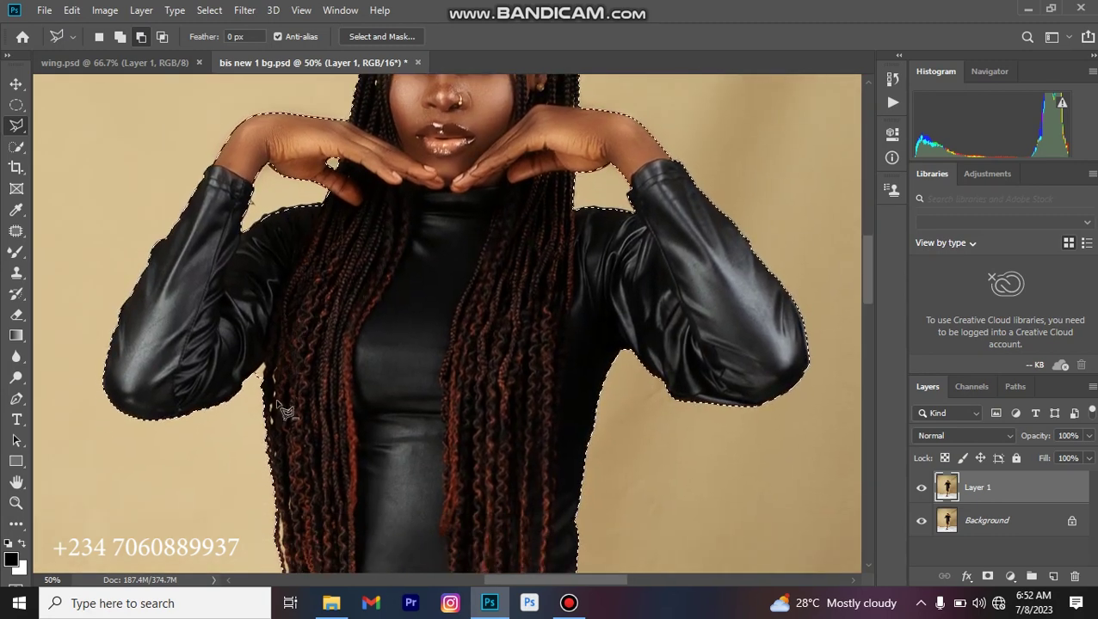
{"action": "scroll", "coordinate": [286, 396], "scroll_direction": "down", "scroll_amount": 1}
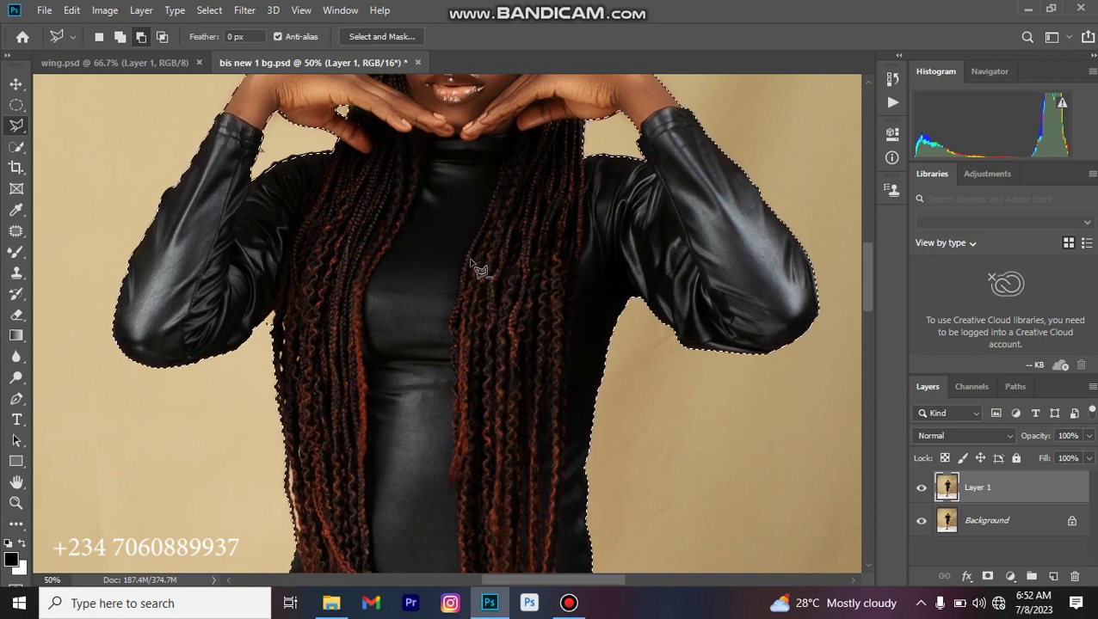
{"action": "left_click_drag", "start_coordinate": [405, 436], "coordinate": [411, 347]}
{"action": "left_click_drag", "start_coordinate": [414, 392], "coordinate": [414, 343]}
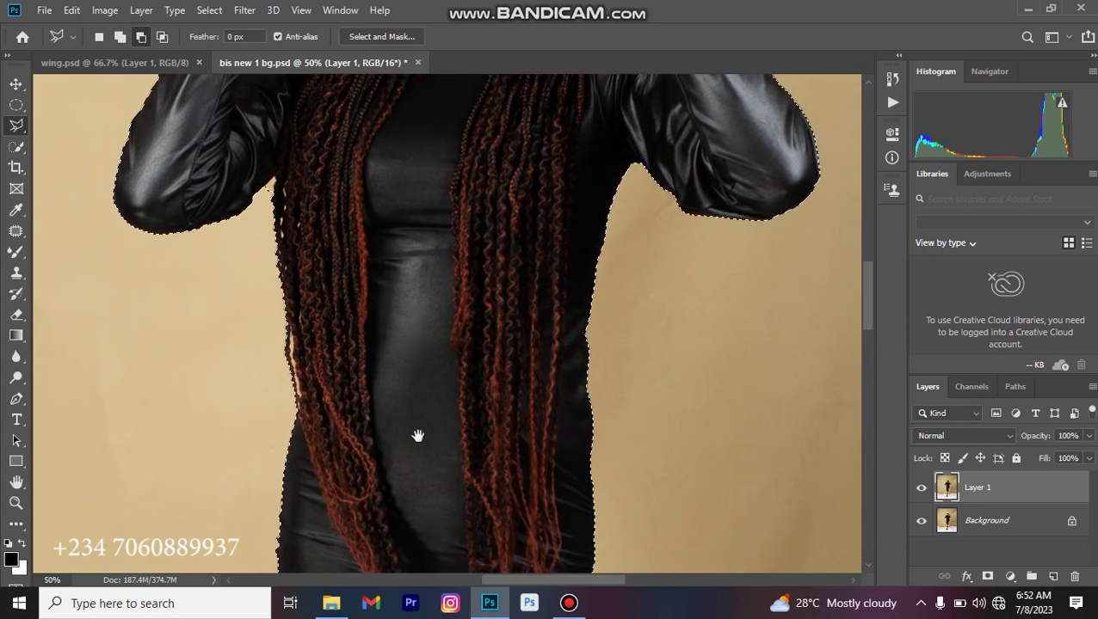
{"action": "left_click_drag", "start_coordinate": [416, 436], "coordinate": [411, 346]}
{"action": "scroll", "coordinate": [413, 349], "scroll_direction": "down", "scroll_amount": 4}
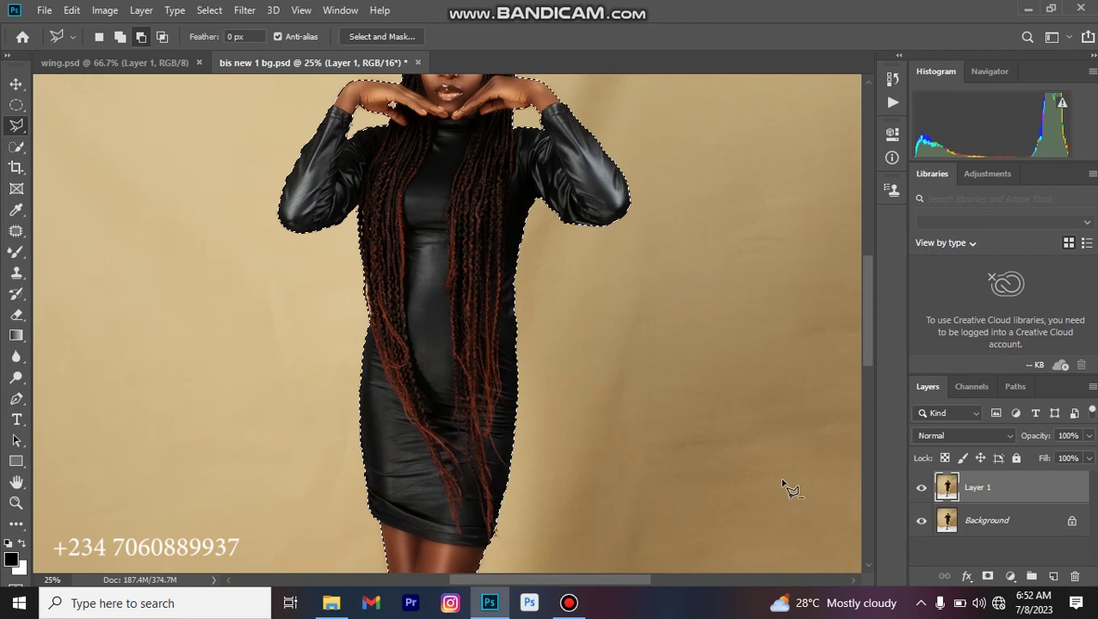
Mask Layer 1 with the current selection and hide the Background layer to isolate the woman and floor cloth
{"action": "scroll", "coordinate": [777, 478], "scroll_direction": "up", "scroll_amount": 3}
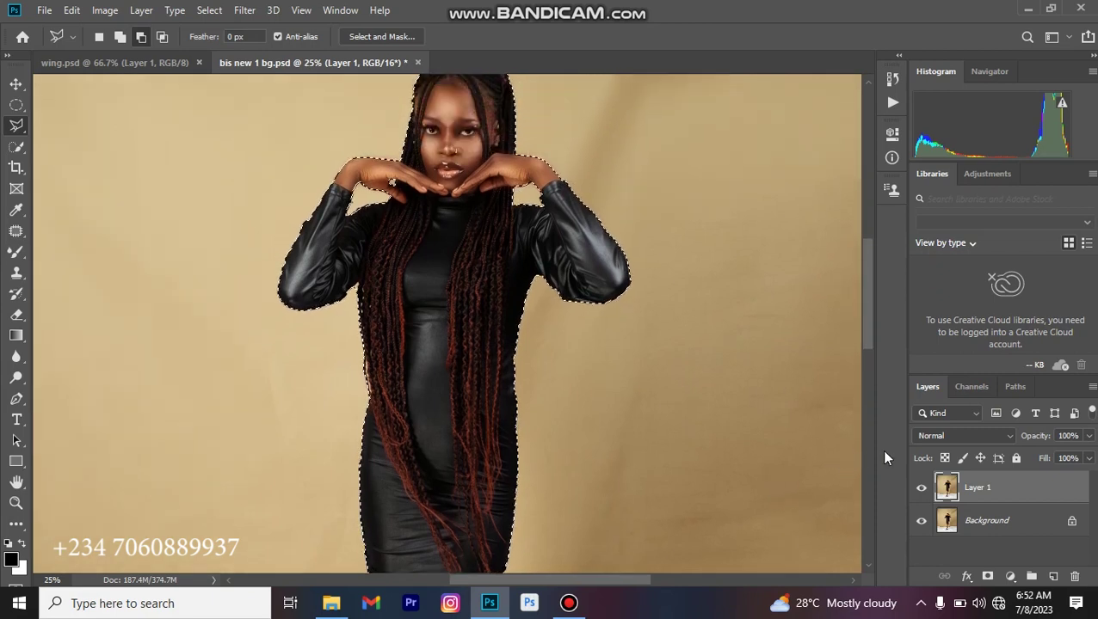
{"action": "left_click", "coordinate": [988, 577]}
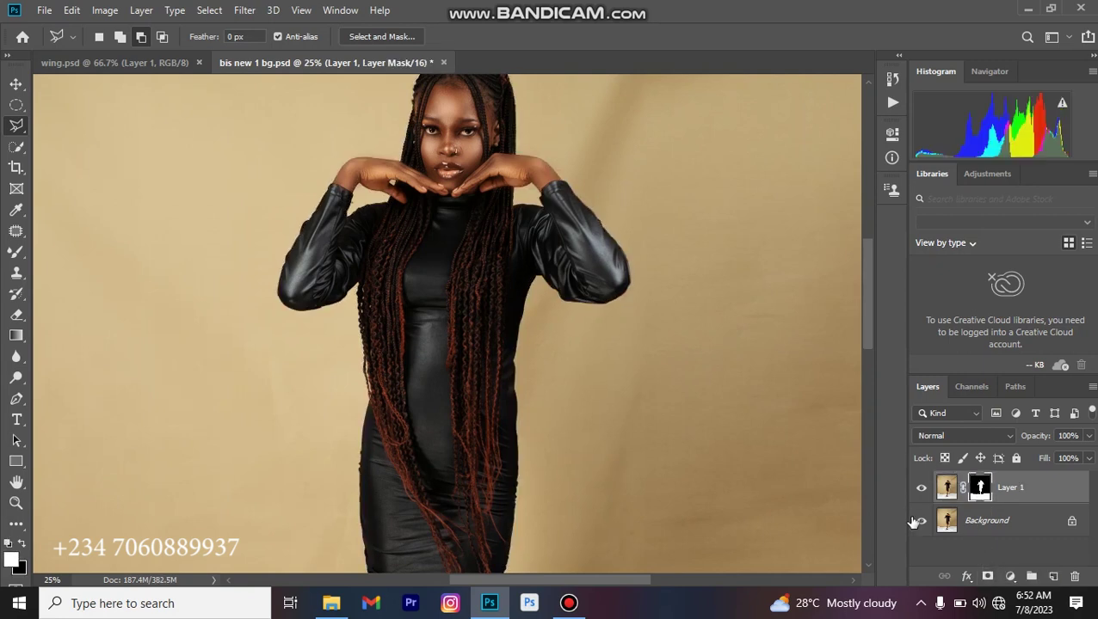
{"action": "left_click", "coordinate": [921, 522]}
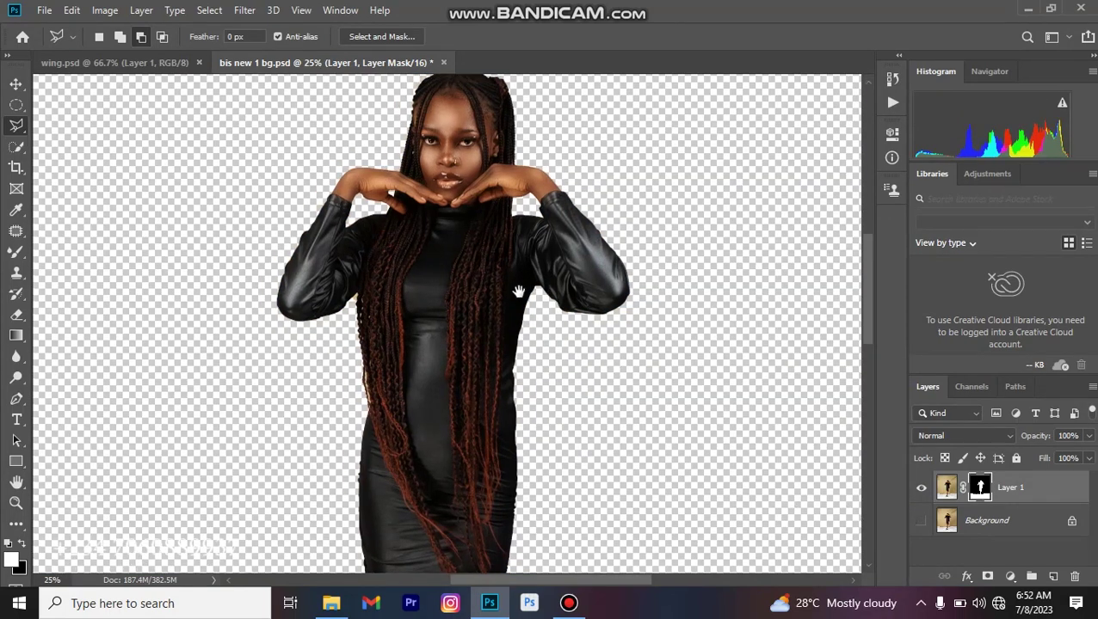
{"action": "mouse_move", "coordinate": [519, 293]}
{"action": "left_mouse_down"}
{"action": "mouse_move", "coordinate": [507, 387]}
{"action": "mouse_move", "coordinate": [536, 268]}
{"action": "left_mouse_up"}
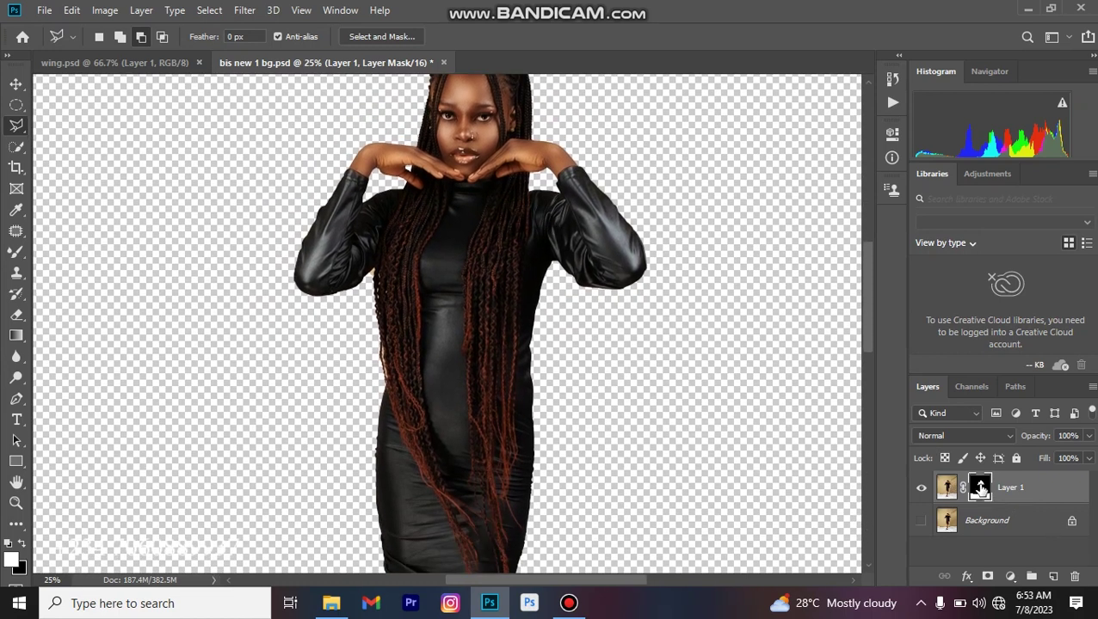
Open Layer 1's mask in the Select and Mask workspace, ready to refine the edge of the outer braids
{"action": "double_click", "coordinate": [980, 487]}
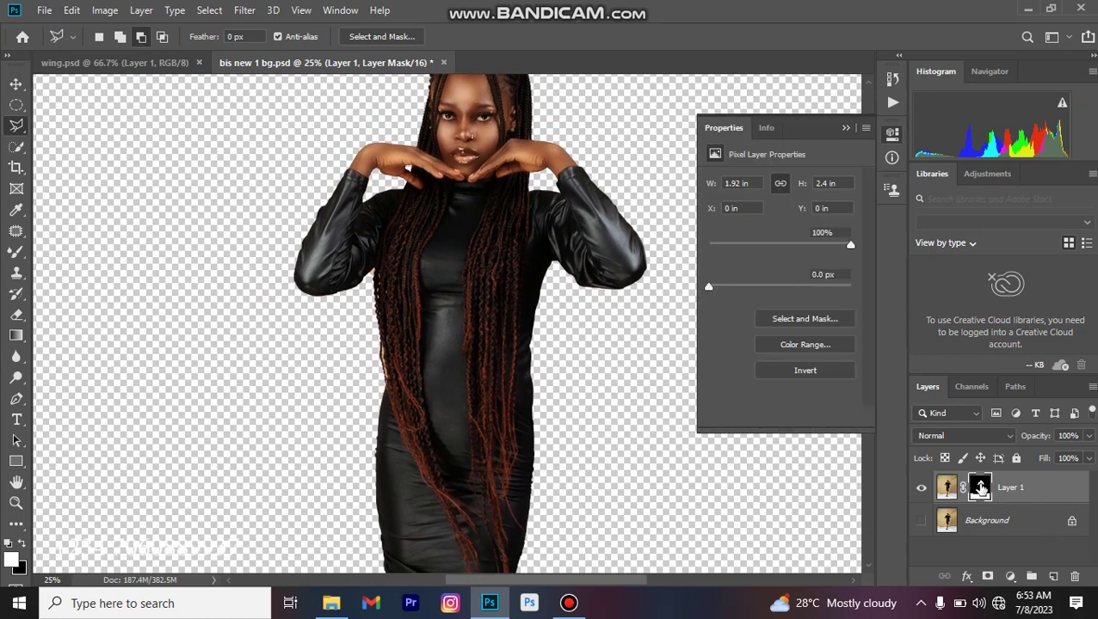
{"action": "left_click", "coordinate": [784, 321]}
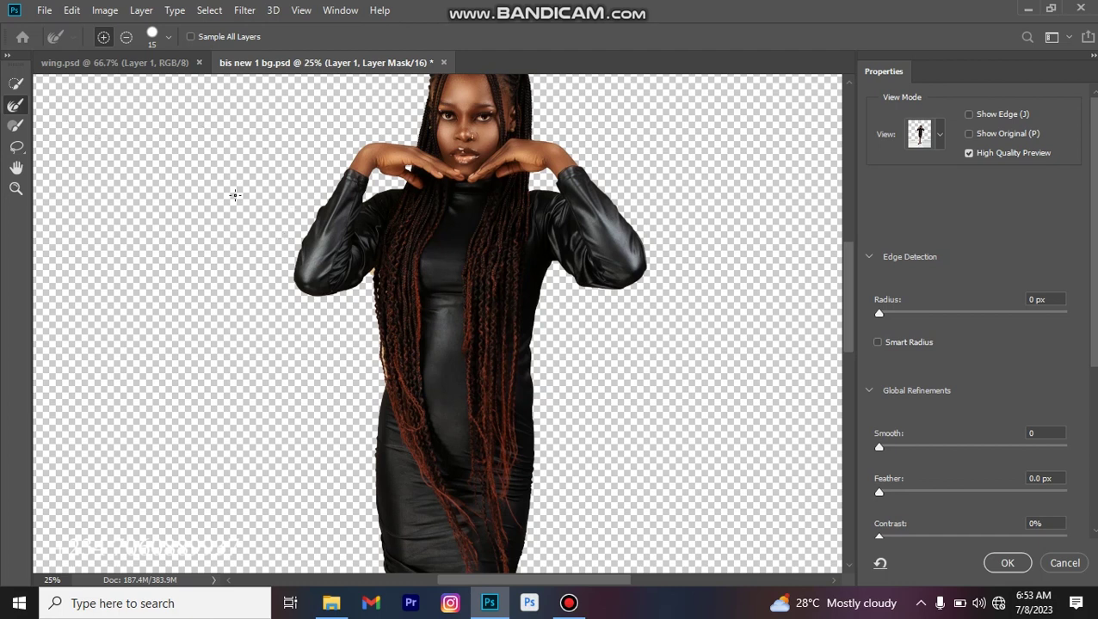
{"action": "scroll", "coordinate": [356, 331], "scroll_direction": "up", "scroll_amount": 2}
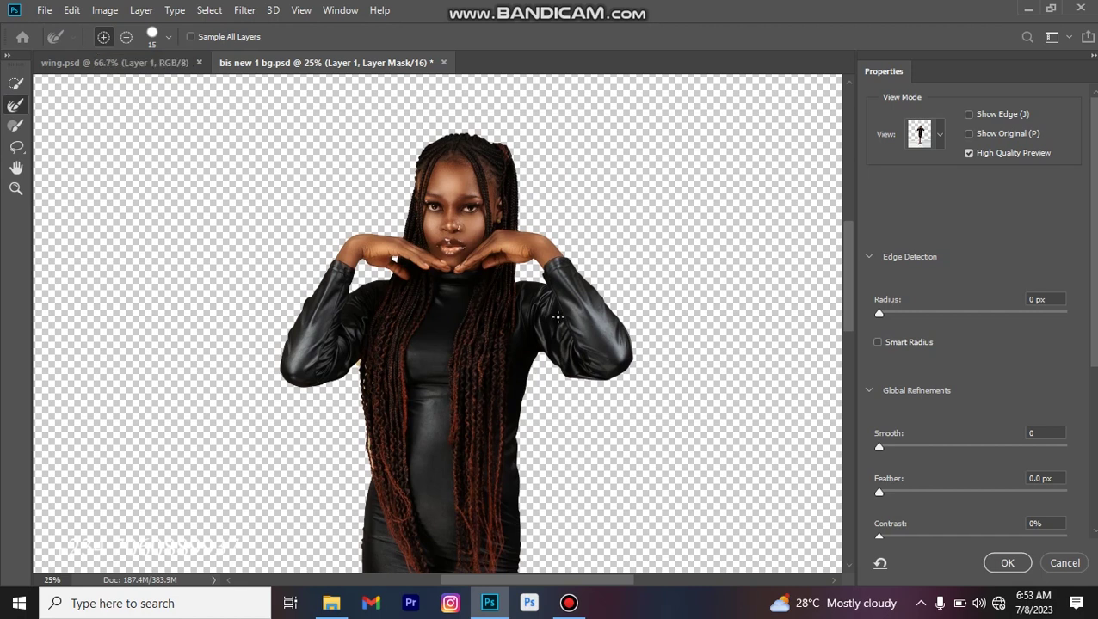
{"action": "key", "text": "ctrl+plus"}
{"action": "key", "text": "ctrl+plus"}
{"action": "key", "text": "ctrl+plus"}
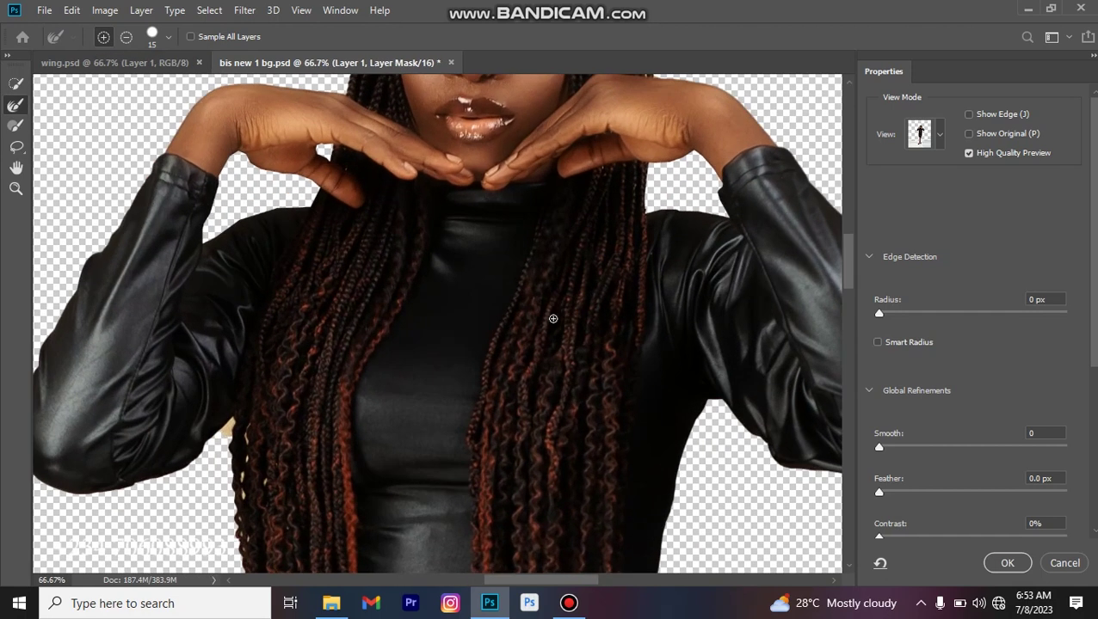
{"action": "left_click_drag", "start_coordinate": [363, 394], "coordinate": [411, 294]}
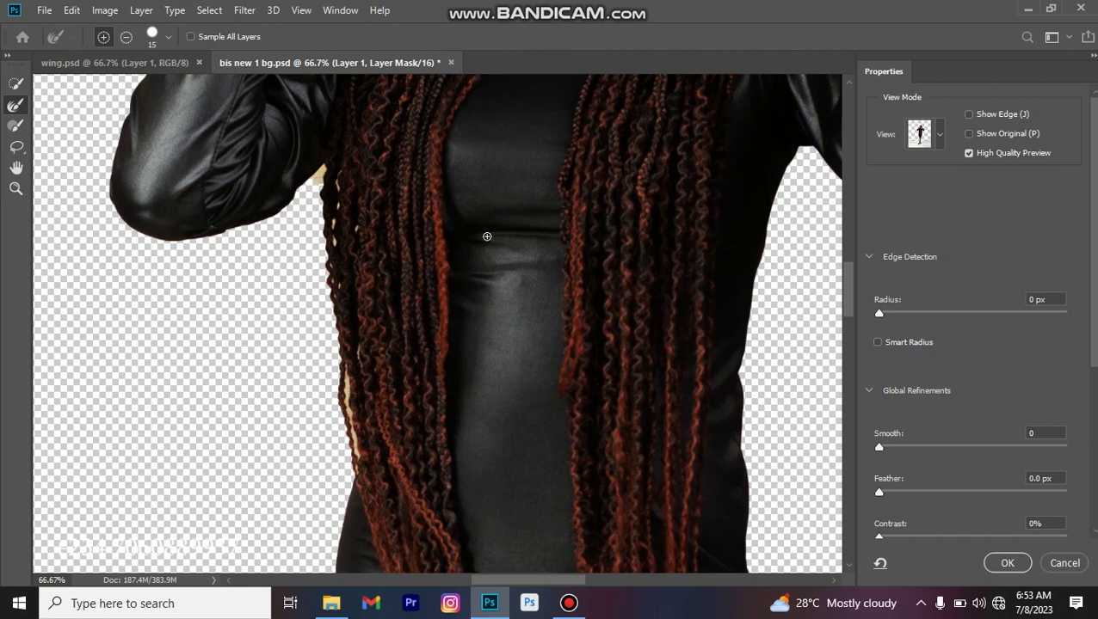
Remove the leftover backdrop patch between the bent sleeve and the outer braids with the Refine Edge Brush at size 20
{"action": "key", "text": "bracketleft"}
{"action": "key", "text": "bracketright"}
{"action": "key", "text": "bracketright"}
{"action": "key", "text": "bracketright"}
{"action": "key", "text": "bracketright"}
{"action": "key", "text": "bracketright"}
{"action": "key", "text": "bracketleft"}
{"action": "key", "text": "bracketleft"}
{"action": "key", "text": "bracketleft"}
{"action": "key", "text": "bracketleft"}
{"action": "key", "text": "bracketleft"}
{"action": "key", "text": "bracketleft"}
{"action": "key", "text": "bracketleft"}
{"action": "scroll", "coordinate": [307, 250], "scroll_direction": "up", "scroll_amount": 2}
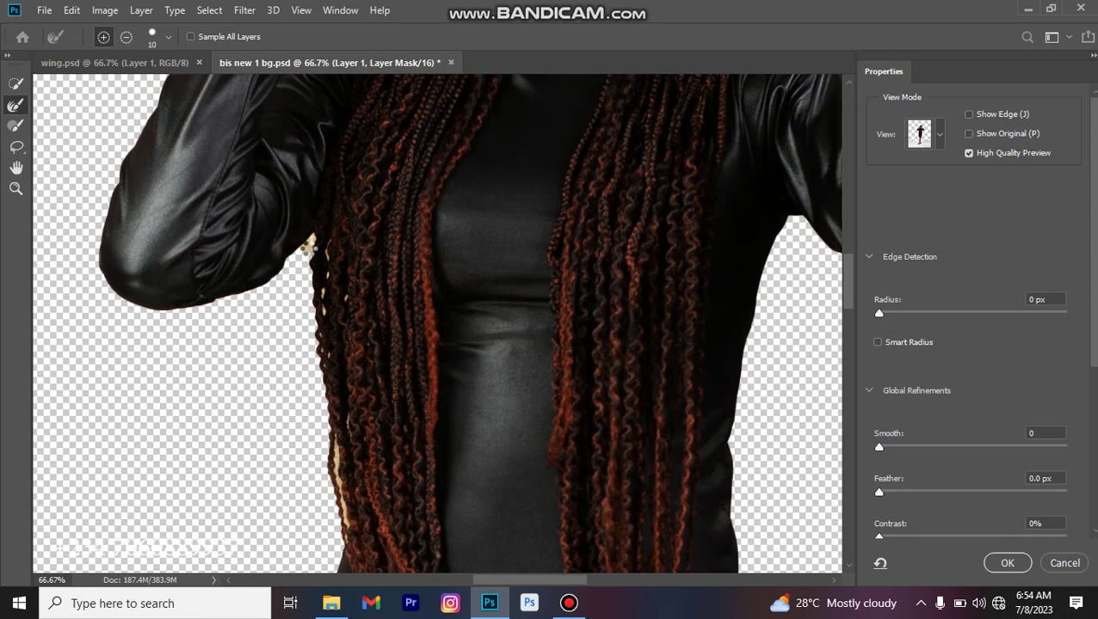
{"action": "key", "text": "bracketright"}
{"action": "key", "text": "bracketright"}
{"action": "key", "text": "bracketright"}
{"action": "key", "text": "ctrl+plus"}
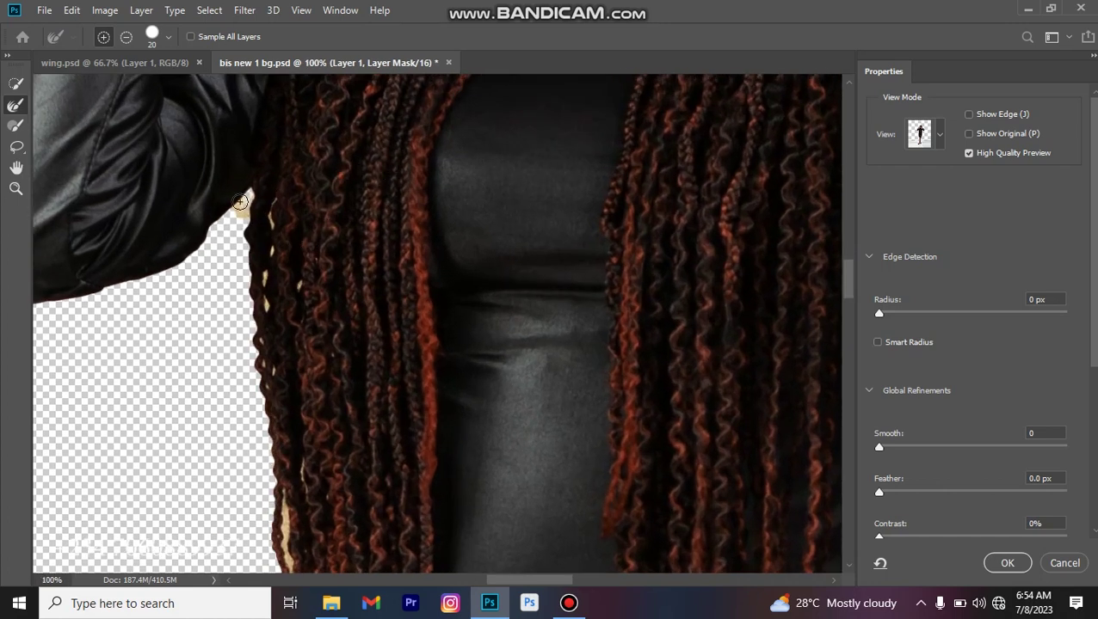
{"action": "key", "text": "bracketleft"}
{"action": "key", "text": "bracketleft"}
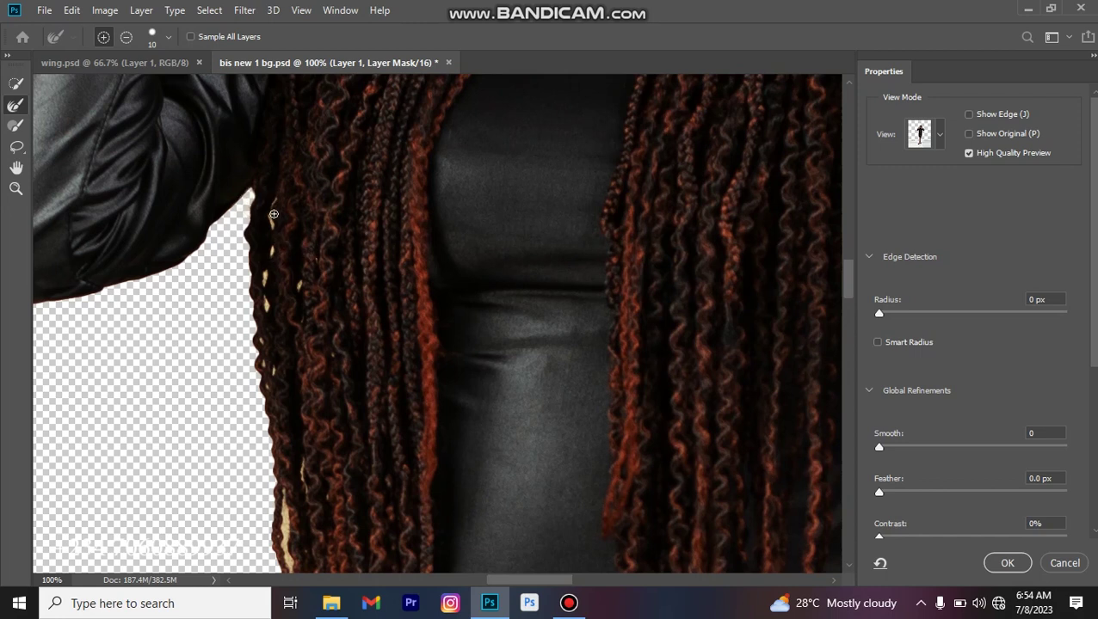
Clear the beige backdrop showing through the small gaps between the outer braids with the Refine Edge Brush at size 10
{"action": "key", "text": "bracketleft"}
{"action": "key", "text": "bracketleft"}
{"action": "left_click_drag", "start_coordinate": [273, 198], "coordinate": [270, 216]}
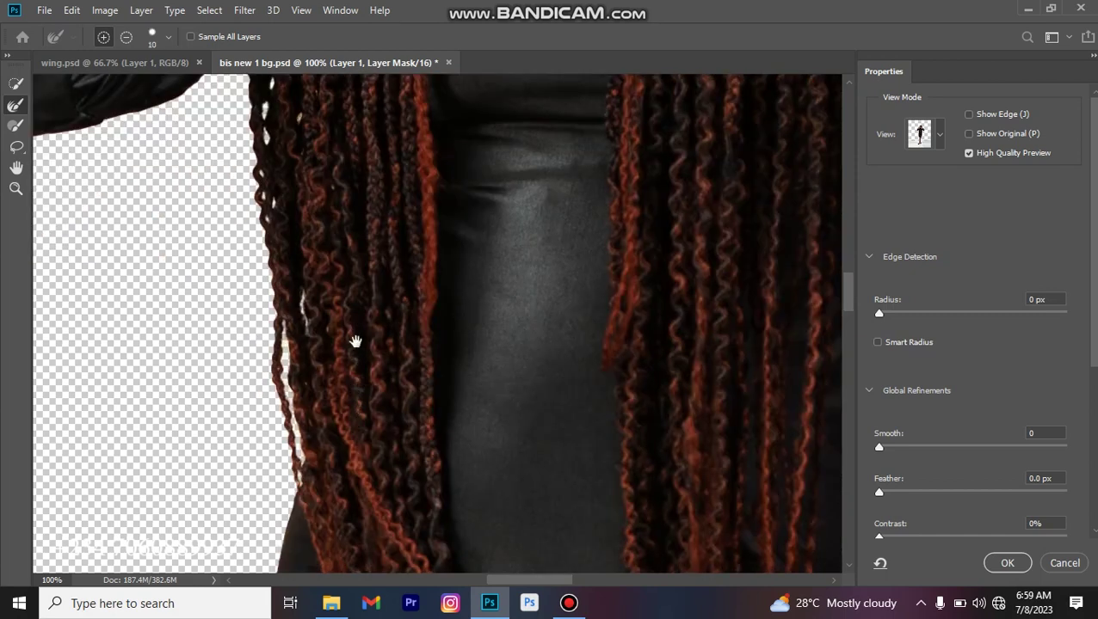
Examine the refined mask edge along the braids, waist, sleeves, hands and hair for leftover backdrop
{"action": "left_click_drag", "start_coordinate": [358, 341], "coordinate": [329, 382]}
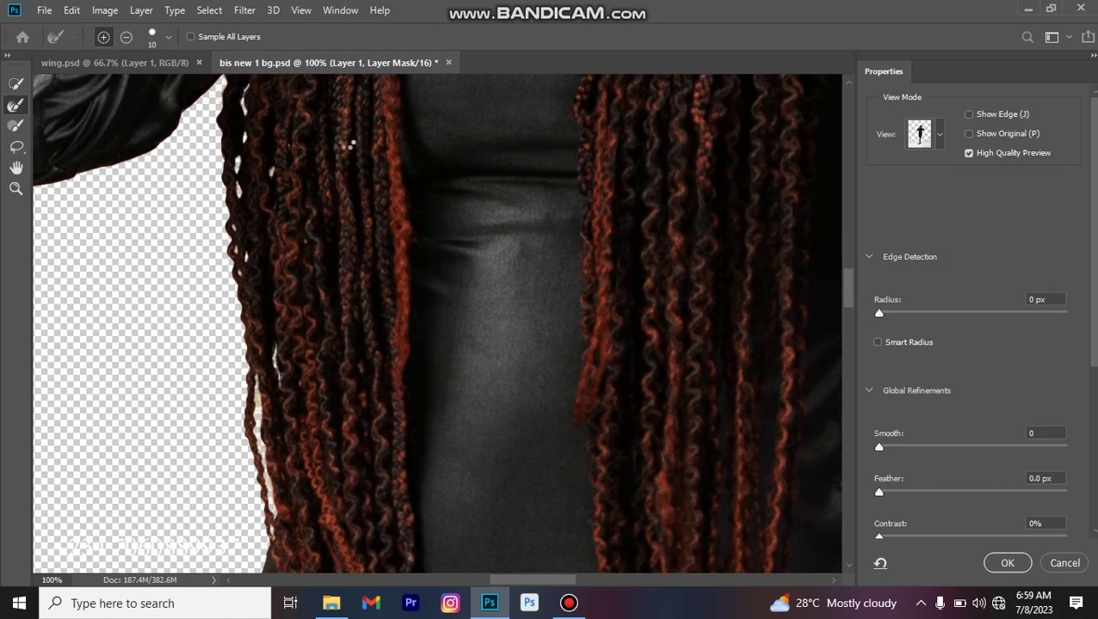
{"action": "left_click_drag", "start_coordinate": [332, 188], "coordinate": [297, 258]}
{"action": "left_click_drag", "start_coordinate": [500, 218], "coordinate": [351, 361]}
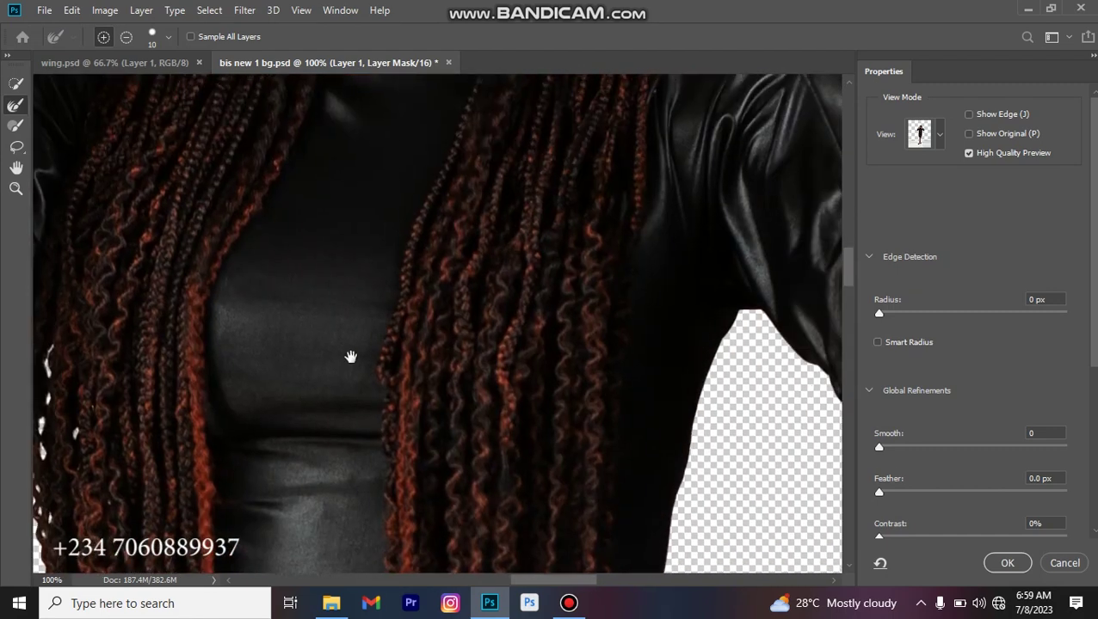
{"action": "left_click_drag", "start_coordinate": [496, 284], "coordinate": [363, 208]}
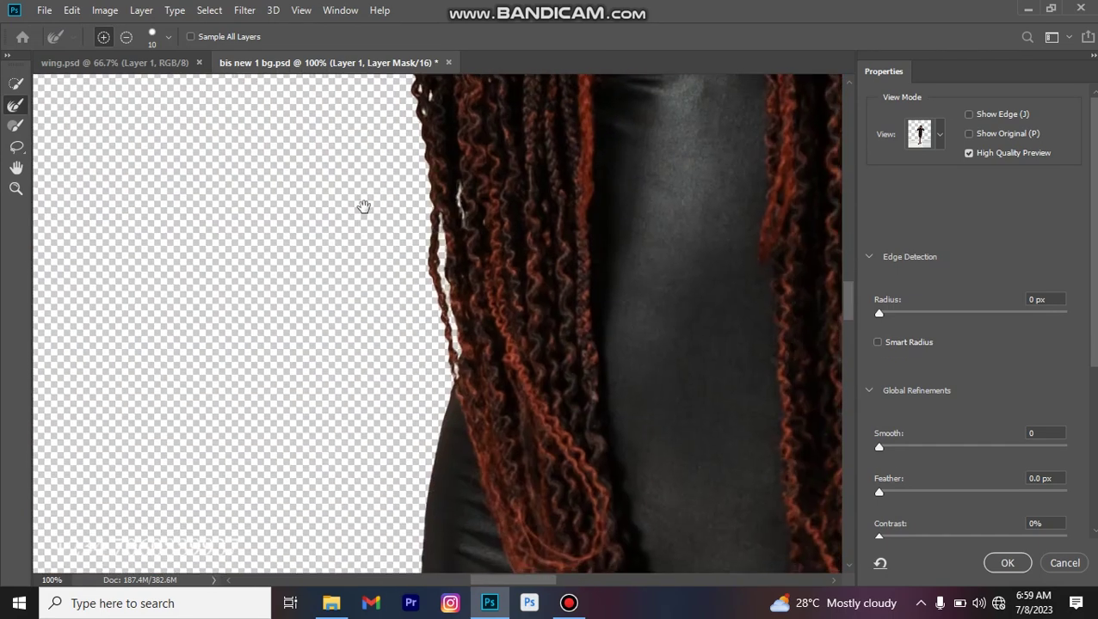
{"action": "left_click_drag", "start_coordinate": [456, 274], "coordinate": [333, 431]}
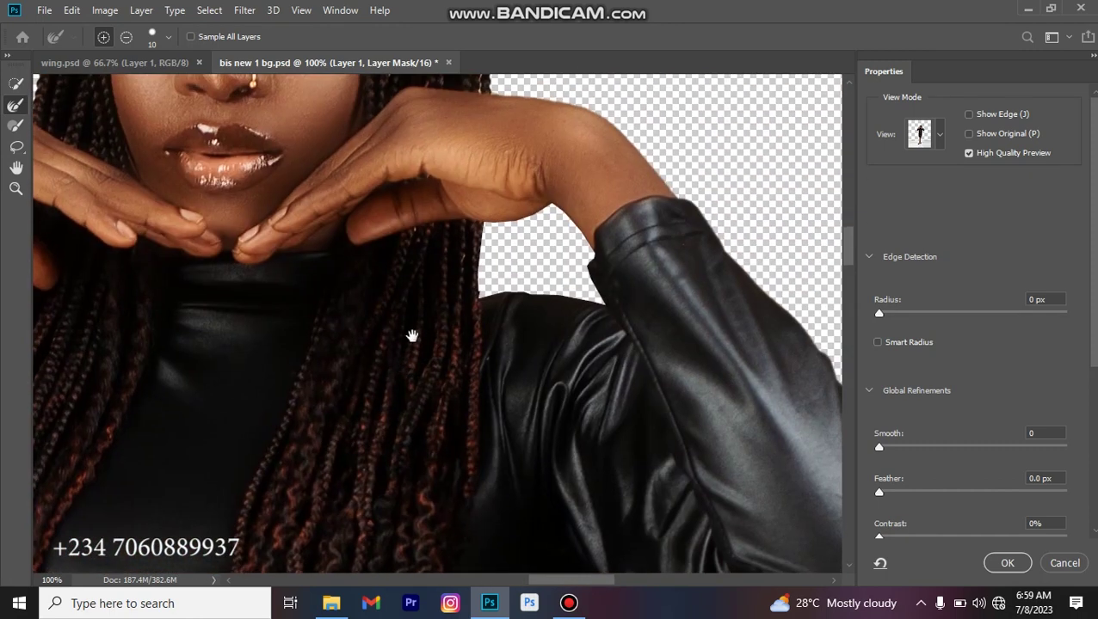
{"action": "scroll", "coordinate": [414, 420], "scroll_direction": "up", "scroll_amount": 2}
{"action": "scroll", "coordinate": [373, 367], "scroll_direction": "up", "scroll_amount": 2}
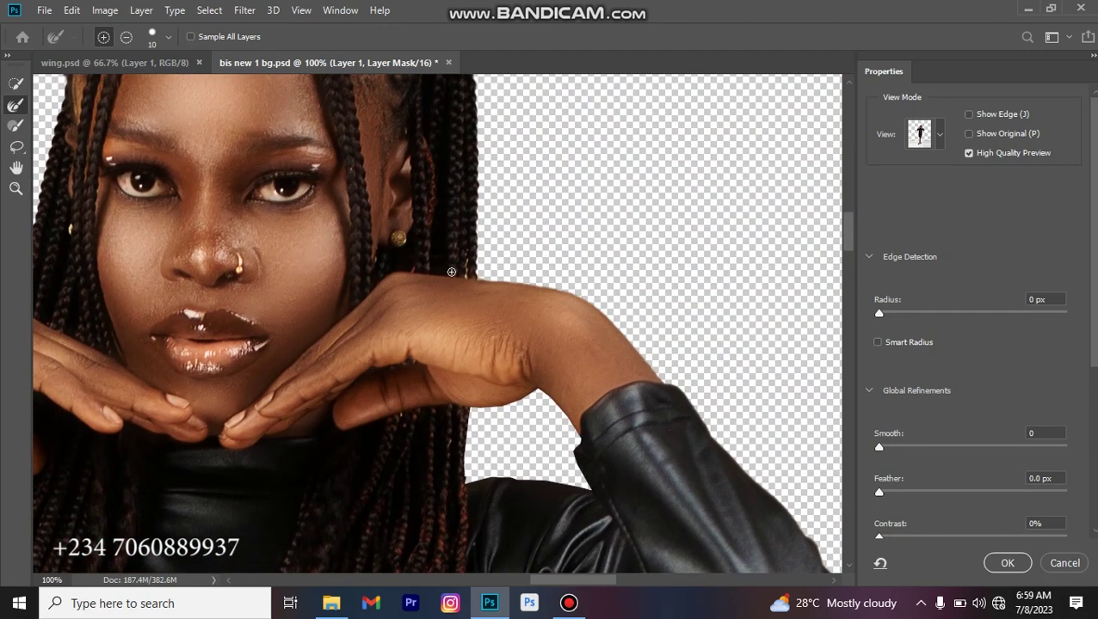
{"action": "key", "text": "bracketleft"}
{"action": "key", "text": "ctrl+minus"}
{"action": "key", "text": "ctrl+minus"}
{"action": "key", "text": "ctrl+minus"}
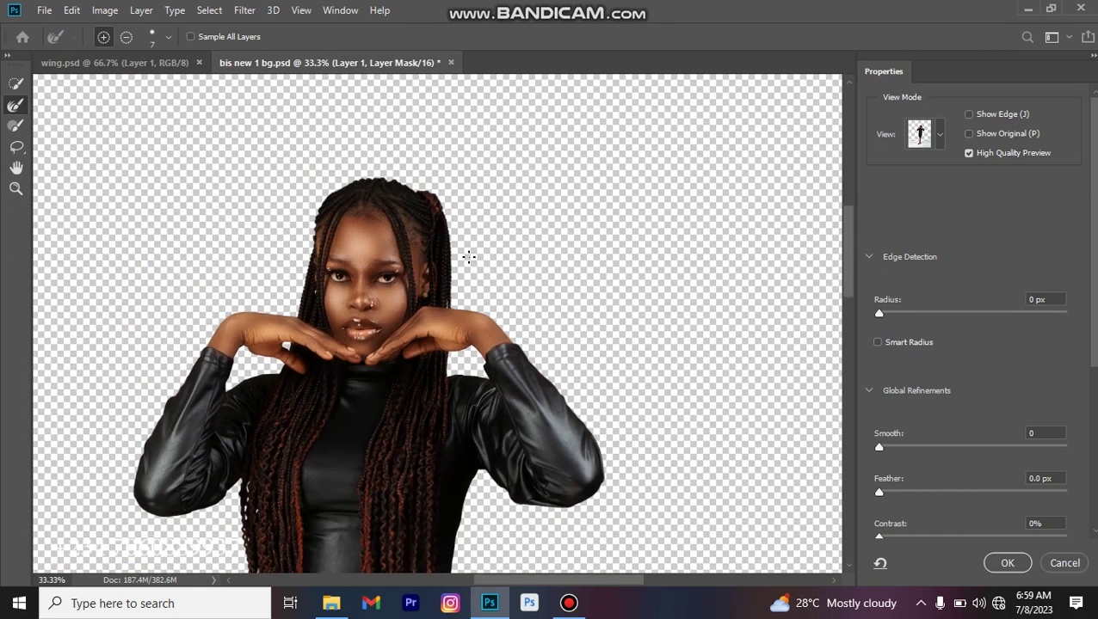
{"action": "key", "text": "ctrl+minus"}
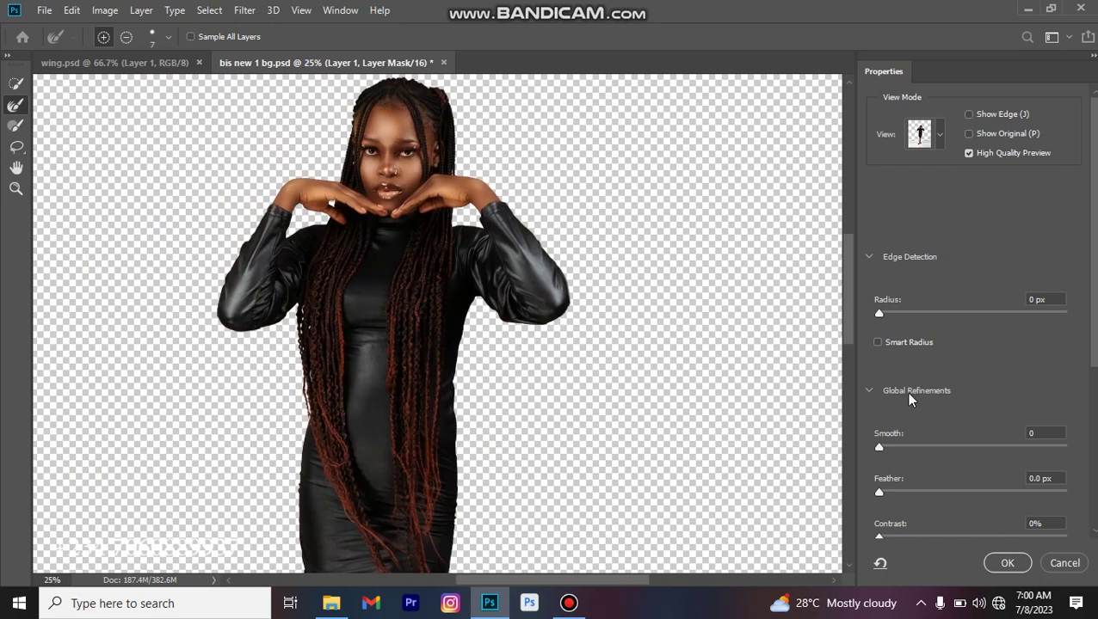
Output the refined edge to a Layer Mask and apply the refinement
{"action": "scroll", "coordinate": [908, 392], "scroll_direction": "down", "scroll_amount": 3}
{"action": "scroll", "coordinate": [984, 335], "scroll_direction": "down", "scroll_amount": 6}
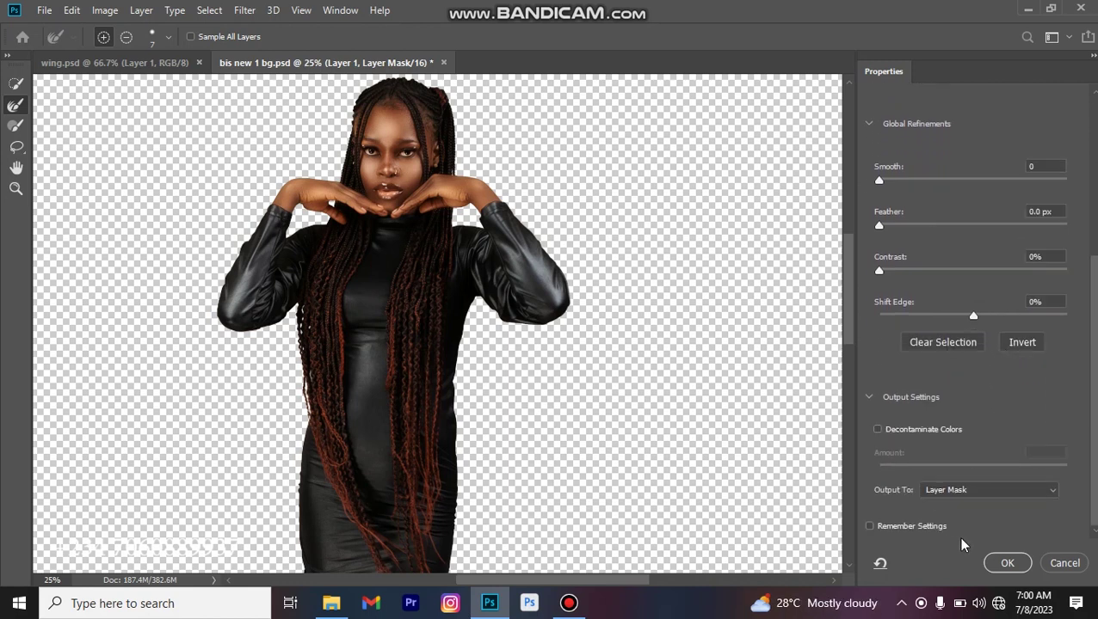
{"action": "left_click", "coordinate": [1018, 491]}
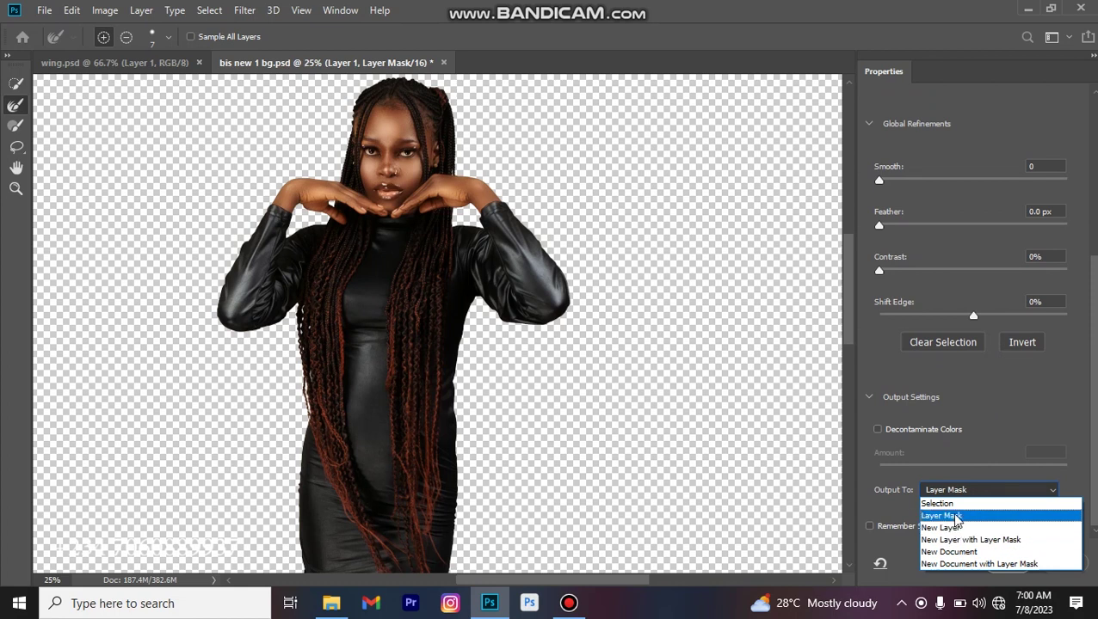
{"action": "left_click", "coordinate": [955, 516]}
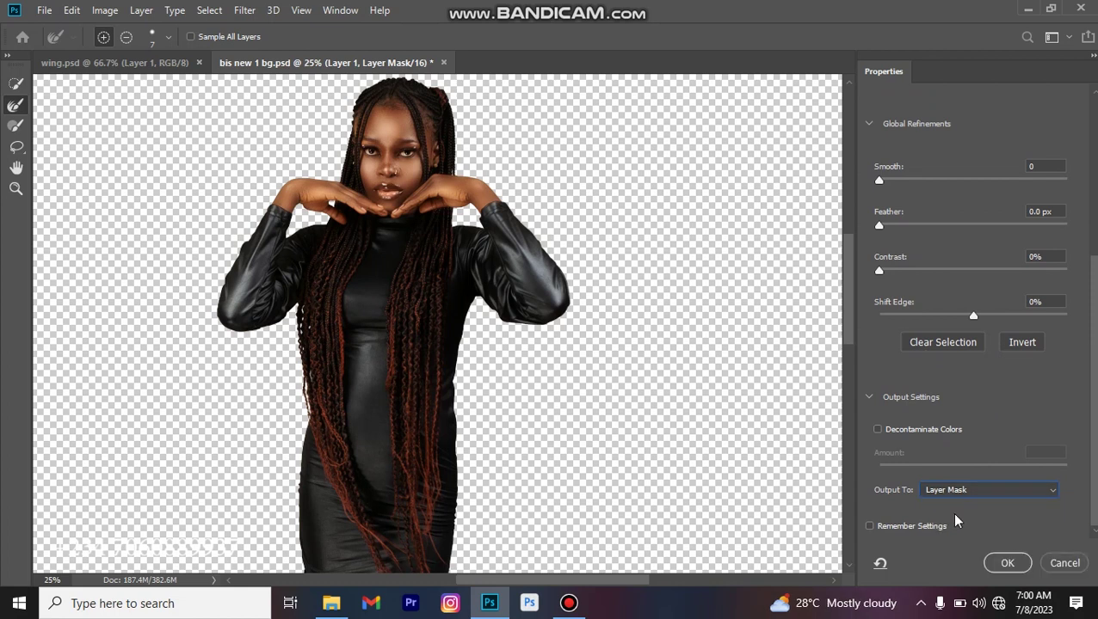
{"action": "left_click", "coordinate": [1005, 563]}
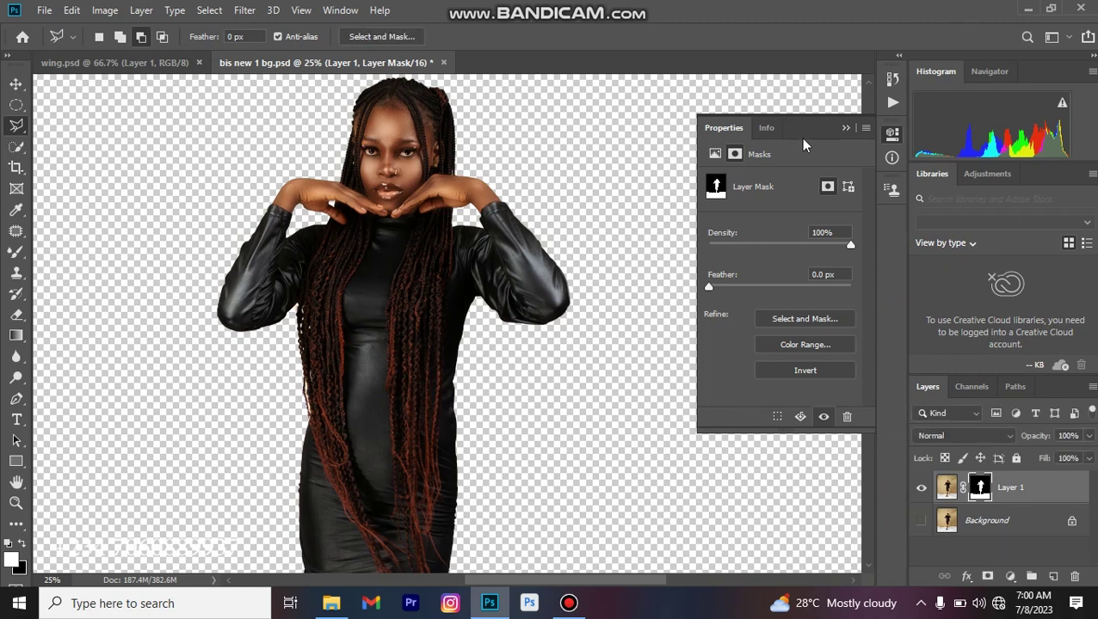
Show the Background layer again and duplicate it
{"action": "left_click", "coordinate": [921, 522]}
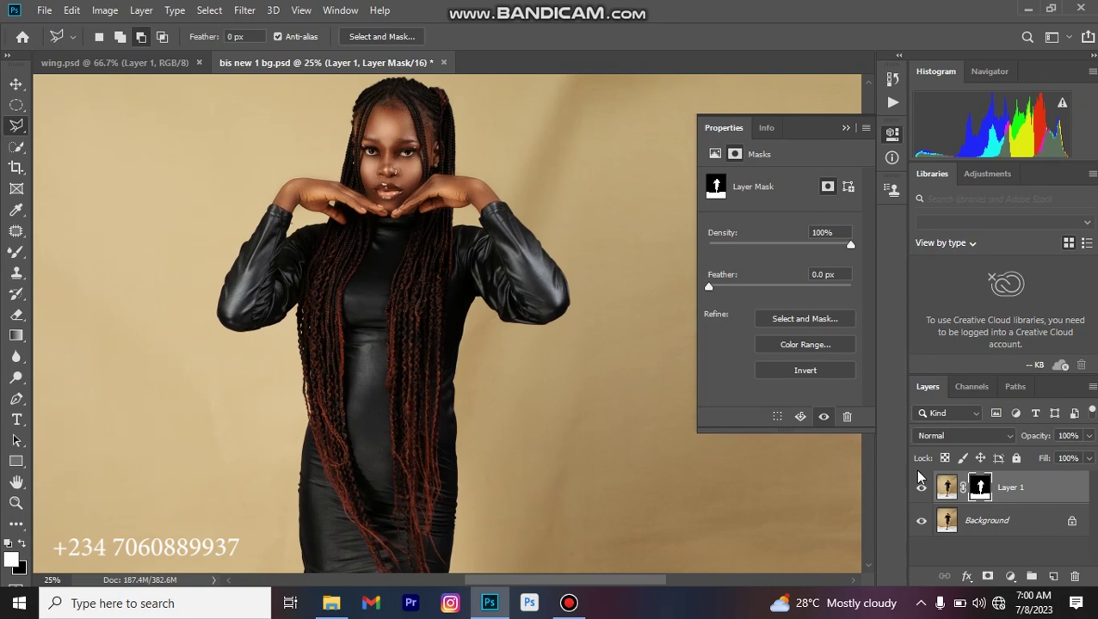
{"action": "left_click", "coordinate": [987, 523]}
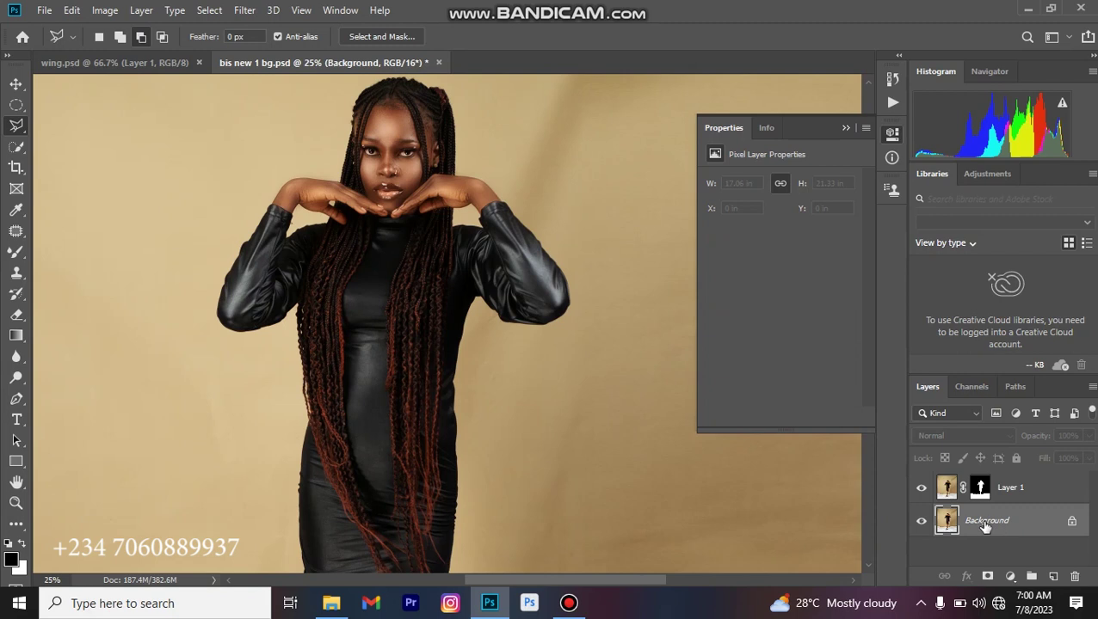
{"action": "key", "text": "ctrl+j"}
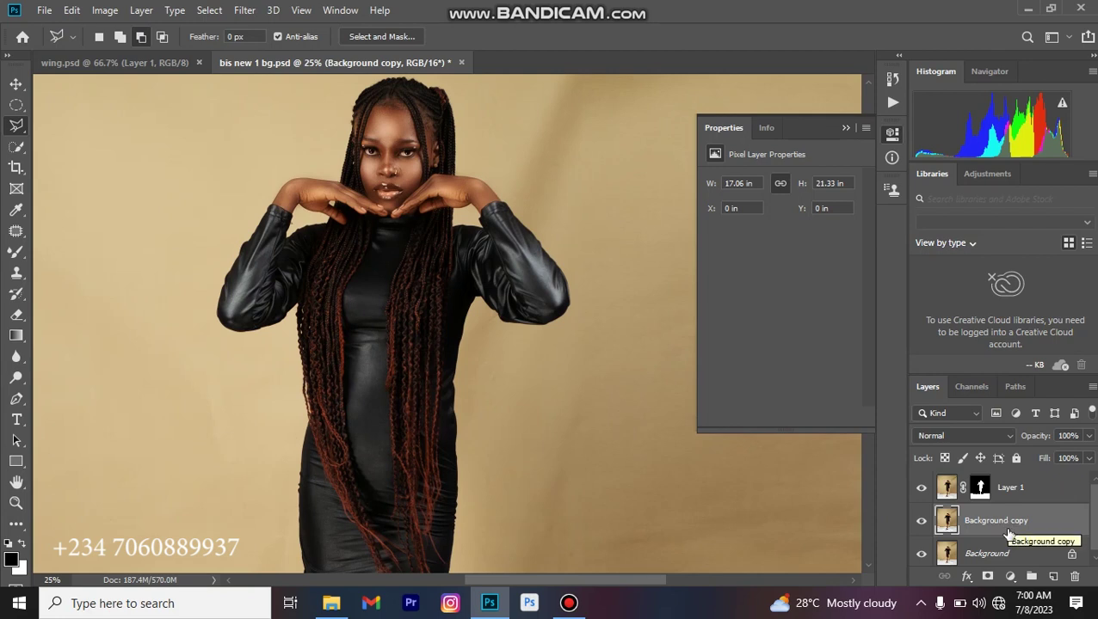
Load Layer 1's mask as a selection on the Background copy and expand it by 6 pixels
{"action": "left_click_drag", "start_coordinate": [1009, 534], "coordinate": [982, 488]}
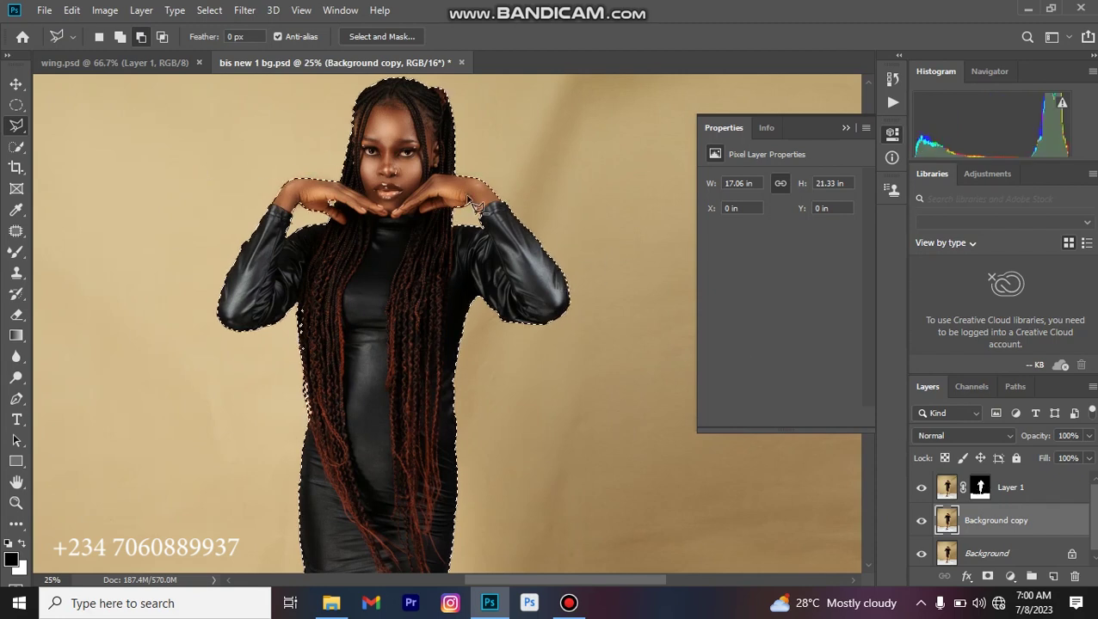
{"action": "left_click", "coordinate": [140, 36]}
{"action": "left_click", "coordinate": [209, 10]}
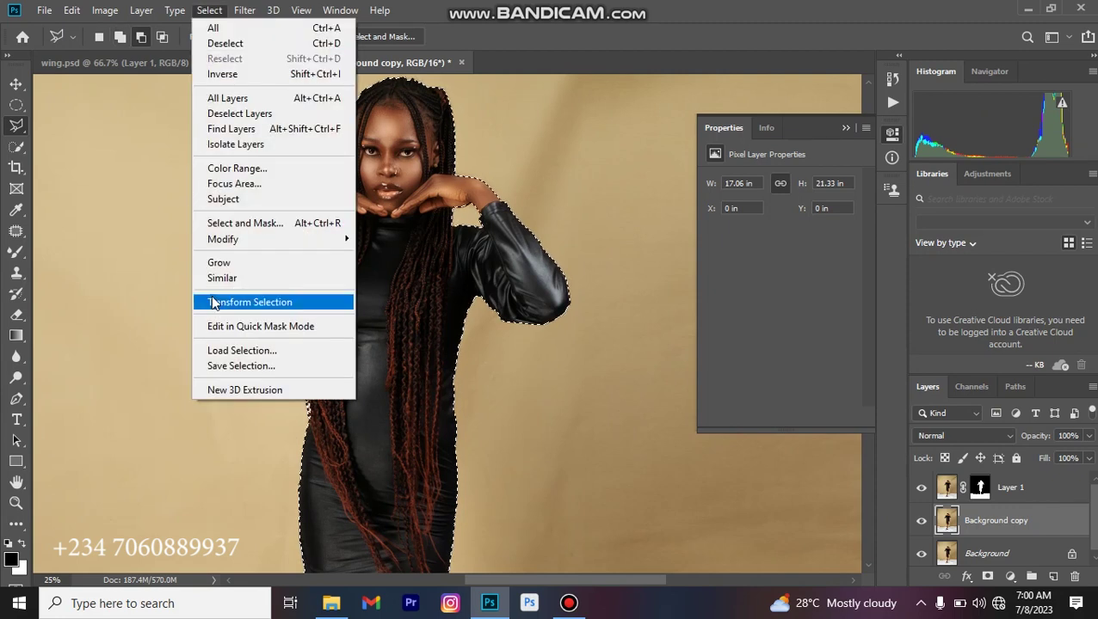
{"action": "mouse_move", "coordinate": [230, 247]}
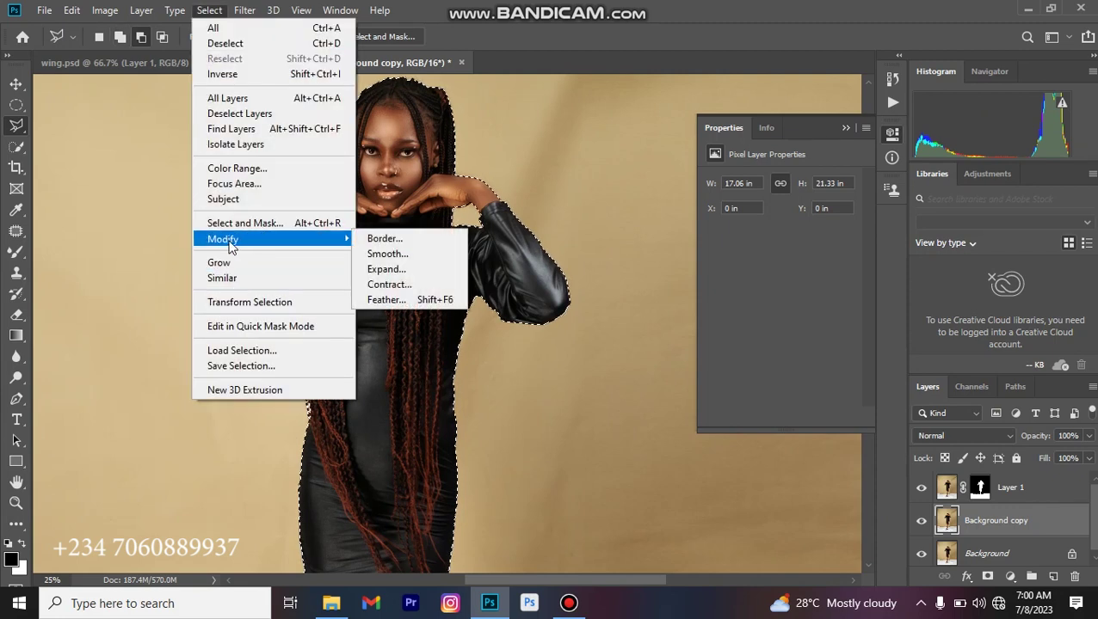
{"action": "left_click", "coordinate": [392, 270]}
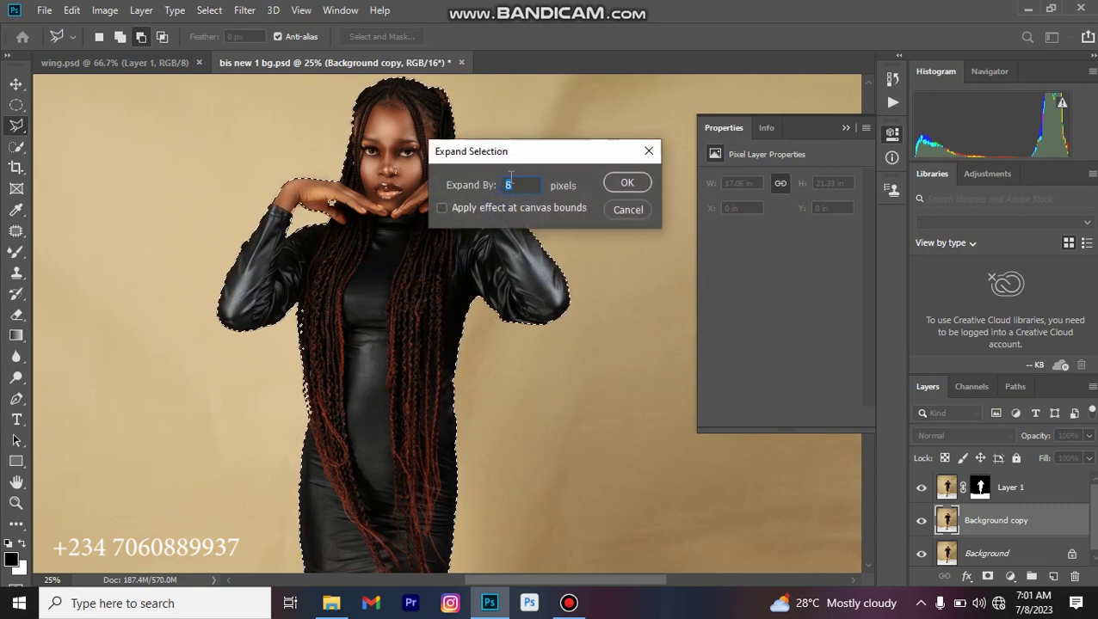
{"action": "left_click", "coordinate": [627, 183]}
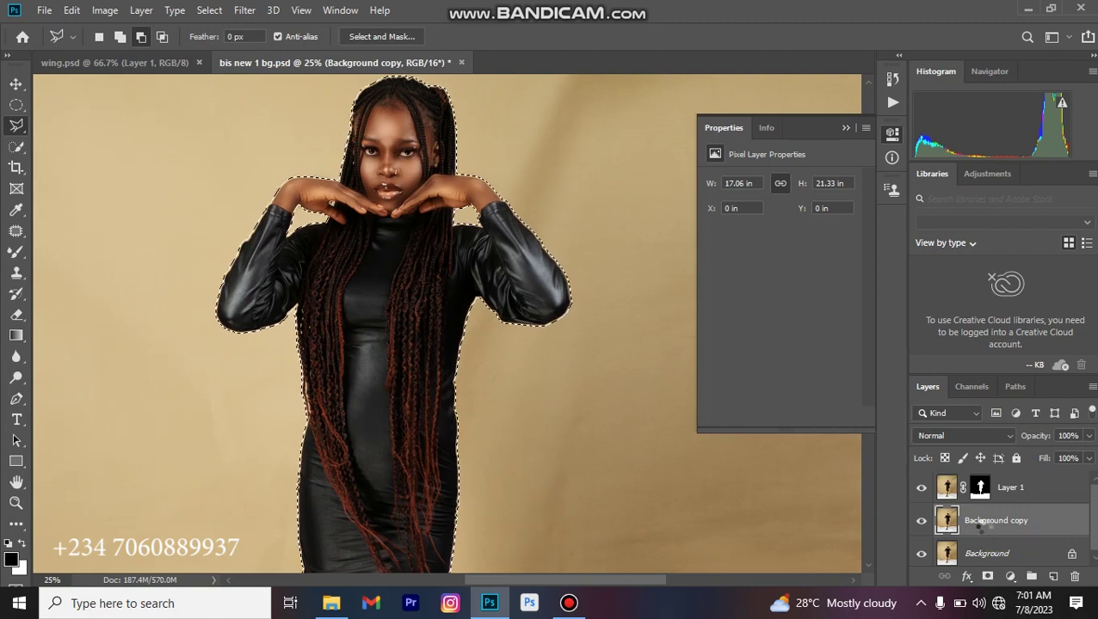
Delete the selected figure area from the Background copy, hide Layer 1 and the Background, and deselect
{"action": "key", "text": "Delete"}
{"action": "left_click", "coordinate": [925, 491]}
{"action": "scroll", "coordinate": [920, 561], "scroll_direction": "down", "scroll_amount": 1}
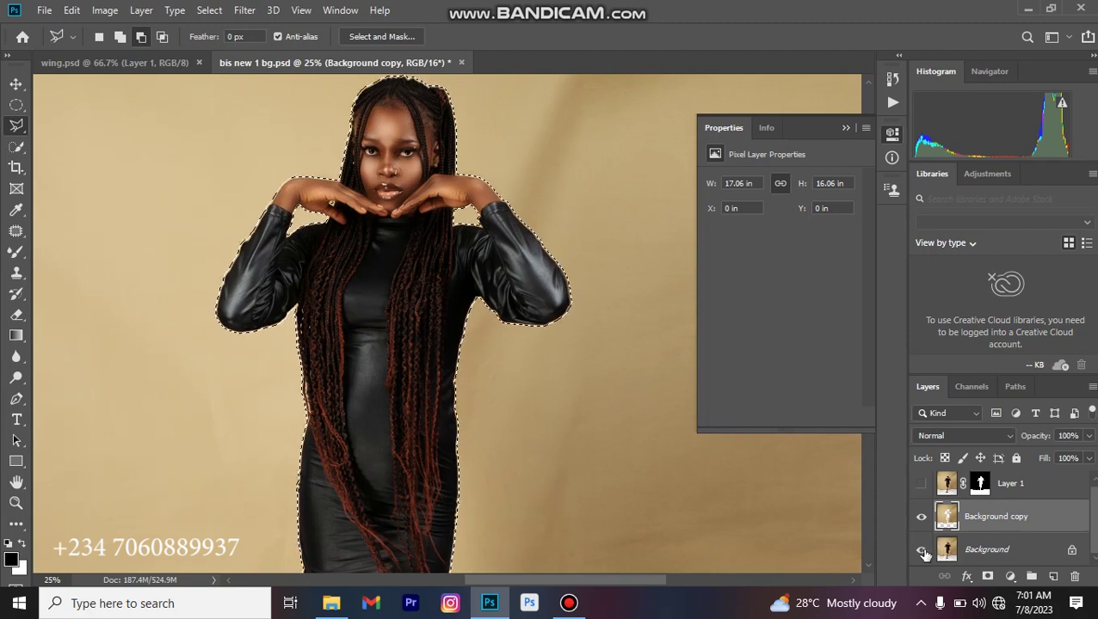
{"action": "left_click", "coordinate": [922, 551]}
{"action": "key", "text": "Delete"}
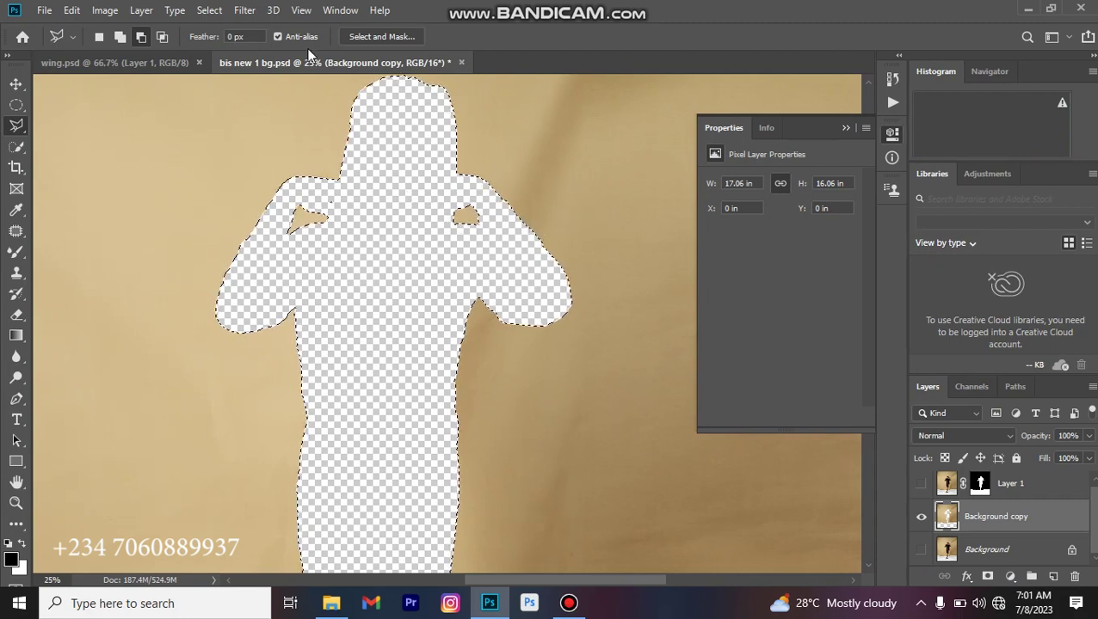
{"action": "left_click", "coordinate": [389, 145]}
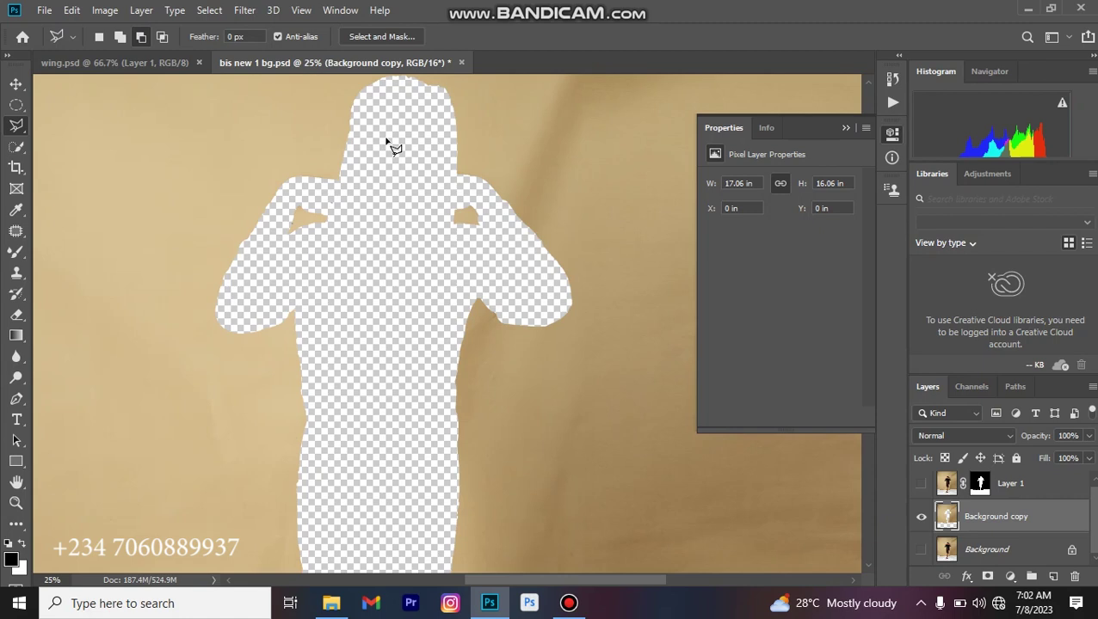
Collapse the layer properties and show the Background layer again beneath the Background copy
{"action": "left_click", "coordinate": [844, 127]}
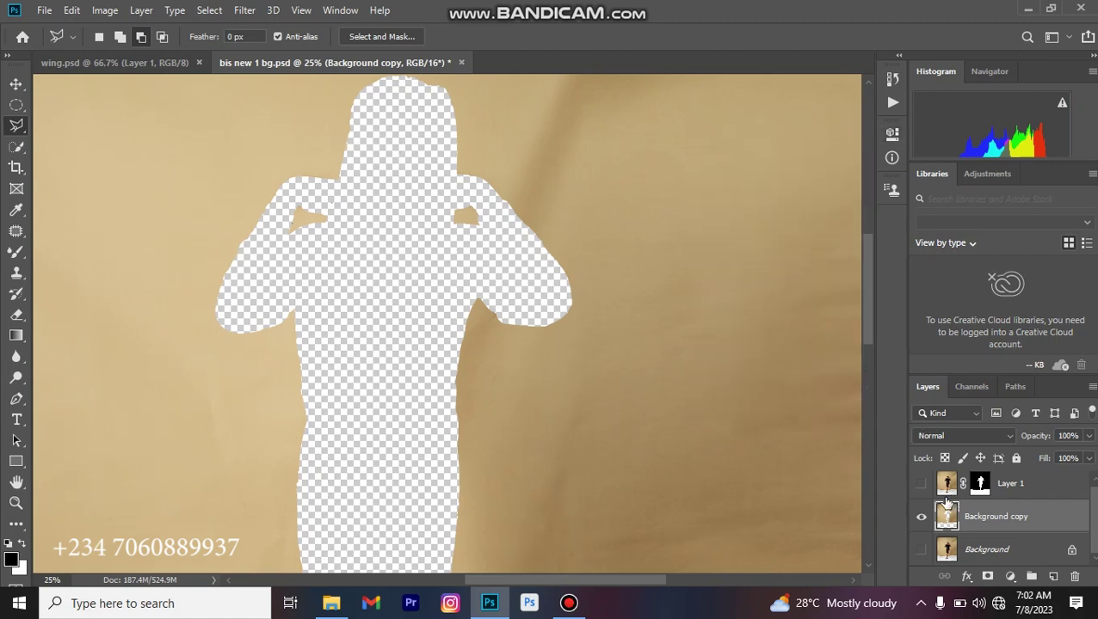
{"action": "left_click", "coordinate": [921, 550]}
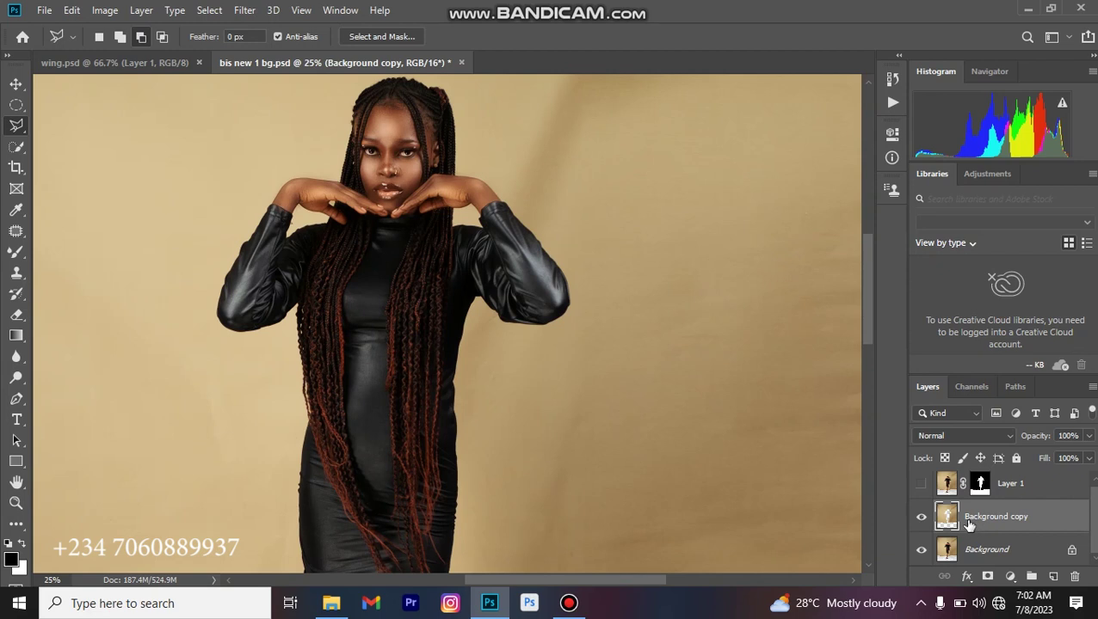
{"action": "key", "text": "ctrl+minus"}
{"action": "key", "text": "ctrl+minus"}
{"action": "key", "text": "ctrl+minus"}
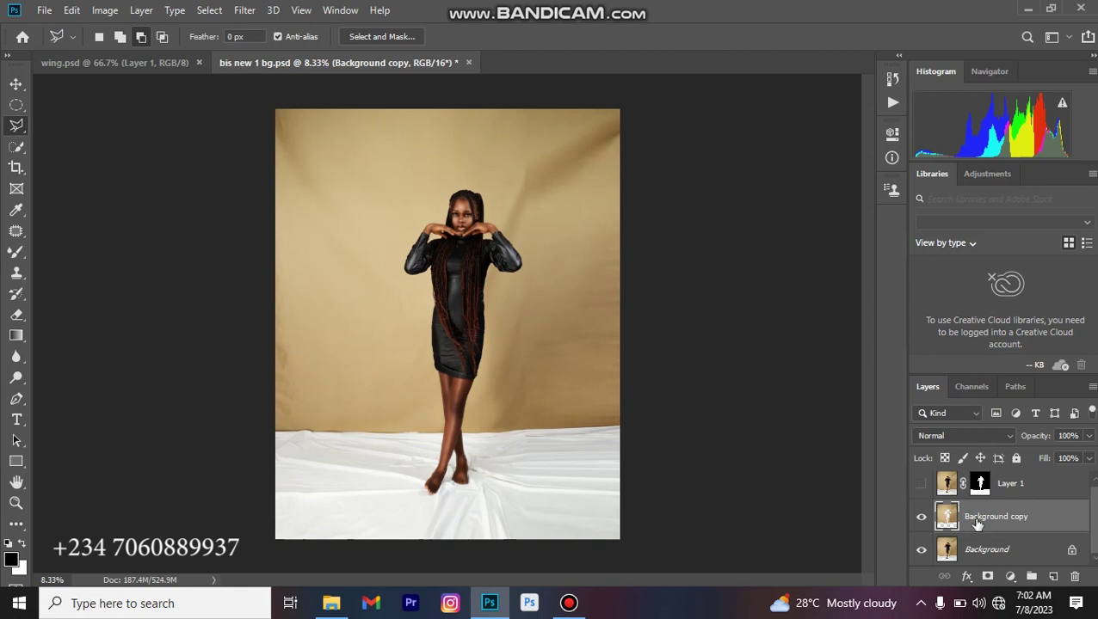
Apply a Gaussian Blur with a radius of 107.1 pixels to the Background copy
{"action": "left_click", "coordinate": [242, 12]}
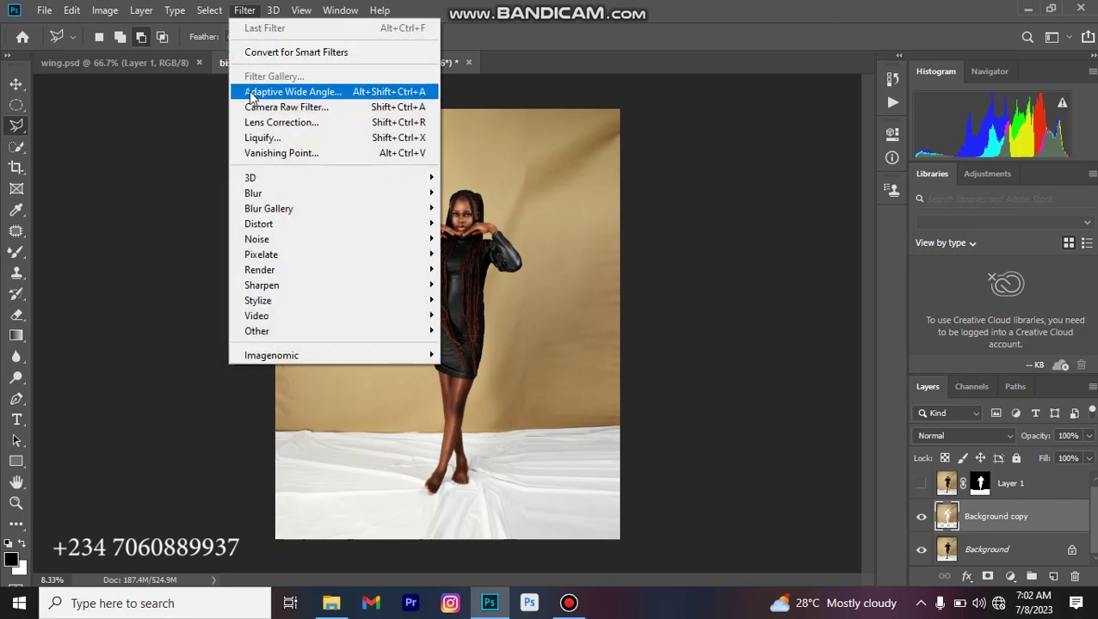
{"action": "mouse_move", "coordinate": [263, 215]}
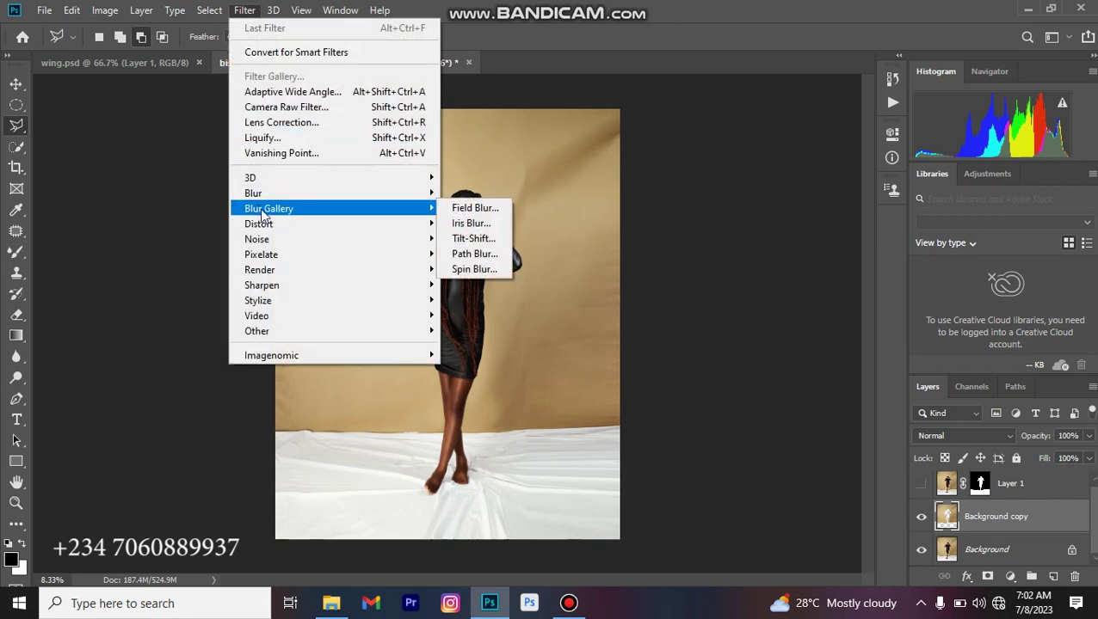
{"action": "mouse_move", "coordinate": [264, 194]}
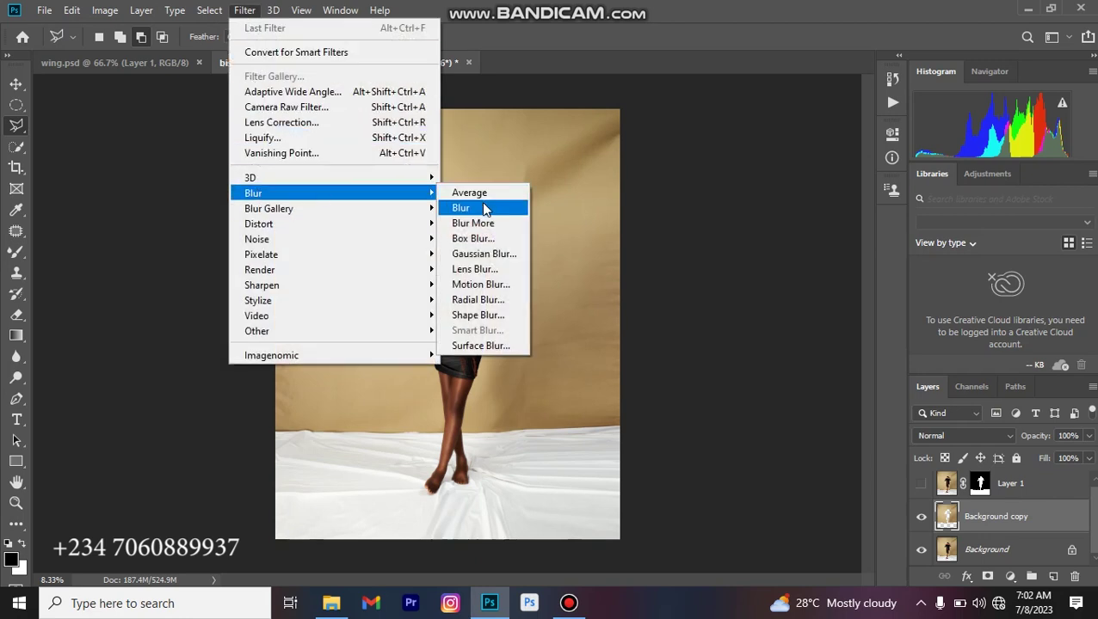
{"action": "left_click", "coordinate": [485, 254]}
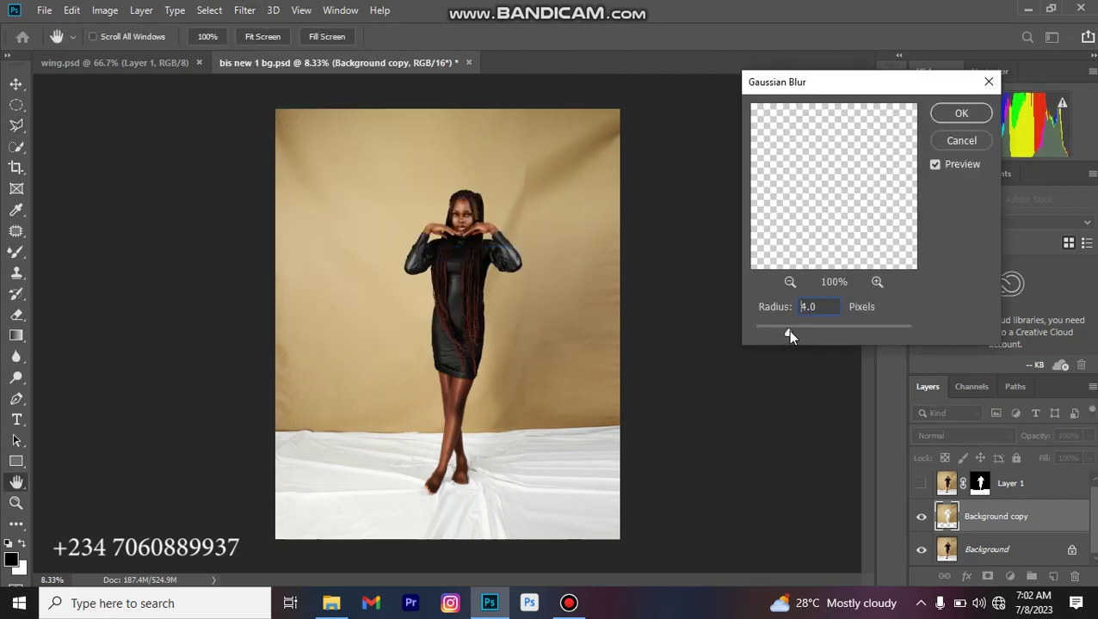
{"action": "left_click_drag", "start_coordinate": [821, 335], "coordinate": [857, 335]}
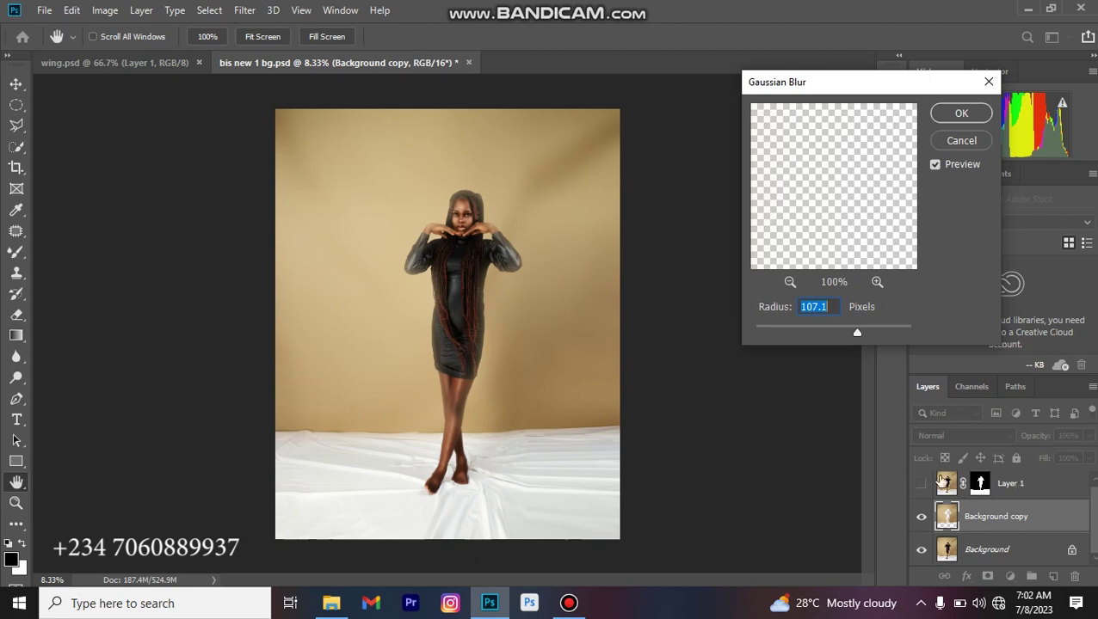
{"action": "left_click", "coordinate": [955, 115]}
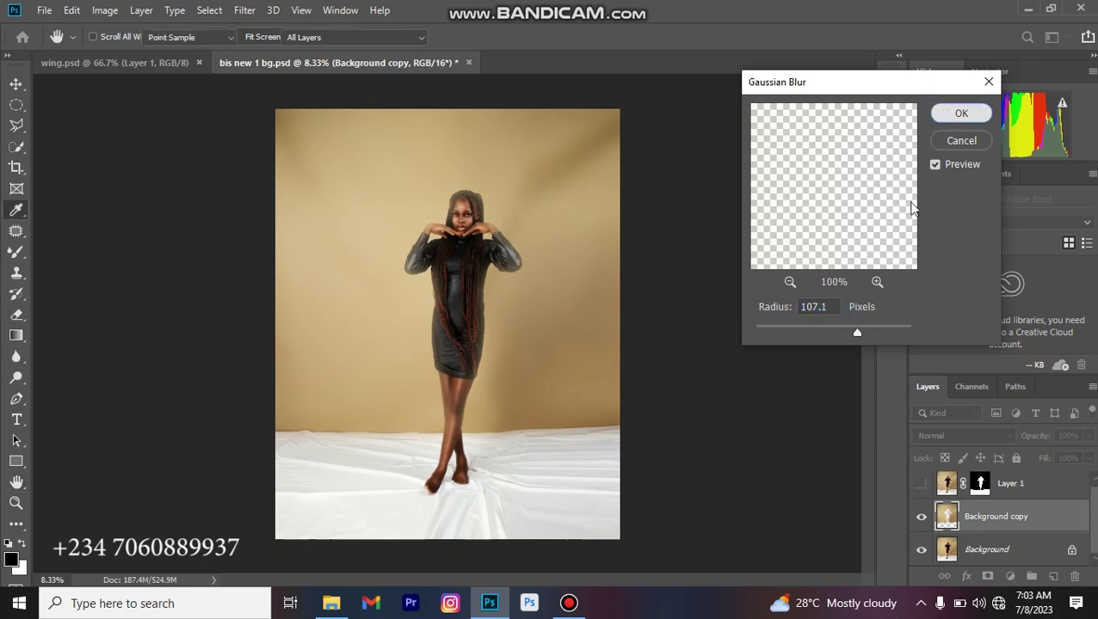
Show Layer 1 again and check the woman's edges against the blurred backdrop
{"action": "key", "text": "l"}
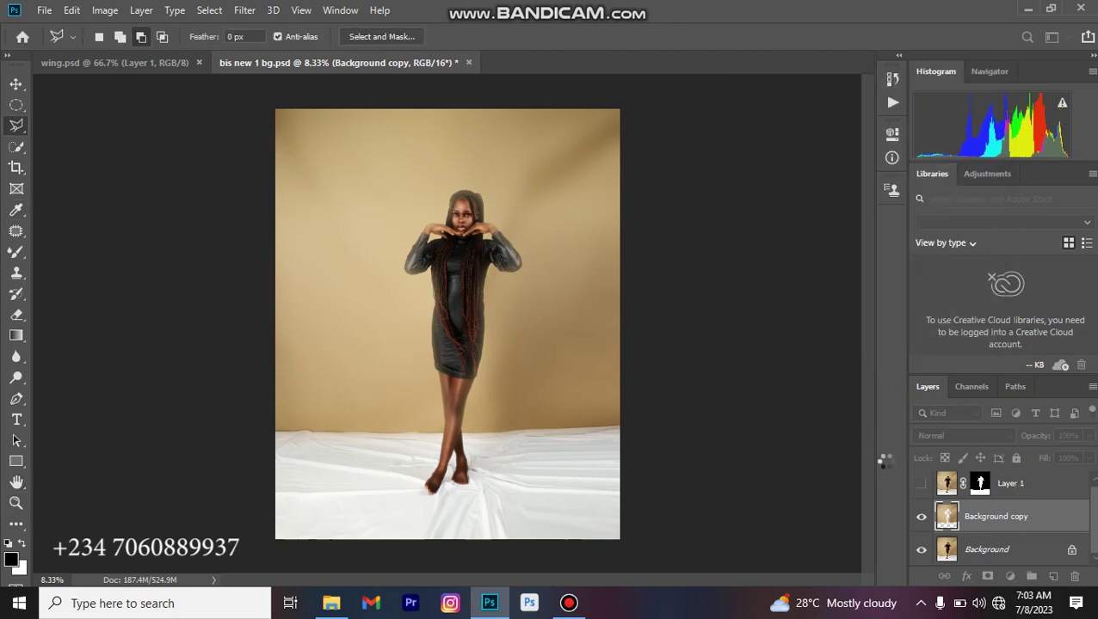
{"action": "left_click", "coordinate": [922, 484]}
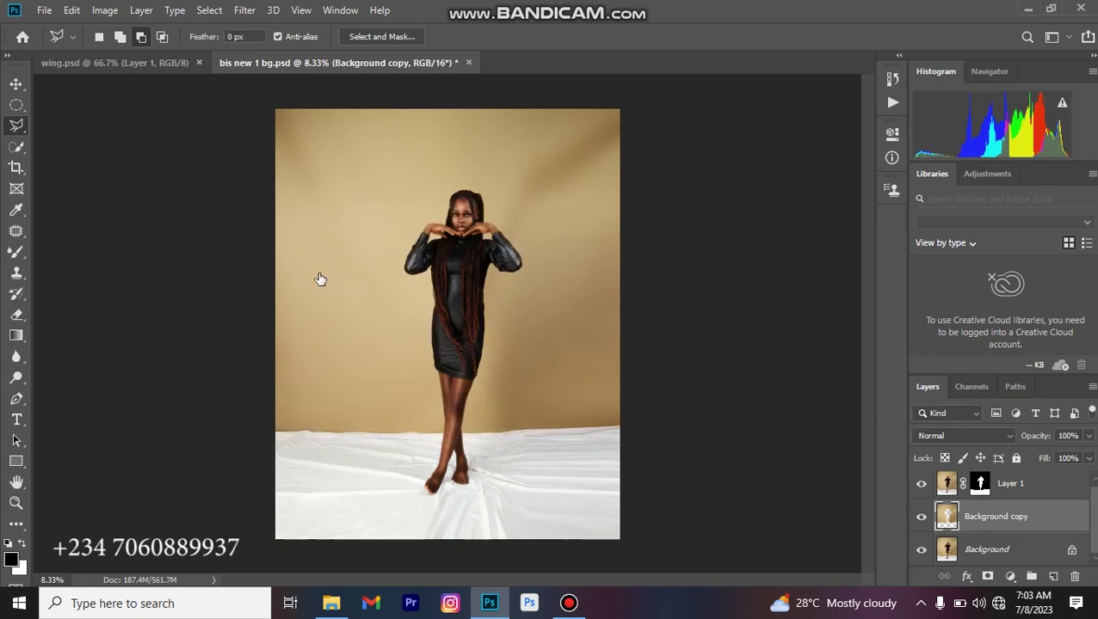
{"action": "key", "text": "ctrl+plus"}
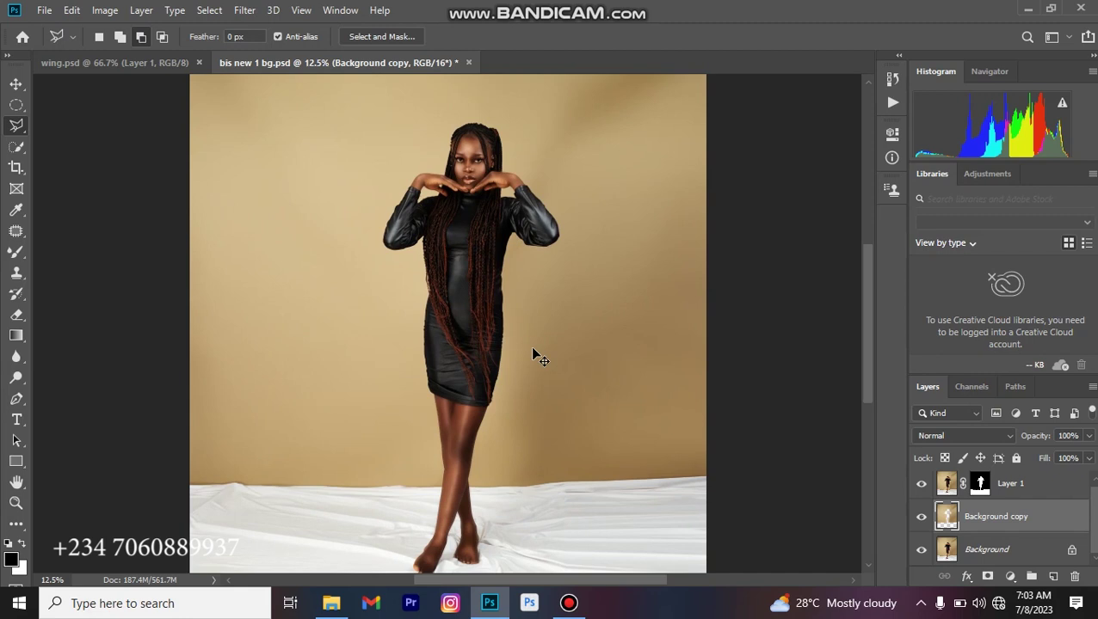
{"action": "key", "text": "ctrl+minus"}
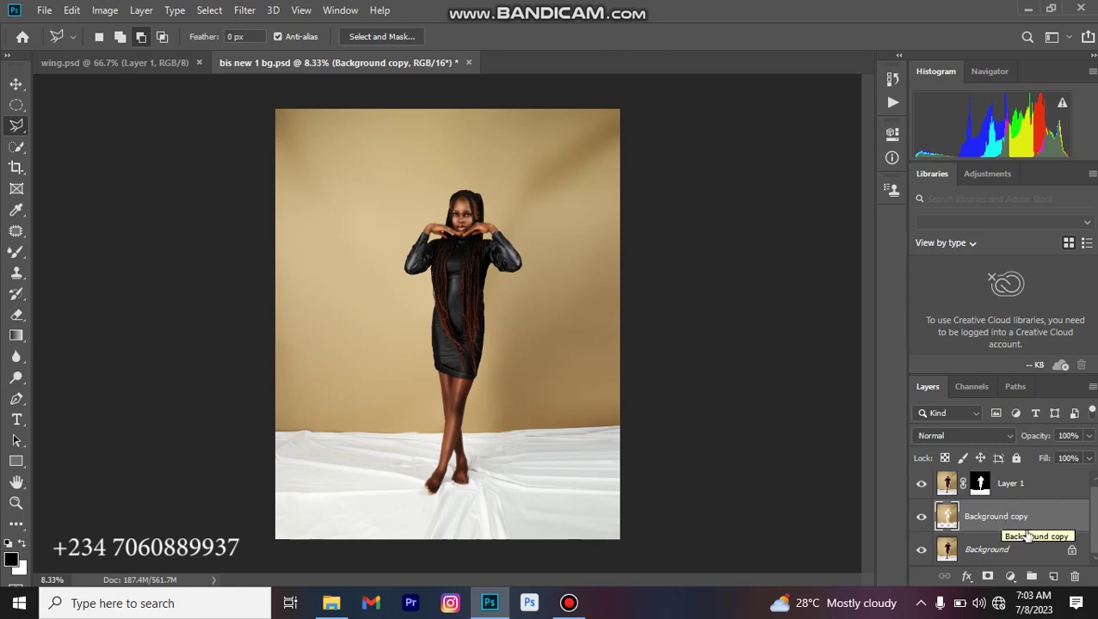
Add a new layer above the Background copy and set up a linear Foreground to Transparent gradient
{"action": "left_click", "coordinate": [1054, 577]}
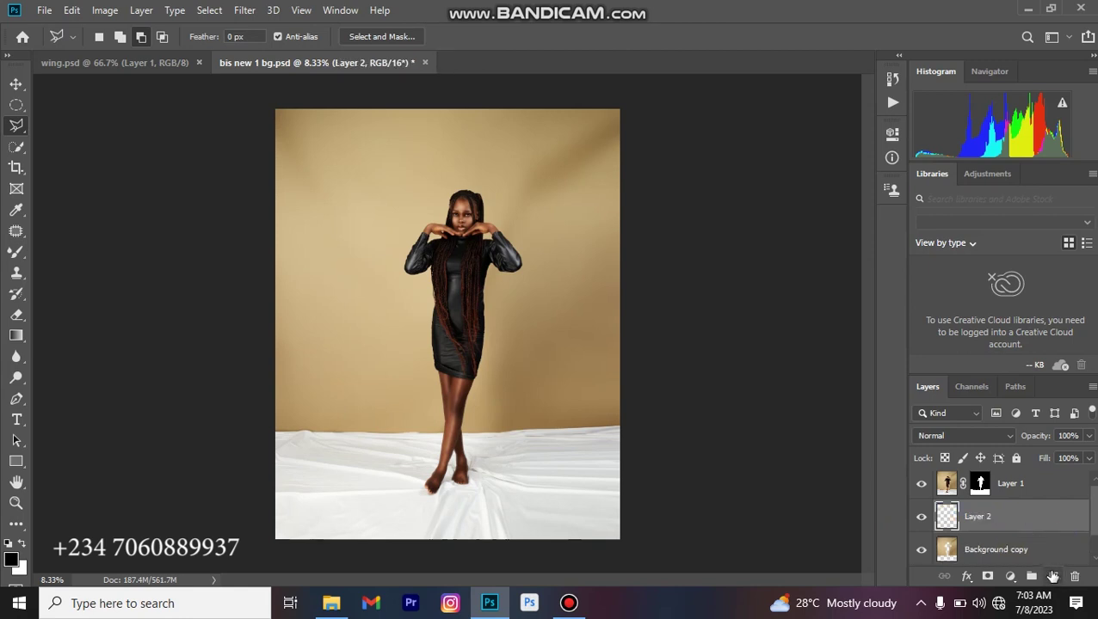
{"action": "left_click", "coordinate": [17, 336]}
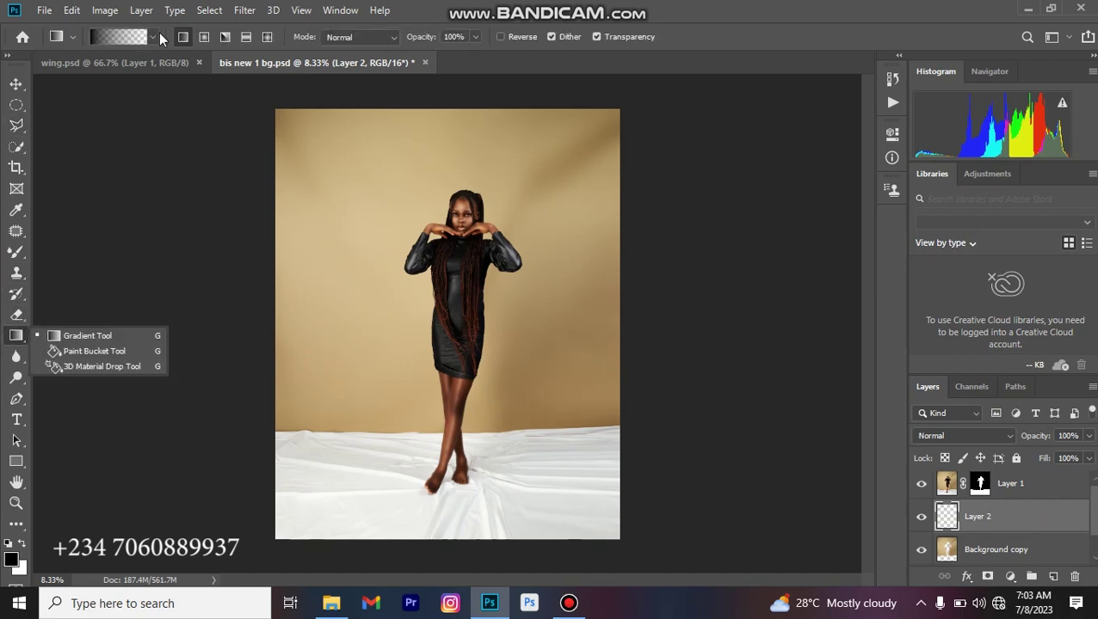
{"action": "left_click", "coordinate": [156, 36]}
{"action": "left_click", "coordinate": [154, 35]}
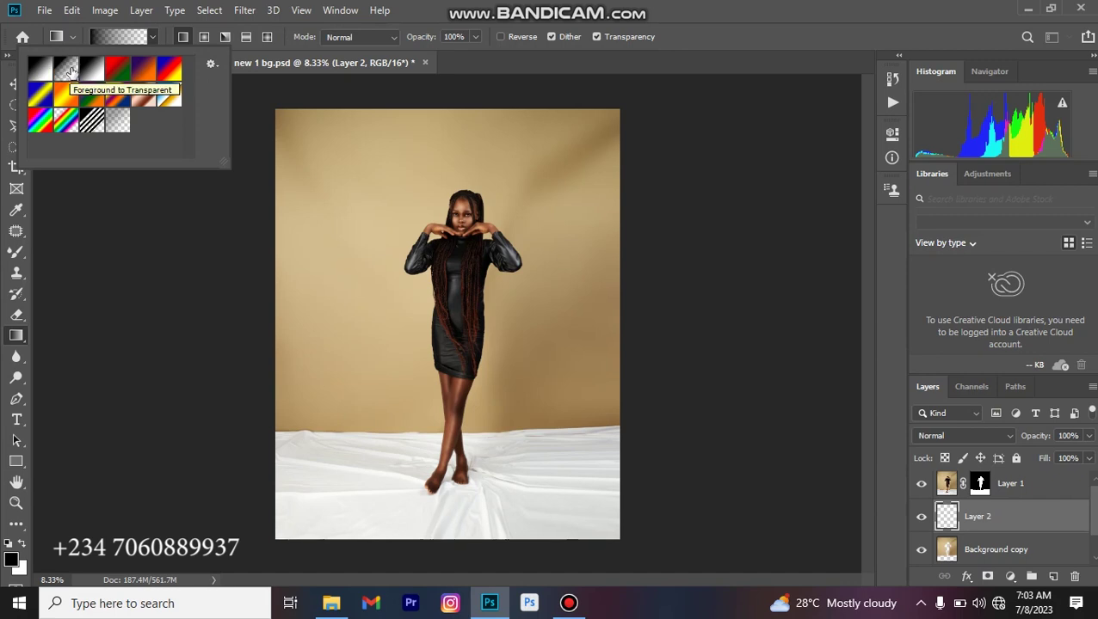
{"action": "left_click", "coordinate": [71, 71]}
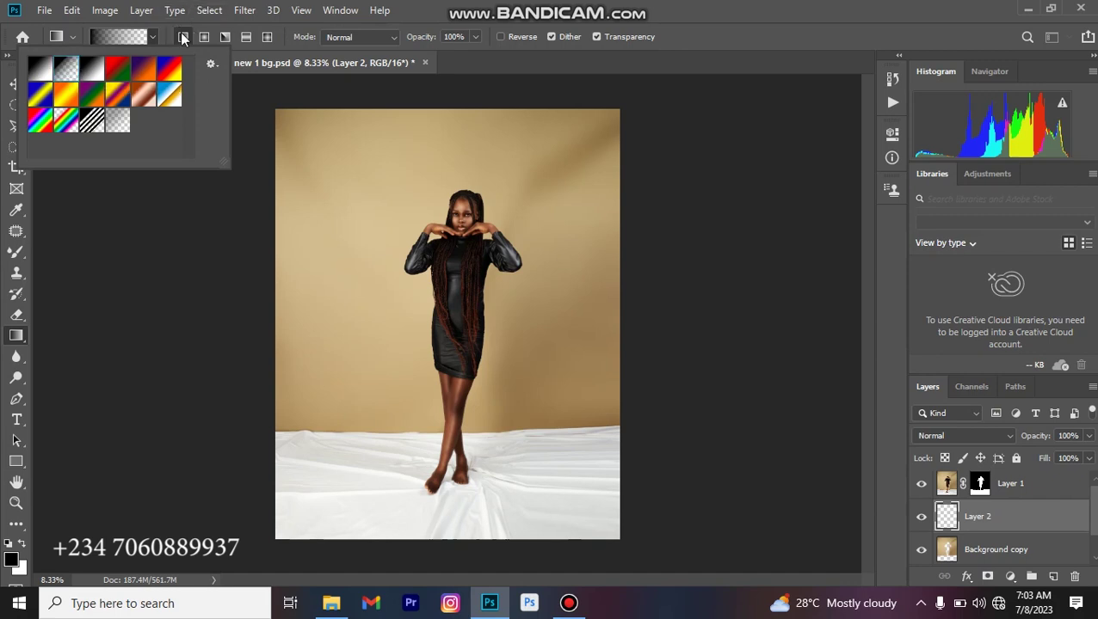
{"action": "left_click", "coordinate": [178, 36]}
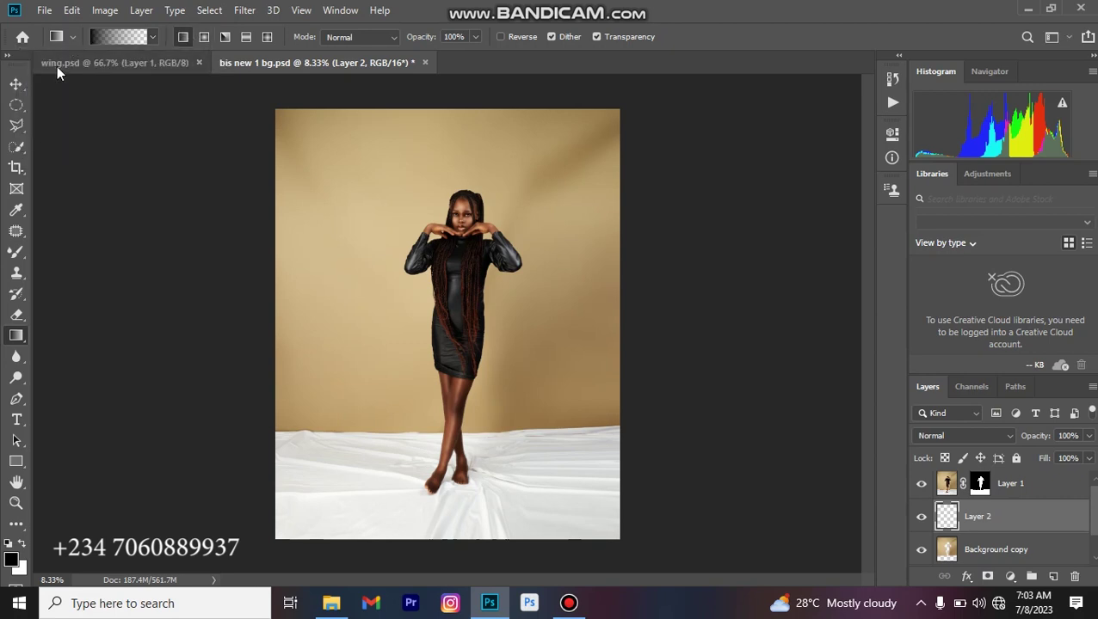
Set the foreground colour to beige cfbb94, sampled from the studio backdrop beside the woman
{"action": "left_click", "coordinate": [13, 560]}
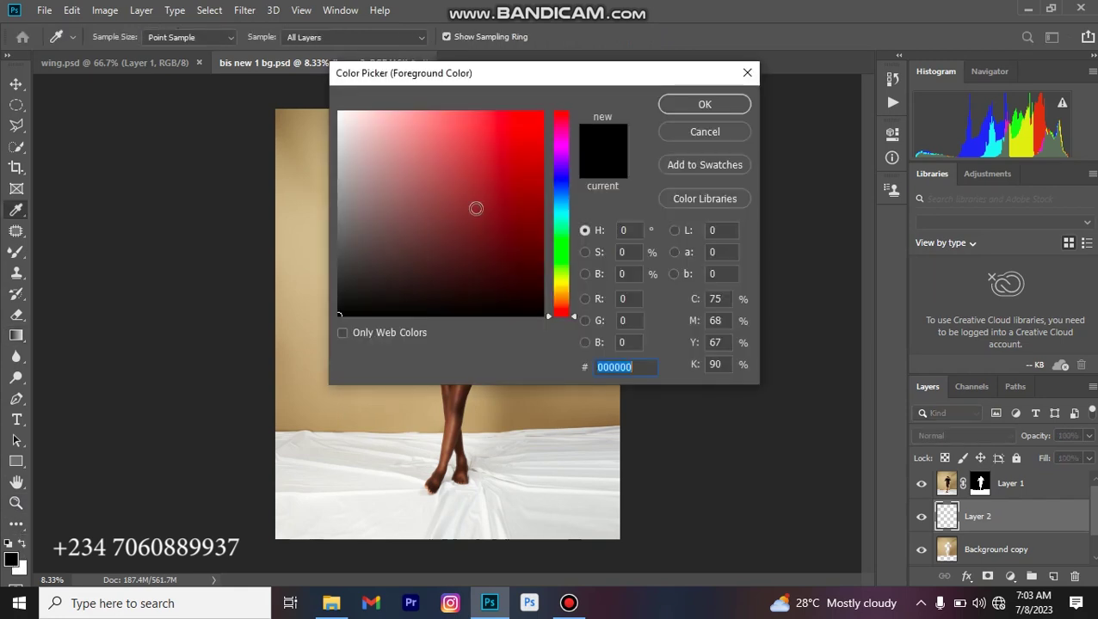
{"action": "left_click_drag", "start_coordinate": [528, 80], "coordinate": [672, 90]}
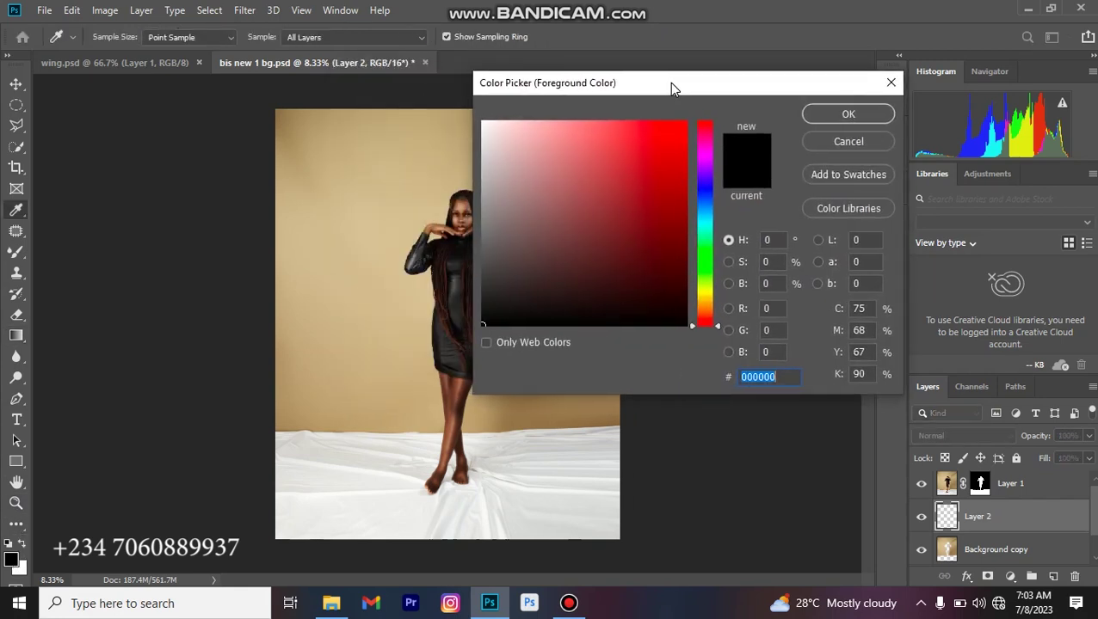
{"action": "left_click", "coordinate": [339, 287]}
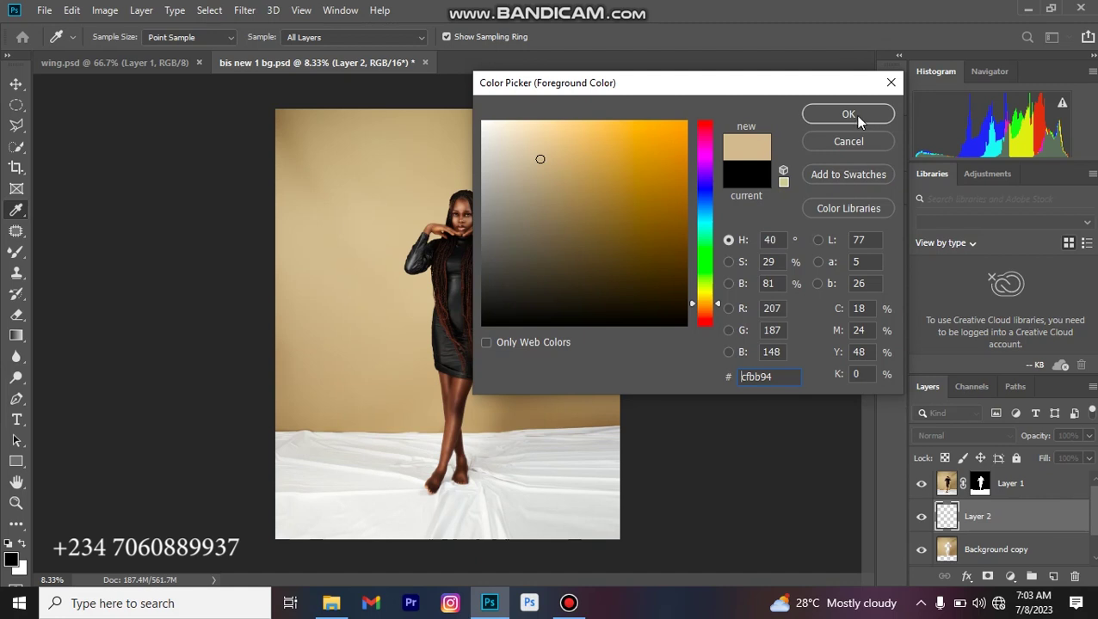
{"action": "key", "text": "Return"}
{"action": "key", "text": "g"}
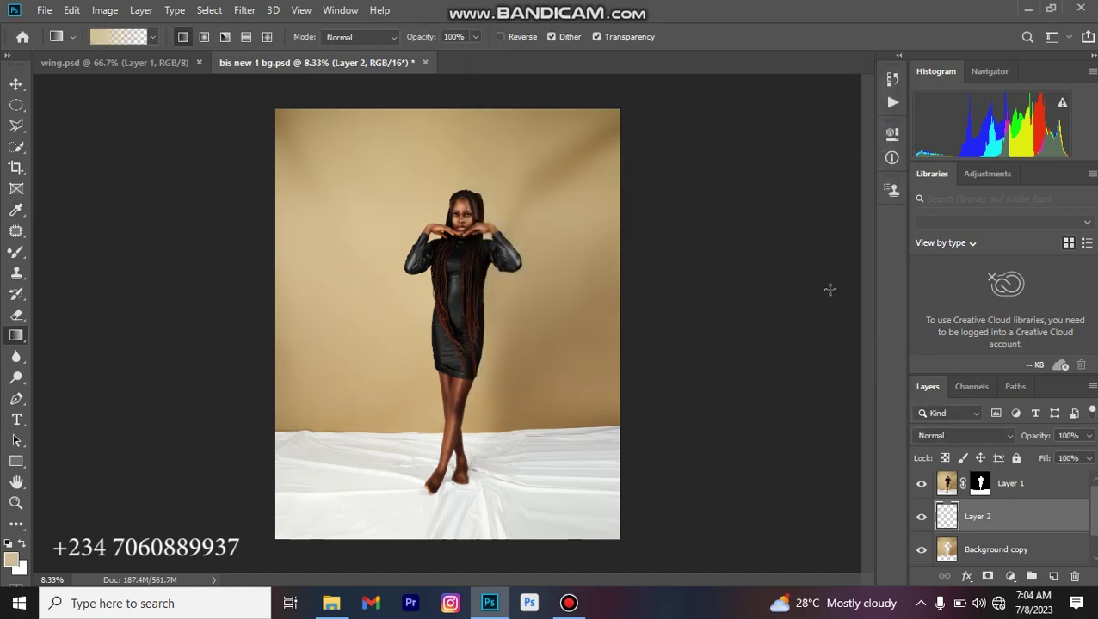
Draw beige gradients on Layer 2 inward from the sides and upper edge of the image to even out the backdrop
{"action": "left_click_drag", "start_coordinate": [825, 290], "coordinate": [447, 296]}
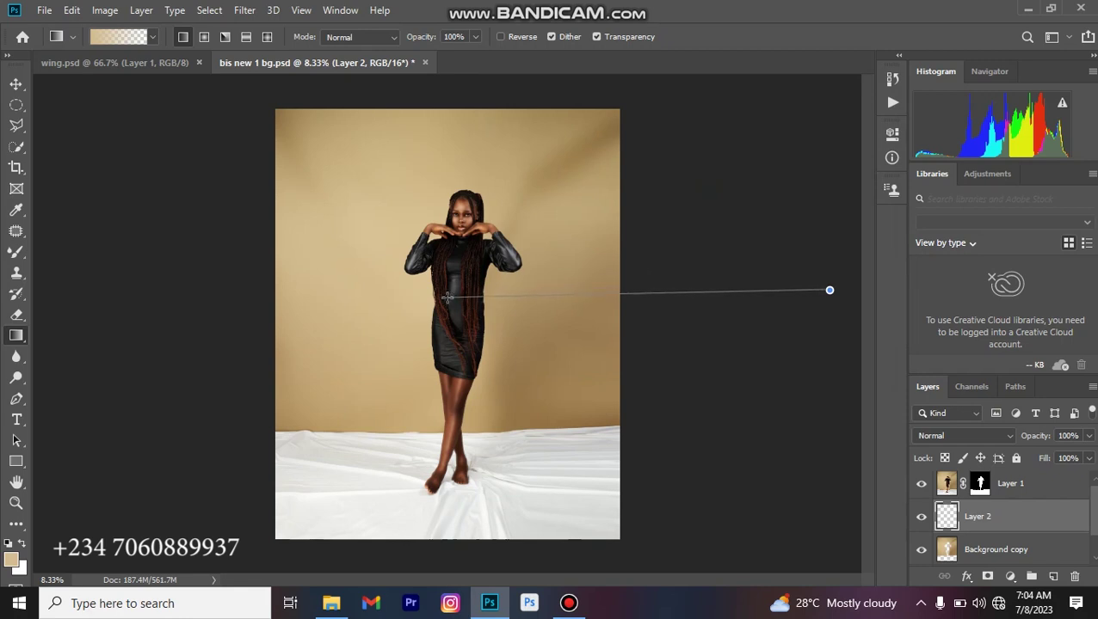
{"action": "left_click_drag", "start_coordinate": [447, 297], "coordinate": [447, 297]}
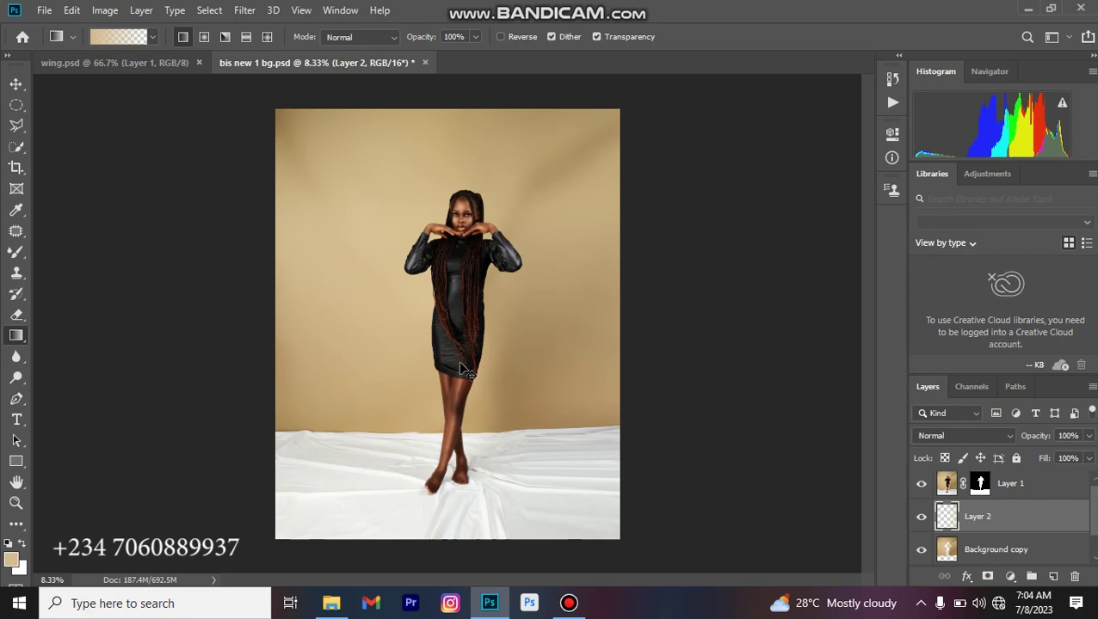
{"action": "key", "text": "ctrl+minus"}
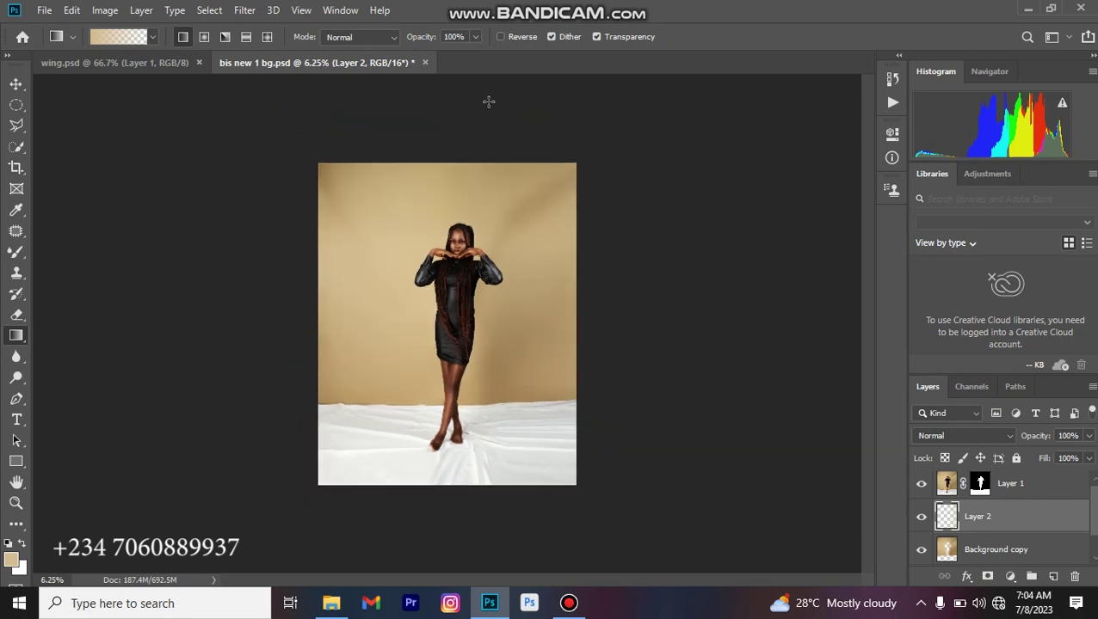
{"action": "left_click_drag", "start_coordinate": [485, 98], "coordinate": [488, 241]}
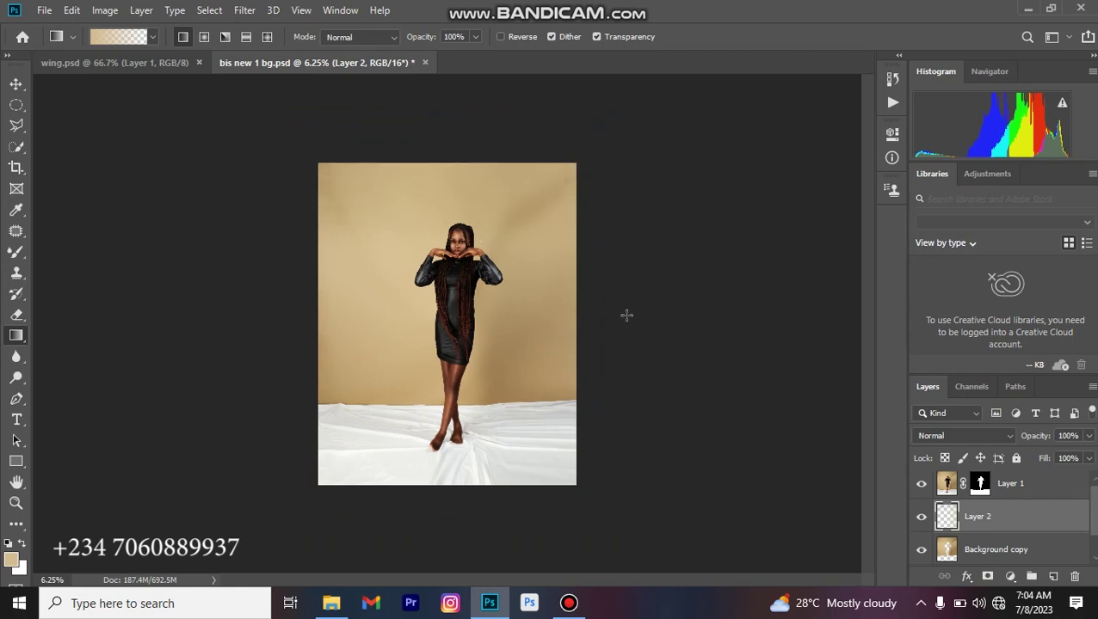
{"action": "left_click_drag", "start_coordinate": [643, 377], "coordinate": [590, 341]}
{"action": "left_click_drag", "start_coordinate": [344, 117], "coordinate": [337, 328]}
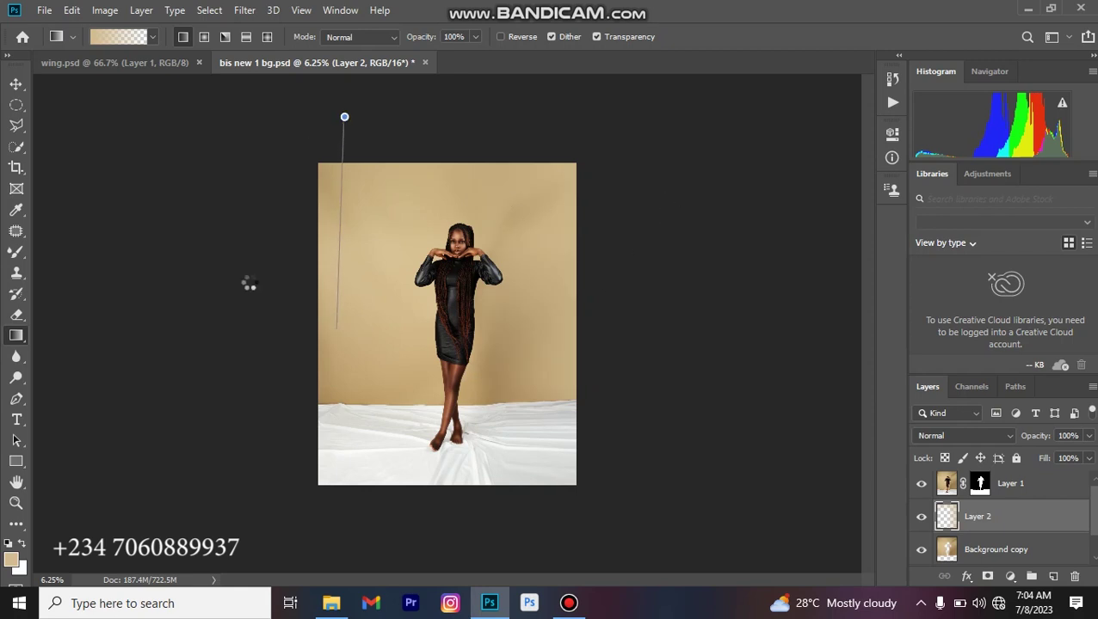
{"action": "left_click_drag", "start_coordinate": [161, 334], "coordinate": [559, 343]}
{"action": "left_click_drag", "start_coordinate": [625, 343], "coordinate": [657, 361]}
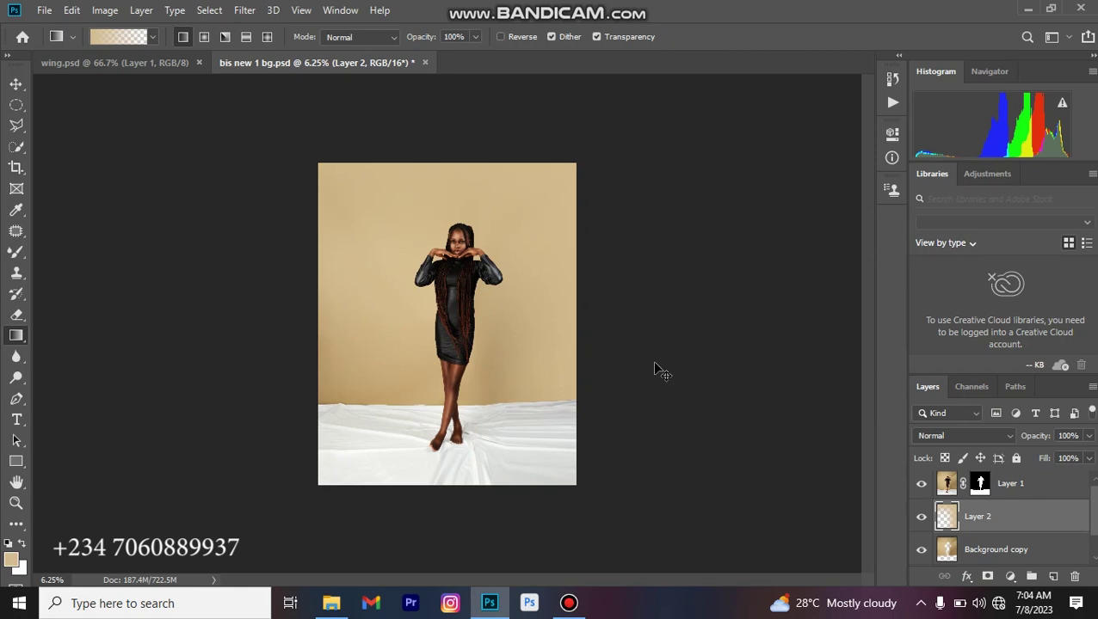
Check the smoothed backdrop and open the bokeh texture TOLEX (89) from the TEXTURE OVERLAY folder
{"action": "key", "text": "ctrl+plus"}
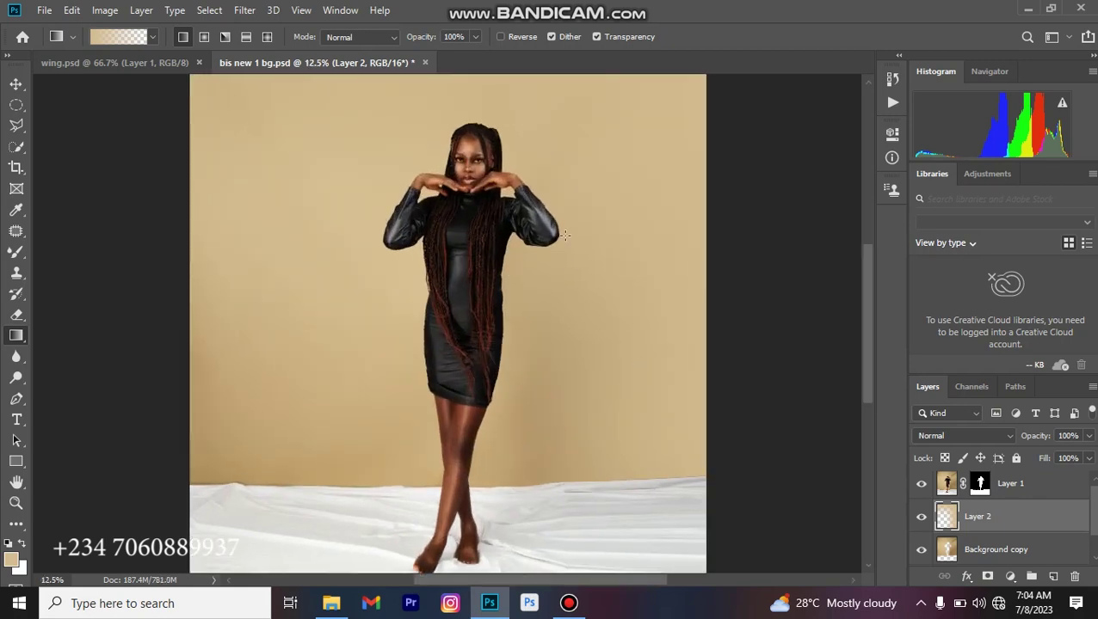
{"action": "scroll", "coordinate": [552, 284], "scroll_direction": "up", "scroll_amount": 3}
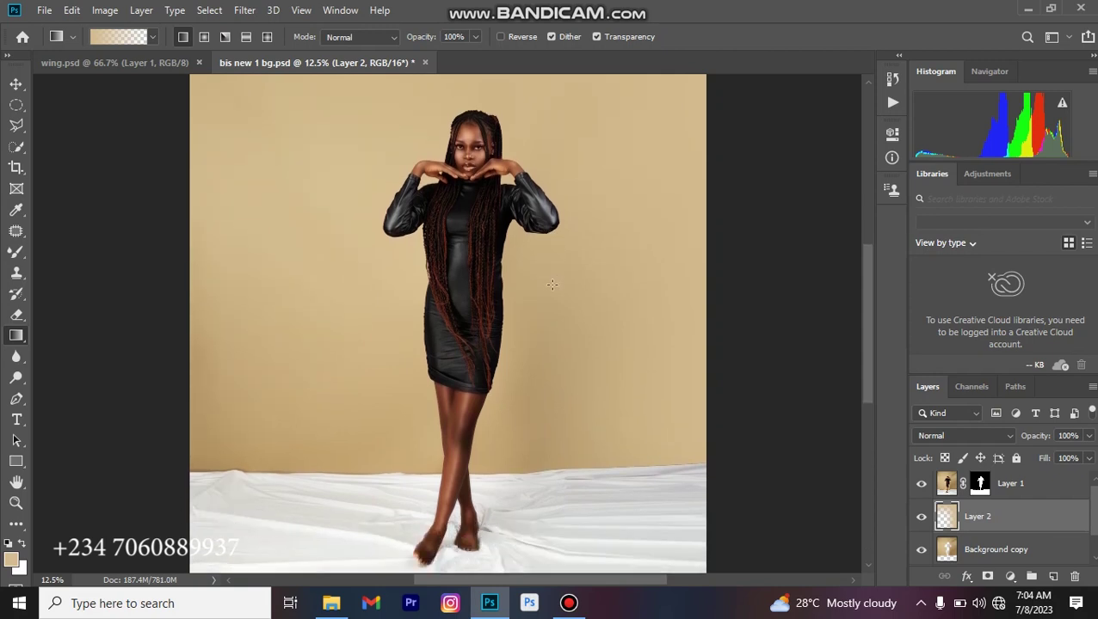
{"action": "scroll", "coordinate": [551, 284], "scroll_direction": "down", "scroll_amount": 4}
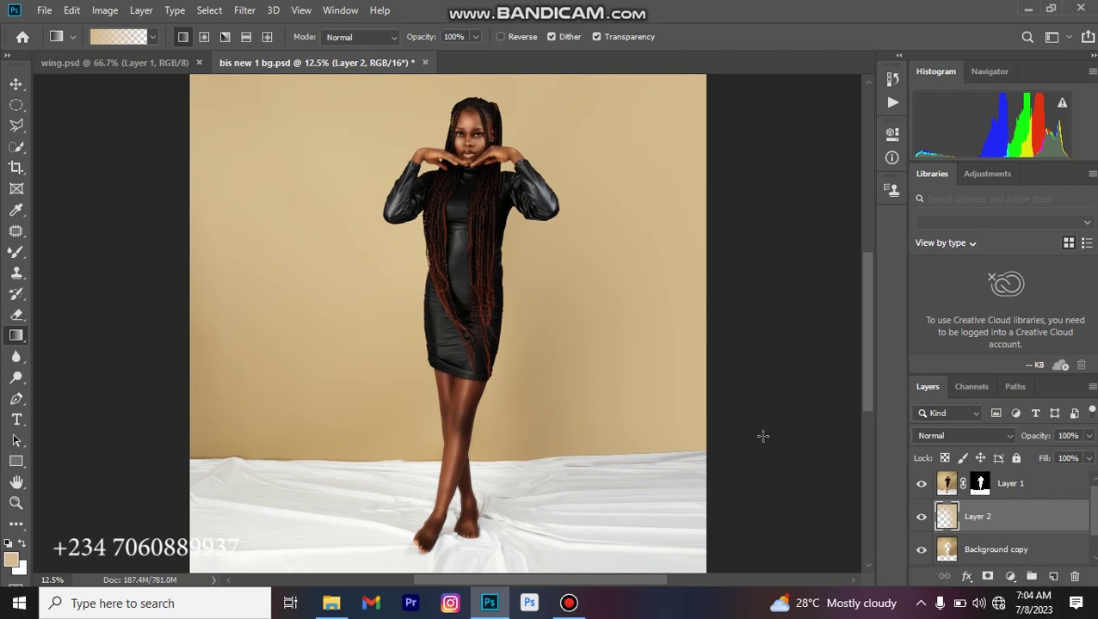
{"action": "scroll", "coordinate": [762, 436], "scroll_direction": "up", "scroll_amount": 2}
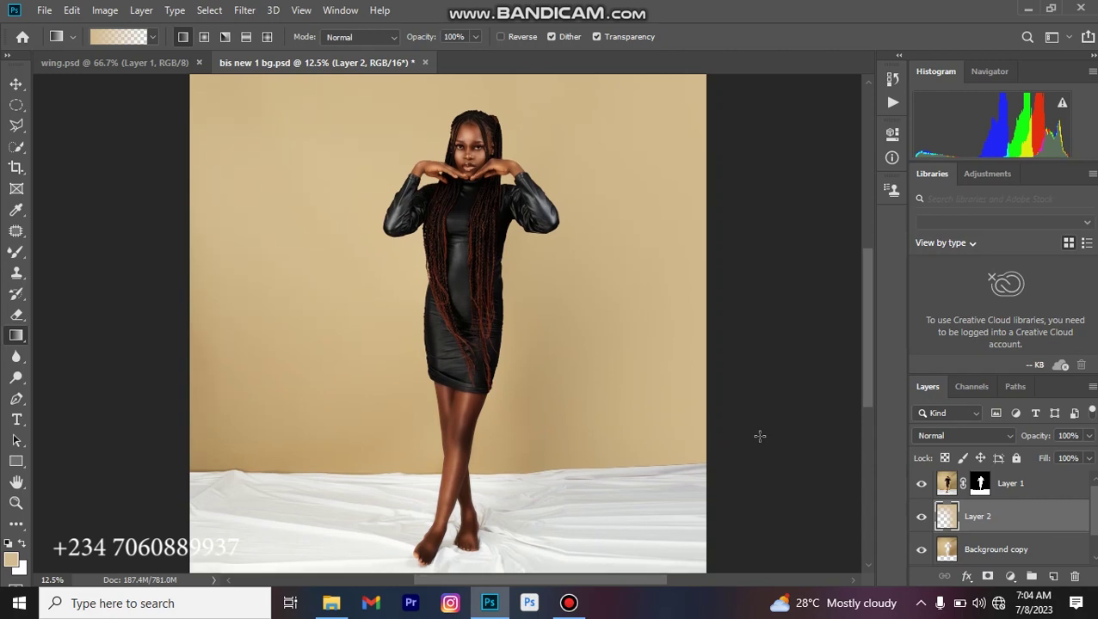
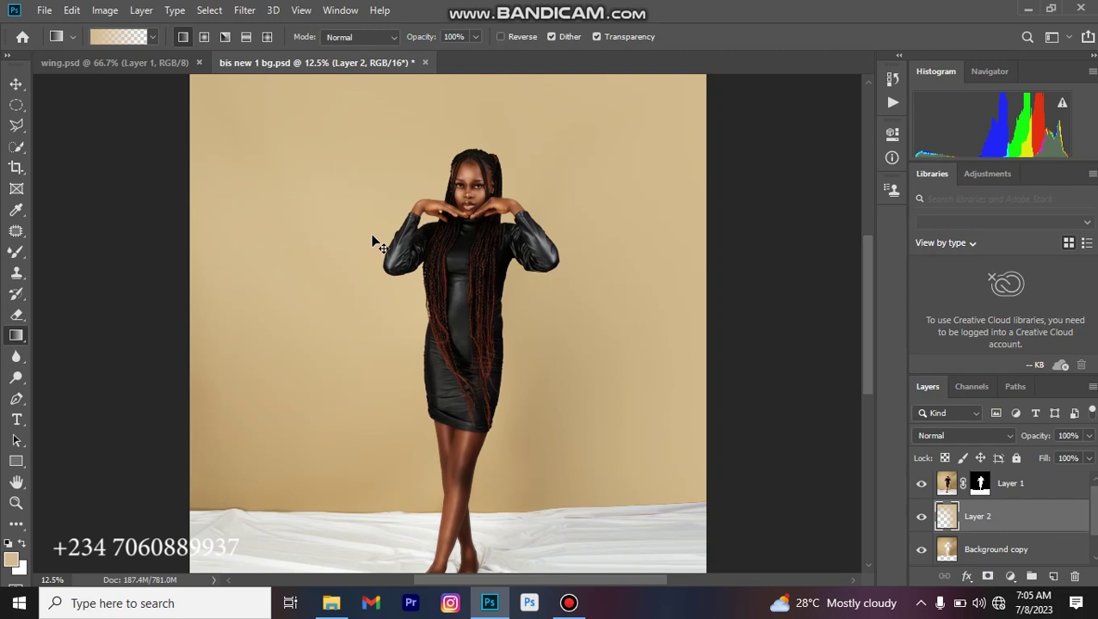
{"action": "key", "text": "ctrl+o"}
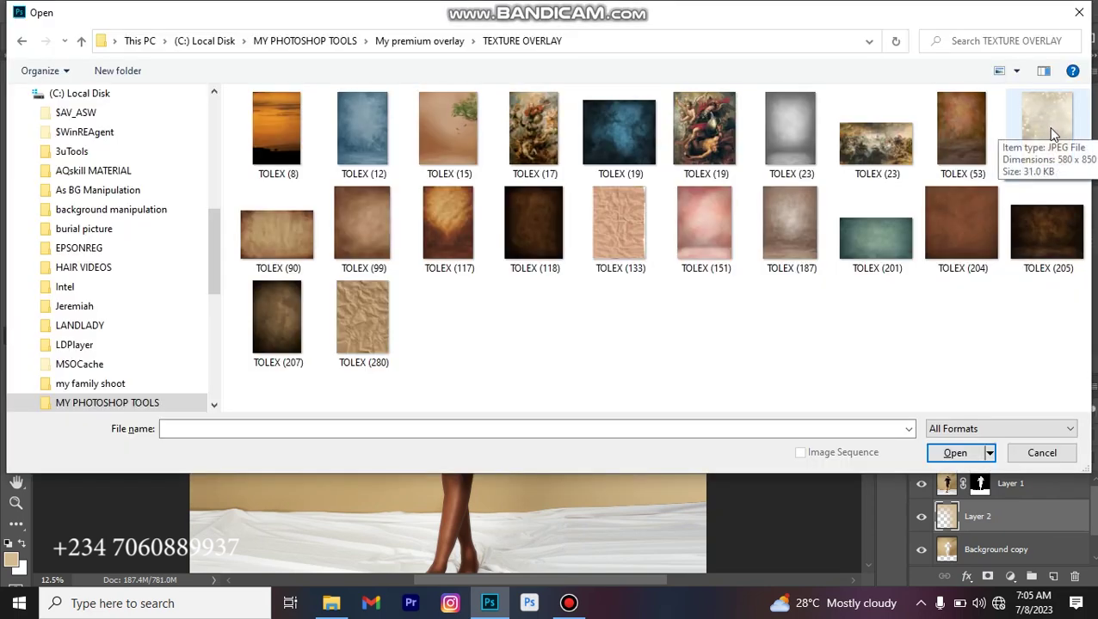
{"action": "double_click", "coordinate": [1047, 127]}
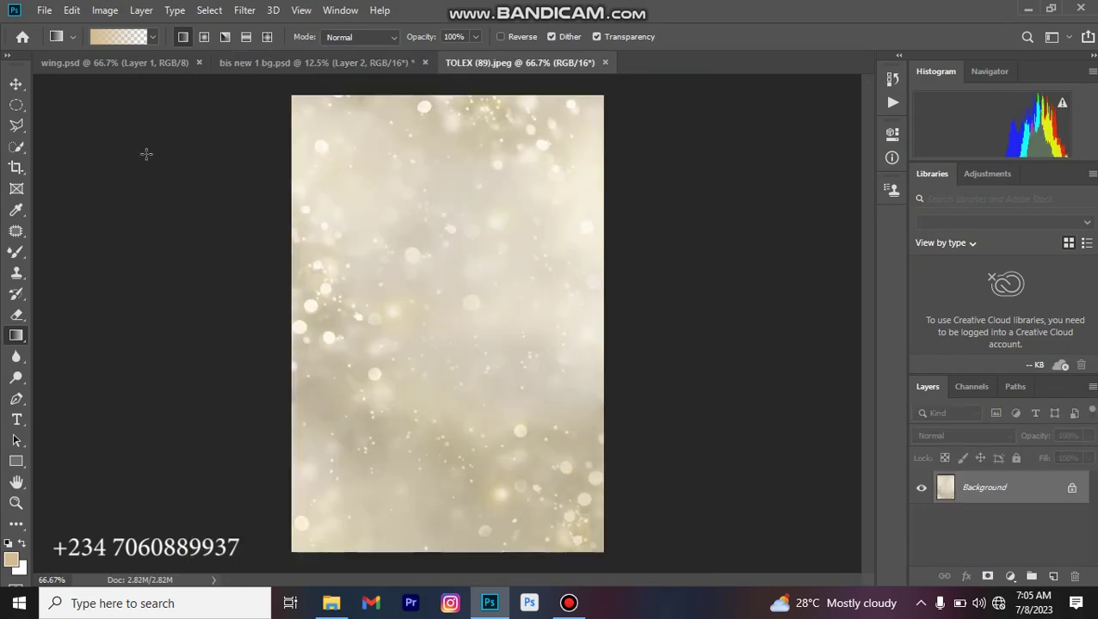
Copy the bokeh texture into bis new 1 bg.psd beneath the woman's layer and scale it to about 882% to cover the backdrop
{"action": "left_click", "coordinate": [16, 84]}
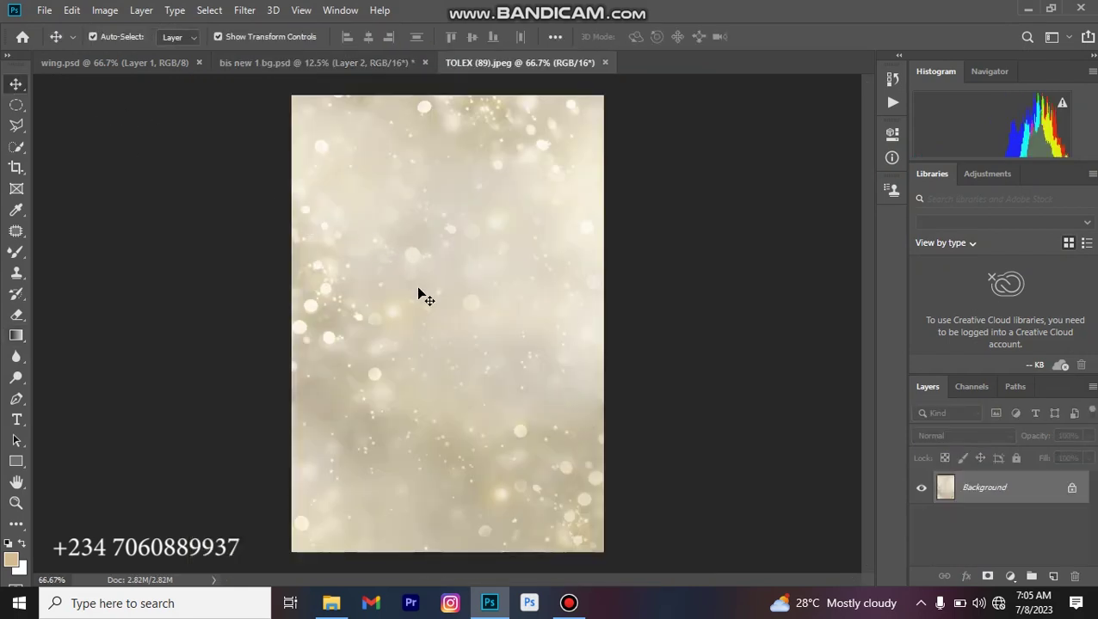
{"action": "left_click_drag", "start_coordinate": [418, 291], "coordinate": [337, 246]}
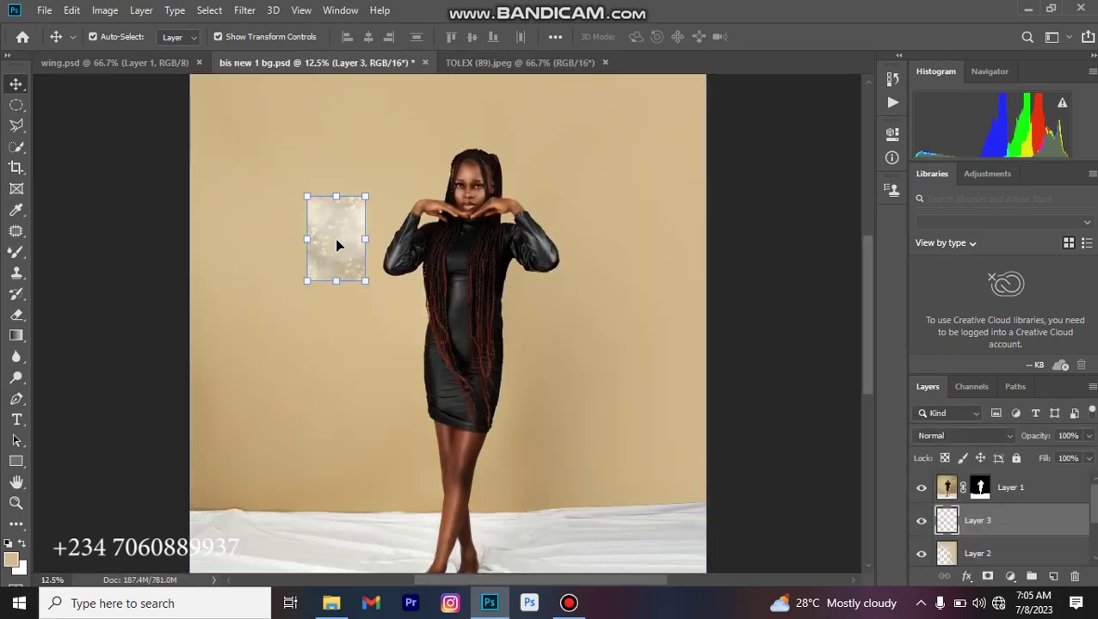
{"action": "key", "text": "ctrl+minus"}
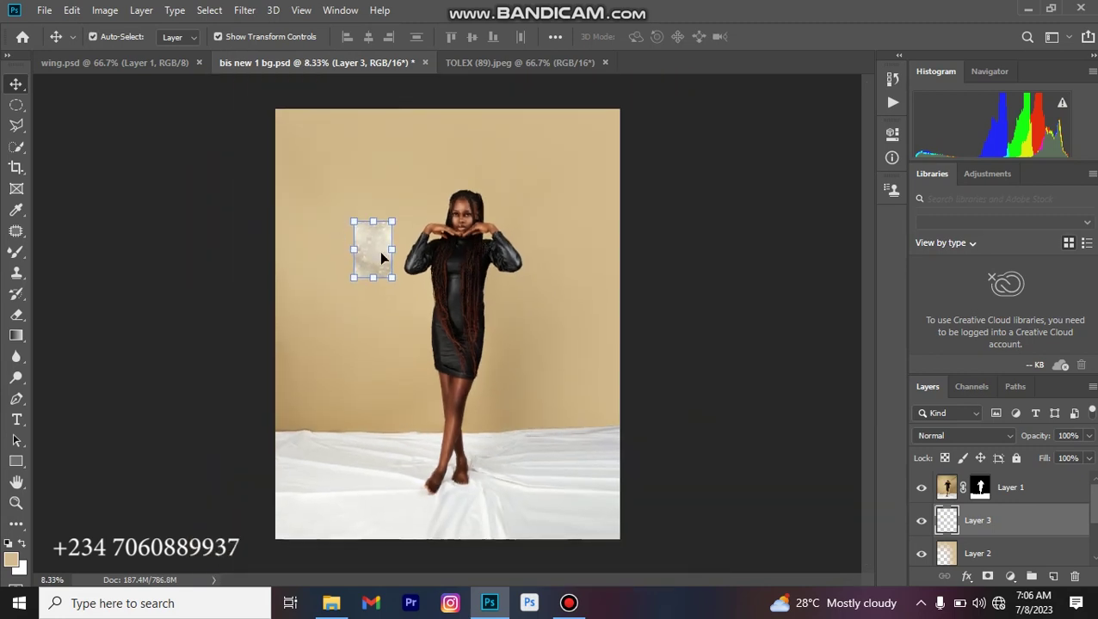
{"action": "left_click_drag", "start_coordinate": [394, 250], "coordinate": [617, 253]}
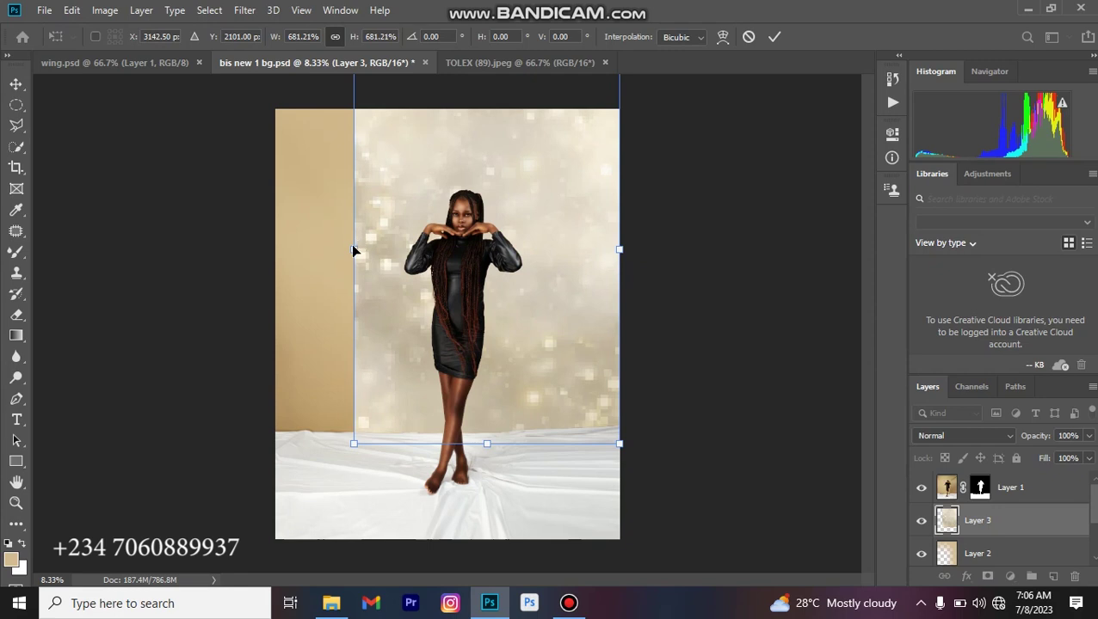
{"action": "left_click_drag", "start_coordinate": [354, 249], "coordinate": [270, 294]}
{"action": "left_click_drag", "start_coordinate": [569, 176], "coordinate": [566, 217]}
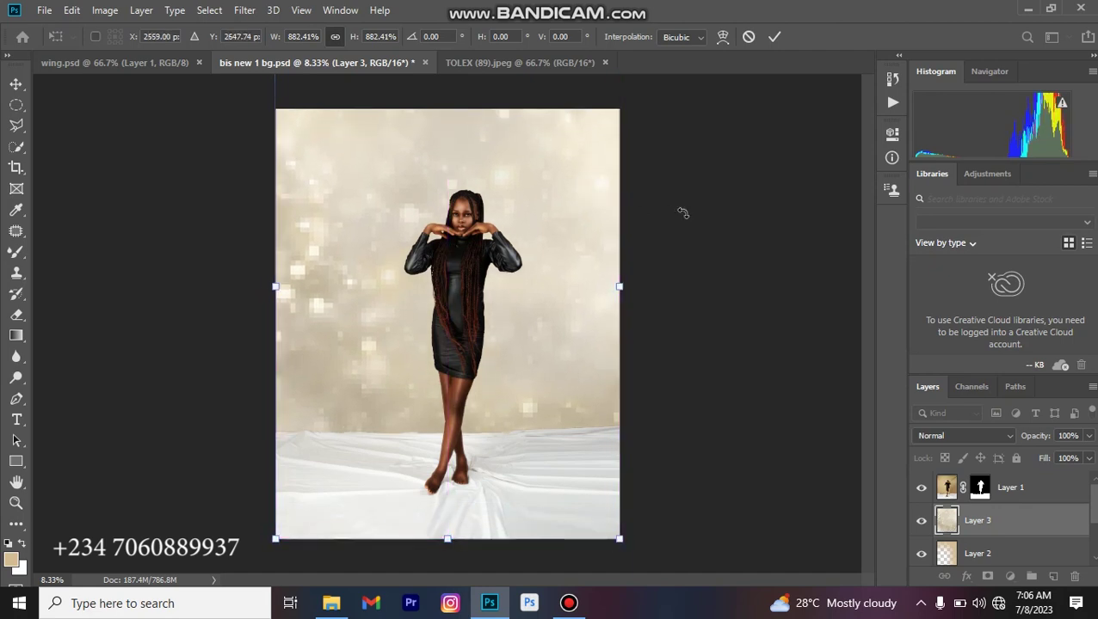
{"action": "key", "text": "Return"}
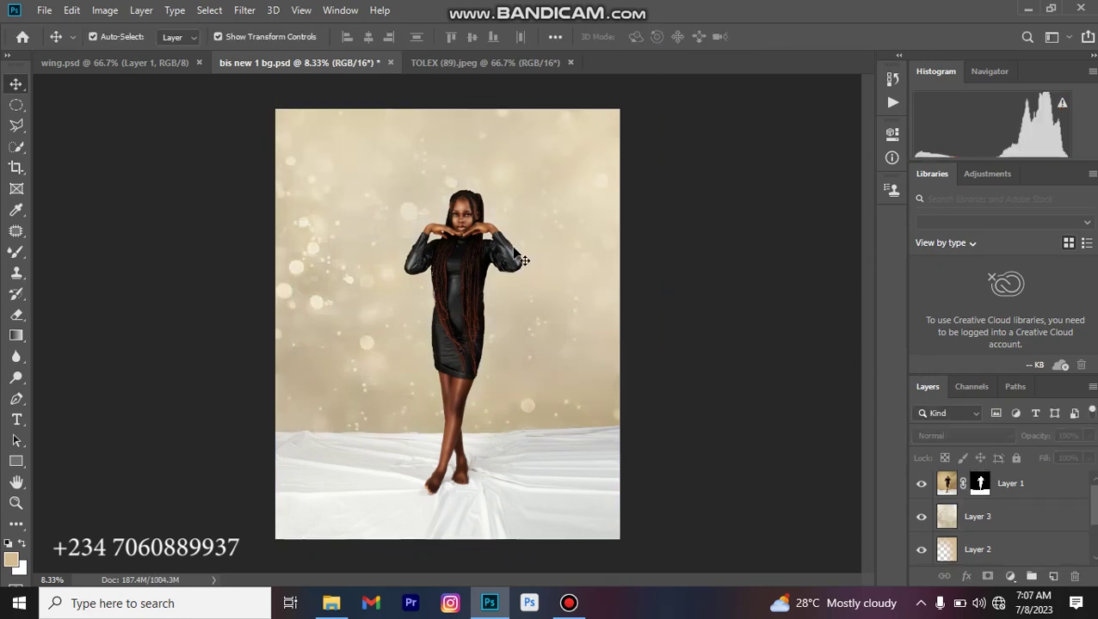
Compare the textured backdrop with the finished winged example in wing.psd
{"action": "left_click", "coordinate": [481, 62]}
{"action": "left_click", "coordinate": [147, 62]}
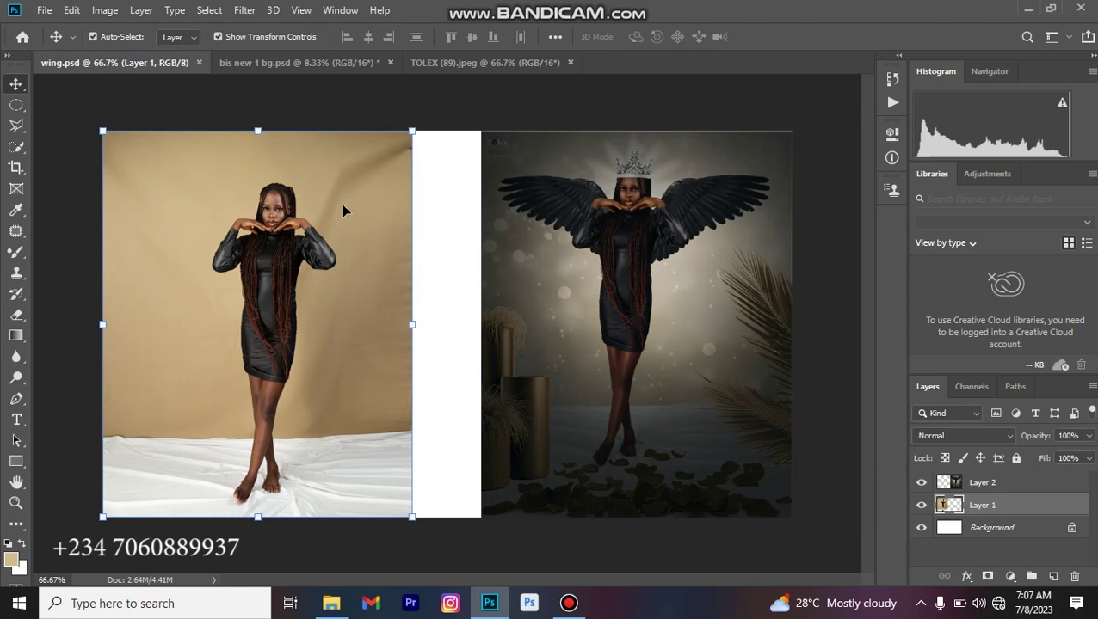
{"action": "left_click", "coordinate": [480, 63]}
{"action": "left_click", "coordinate": [291, 69]}
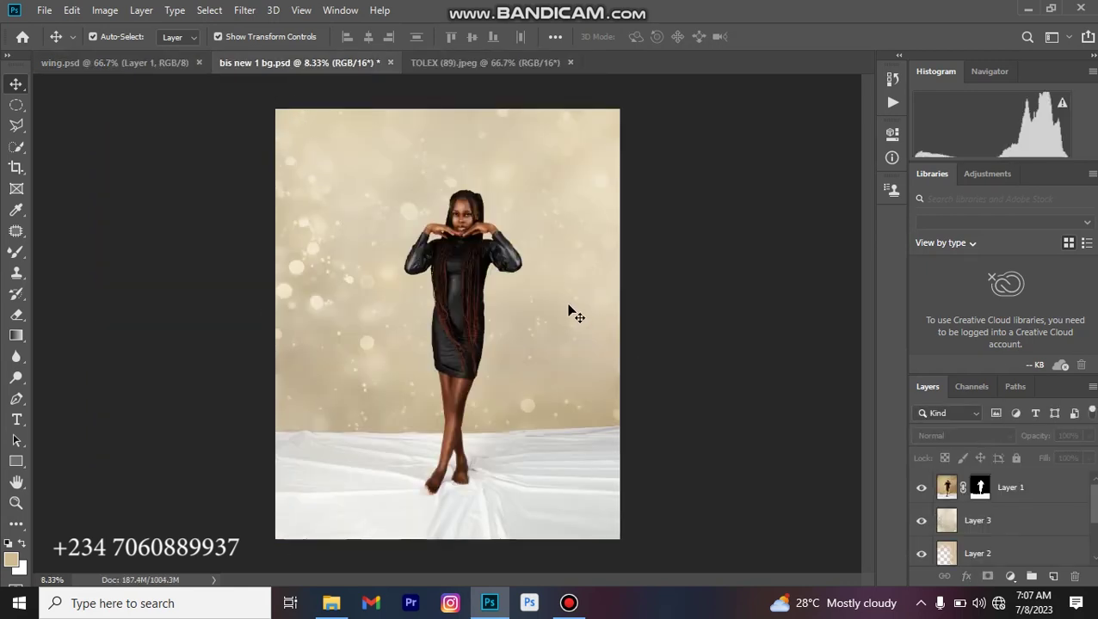
{"action": "left_click", "coordinate": [124, 62]}
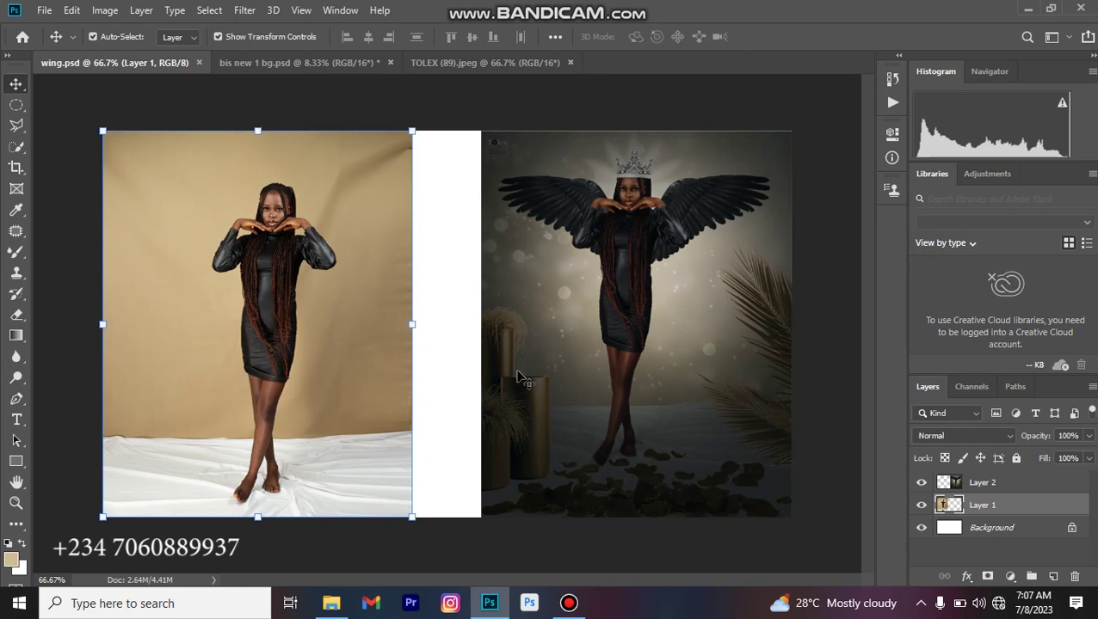
{"action": "left_click", "coordinate": [342, 59]}
{"action": "left_click_drag", "start_coordinate": [613, 323], "coordinate": [460, 312]}
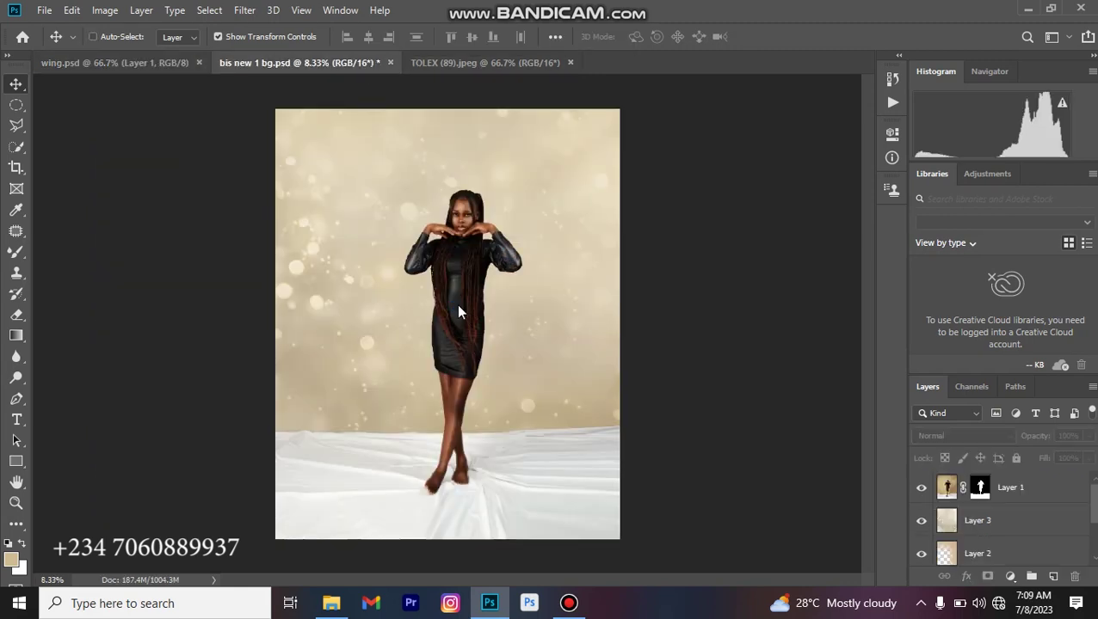
Open the potted grass planter image TOLEX (9) from the Downloads folder
{"action": "key", "text": "ctrl+o"}
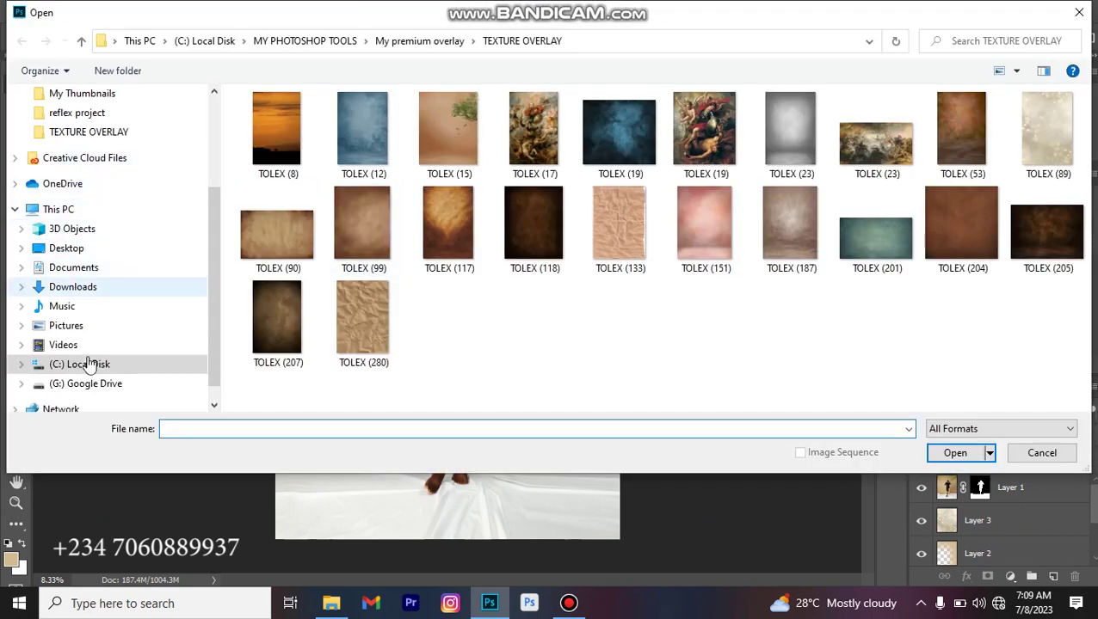
{"action": "left_click", "coordinate": [72, 289]}
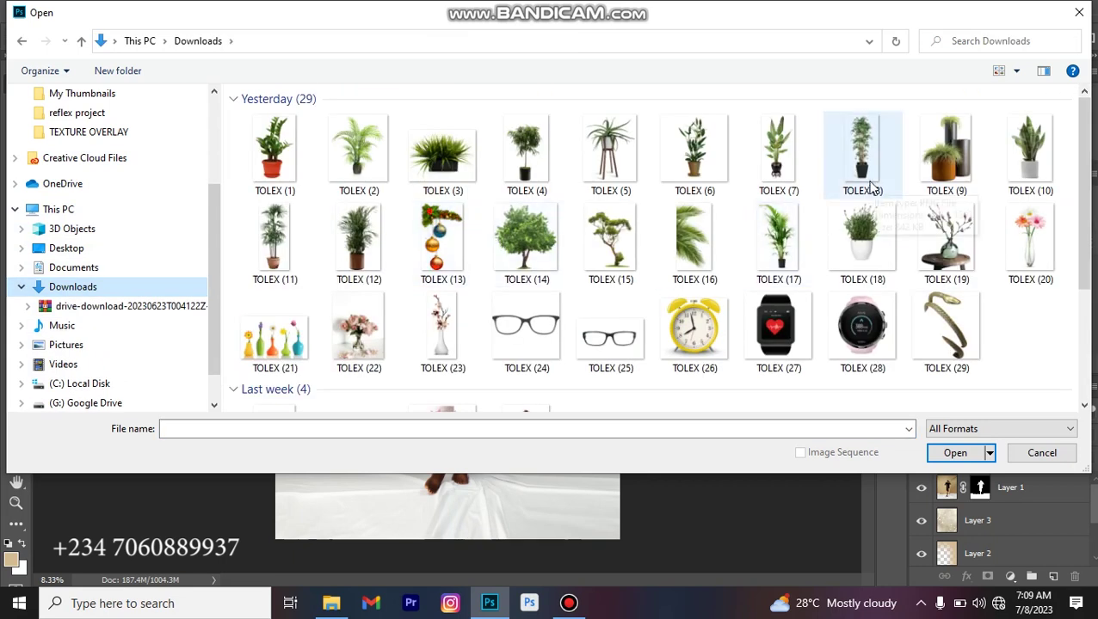
{"action": "left_click", "coordinate": [950, 160]}
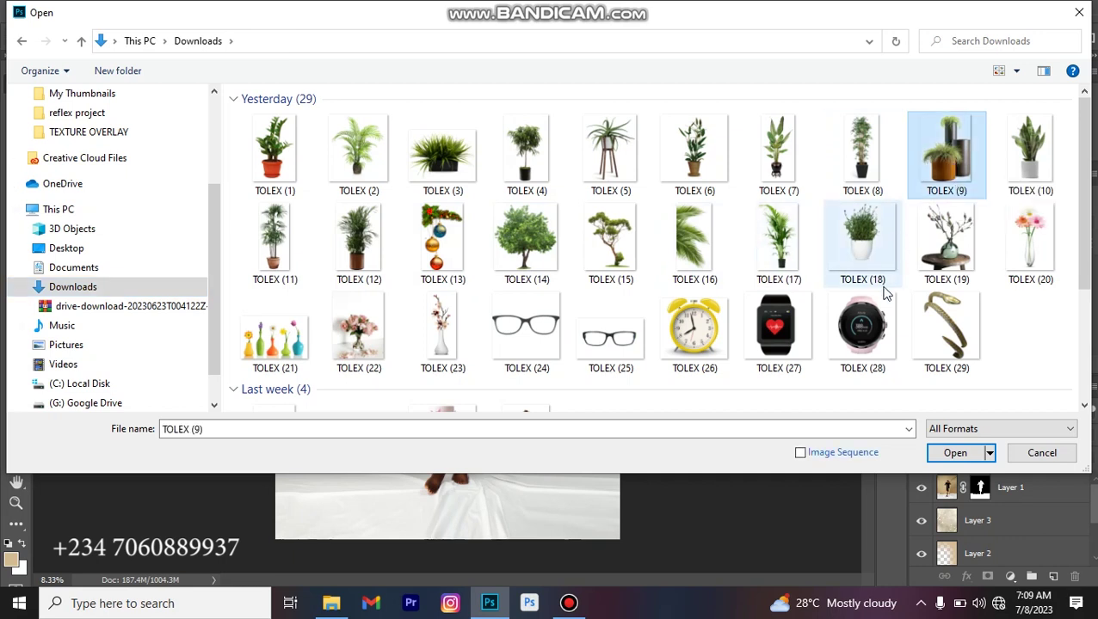
{"action": "left_click", "coordinate": [953, 453]}
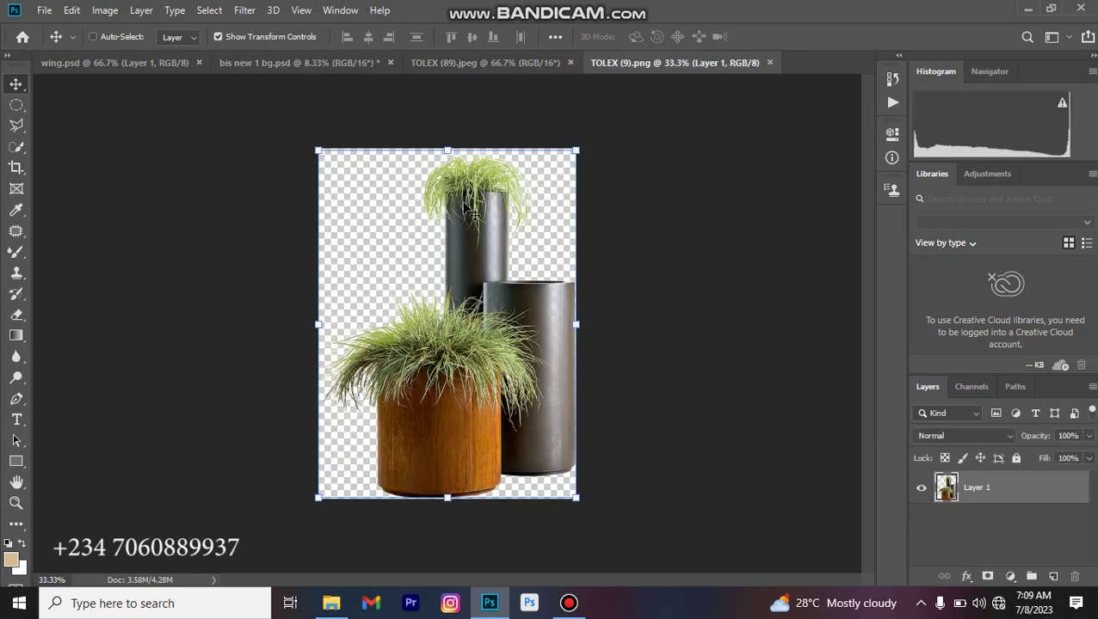
Open the palm leaf image TOLEX (16) and the crown image pngwing.com (15), and review the opened files
{"action": "key", "text": "ctrl+o"}
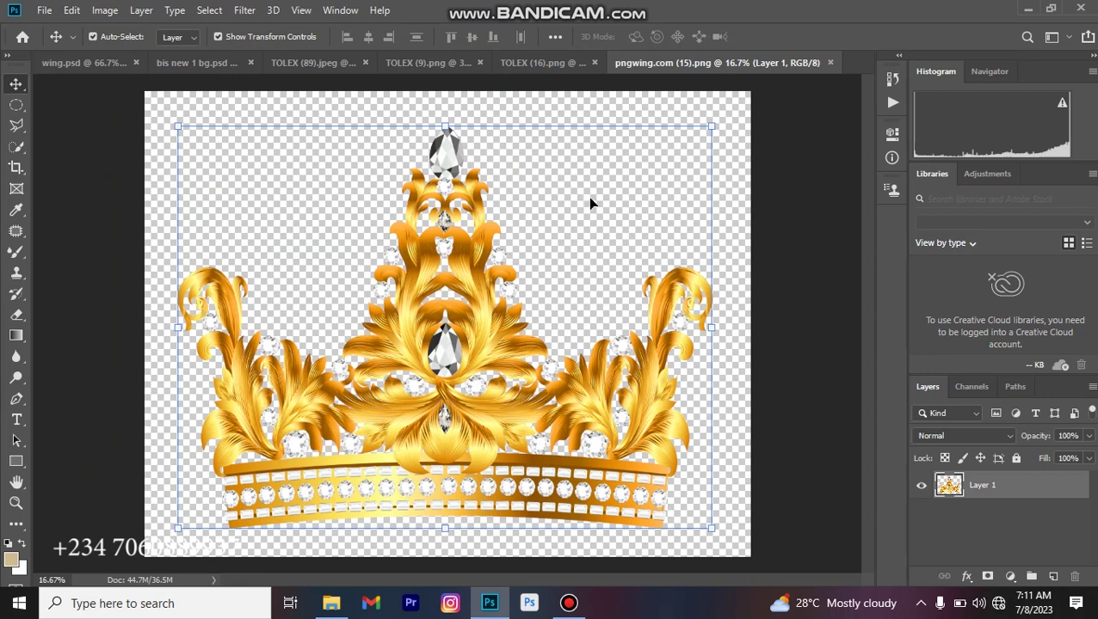
{"action": "left_click", "coordinate": [548, 62]}
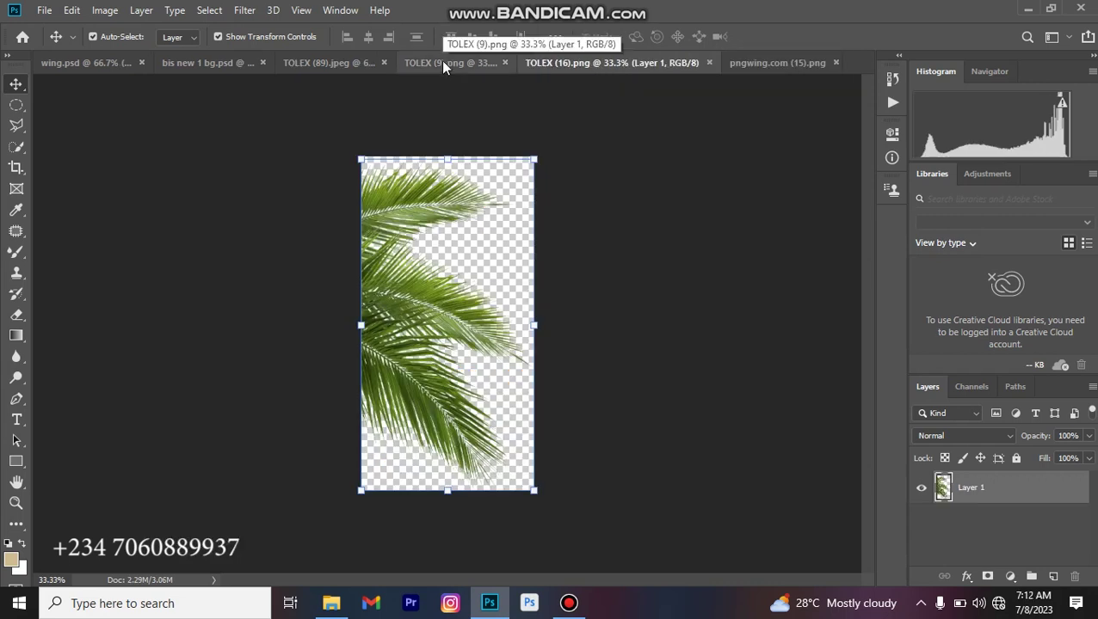
{"action": "left_click", "coordinate": [444, 65]}
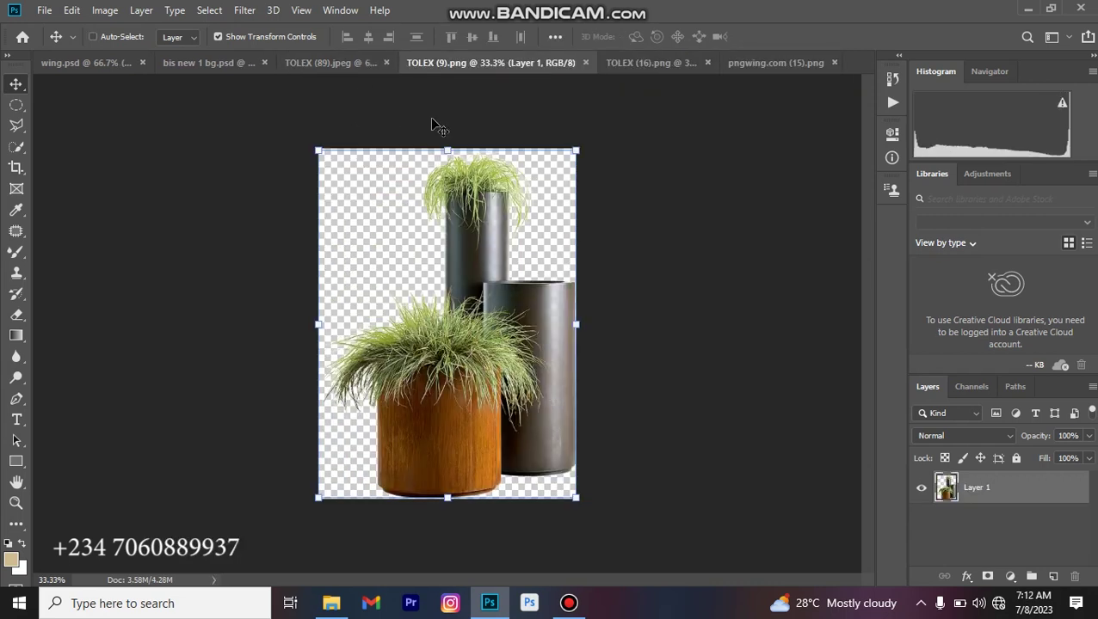
Open the black wings image TOLEX (77) from the My PNG Overlays folder and check the wing.psd example against the composite
{"action": "key", "text": "ctrl+o"}
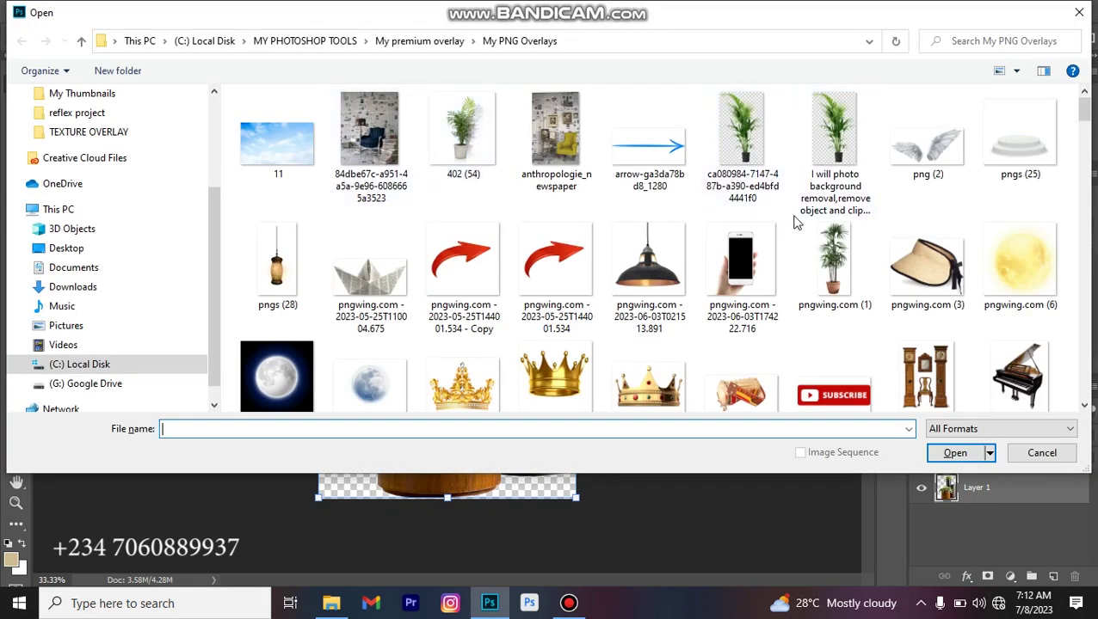
{"action": "scroll", "coordinate": [601, 223], "scroll_direction": "down", "scroll_amount": 15}
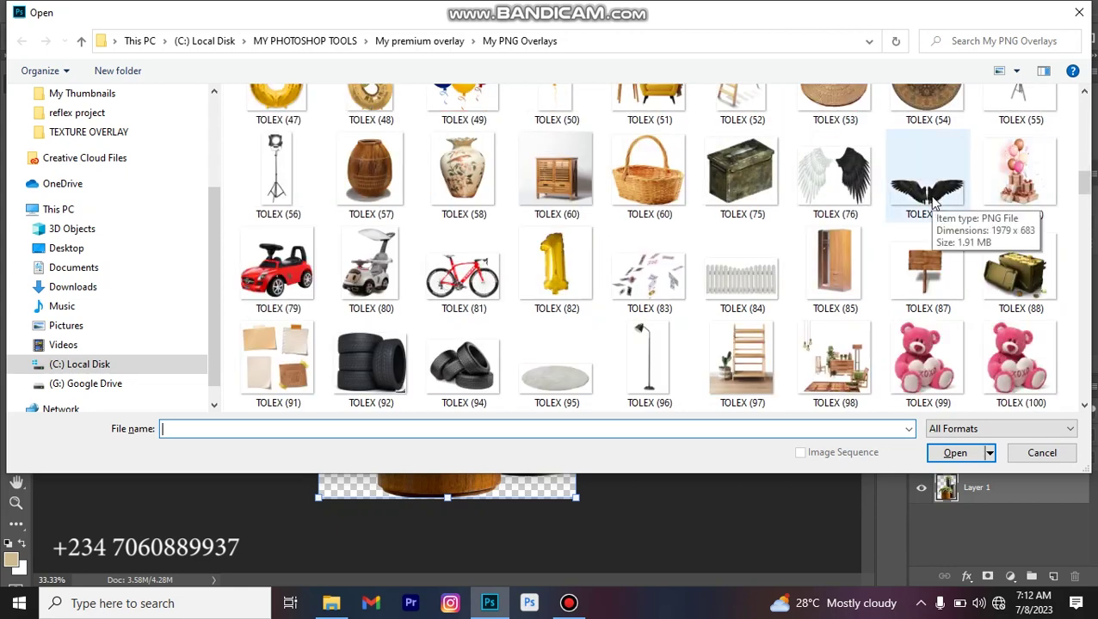
{"action": "double_click", "coordinate": [933, 199]}
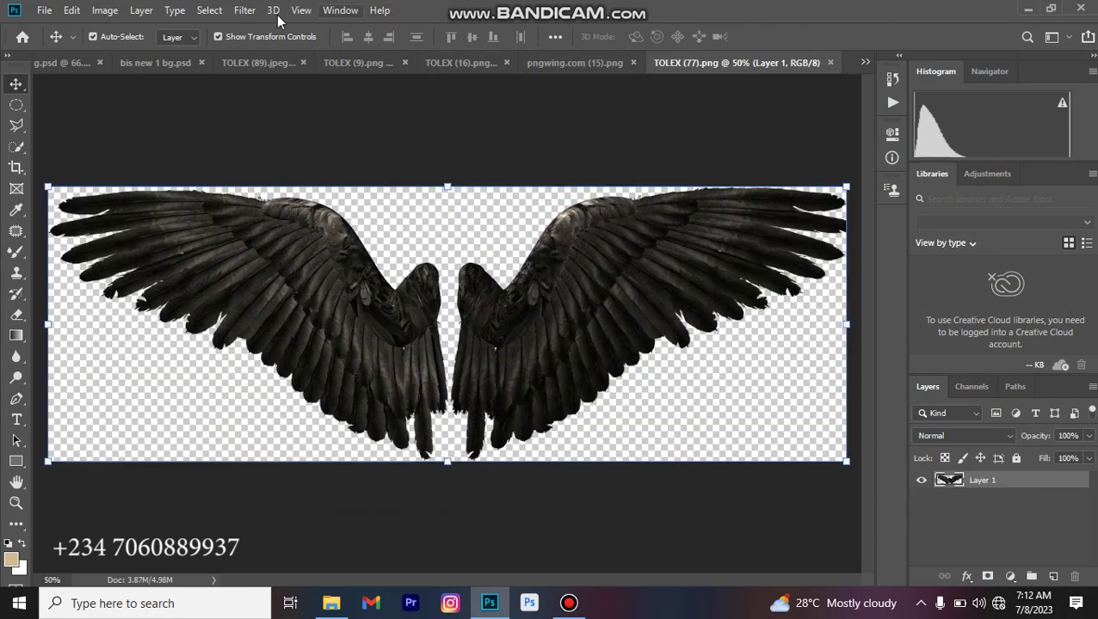
{"action": "left_click", "coordinate": [75, 64]}
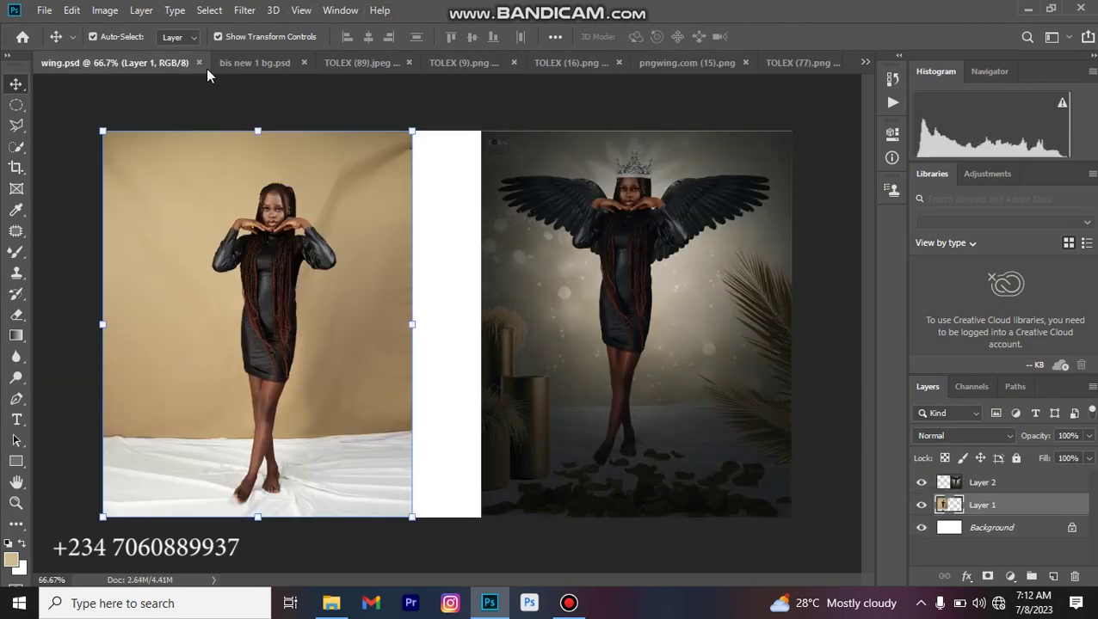
{"action": "left_click", "coordinate": [265, 62]}
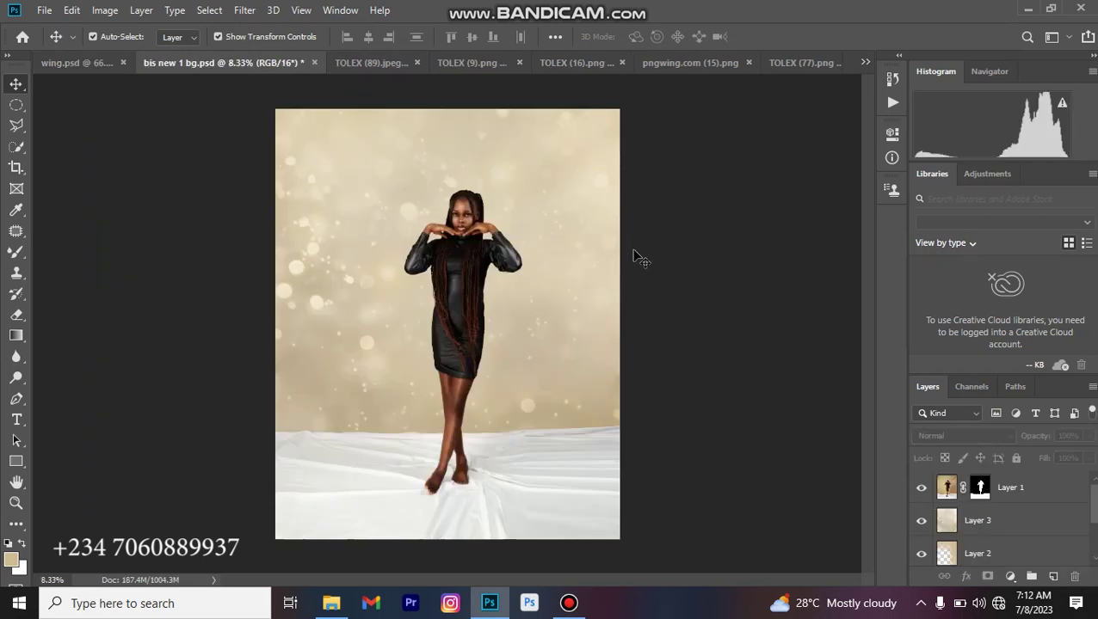
Copy the black wings from TOLEX (77) onto the woman in bis new 1 bg.psd, accepting the different colour depth
{"action": "left_click", "coordinate": [818, 64]}
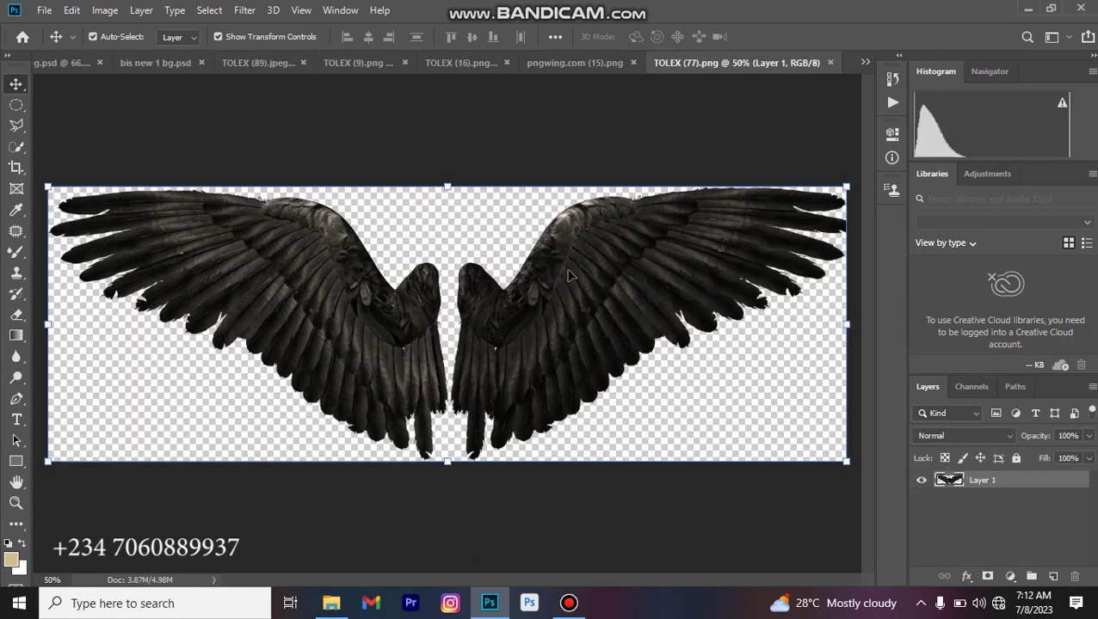
{"action": "left_click_drag", "start_coordinate": [567, 277], "coordinate": [285, 160]}
{"action": "left_click_drag", "start_coordinate": [443, 289], "coordinate": [443, 289]}
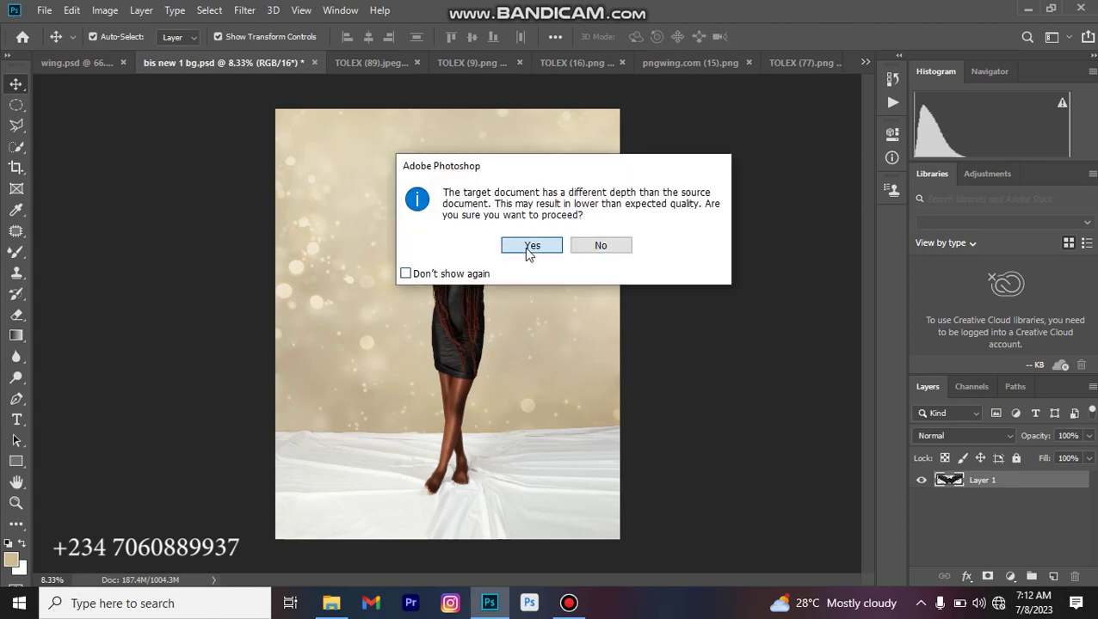
{"action": "left_click", "coordinate": [528, 249]}
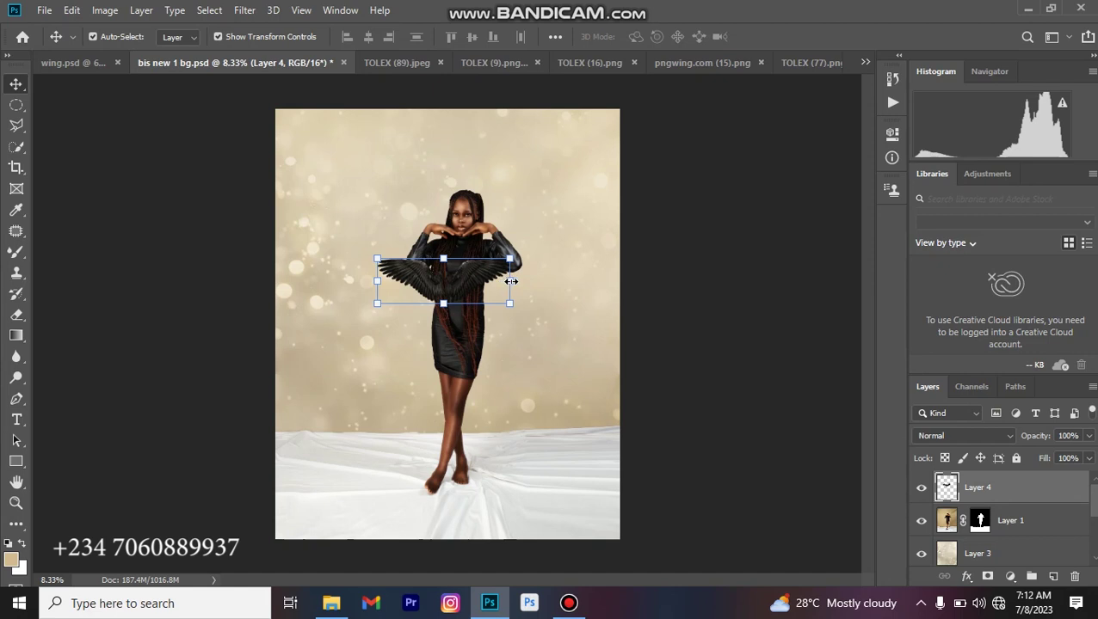
Enlarge the wings to about 182%, raise them to the woman's shoulders and move their layer directly beneath Layer 1
{"action": "left_click_drag", "start_coordinate": [512, 281], "coordinate": [583, 282]}
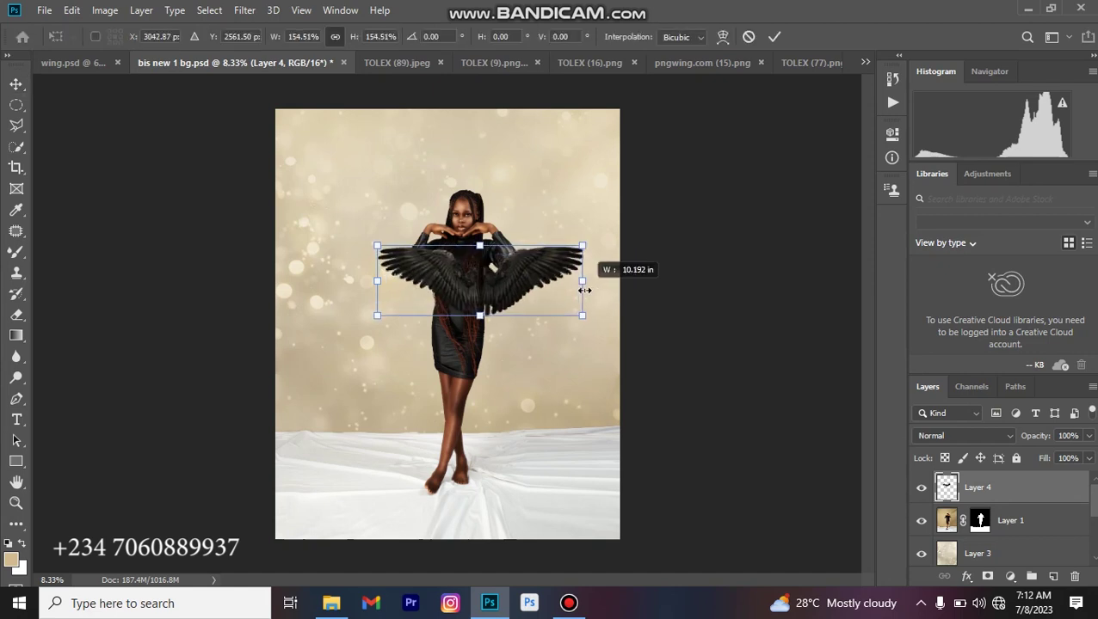
{"action": "left_click_drag", "start_coordinate": [376, 282], "coordinate": [342, 284]}
{"action": "left_click_drag", "start_coordinate": [494, 258], "coordinate": [491, 228]}
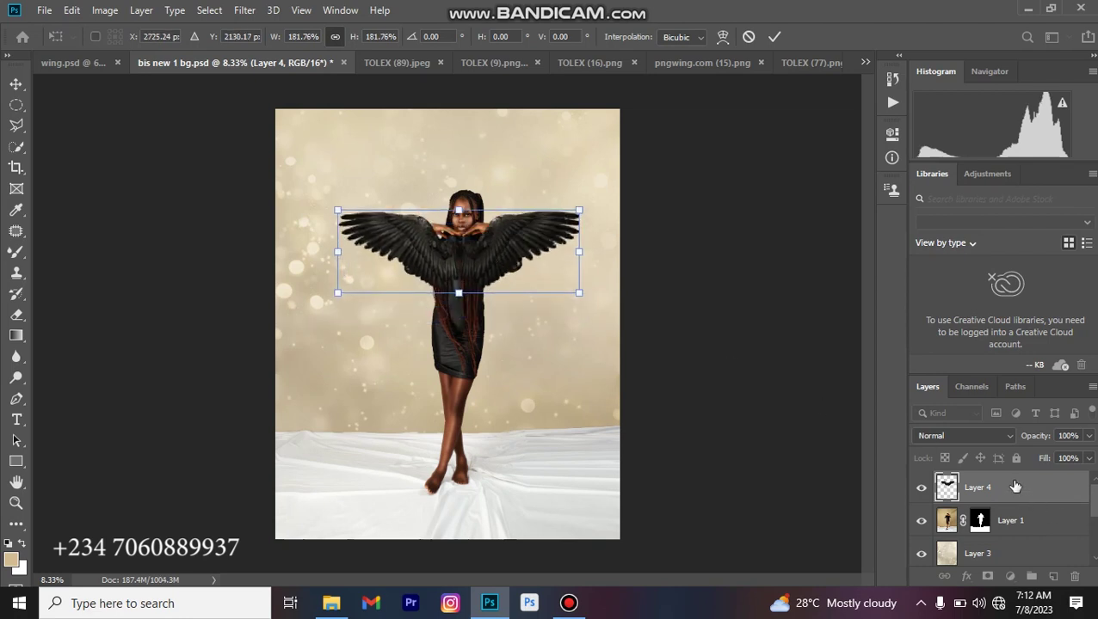
{"action": "left_click_drag", "start_coordinate": [1015, 487], "coordinate": [1014, 530]}
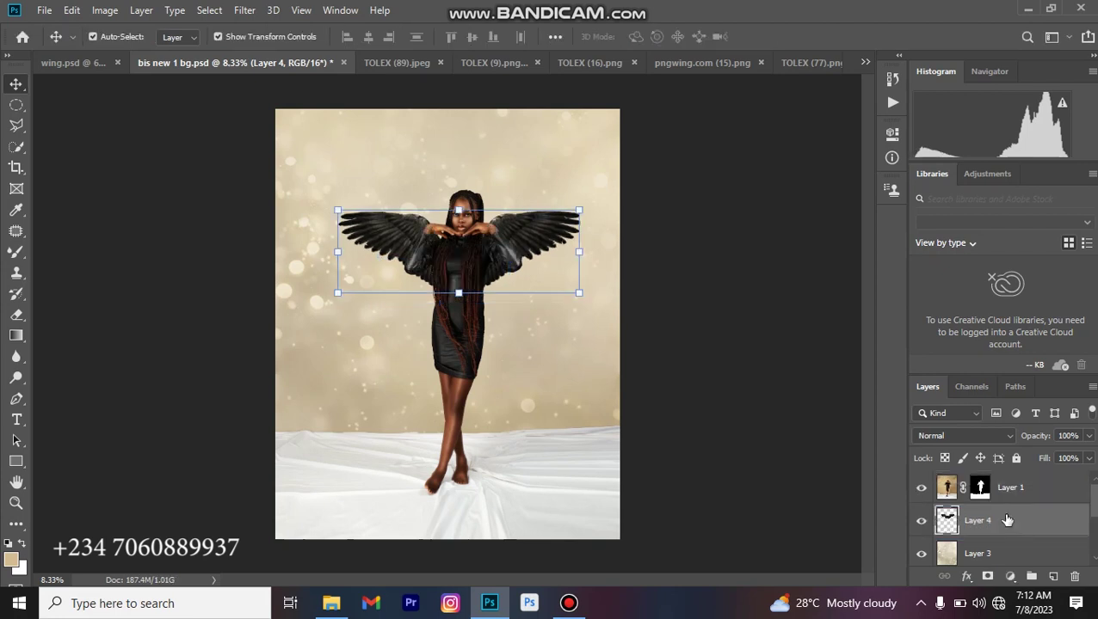
Scale the wings up to 113.80% around their centre and shift them slightly upward behind the woman's shoulders
{"action": "key", "text": "ctrl"}
{"action": "key", "text": "ctrl+plus"}
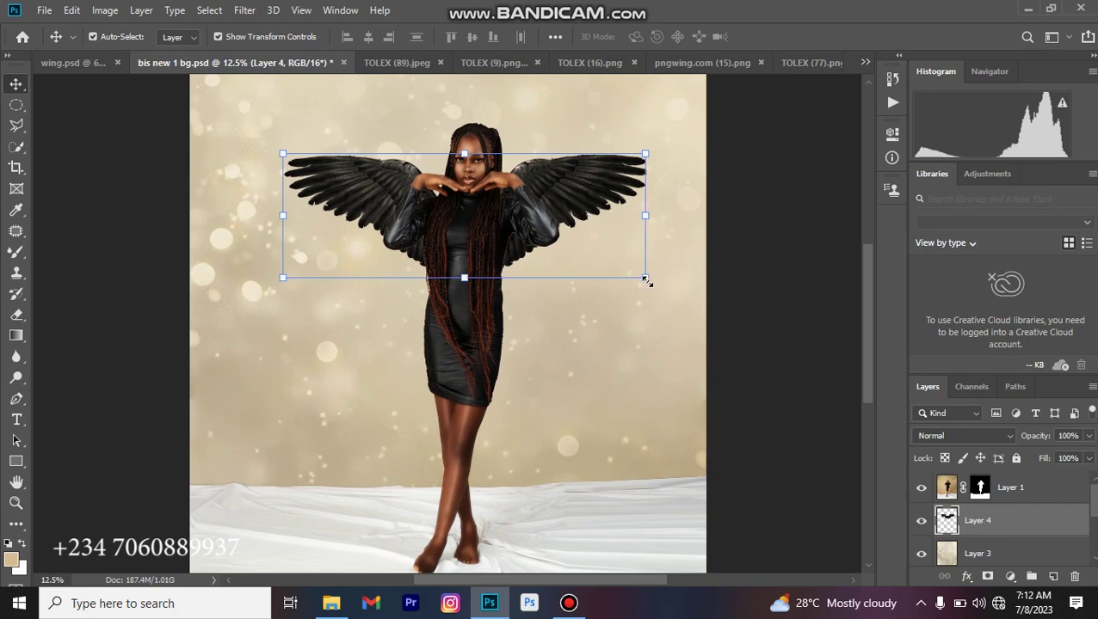
{"action": "left_click_drag", "start_coordinate": [646, 281], "coordinate": [667, 307]}
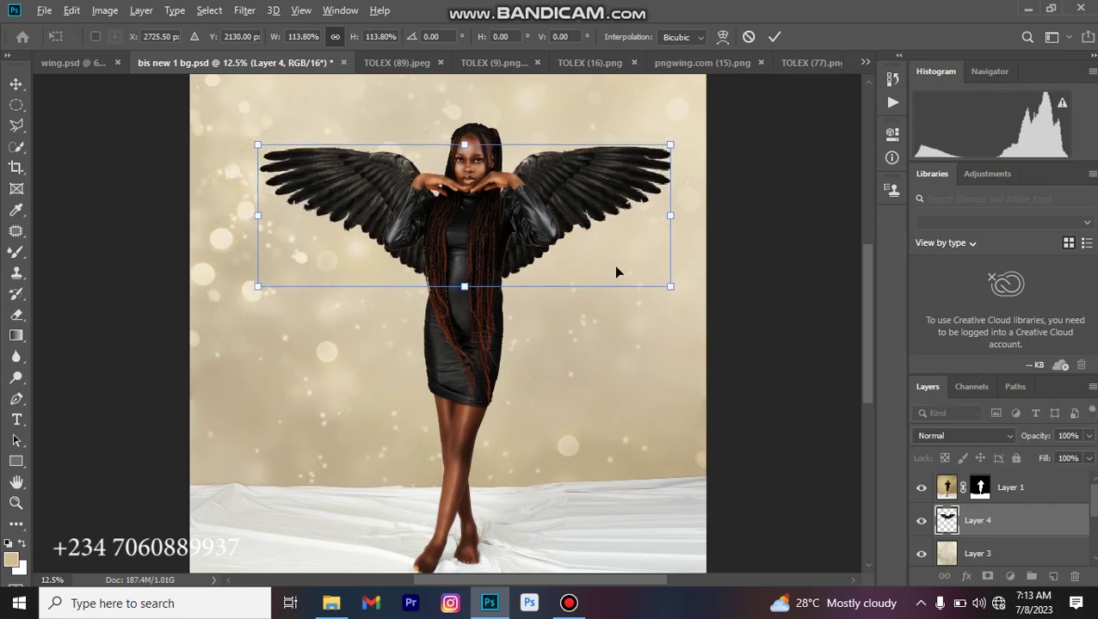
{"action": "left_click_drag", "start_coordinate": [596, 209], "coordinate": [600, 201]}
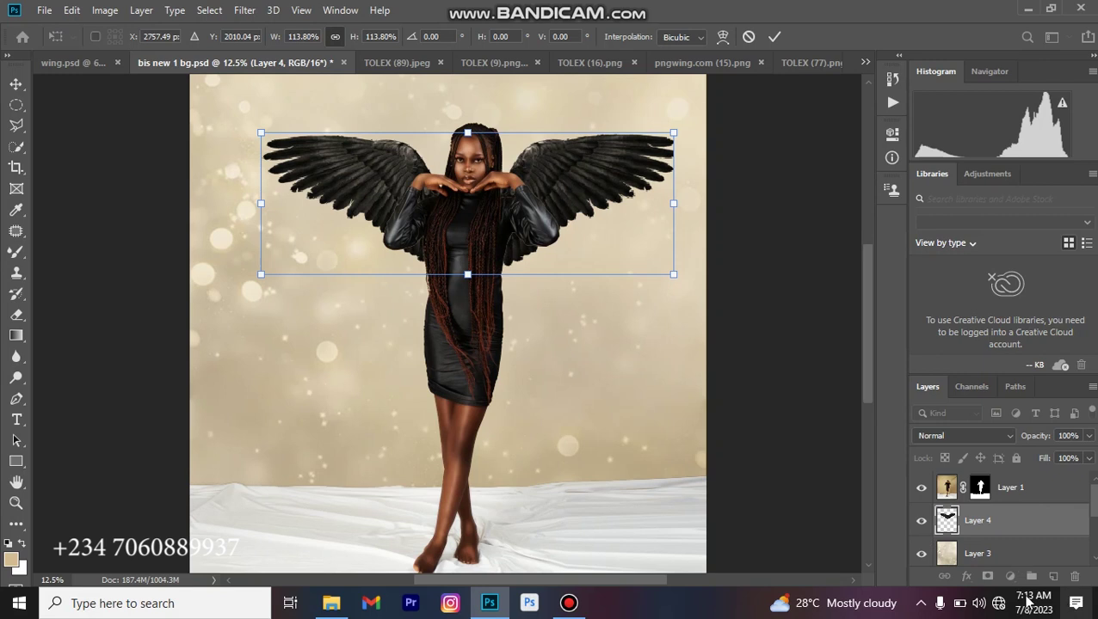
{"action": "key", "text": "Return"}
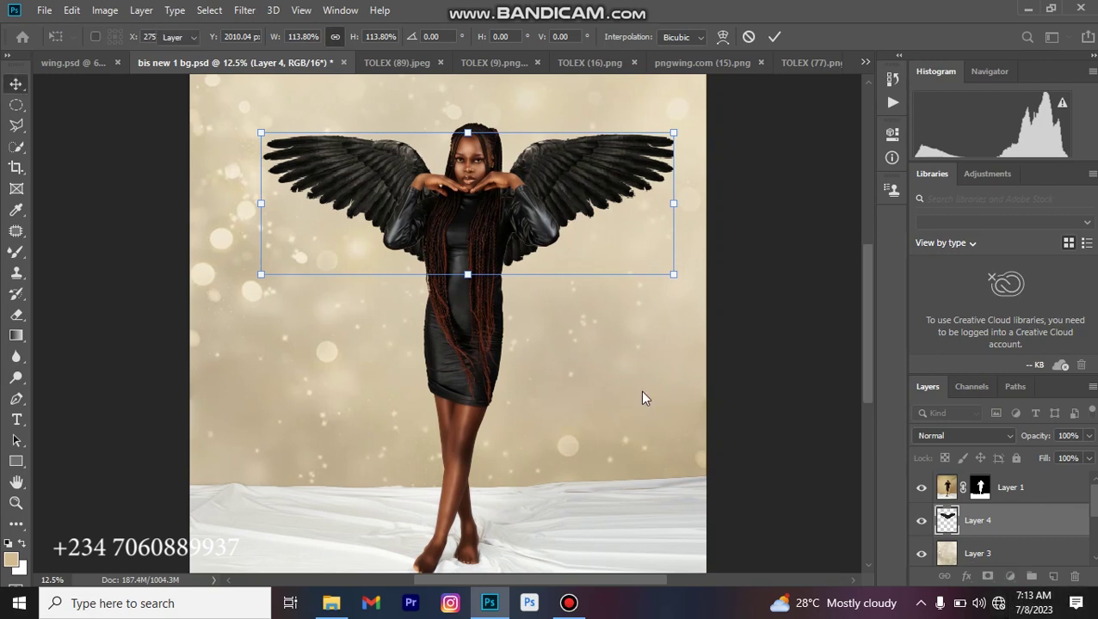
Add a Hue/Saturation adjustment layer directly above the wings layer and enable Colorize
{"action": "left_click", "coordinate": [1010, 576]}
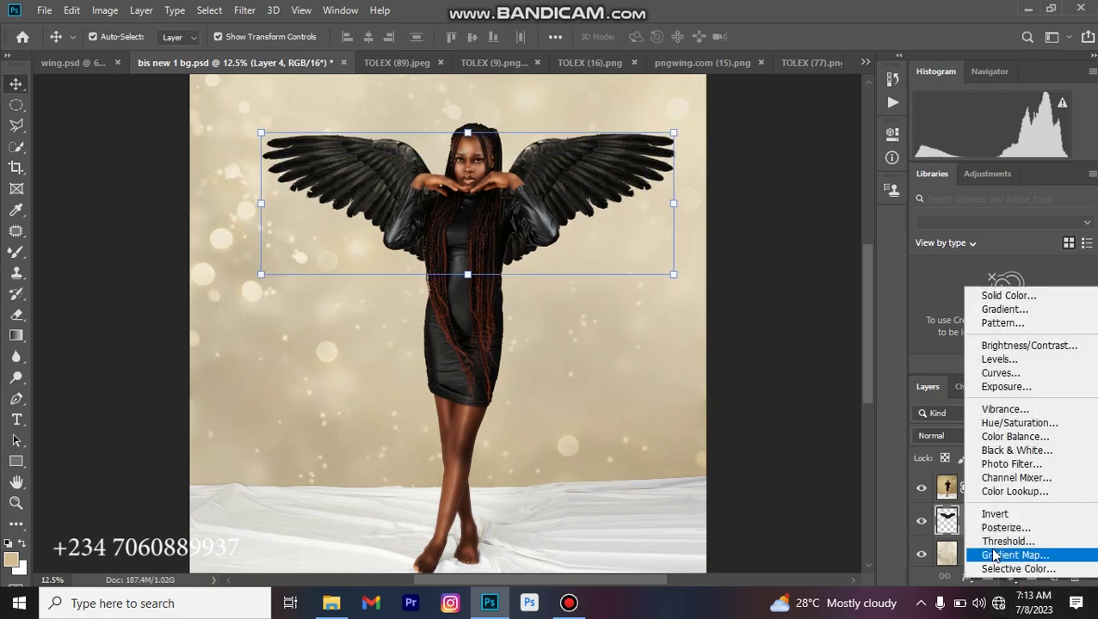
{"action": "left_click", "coordinate": [1018, 424]}
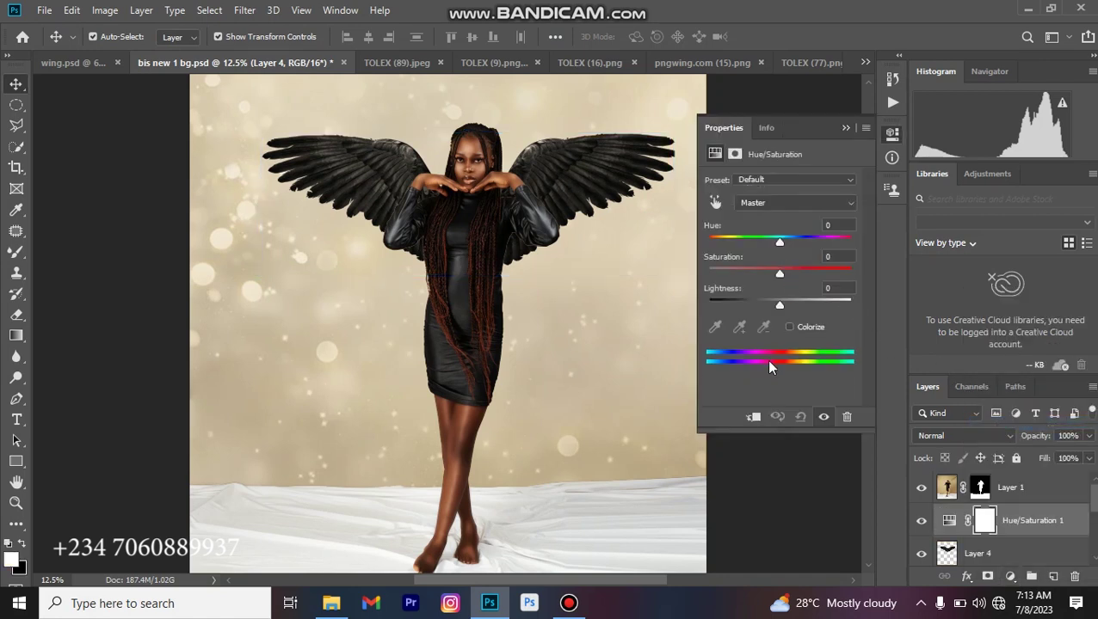
{"action": "left_click", "coordinate": [790, 328]}
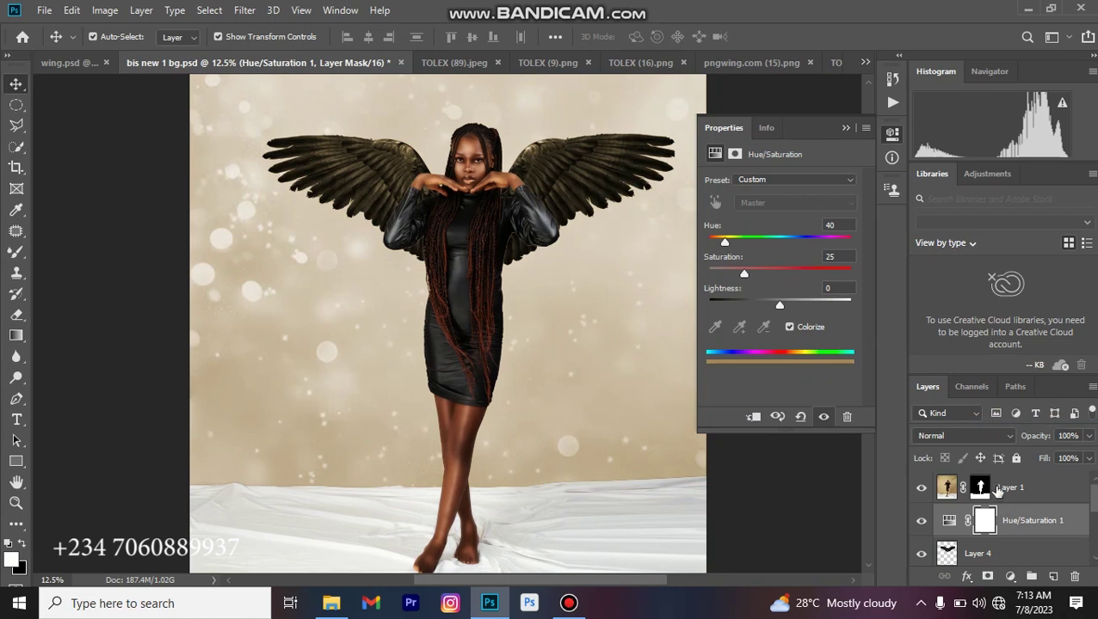
Clip the Hue/Saturation adjustment to the wings layer and set Hue 41, Saturation 1 and Lightness +7
{"action": "right_click", "coordinate": [1010, 522]}
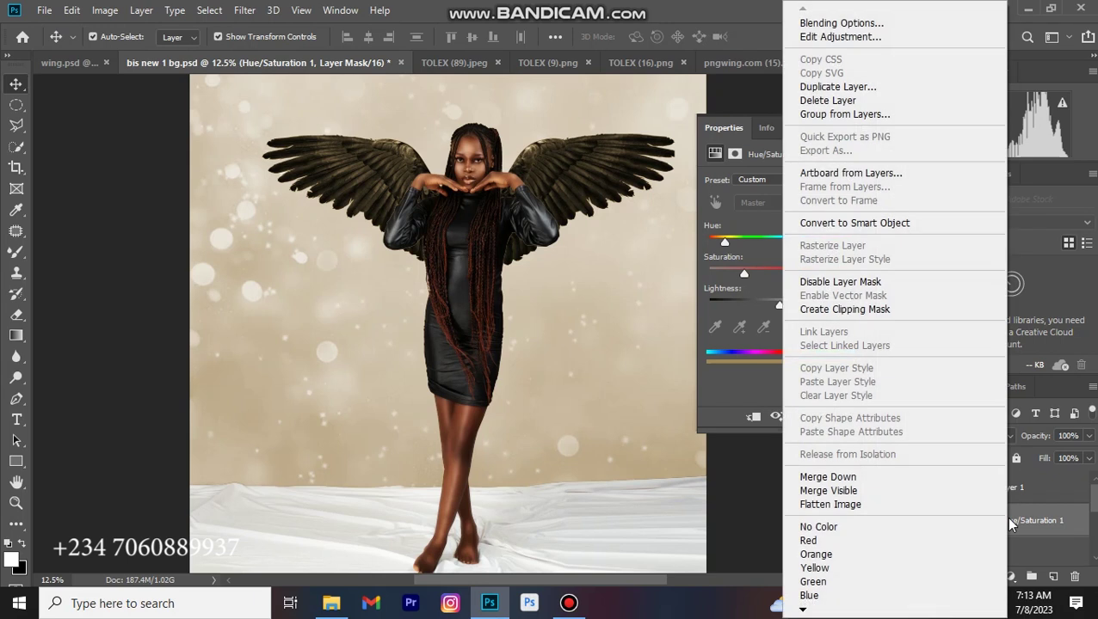
{"action": "left_click", "coordinate": [861, 310]}
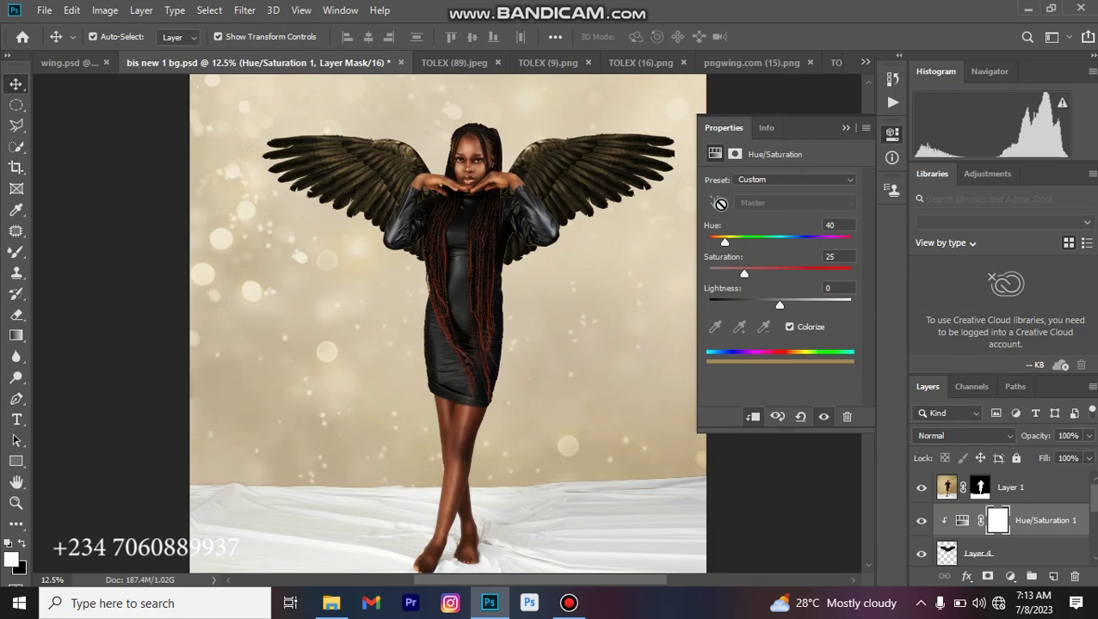
{"action": "mouse_move", "coordinate": [720, 241]}
{"action": "left_mouse_down"}
{"action": "mouse_move", "coordinate": [745, 241]}
{"action": "mouse_move", "coordinate": [705, 248]}
{"action": "mouse_move", "coordinate": [748, 253]}
{"action": "mouse_move", "coordinate": [725, 260]}
{"action": "left_mouse_up"}
{"action": "left_click_drag", "start_coordinate": [726, 280], "coordinate": [728, 280]}
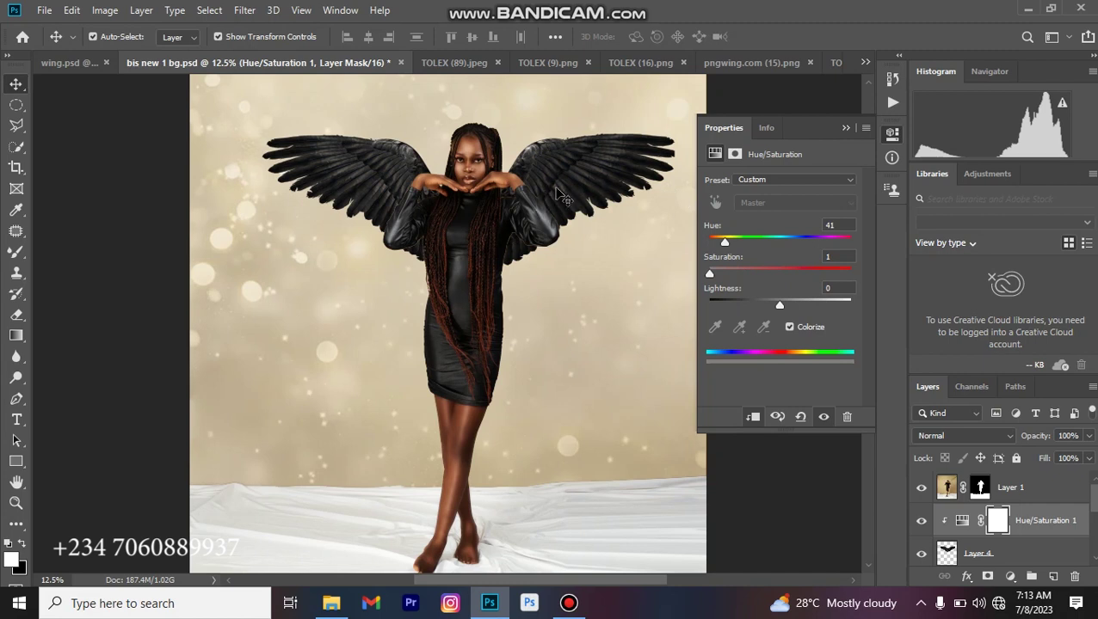
{"action": "mouse_move", "coordinate": [778, 303]}
{"action": "left_mouse_down"}
{"action": "mouse_move", "coordinate": [768, 304]}
{"action": "mouse_move", "coordinate": [785, 316]}
{"action": "left_mouse_up"}
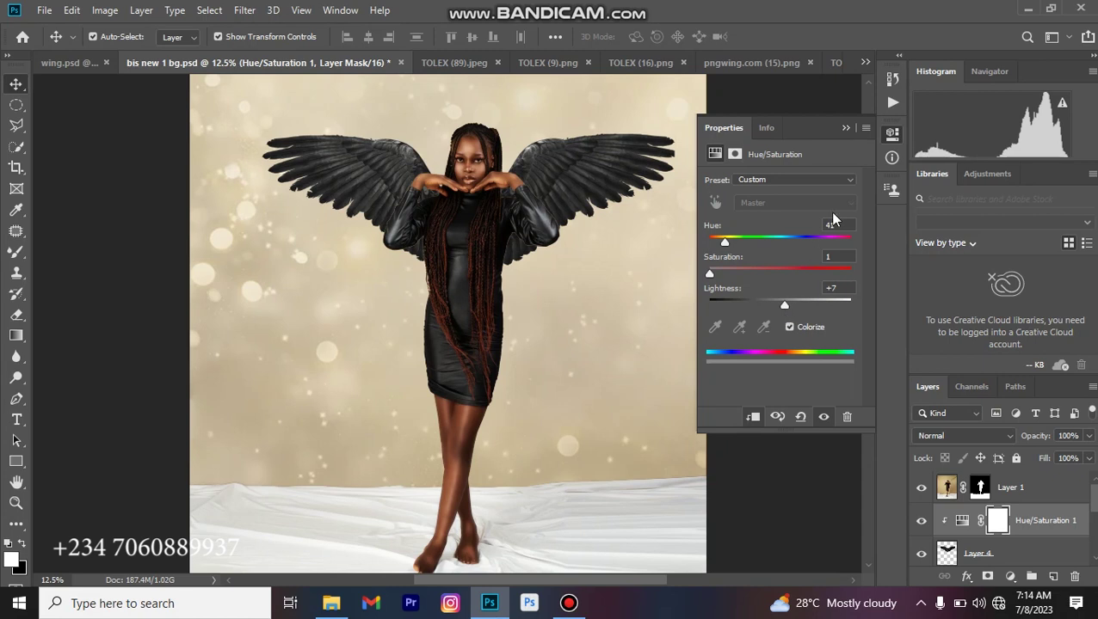
{"action": "left_click", "coordinate": [846, 128]}
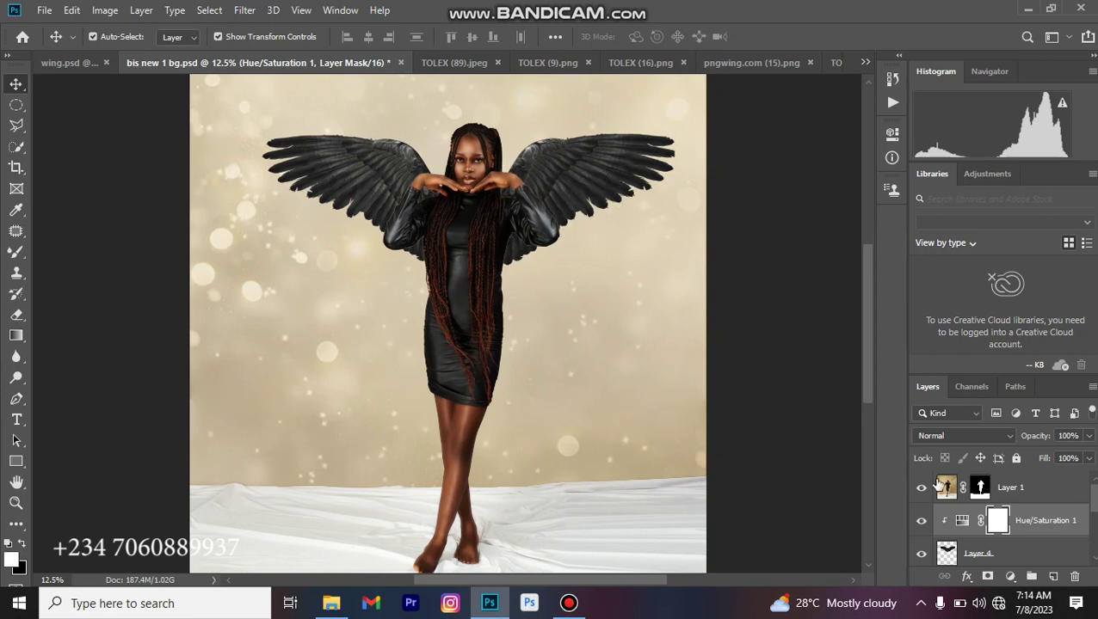
Copy the gold crown from pngwing.com (15).png into bis new 1 bg.psd, accepting the different colour depth
{"action": "left_click", "coordinate": [770, 60]}
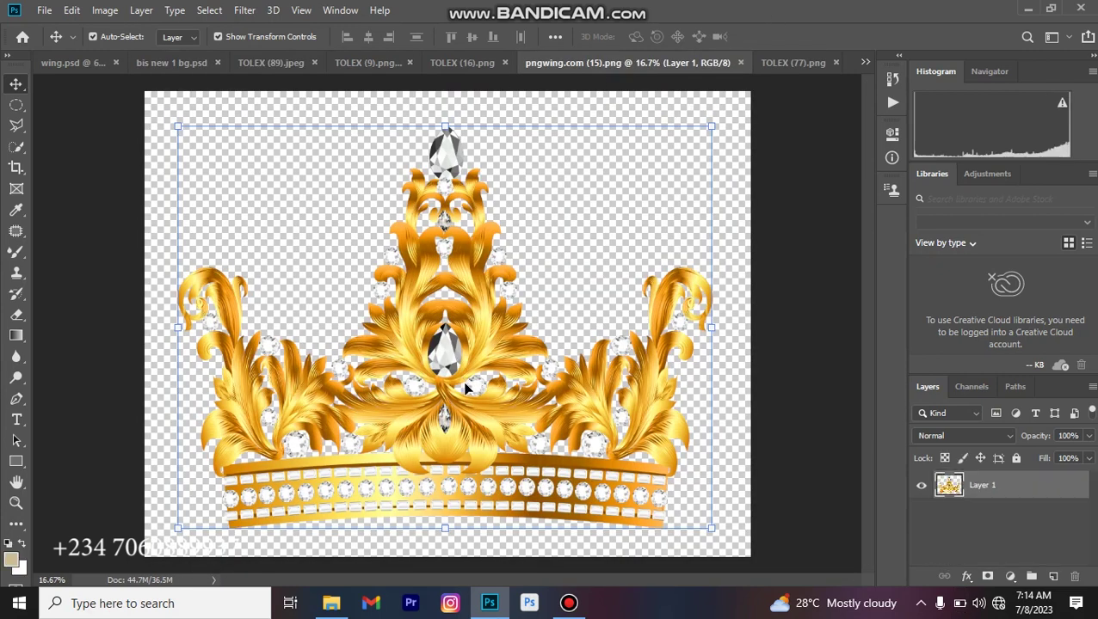
{"action": "left_click_drag", "start_coordinate": [464, 389], "coordinate": [455, 140]}
{"action": "left_click", "coordinate": [533, 247]}
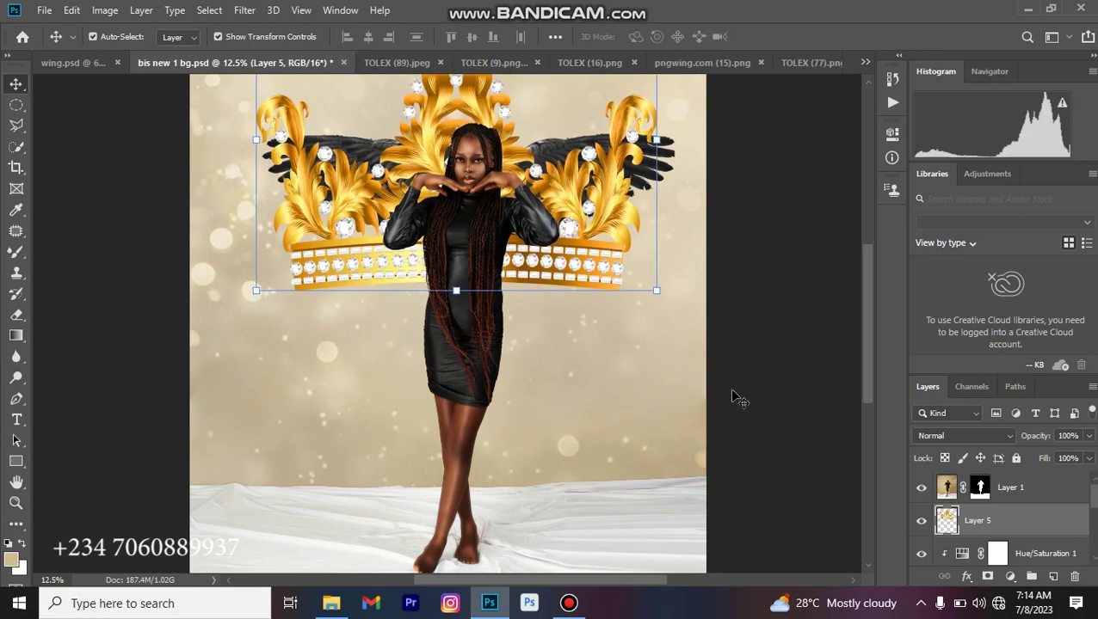
Scale the crown to 25.40%, position it over the top of the woman's head and move its layer above Layer 1
{"action": "key", "text": "ctrl+minus"}
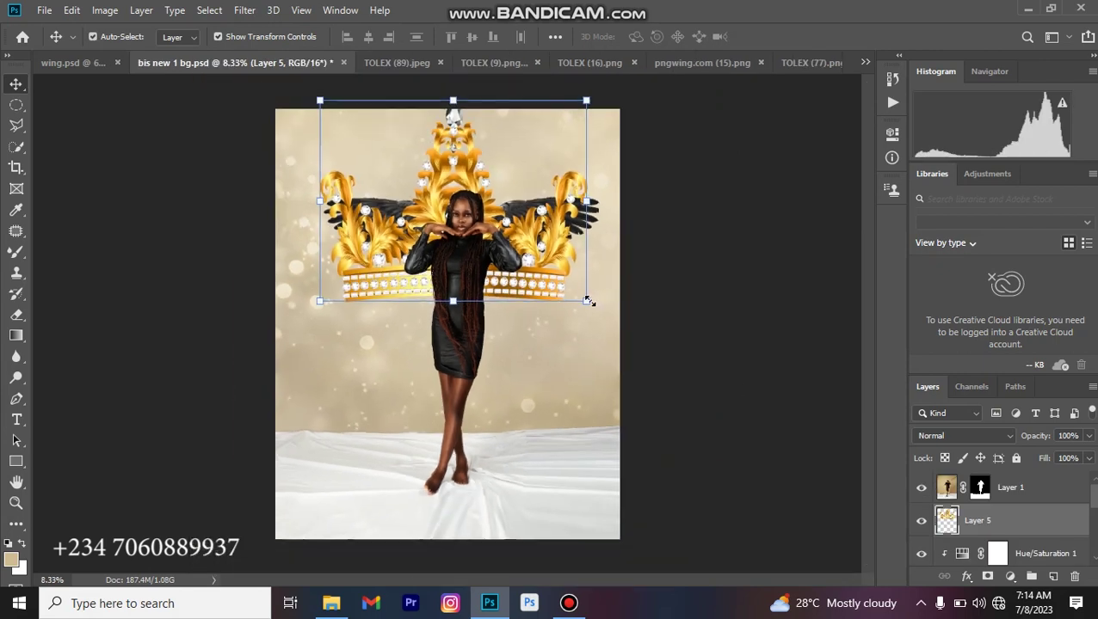
{"action": "left_click_drag", "start_coordinate": [588, 300], "coordinate": [502, 188]}
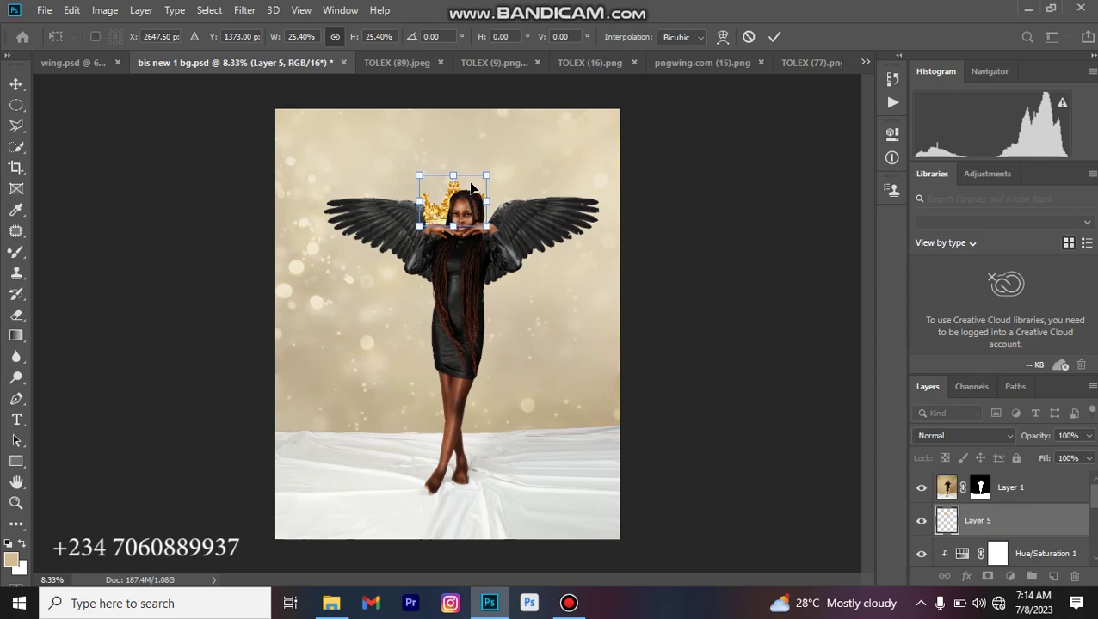
{"action": "left_click_drag", "start_coordinate": [474, 185], "coordinate": [484, 158]}
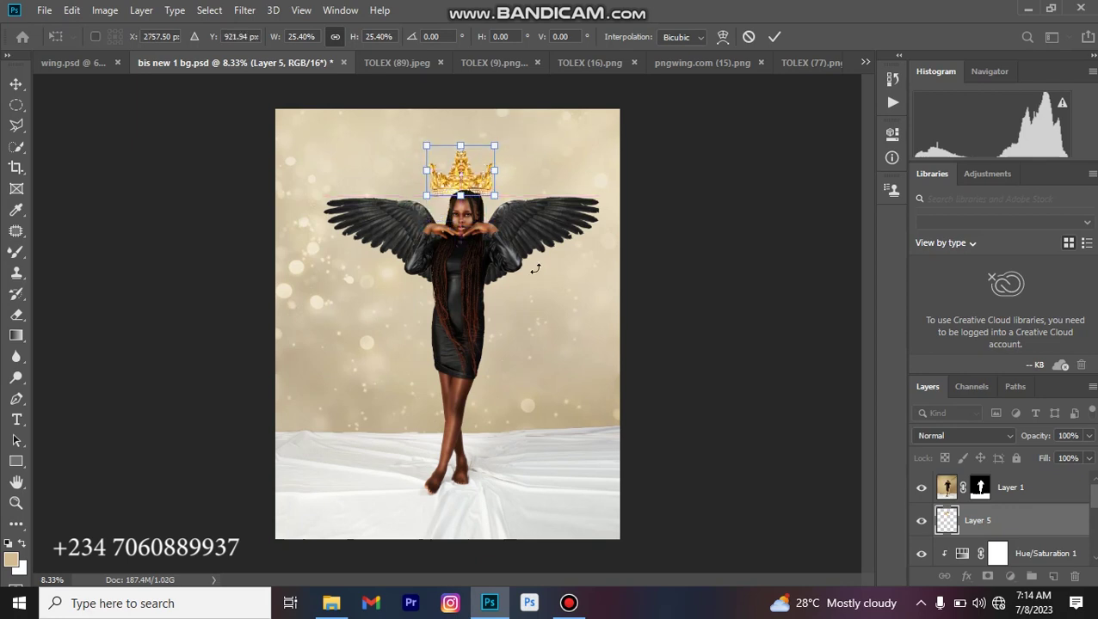
{"action": "scroll", "coordinate": [535, 269], "scroll_direction": "up", "scroll_amount": 2}
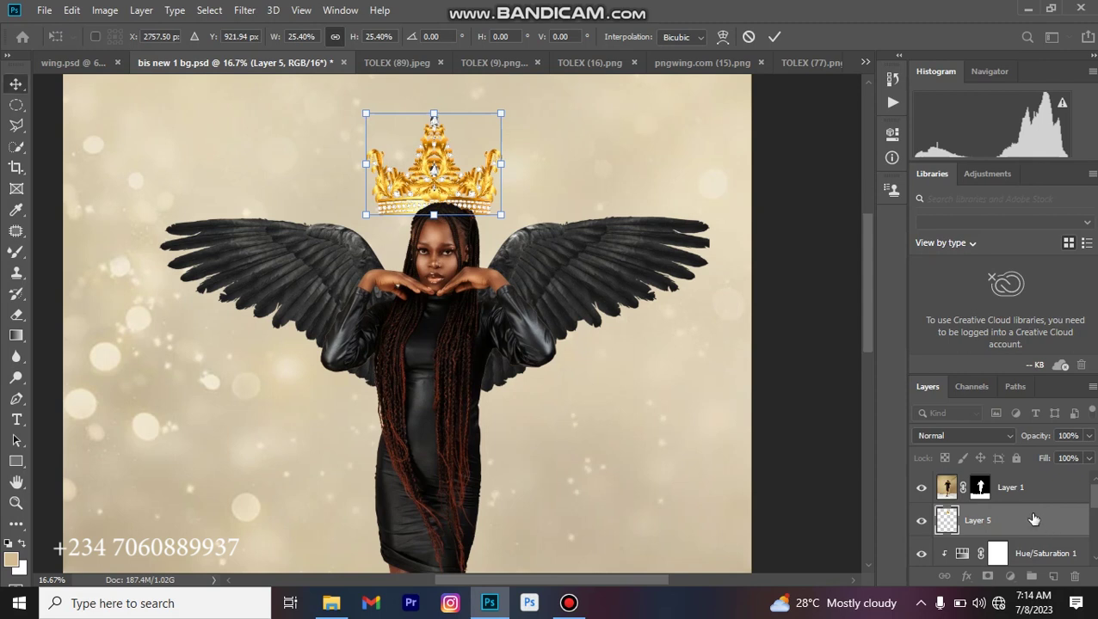
{"action": "key", "text": "ctrl+t"}
{"action": "left_click_drag", "start_coordinate": [1034, 519], "coordinate": [1030, 478]}
{"action": "key", "text": "Return"}
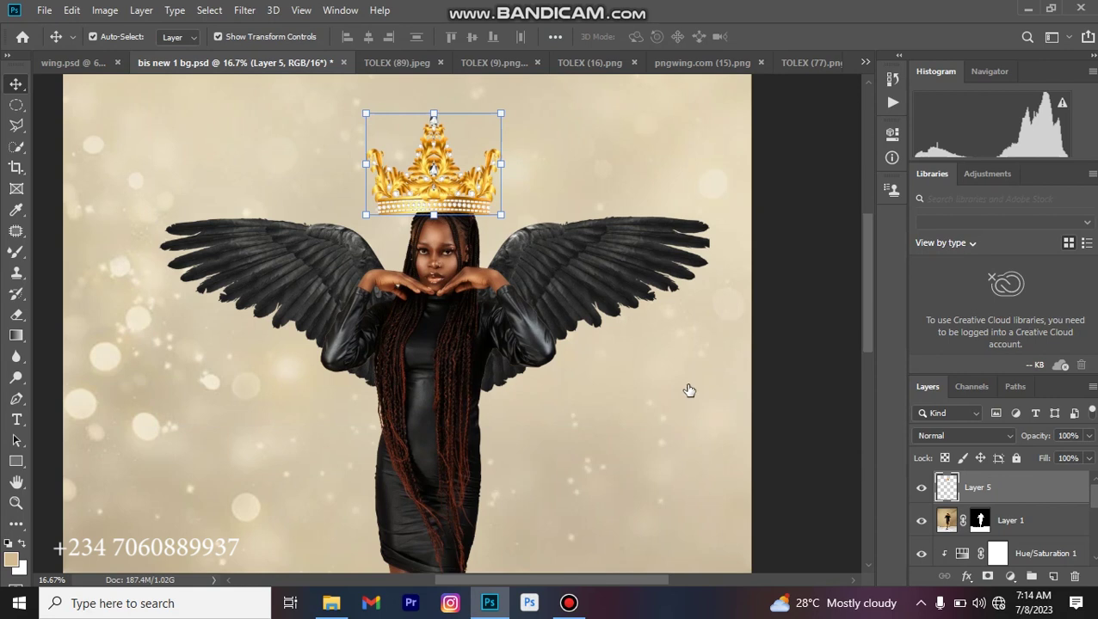
Lower the crown onto the woman's hair and scale it down to 56.96% to match the width of her head
{"action": "left_click_drag", "start_coordinate": [439, 183], "coordinate": [459, 189]}
{"action": "key", "text": "ctrl+z"}
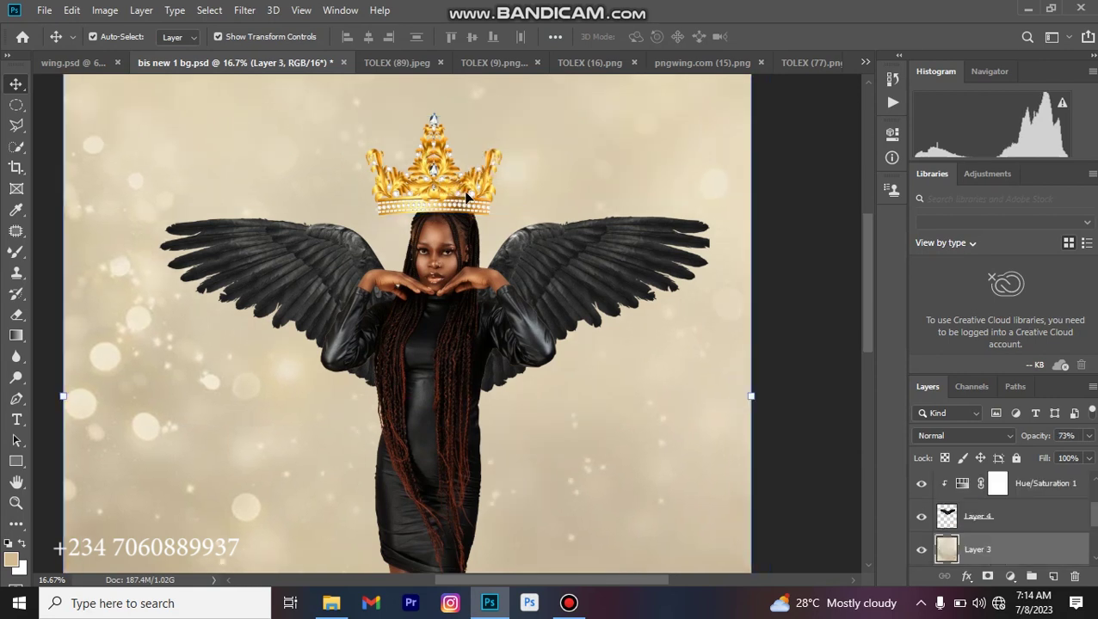
{"action": "left_click", "coordinate": [469, 176]}
{"action": "left_click_drag", "start_coordinate": [466, 180], "coordinate": [488, 199]}
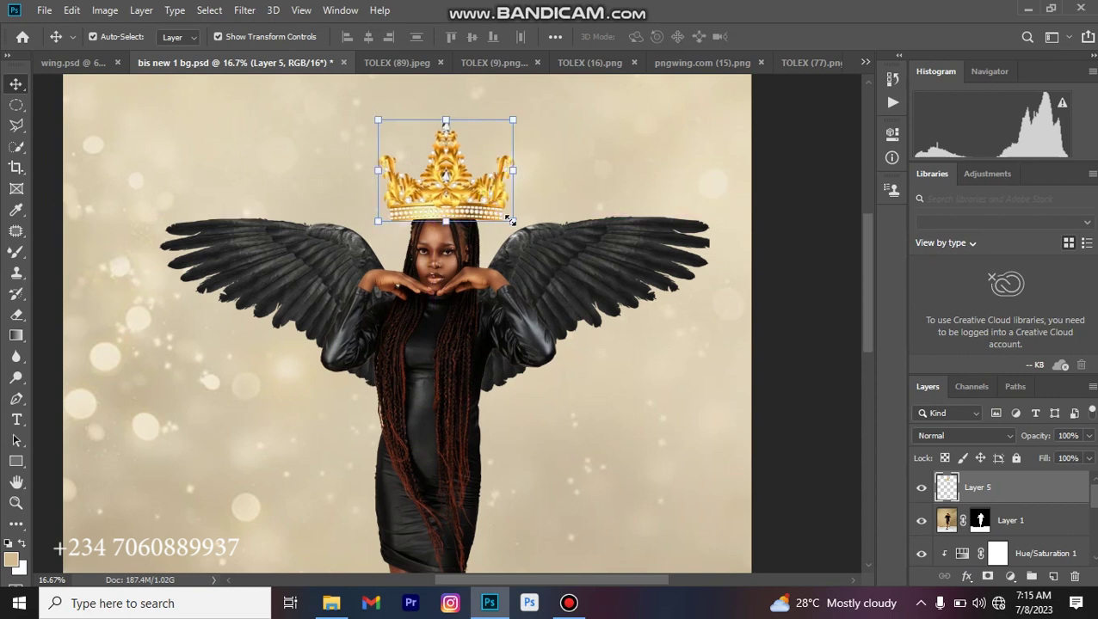
{"action": "left_click_drag", "start_coordinate": [512, 221], "coordinate": [457, 195]}
{"action": "key", "text": "ctrl+plus"}
{"action": "key", "text": "ctrl+plus"}
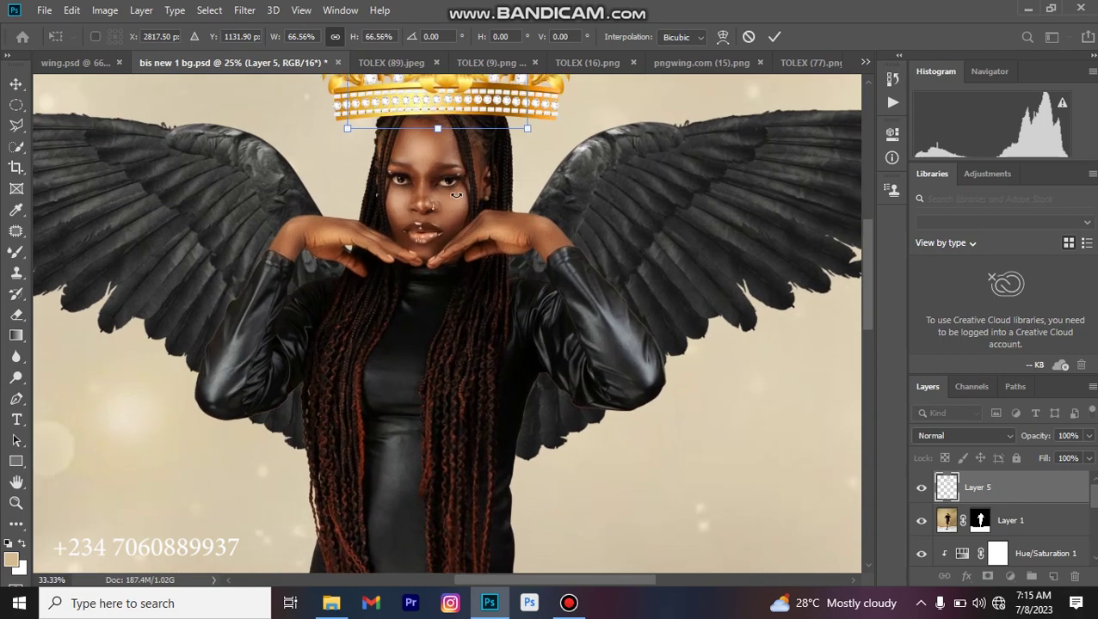
{"action": "left_click_drag", "start_coordinate": [437, 227], "coordinate": [429, 348]}
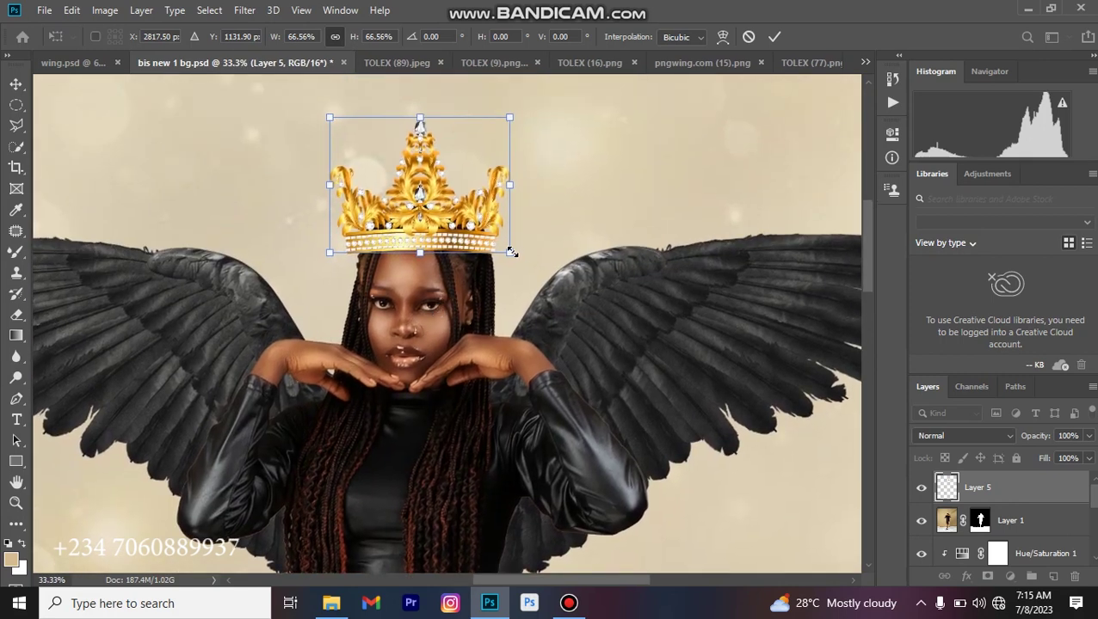
{"action": "left_click_drag", "start_coordinate": [512, 252], "coordinate": [453, 219]}
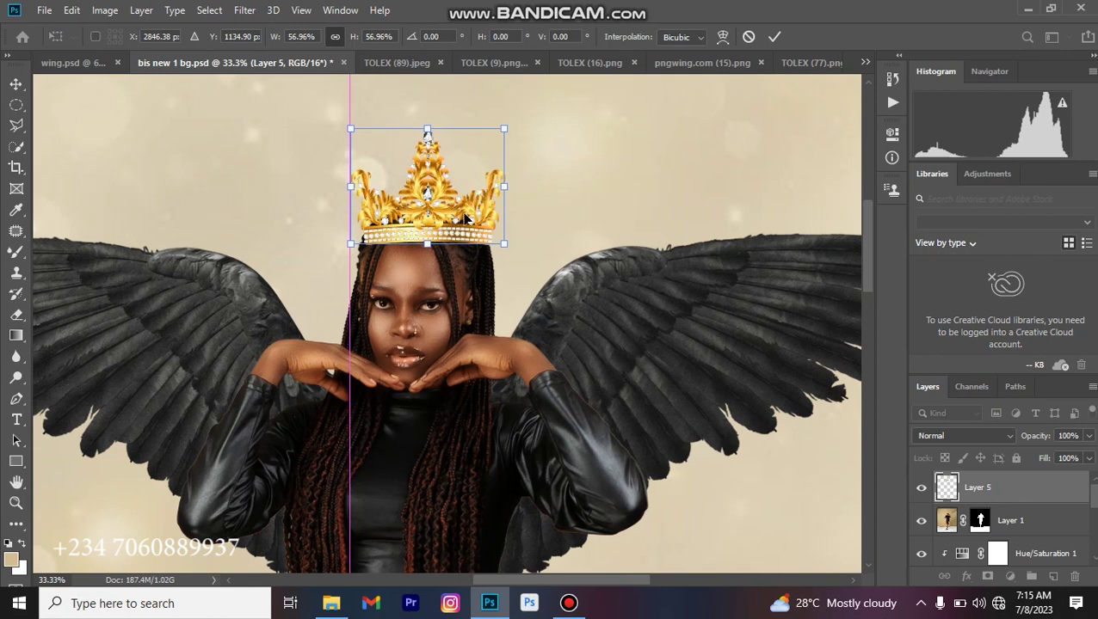
{"action": "key", "text": "Return"}
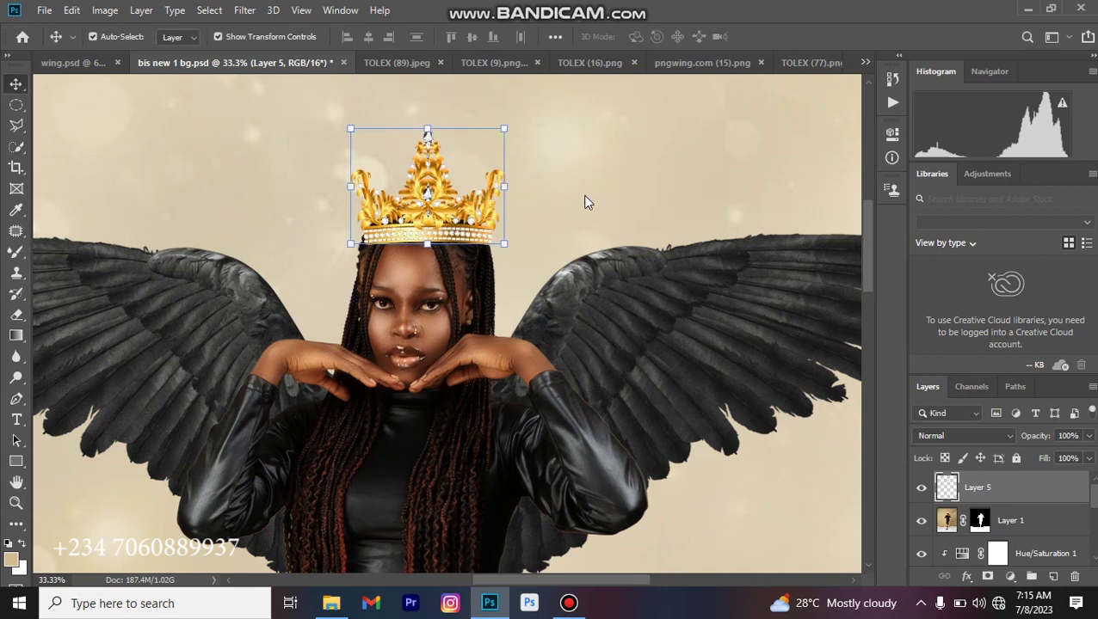
Nudge the crown slightly to the left in small increments to centre it on the woman's head
{"action": "key", "text": "Left"}
{"action": "key", "text": "Left"}
{"action": "key", "text": "Left"}
{"action": "key", "text": "Left"}
{"action": "key", "text": "Left"}
{"action": "key", "text": "Left"}
{"action": "key", "text": "Left"}
{"action": "key", "text": "Left"}
{"action": "key", "text": "Left"}
{"action": "key", "text": "Left"}
{"action": "key", "text": "Left"}
{"action": "key", "text": "Left"}
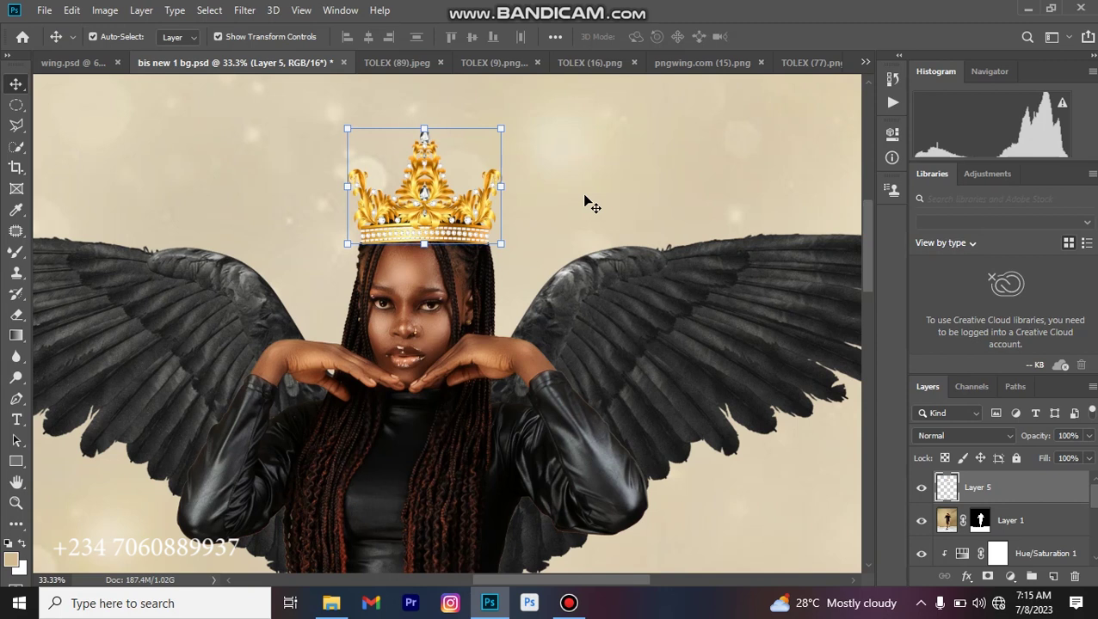
{"action": "left_click", "coordinate": [656, 154]}
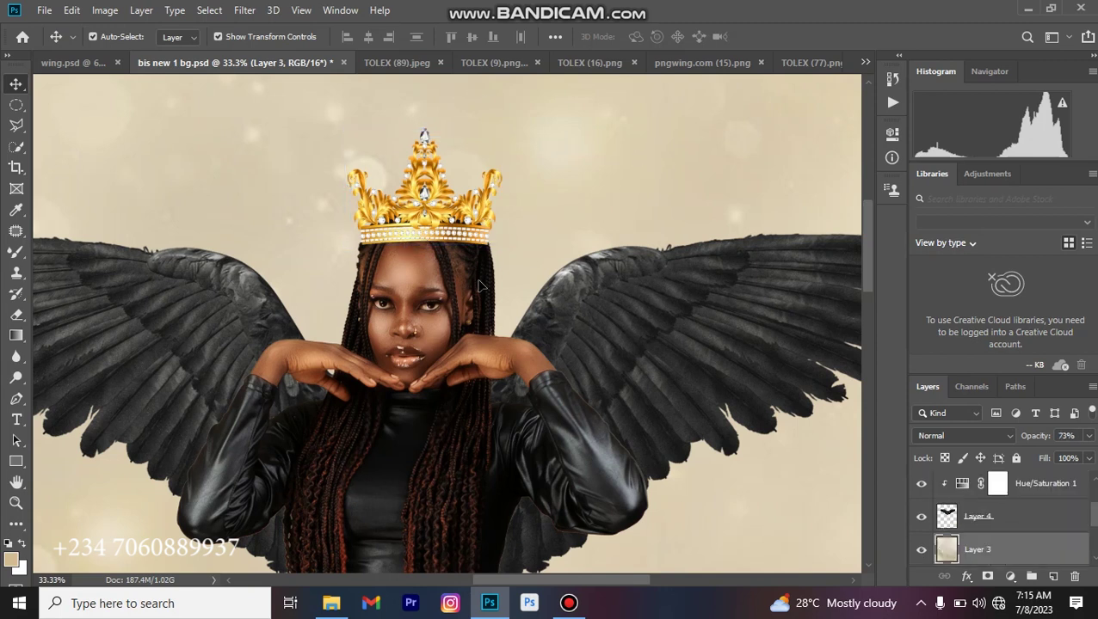
Enlarge the crown to 102.83% so its band spans the full width of the woman's hair
{"action": "left_click", "coordinate": [483, 231]}
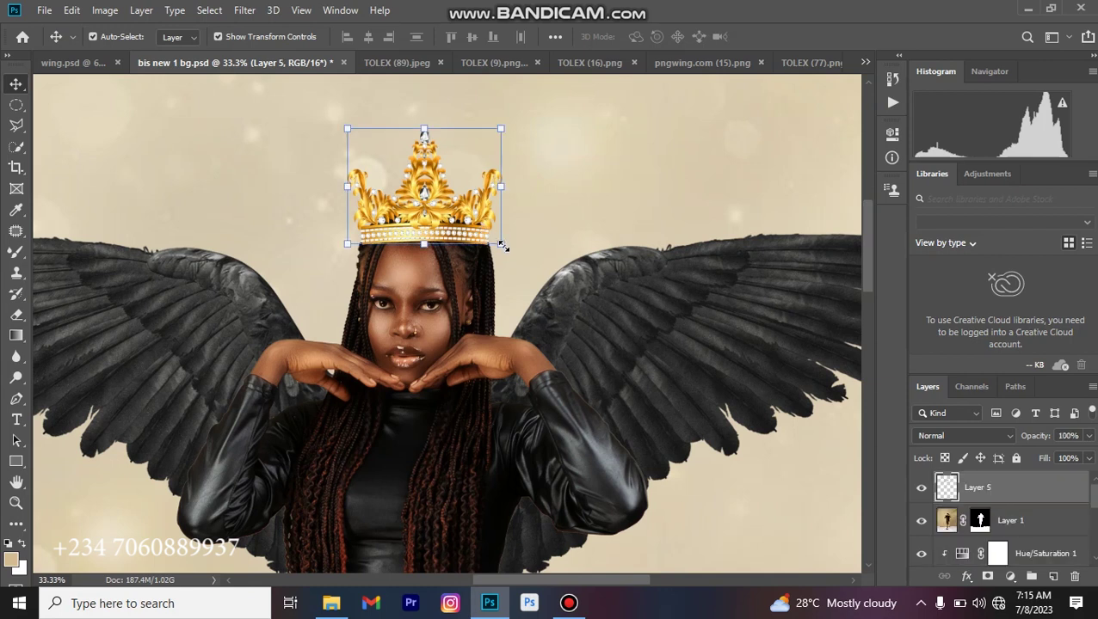
{"action": "left_click_drag", "start_coordinate": [499, 244], "coordinate": [479, 225]}
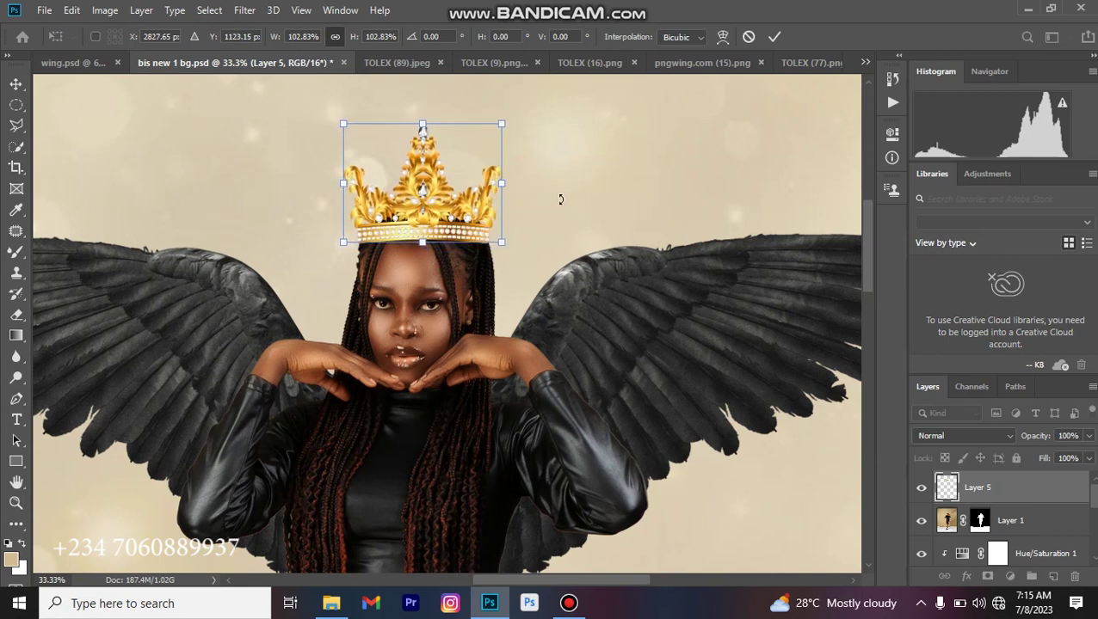
{"action": "key", "text": "Return"}
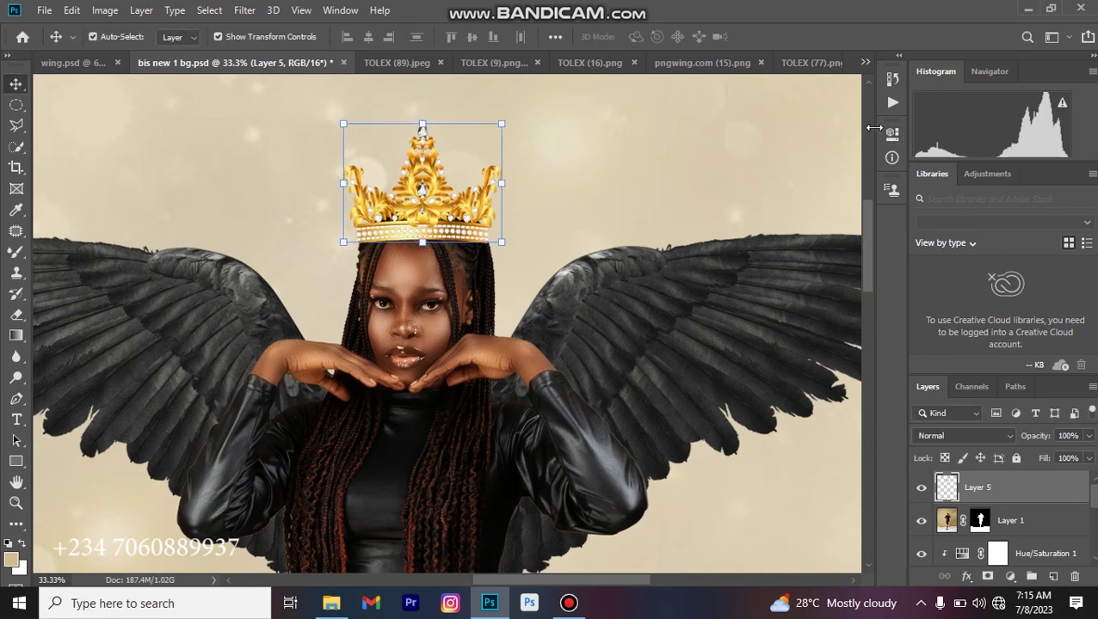
{"action": "left_click", "coordinate": [656, 157]}
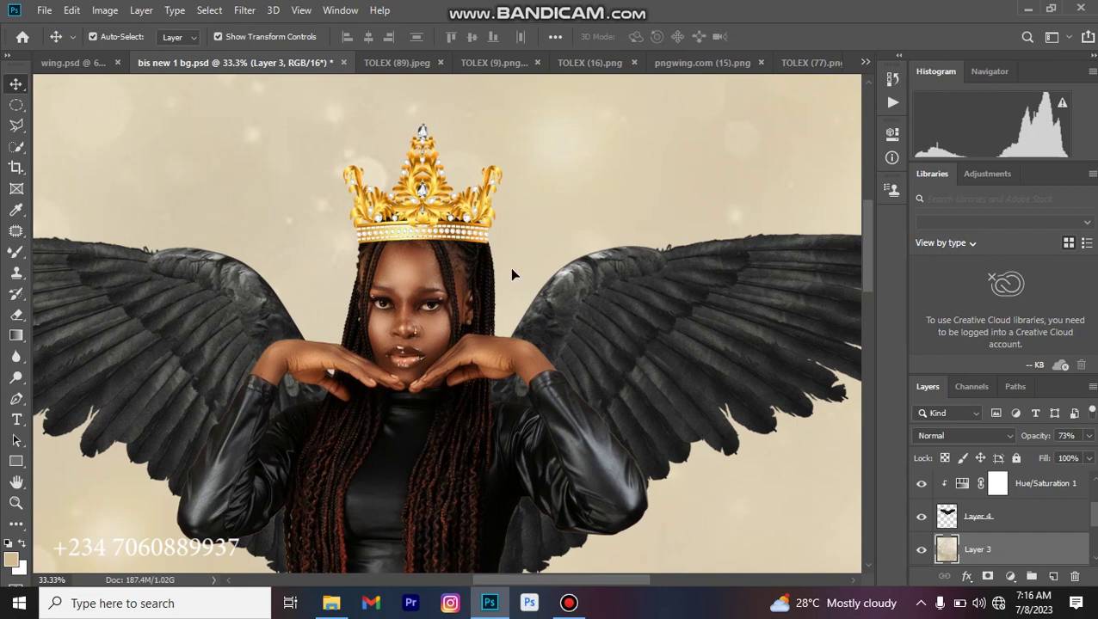
{"action": "left_click", "coordinate": [488, 200]}
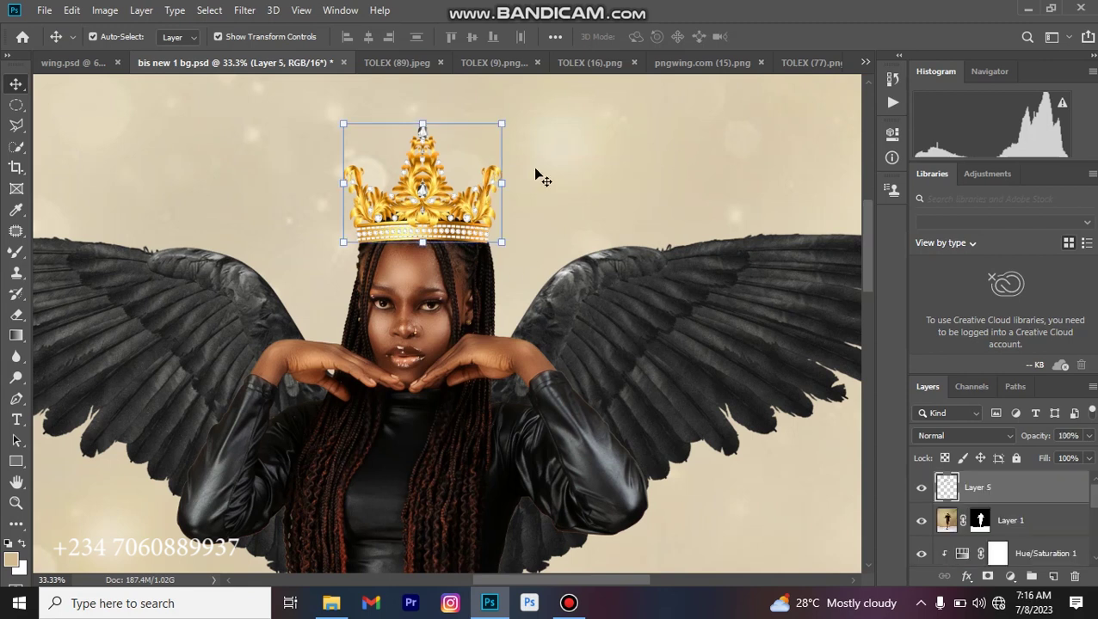
Examine the crown's colour and placement in the finished reference image in wing.psd, and return to bis new 1 bg.psd
{"action": "left_click", "coordinate": [67, 57]}
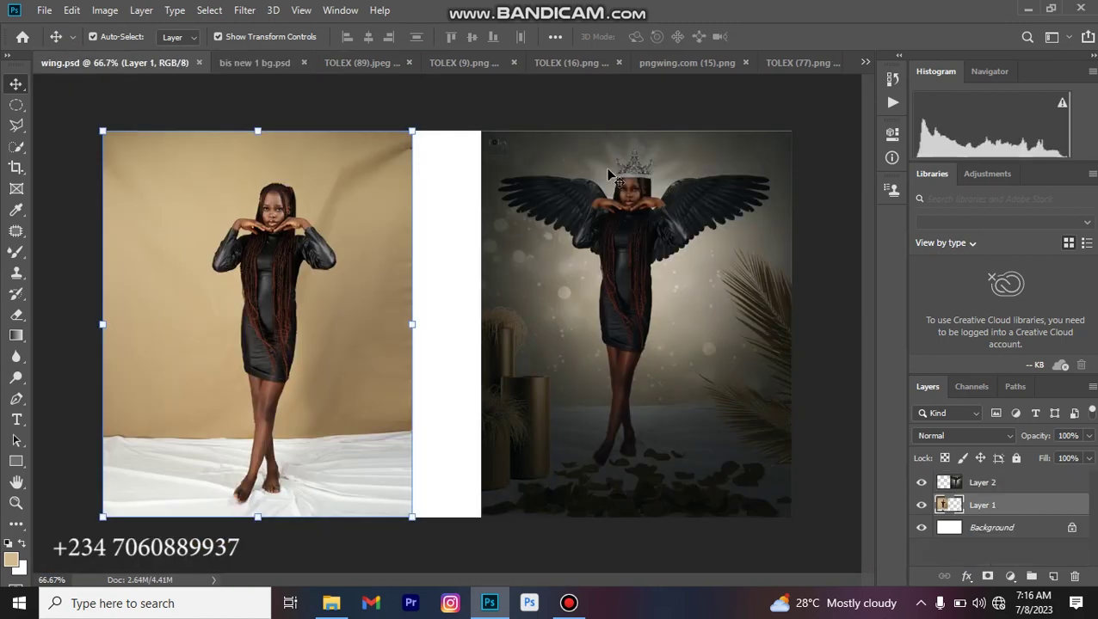
{"action": "scroll", "coordinate": [447, 324], "scroll_direction": "up", "scroll_amount": 3}
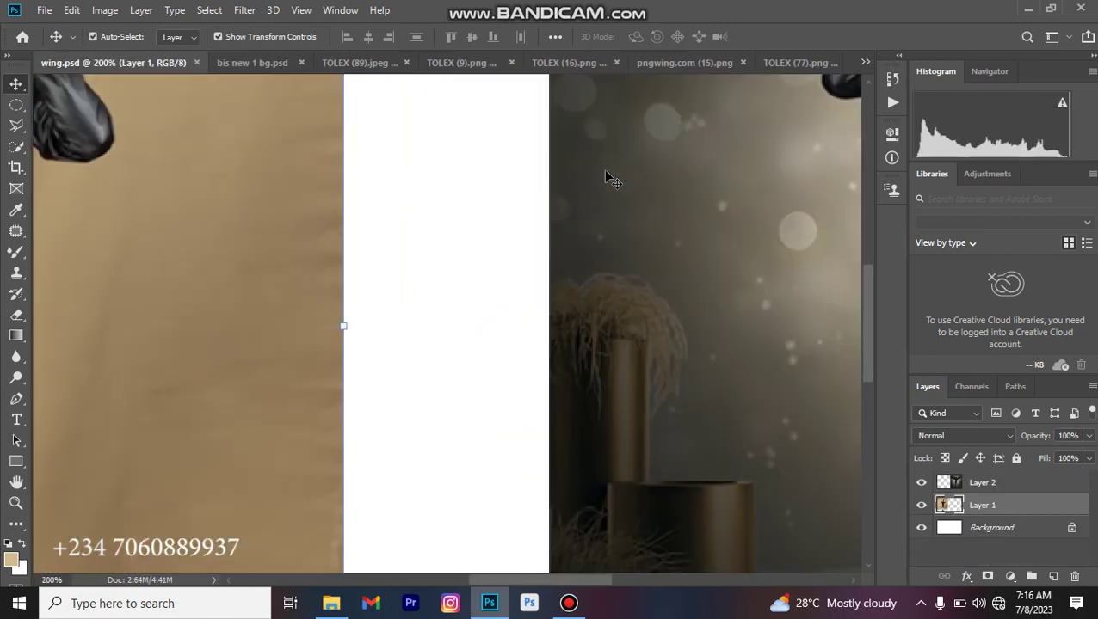
{"action": "left_click_drag", "start_coordinate": [704, 195], "coordinate": [362, 335]}
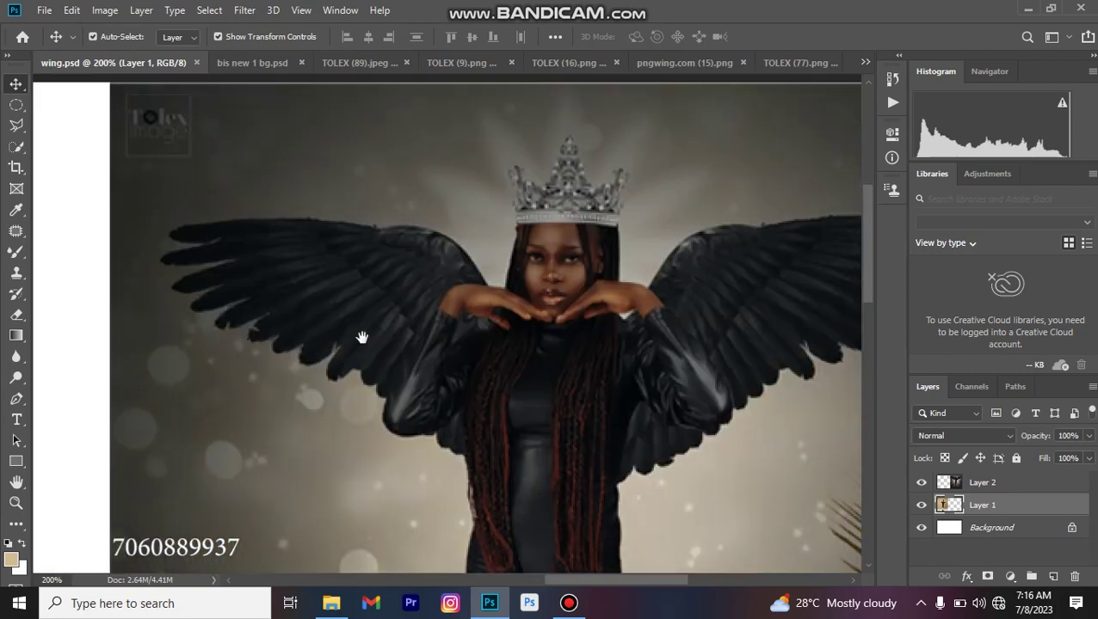
{"action": "key", "text": "ctrl"}
{"action": "scroll", "coordinate": [589, 199], "scroll_direction": "down", "scroll_amount": 6}
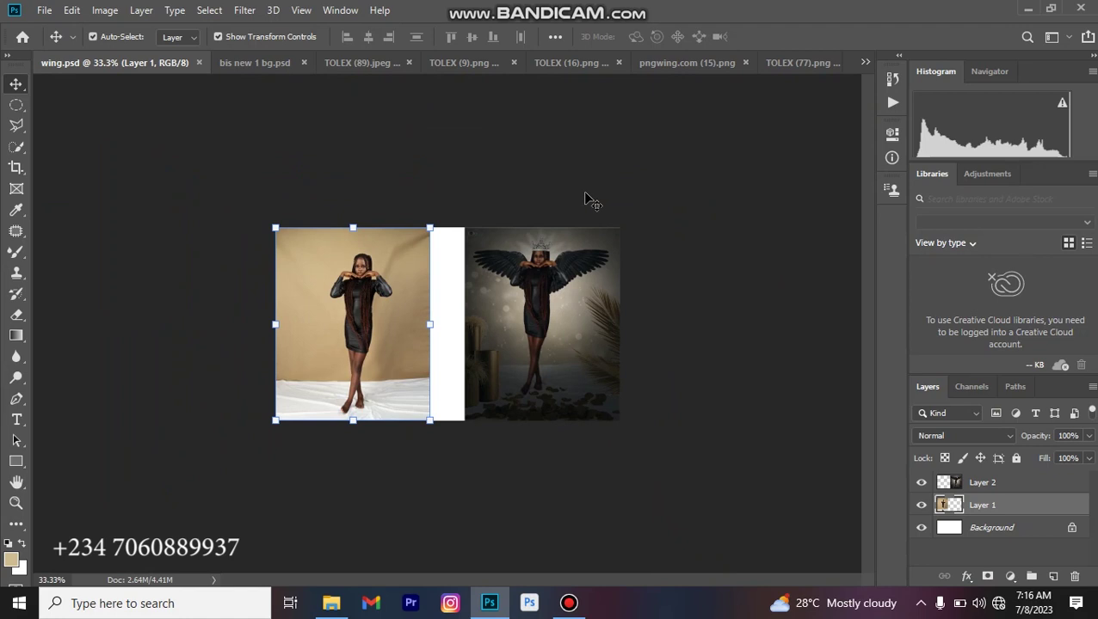
{"action": "key", "text": "ctrl+plus"}
{"action": "key", "text": "ctrl+plus"}
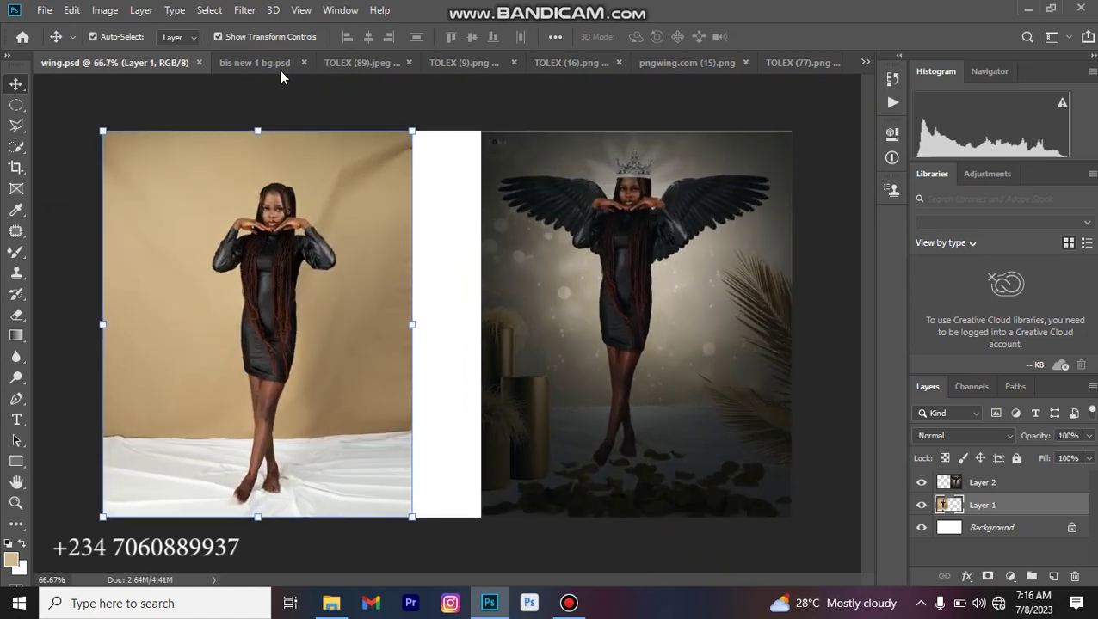
{"action": "left_click", "coordinate": [254, 63]}
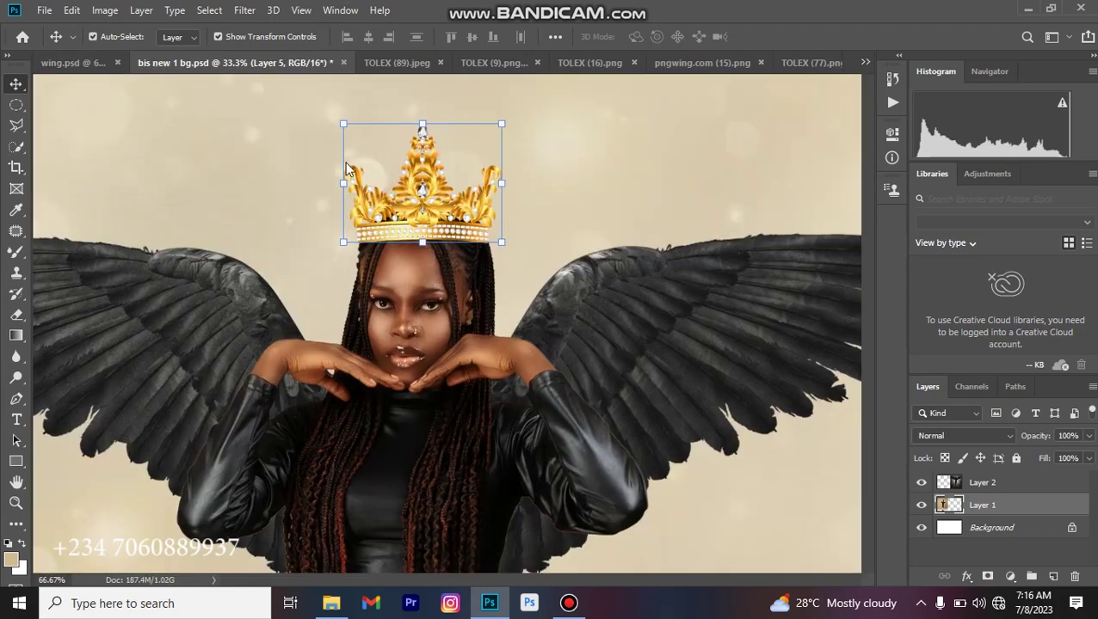
Add a Hue/Saturation adjustment with Colorize enabled and clip it to the crown layer, Layer 5
{"action": "left_click", "coordinate": [1010, 576]}
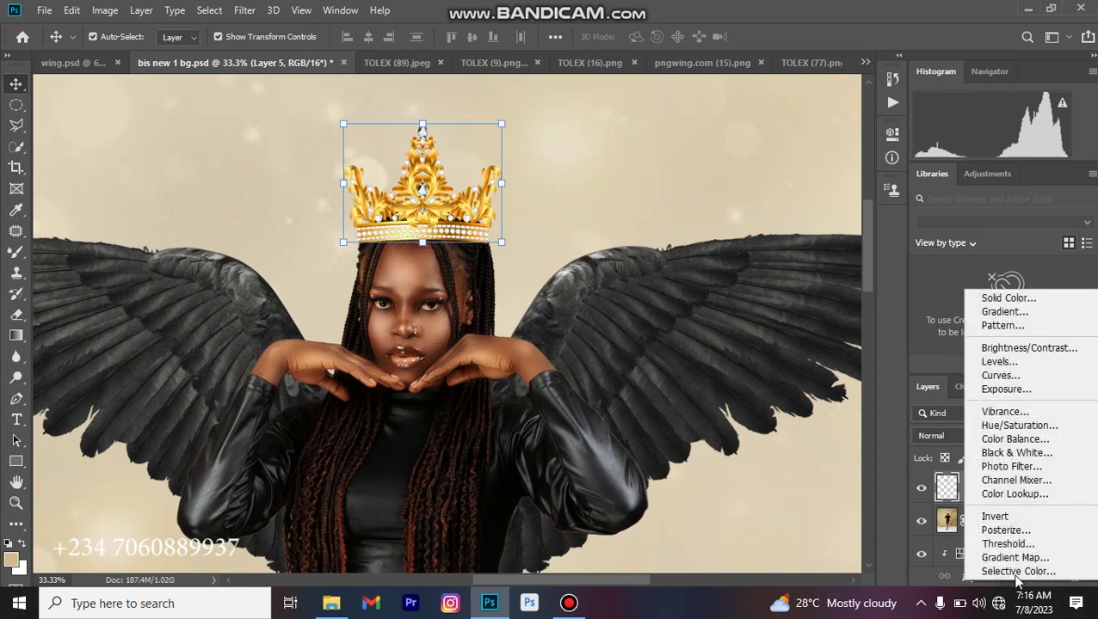
{"action": "left_click", "coordinate": [1017, 427]}
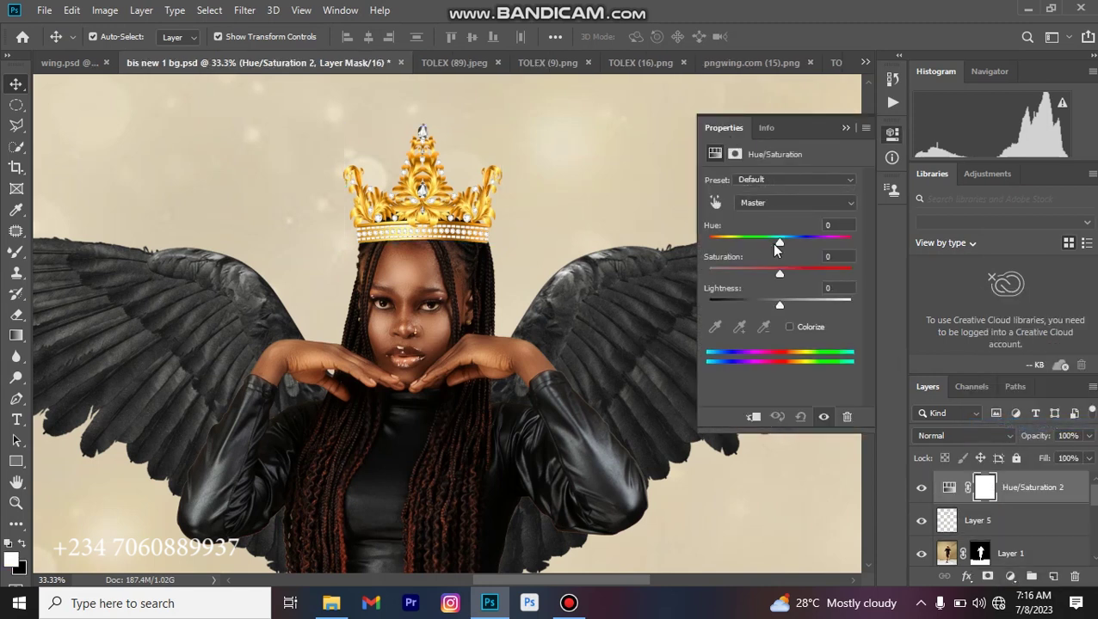
{"action": "left_click", "coordinate": [789, 327]}
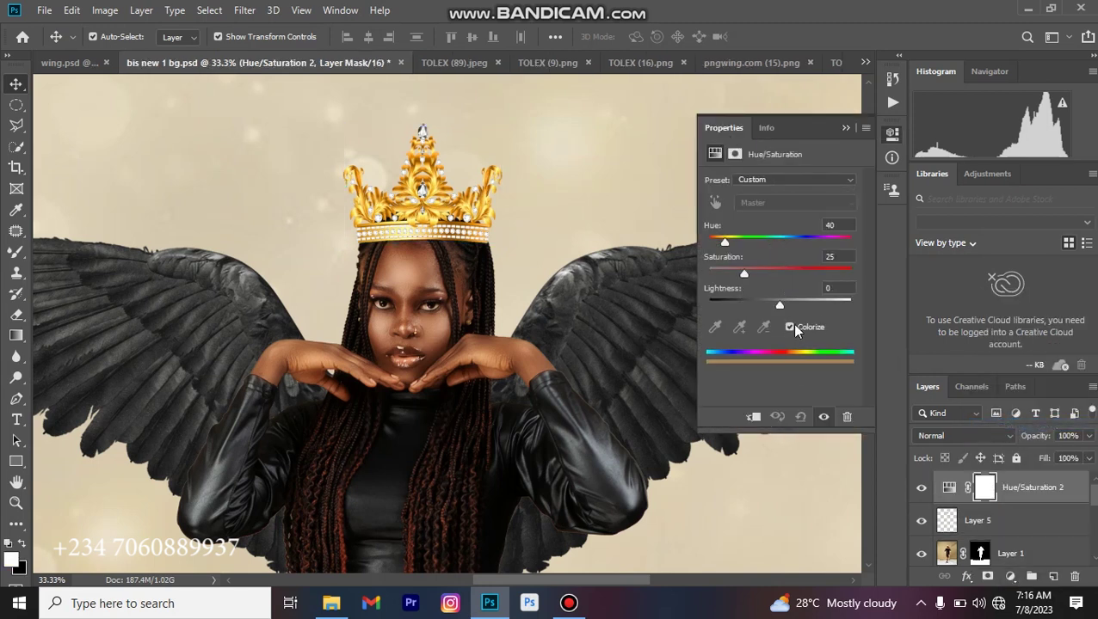
{"action": "right_click", "coordinate": [1000, 487]}
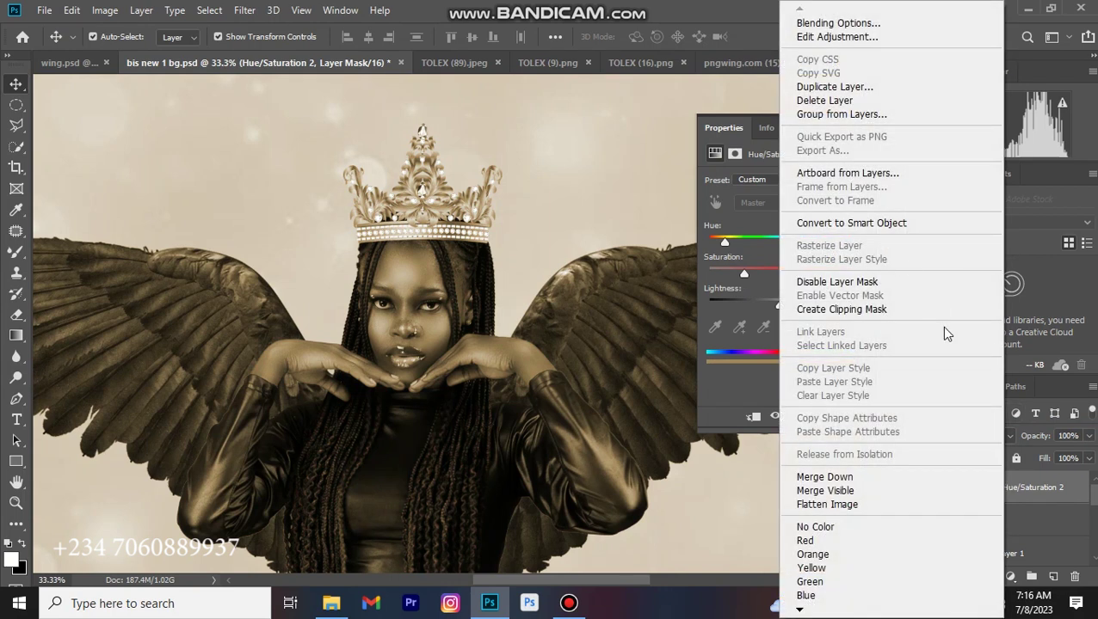
{"action": "left_click", "coordinate": [841, 309]}
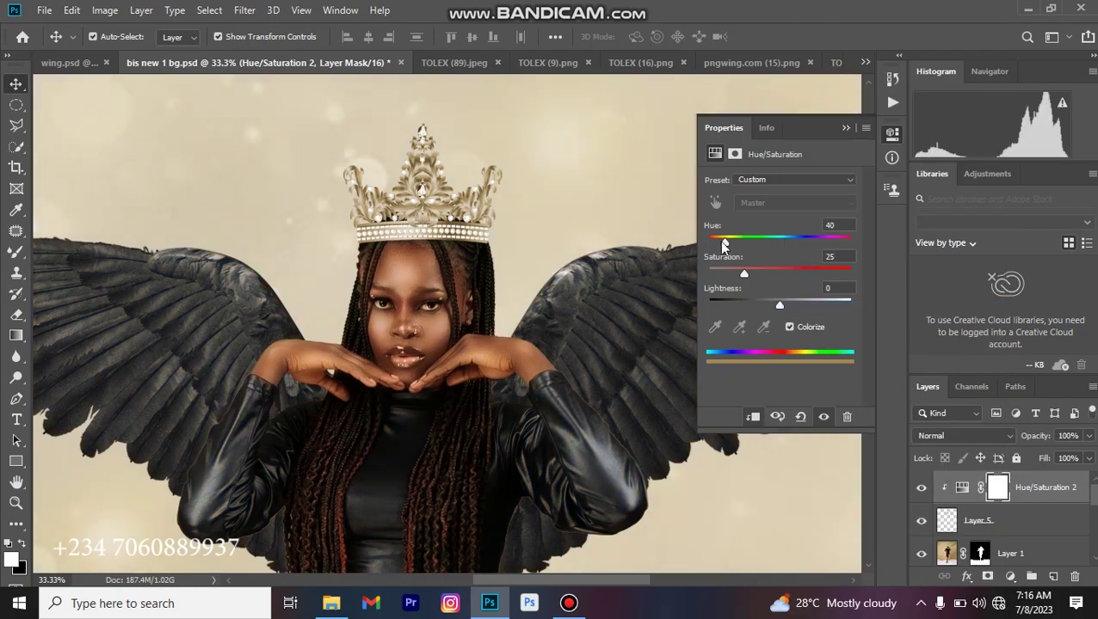
Tint the crown silver with hue 45, saturation 13 and a slightly negative lightness
{"action": "left_click_drag", "start_coordinate": [722, 244], "coordinate": [727, 245]}
{"action": "left_click_drag", "start_coordinate": [745, 275], "coordinate": [727, 277]}
{"action": "left_click_drag", "start_coordinate": [777, 303], "coordinate": [770, 302]}
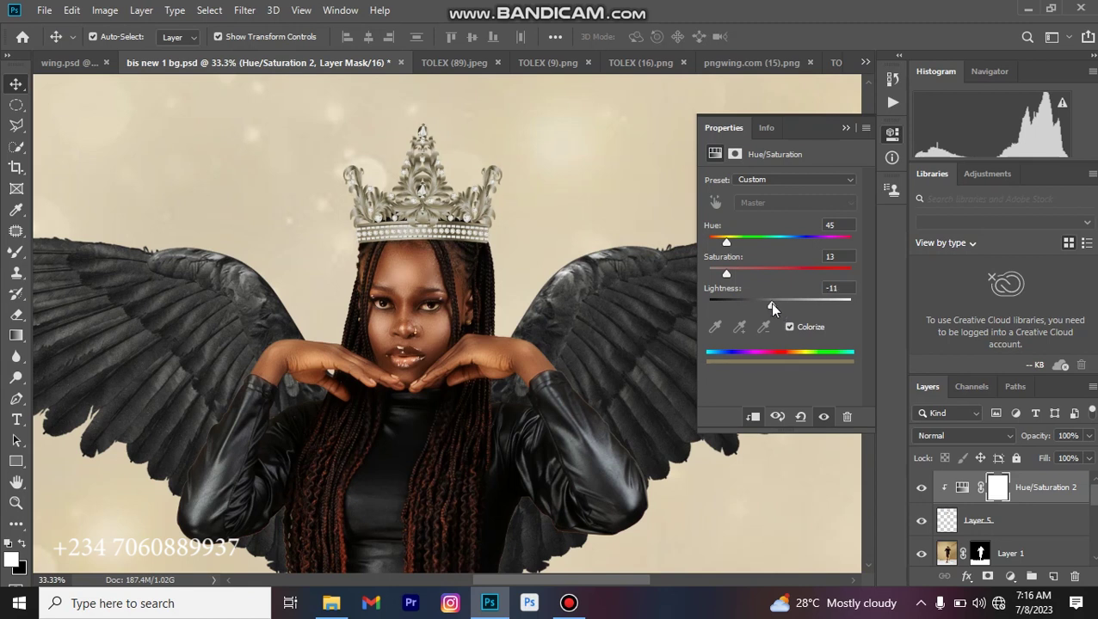
{"action": "left_click_drag", "start_coordinate": [771, 308], "coordinate": [776, 308]}
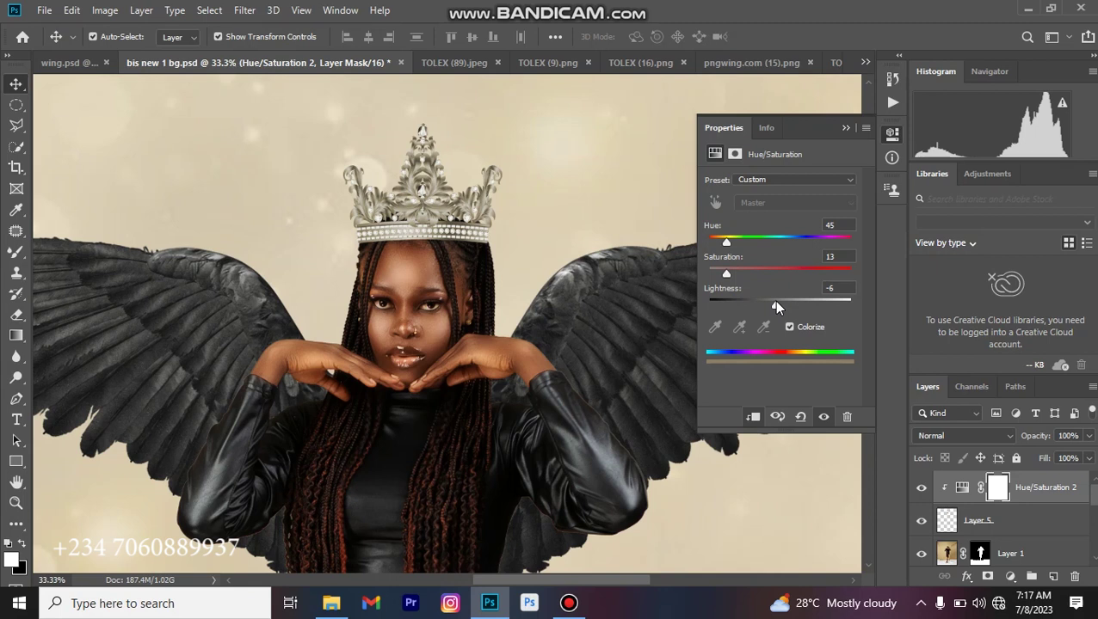
{"action": "mouse_move", "coordinate": [775, 303]}
{"action": "left_mouse_down"}
{"action": "mouse_move", "coordinate": [763, 302]}
{"action": "mouse_move", "coordinate": [777, 303]}
{"action": "left_mouse_up"}
{"action": "left_click", "coordinate": [844, 128]}
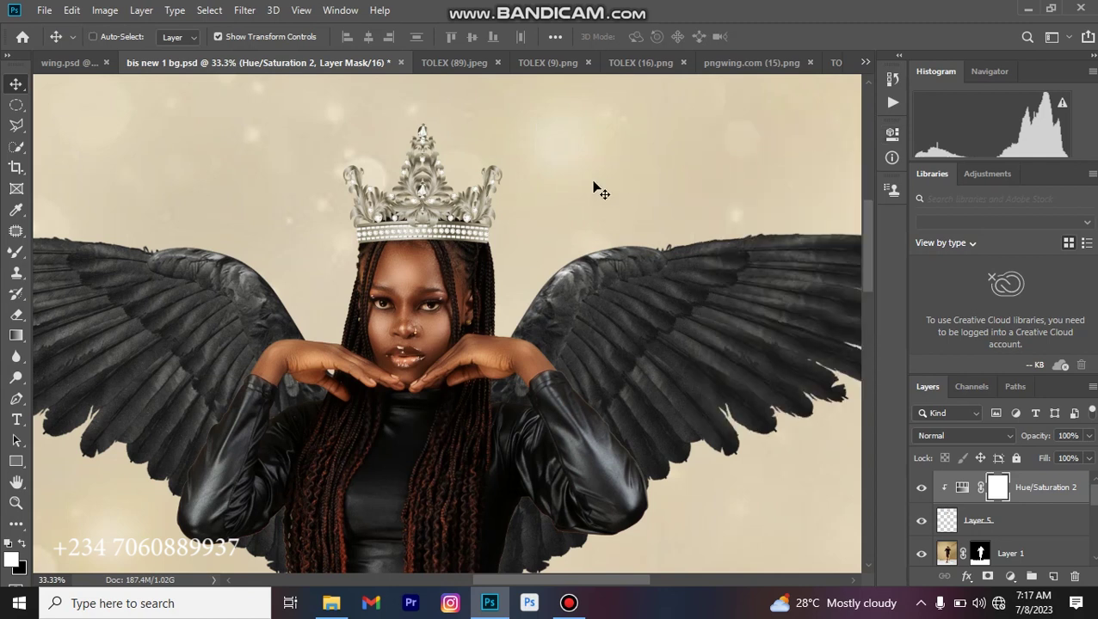
Examine how the silver crown and black wings look on the woman across the whole composite
{"action": "key", "text": "ctrl+minus"}
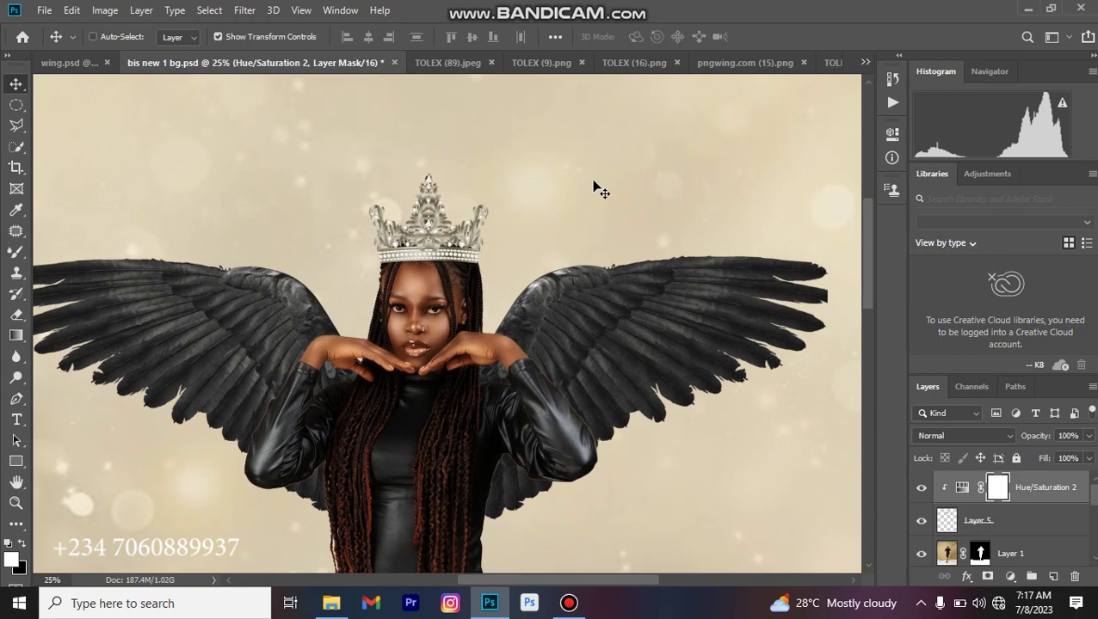
{"action": "key", "text": "ctrl+minus"}
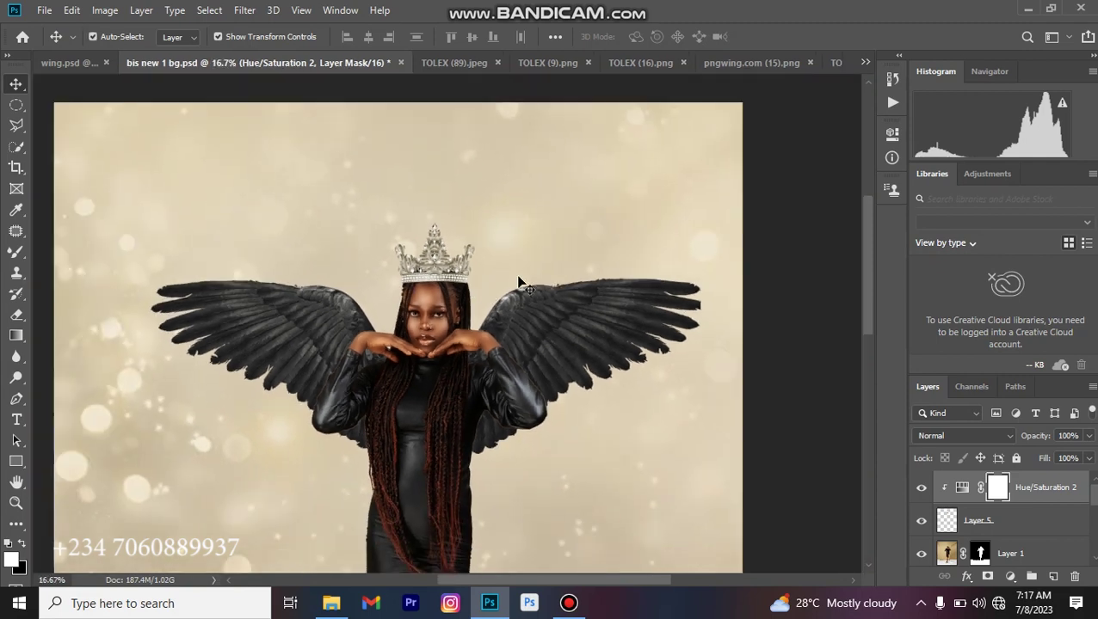
{"action": "scroll", "coordinate": [564, 262], "scroll_direction": "down", "scroll_amount": 3}
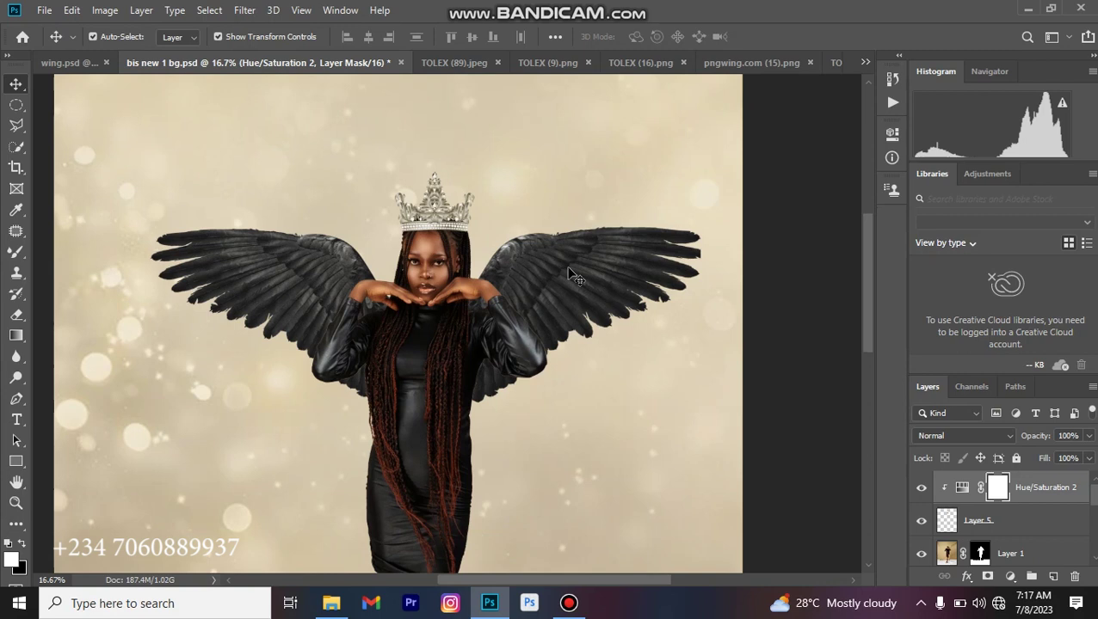
{"action": "left_click_drag", "start_coordinate": [568, 268], "coordinate": [566, 255]}
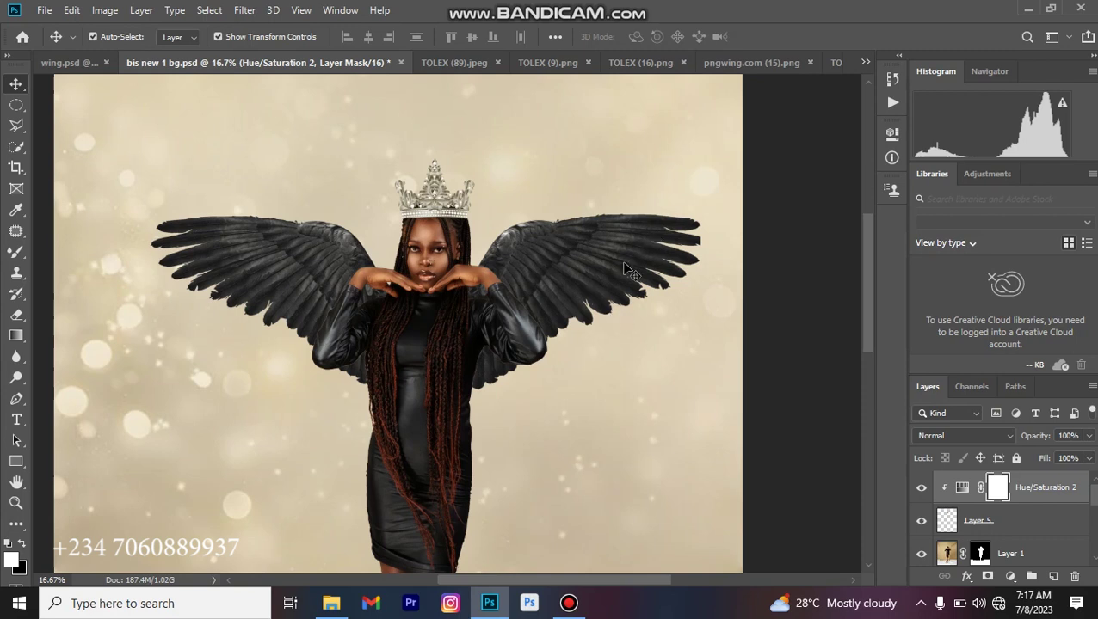
{"action": "key", "text": "ctrl+equal"}
{"action": "key", "text": "ctrl+equal"}
{"action": "key", "text": "ctrl+minus"}
{"action": "key", "text": "ctrl+minus"}
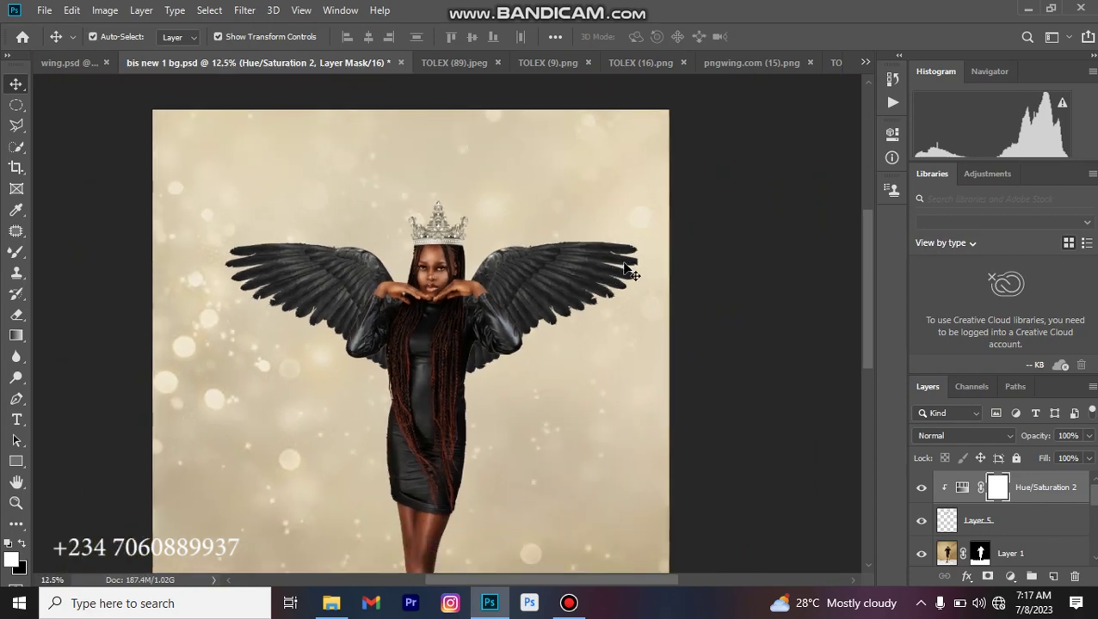
{"action": "scroll", "coordinate": [628, 333], "scroll_direction": "down", "scroll_amount": 5}
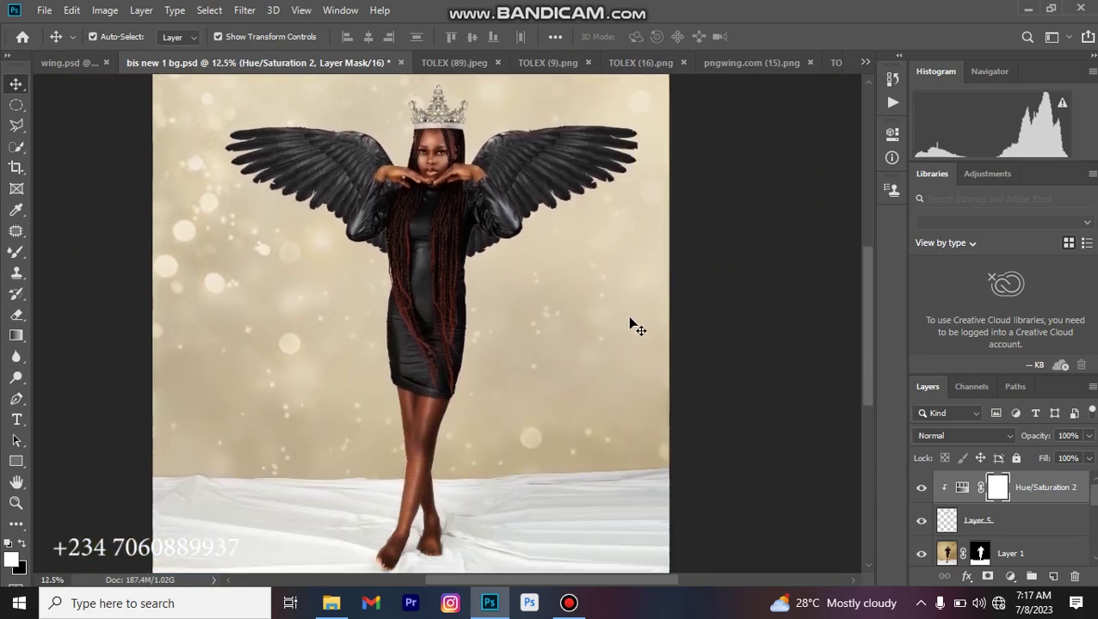
{"action": "scroll", "coordinate": [628, 334], "scroll_direction": "down", "scroll_amount": 1}
{"action": "scroll", "coordinate": [628, 334], "scroll_direction": "up", "scroll_amount": 2}
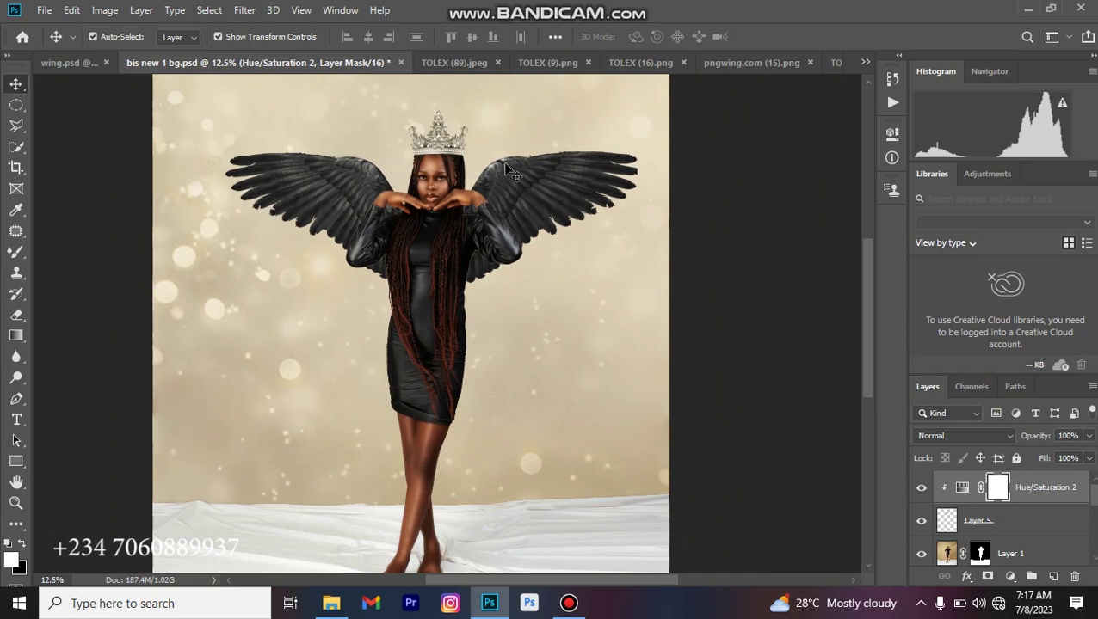
{"action": "scroll", "coordinate": [540, 233], "scroll_direction": "down", "scroll_amount": 2}
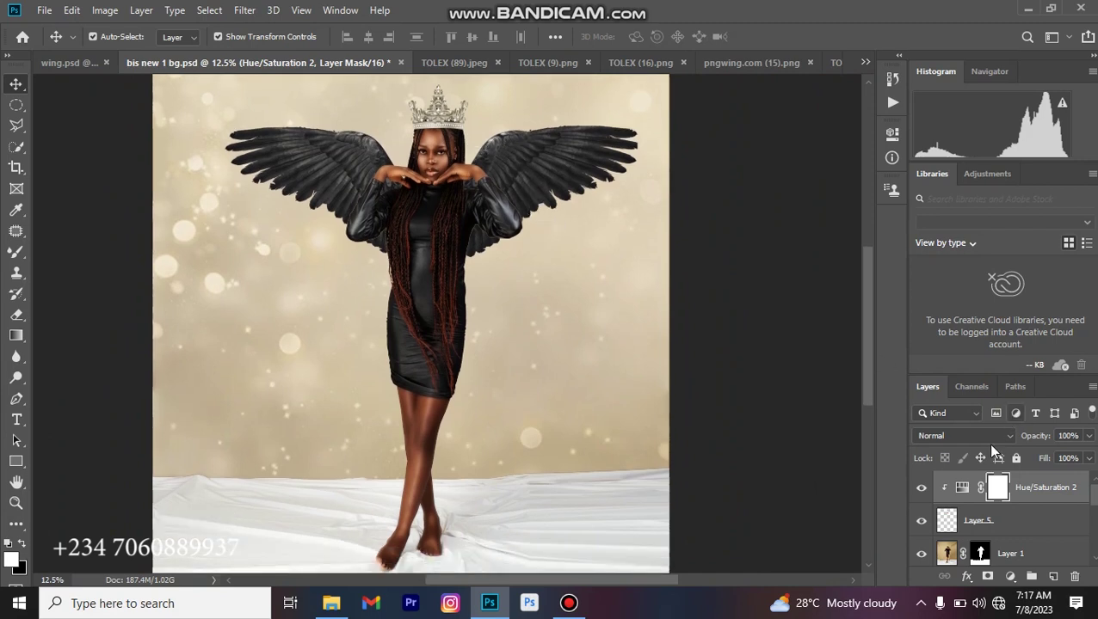
{"action": "scroll", "coordinate": [516, 129], "scroll_direction": "up", "scroll_amount": 1}
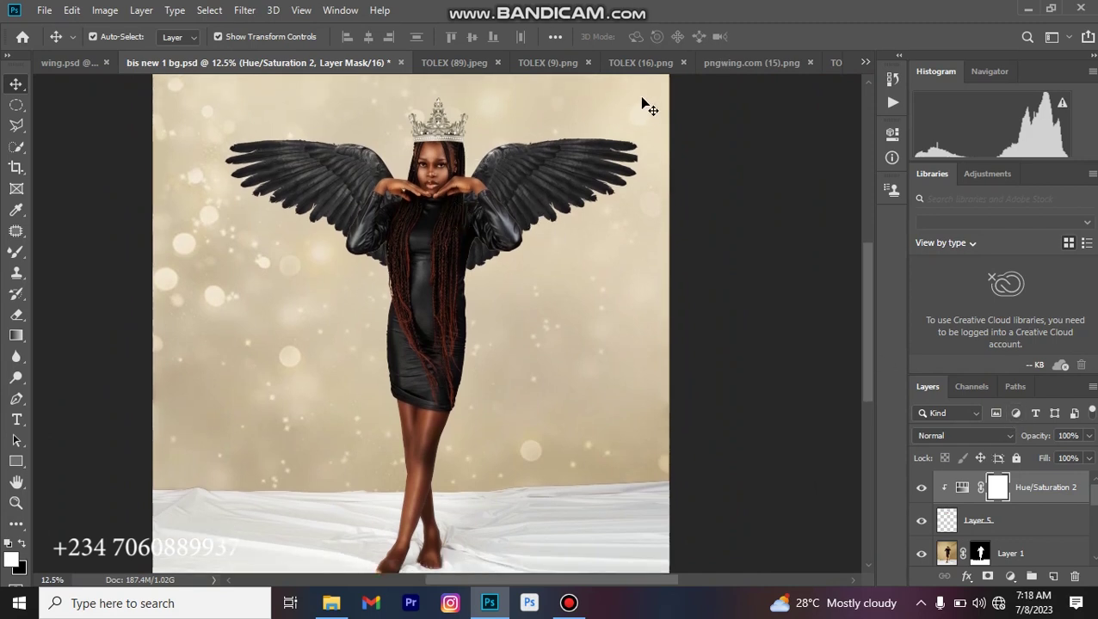
Copy the palm leaves from TOLEX (16).png into bis new 1 bg.psd and place them at the picture's right edge
{"action": "left_click", "coordinate": [640, 62]}
{"action": "left_click_drag", "start_coordinate": [420, 311], "coordinate": [521, 385]}
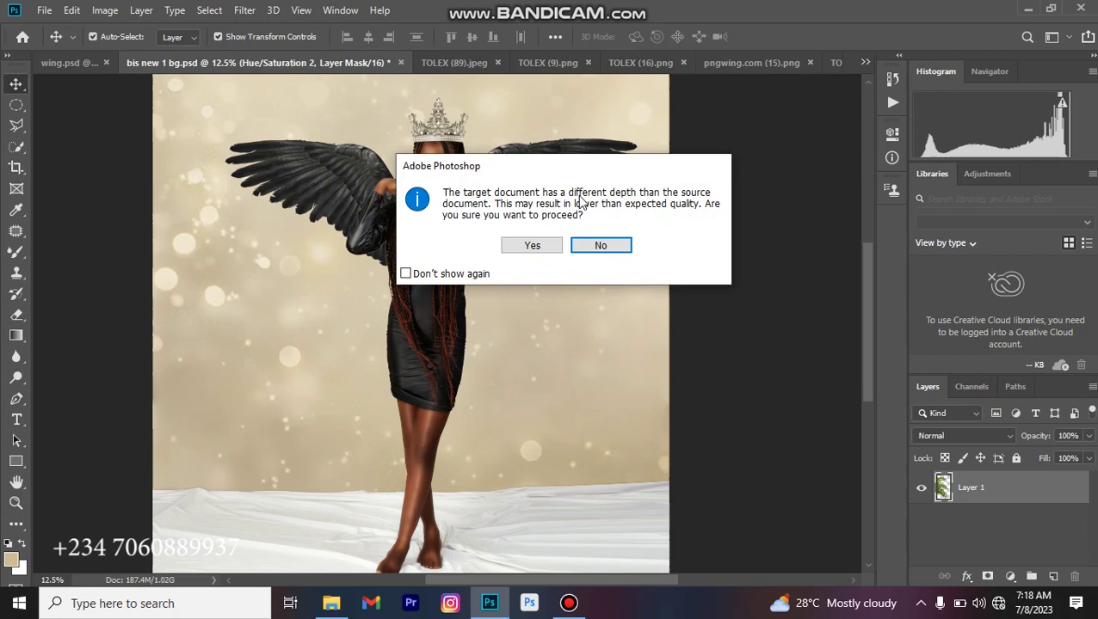
{"action": "left_click", "coordinate": [520, 246]}
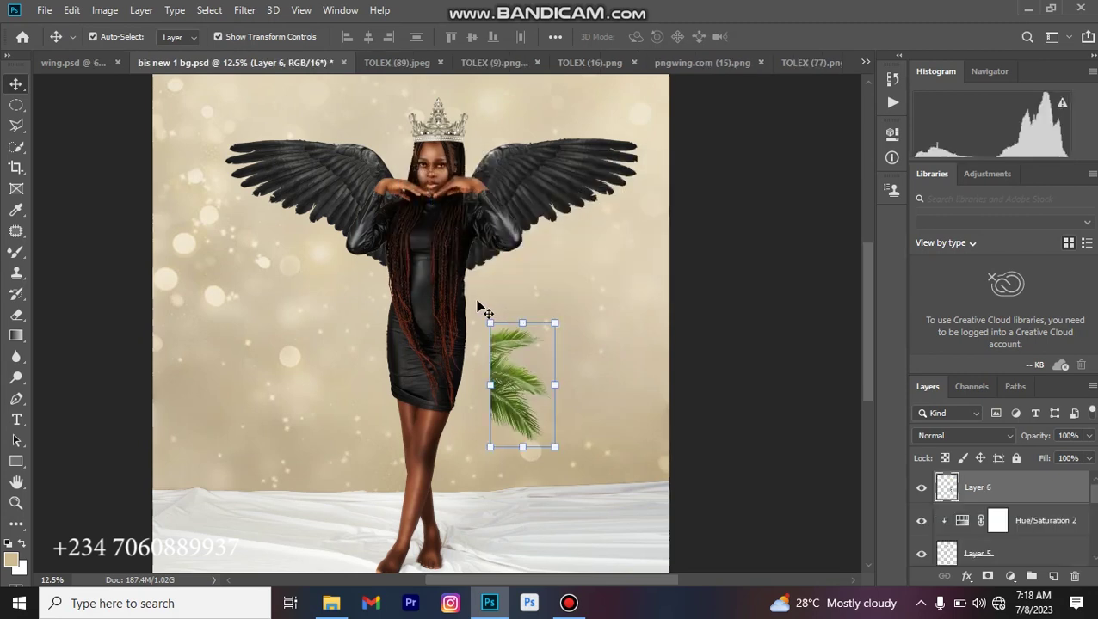
{"action": "left_click_drag", "start_coordinate": [499, 306], "coordinate": [647, 363]}
Rotate the palm leaves about 180° and enlarge them so they fan inward from the picture's right edge below the wing
{"action": "left_click_drag", "start_coordinate": [594, 298], "coordinate": [598, 299]}
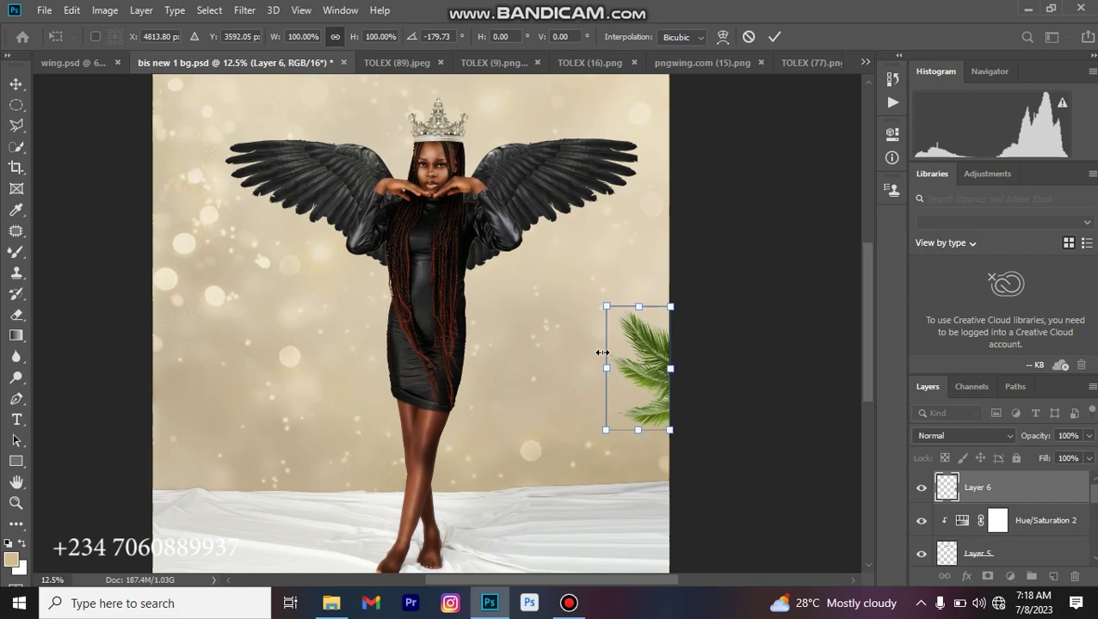
{"action": "left_click_drag", "start_coordinate": [594, 288], "coordinate": [503, 138]}
{"action": "left_click_drag", "start_coordinate": [633, 310], "coordinate": [628, 374]}
{"action": "key", "text": "Return"}
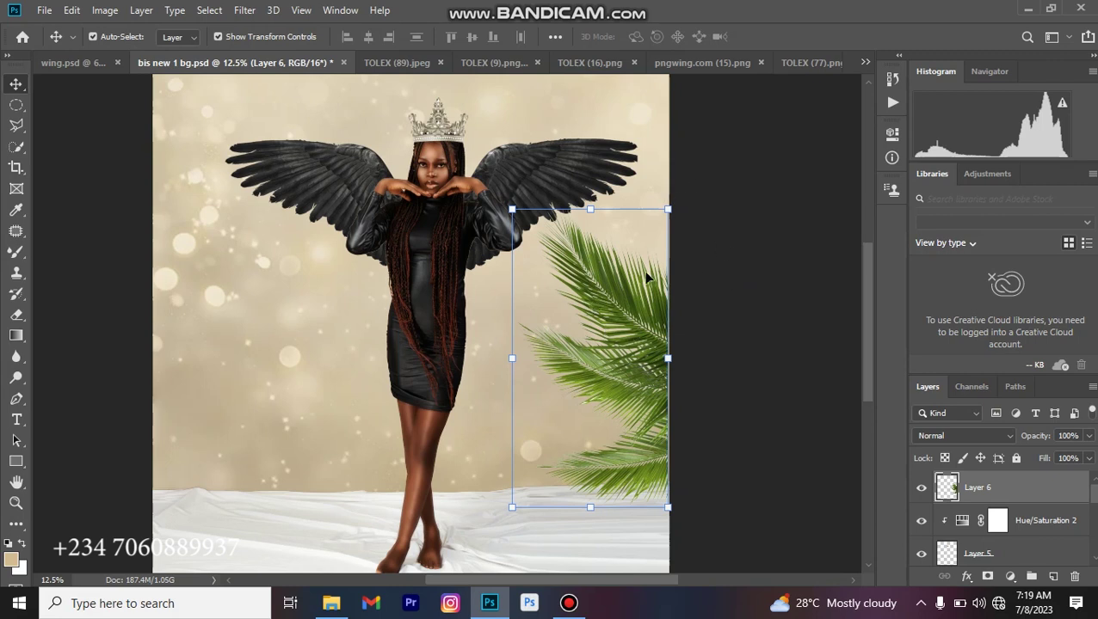
Lower the palm leaves layer's opacity to 83%
{"action": "left_click", "coordinate": [458, 440]}
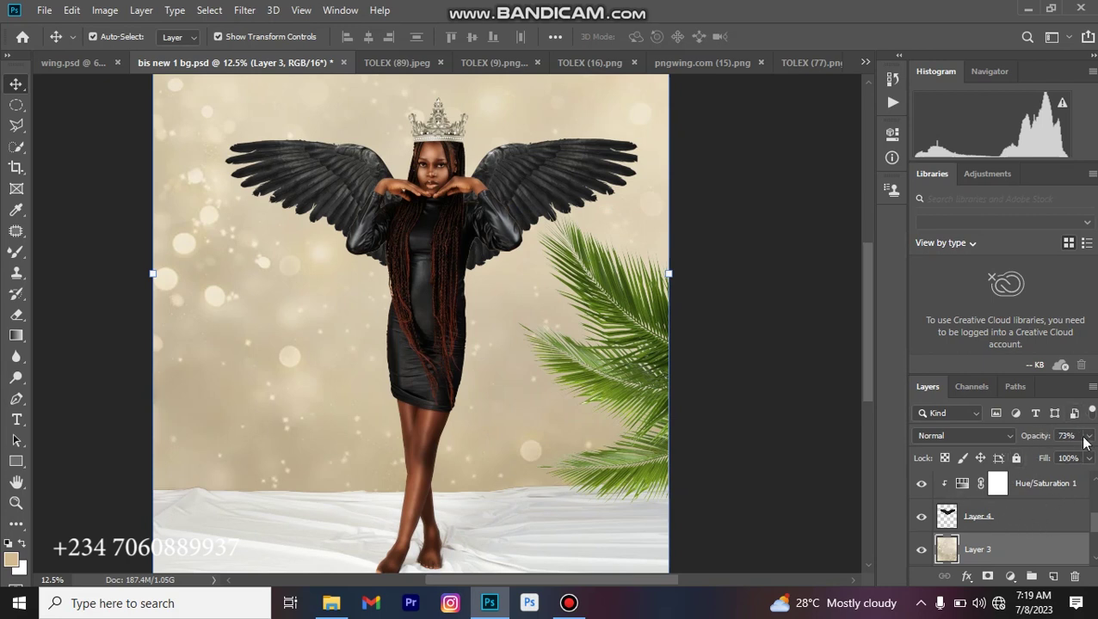
{"action": "left_click", "coordinate": [639, 343]}
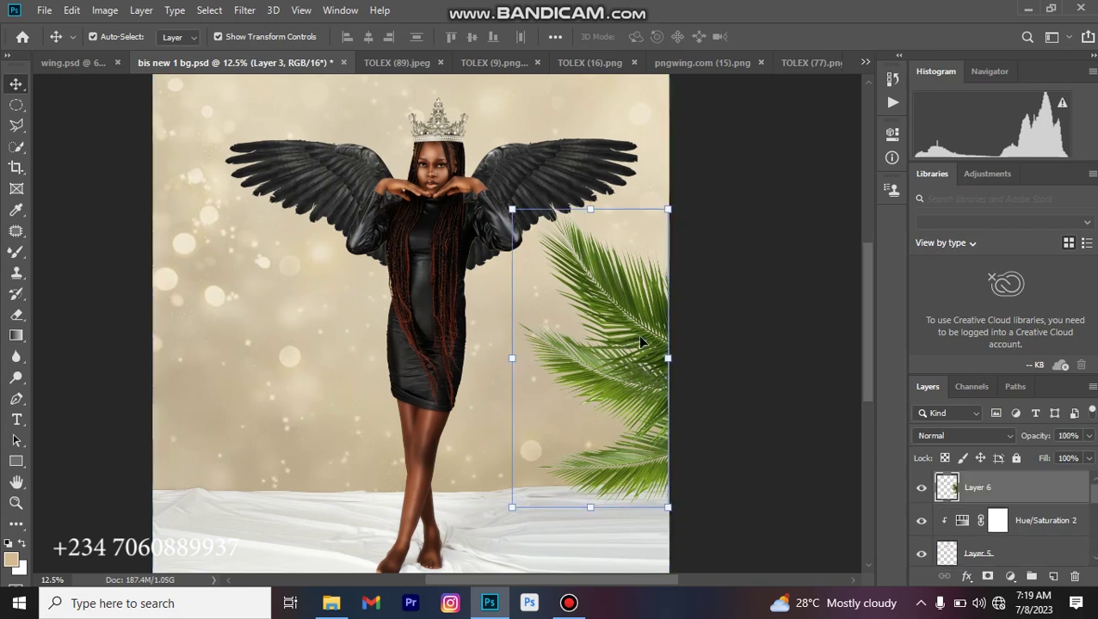
{"action": "left_click", "coordinate": [1088, 438]}
{"action": "mouse_move", "coordinate": [1089, 459]}
{"action": "left_mouse_down"}
{"action": "mouse_move", "coordinate": [1033, 460]}
{"action": "mouse_move", "coordinate": [1079, 459]}
{"action": "left_mouse_up"}
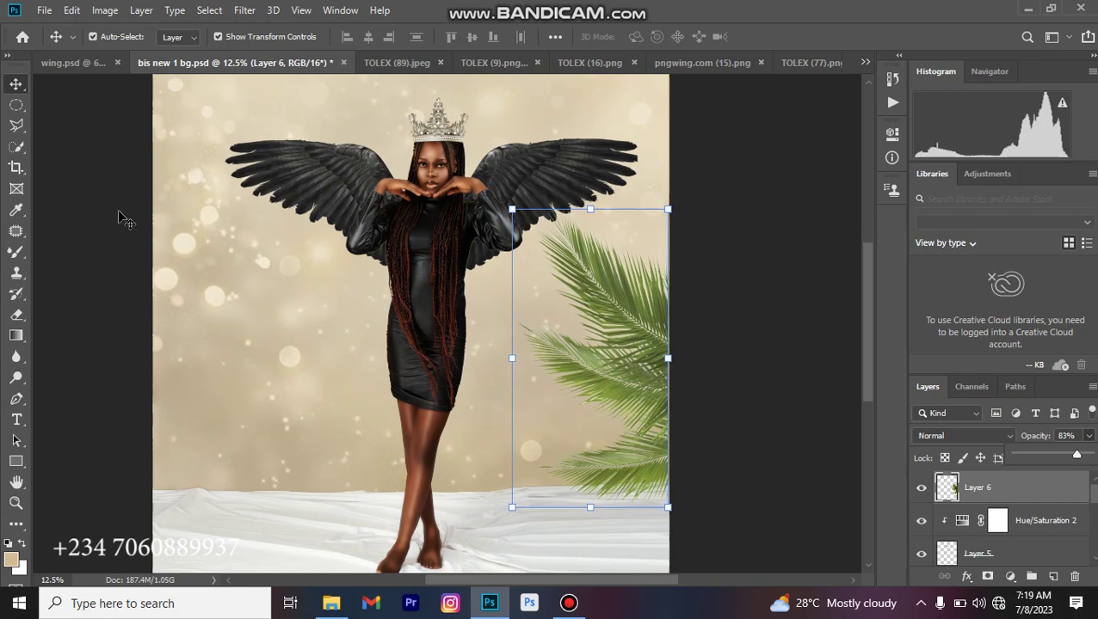
{"action": "left_click", "coordinate": [272, 298]}
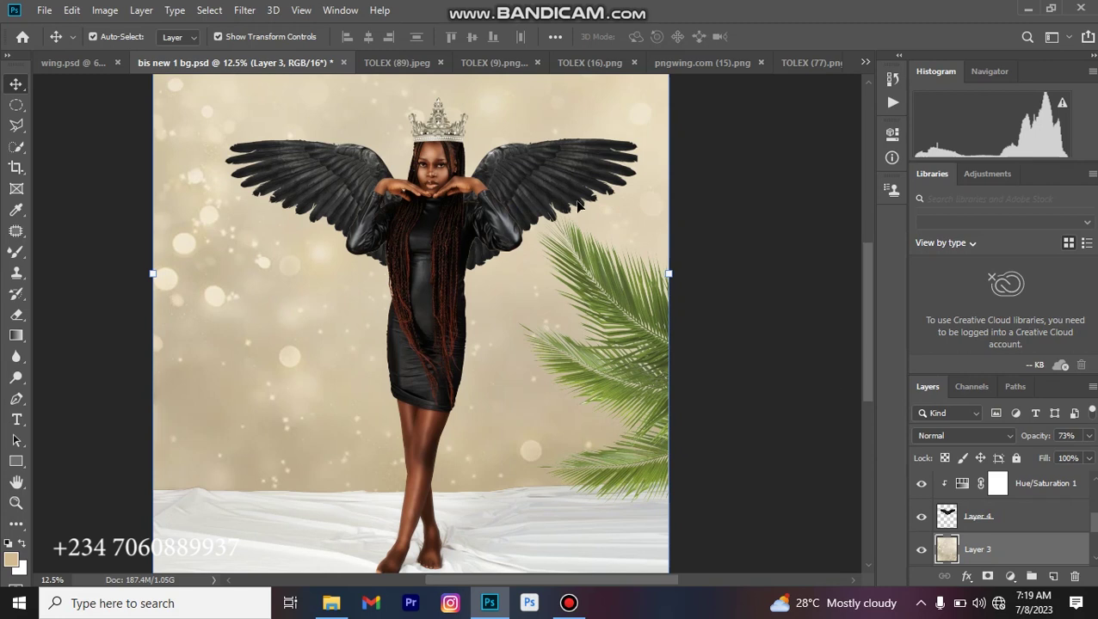
Examine how the palm leaves sit against the backdrop and the winged figure
{"action": "key", "text": "shift+Down"}
{"action": "key", "text": "shift+Down"}
{"action": "key", "text": "shift+Down"}
{"action": "key", "text": "shift+Down"}
{"action": "key", "text": "shift+Down"}
{"action": "key", "text": "shift+Down"}
{"action": "key", "text": "shift+Down"}
{"action": "key", "text": "shift+Down"}
{"action": "key", "text": "shift+Down"}
{"action": "key", "text": "shift+Down"}
{"action": "key", "text": "shift+Down"}
{"action": "key", "text": "shift+Down"}
{"action": "key", "text": "shift+Down"}
{"action": "key", "text": "shift+Down"}
{"action": "key", "text": "shift+Down"}
{"action": "key", "text": "shift+Down"}
{"action": "key", "text": "shift+Down"}
{"action": "key", "text": "shift+Down"}
{"action": "key", "text": "shift+Down"}
{"action": "key", "text": "shift+Down"}
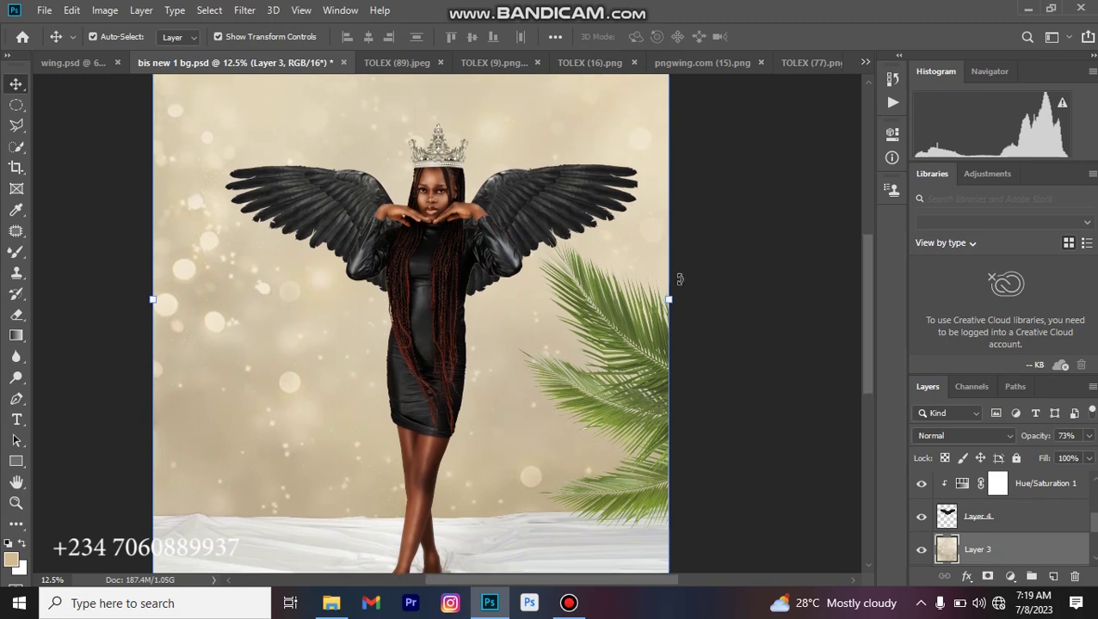
{"action": "key", "text": "shift+Up"}
{"action": "key", "text": "shift+Up"}
{"action": "key", "text": "shift+Up"}
{"action": "key", "text": "shift+Up"}
{"action": "key", "text": "shift+Up"}
{"action": "key", "text": "shift+Up"}
{"action": "key", "text": "shift+Up"}
{"action": "key", "text": "shift+Up"}
{"action": "key", "text": "shift+Up"}
{"action": "key", "text": "shift+Up"}
{"action": "key", "text": "shift+Up"}
{"action": "key", "text": "shift+Up"}
{"action": "key", "text": "shift+Up"}
{"action": "key", "text": "shift+Up"}
{"action": "key", "text": "shift+Up"}
{"action": "key", "text": "shift+Up"}
{"action": "key", "text": "shift+Up"}
{"action": "key", "text": "shift+Up"}
{"action": "key", "text": "shift+Up"}
{"action": "key", "text": "shift+Up"}
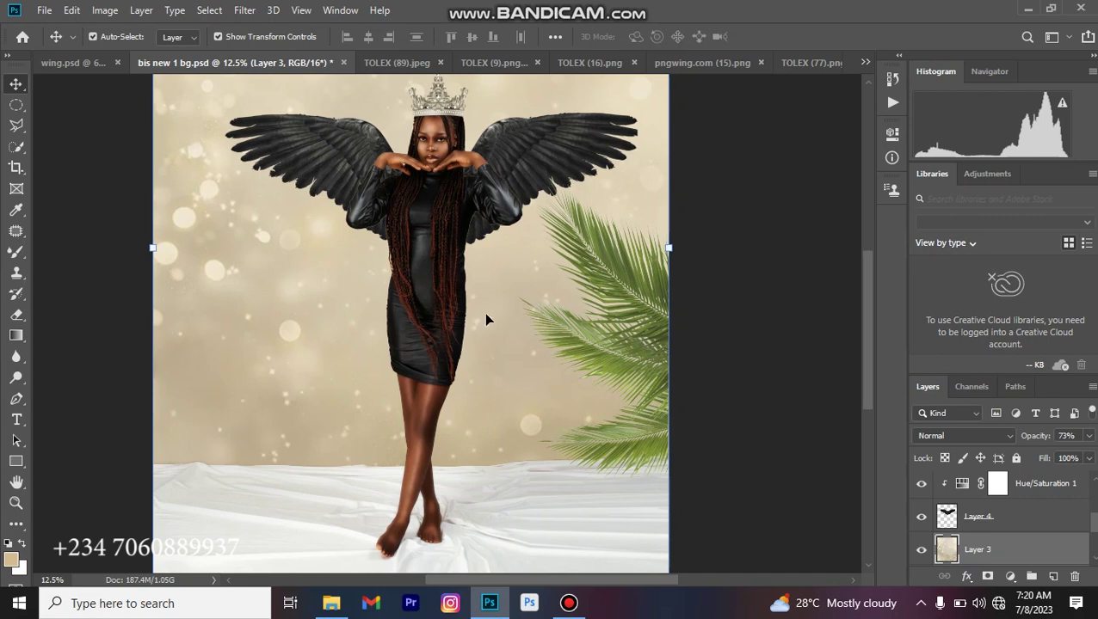
{"action": "key", "text": "ctrl"}
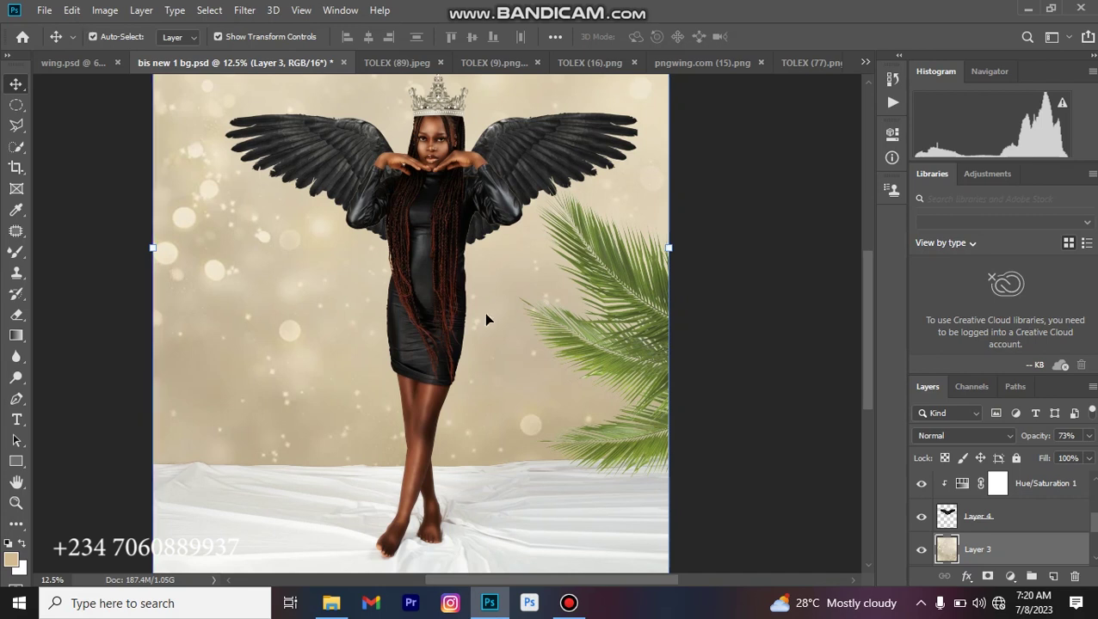
Copy the potted plants from TOLEX (9).png into bis new 1 bg.psd and place them at the picture's left edge
{"action": "left_click", "coordinate": [697, 67]}
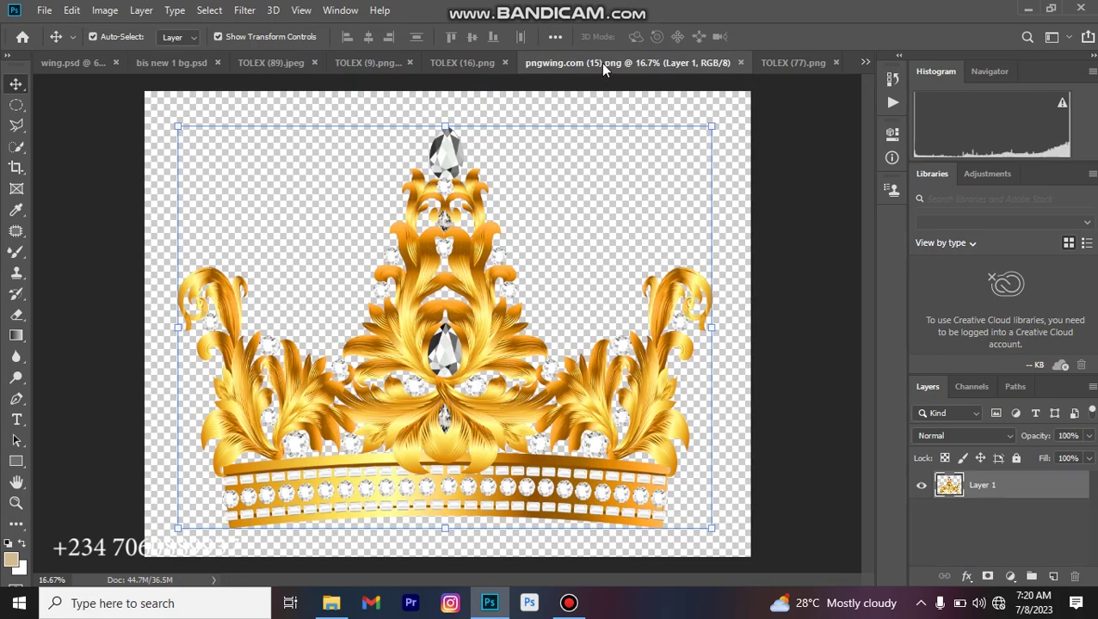
{"action": "left_click", "coordinate": [459, 60]}
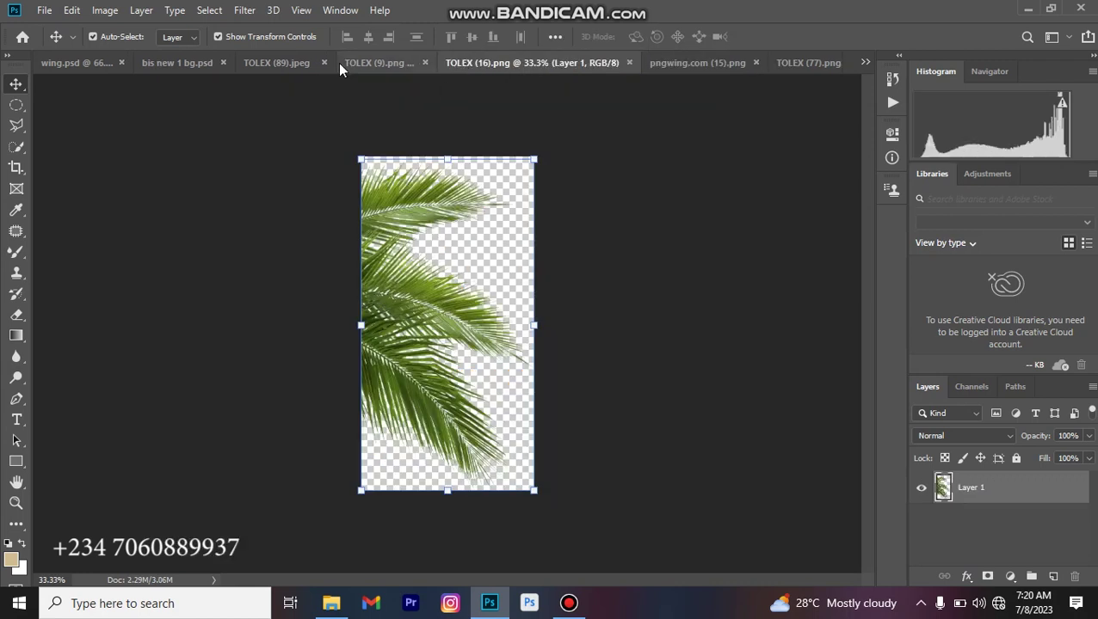
{"action": "left_click", "coordinate": [370, 65]}
{"action": "left_click_drag", "start_coordinate": [445, 322], "coordinate": [193, 283]}
{"action": "left_click", "coordinate": [546, 253]}
{"action": "left_click_drag", "start_coordinate": [215, 336], "coordinate": [208, 424]}
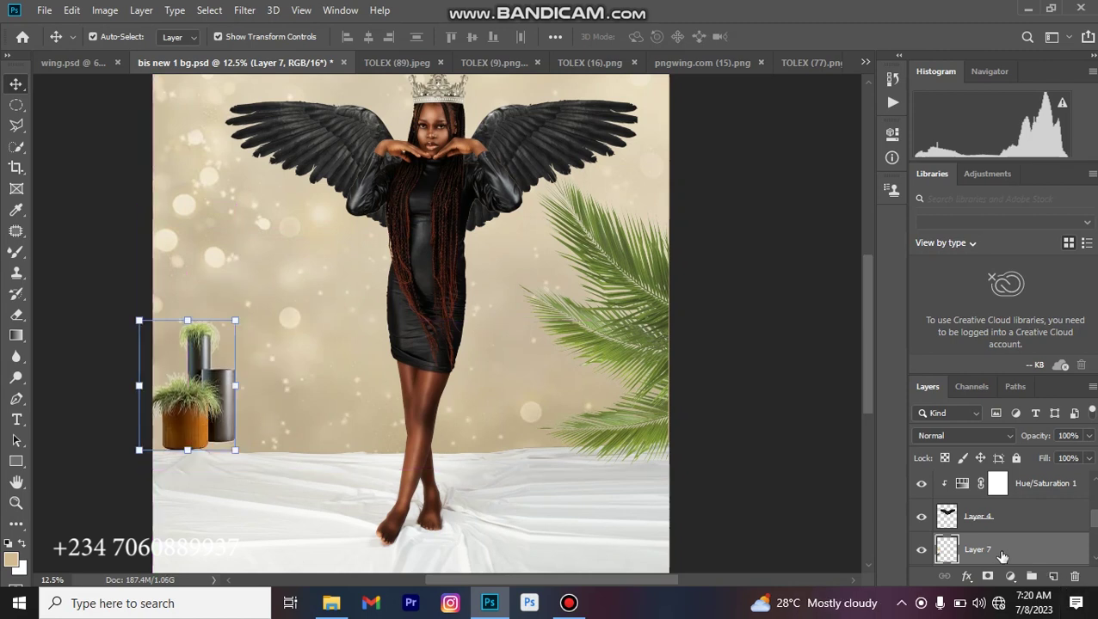
Move the planters' layer between Layer 5 and Layer 1, and lower the planters onto the white cloth floor
{"action": "left_click_drag", "start_coordinate": [1001, 557], "coordinate": [1007, 479]}
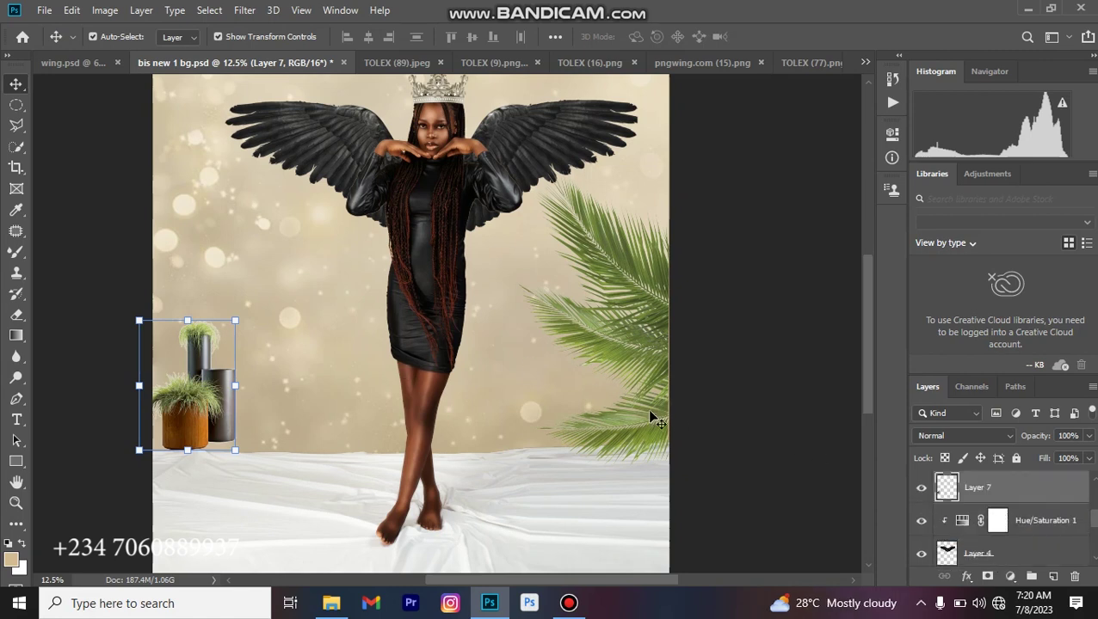
{"action": "scroll", "coordinate": [1022, 528], "scroll_direction": "up", "scroll_amount": 1}
{"action": "scroll", "coordinate": [1024, 526], "scroll_direction": "up", "scroll_amount": 4}
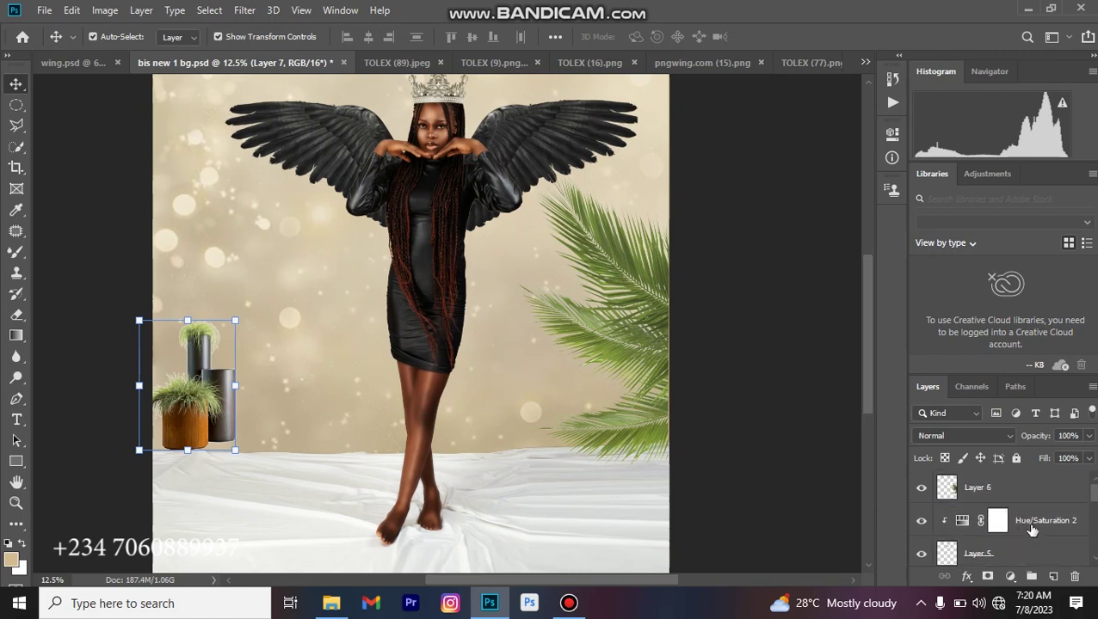
{"action": "scroll", "coordinate": [1037, 535], "scroll_direction": "down", "scroll_amount": 2}
{"action": "left_click_drag", "start_coordinate": [1016, 551], "coordinate": [1015, 519]}
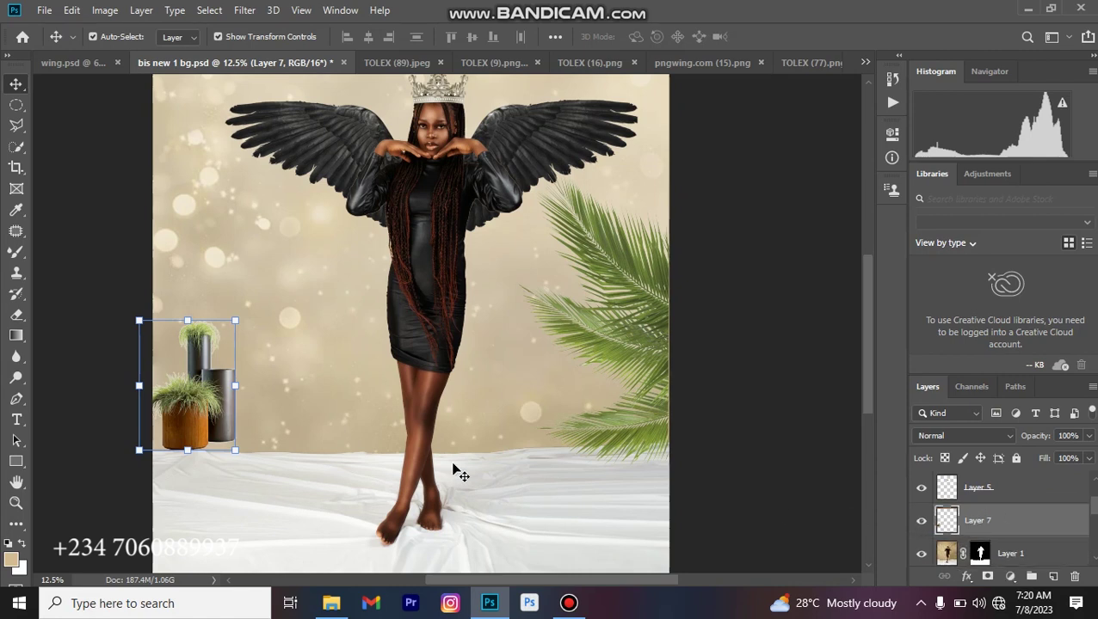
{"action": "left_click_drag", "start_coordinate": [200, 368], "coordinate": [200, 436]}
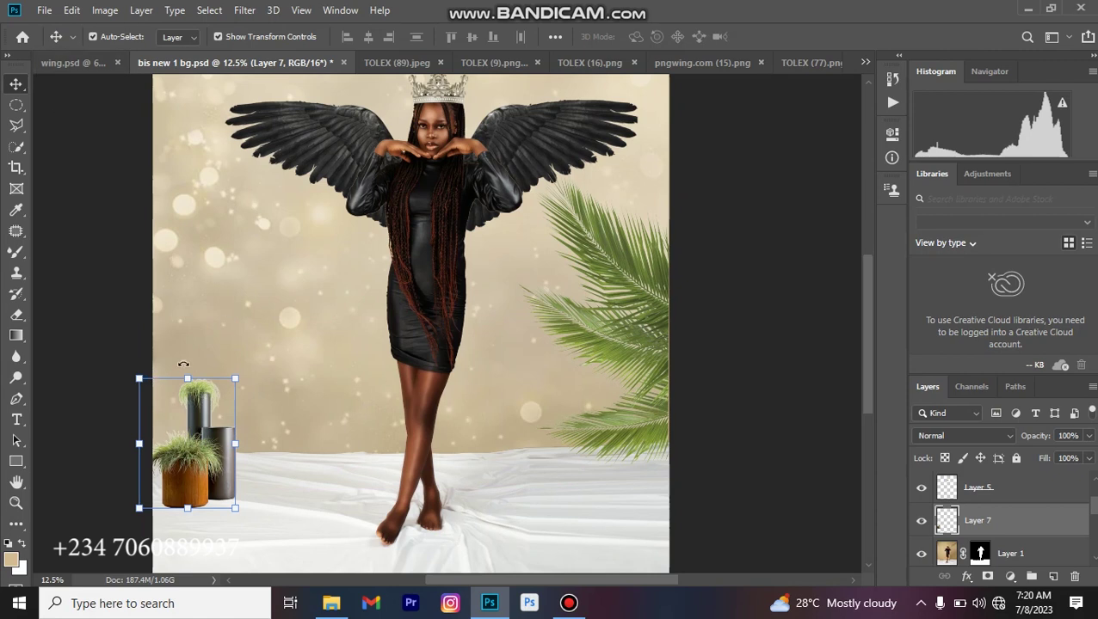
Enlarge the planters to about 156% and settle them on the cloth at the picture's left edge
{"action": "left_click_drag", "start_coordinate": [138, 379], "coordinate": [94, 300]}
{"action": "left_click_drag", "start_coordinate": [179, 393], "coordinate": [198, 416]}
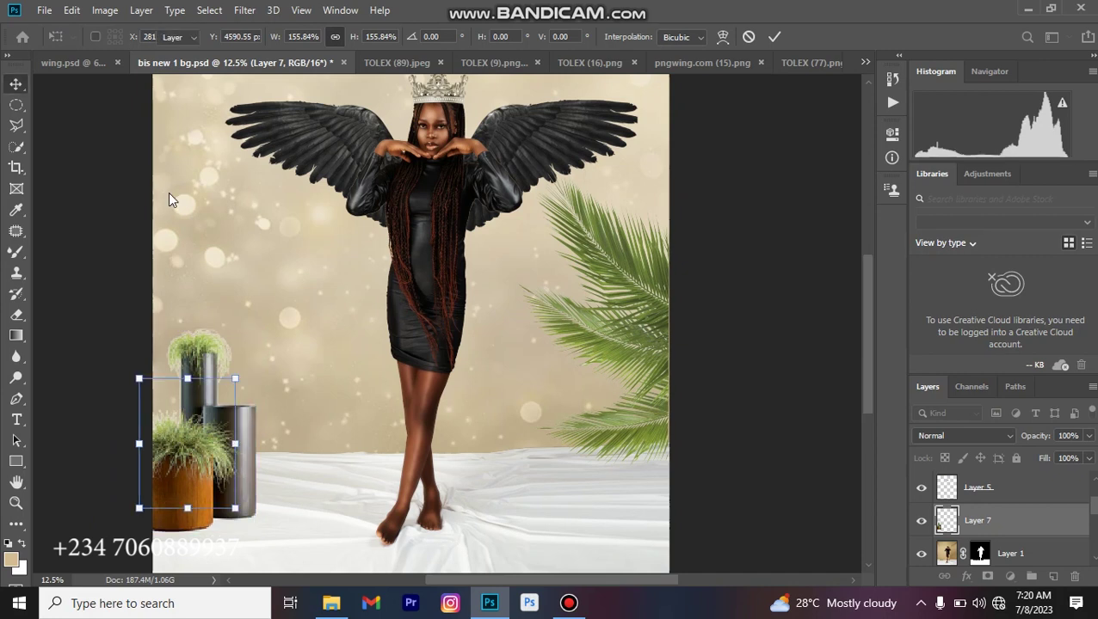
{"action": "key", "text": "Return"}
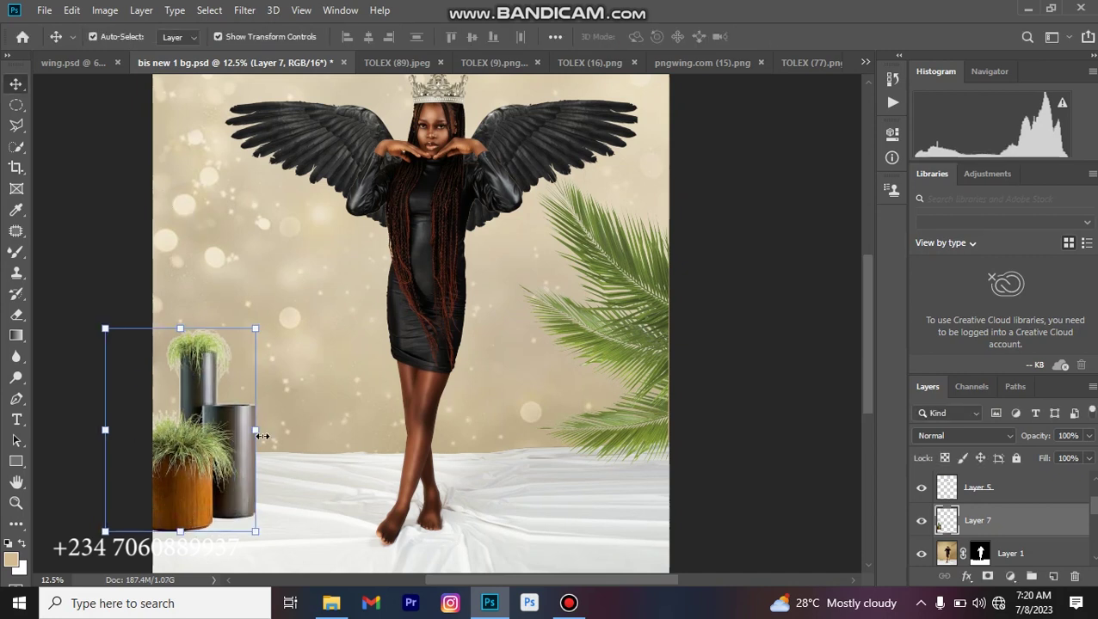
{"action": "left_click", "coordinate": [225, 277]}
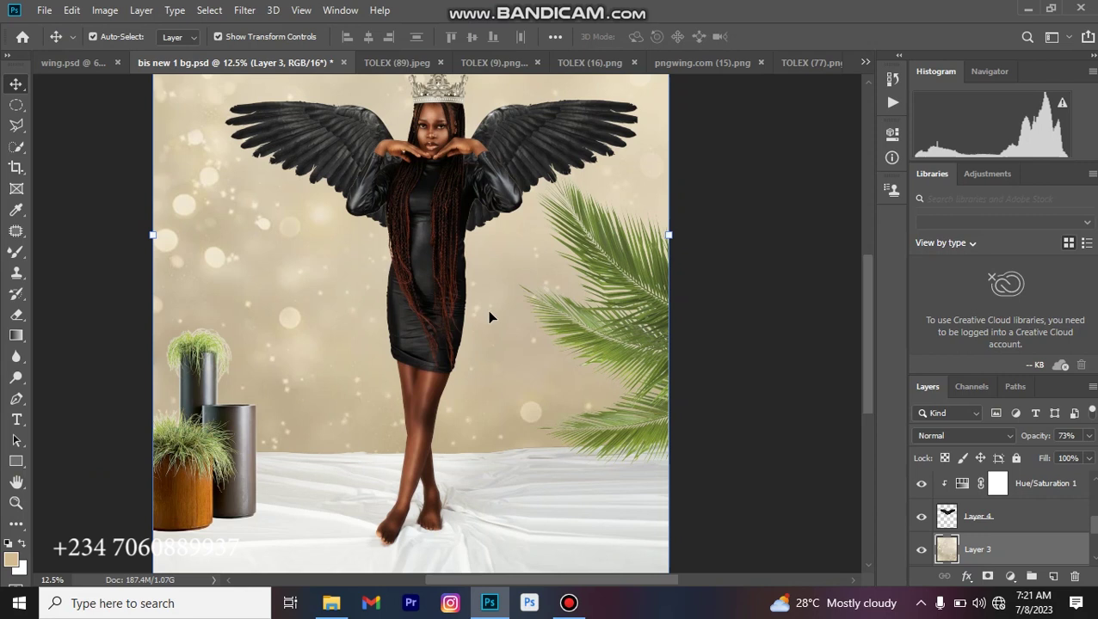
Copy the red rose petals from their source image into bis new 1 bg.psd and place them beside the figure's legs
{"action": "key", "text": "ctrl"}
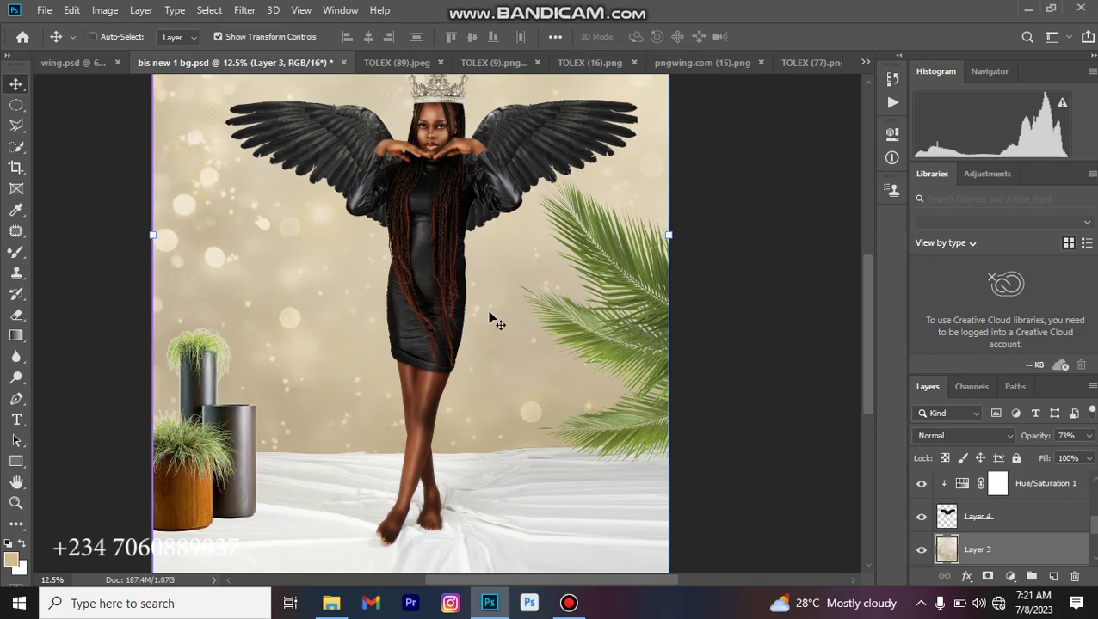
{"action": "key", "text": "ctrl+Tab"}
{"action": "left_click_drag", "start_coordinate": [453, 400], "coordinate": [402, 396]}
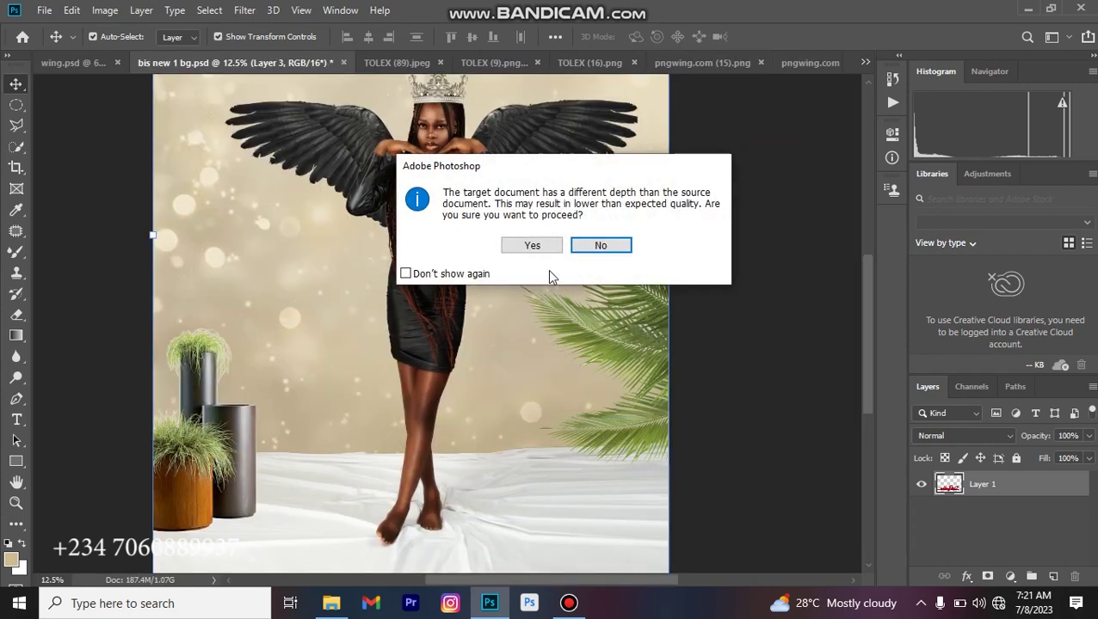
{"action": "left_click", "coordinate": [521, 247]}
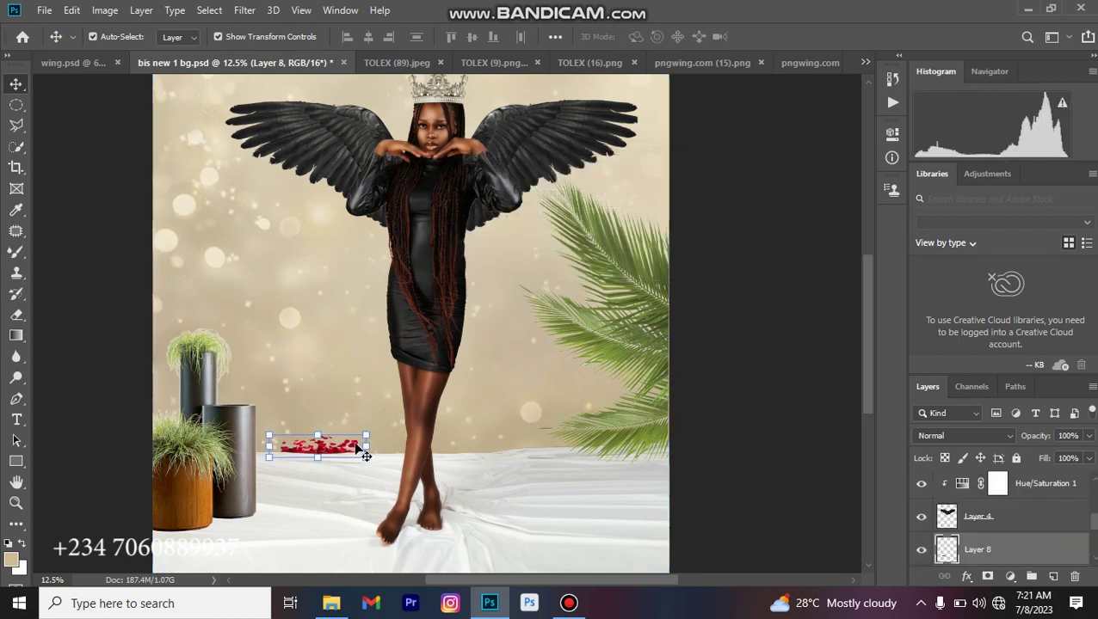
{"action": "left_click_drag", "start_coordinate": [329, 443], "coordinate": [385, 453]}
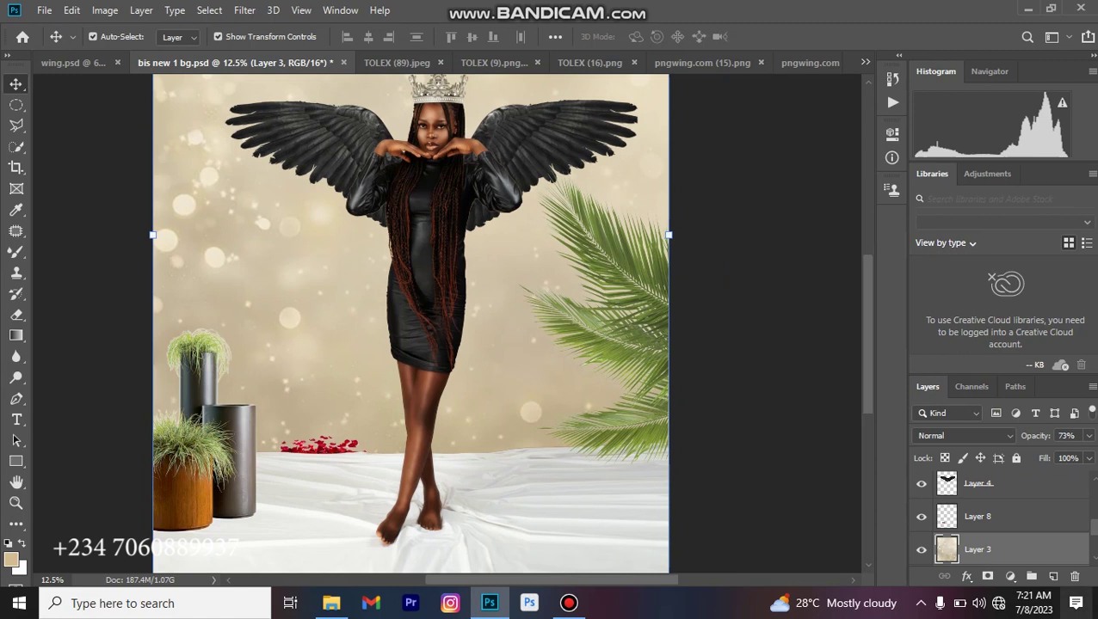
{"action": "left_click", "coordinate": [330, 456]}
{"action": "left_click_drag", "start_coordinate": [332, 455], "coordinate": [379, 422]}
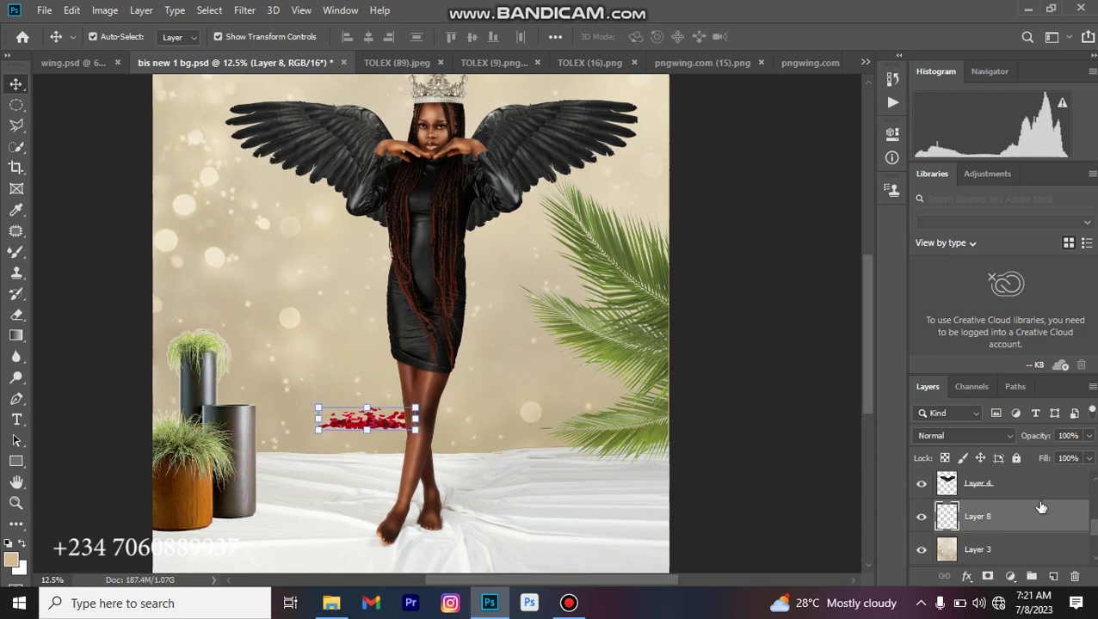
Move the petals' layer between Layer 7 and Layer 1, and lower the petals onto the floor at the figure's feet
{"action": "scroll", "coordinate": [1030, 525], "scroll_direction": "up", "scroll_amount": 1}
{"action": "scroll", "coordinate": [1022, 550], "scroll_direction": "up", "scroll_amount": 1}
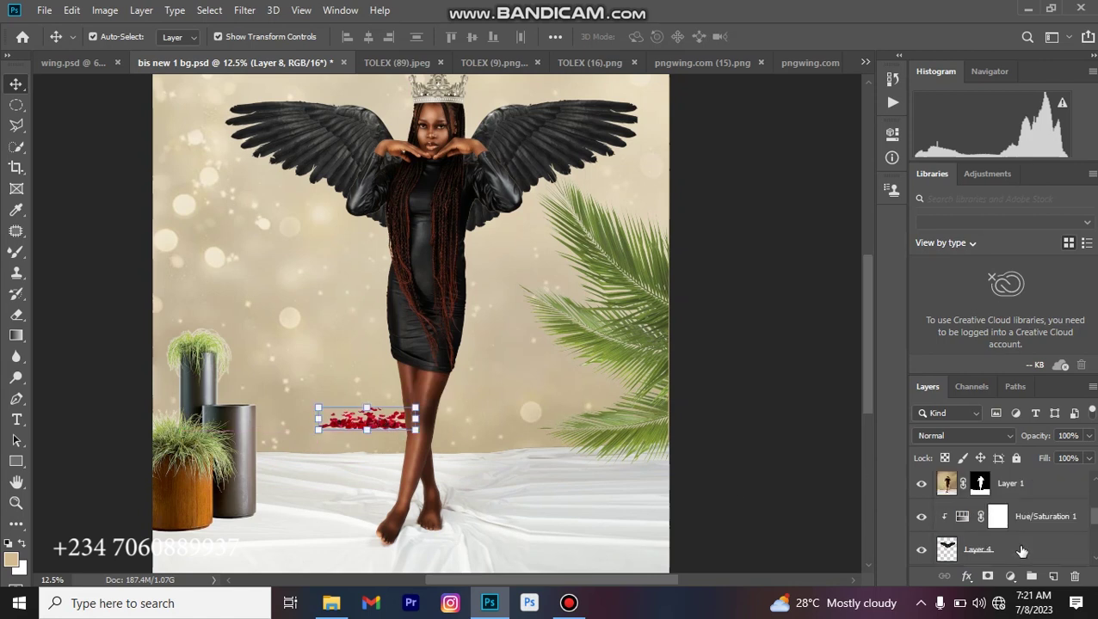
{"action": "key", "text": "ctrl+bracketright"}
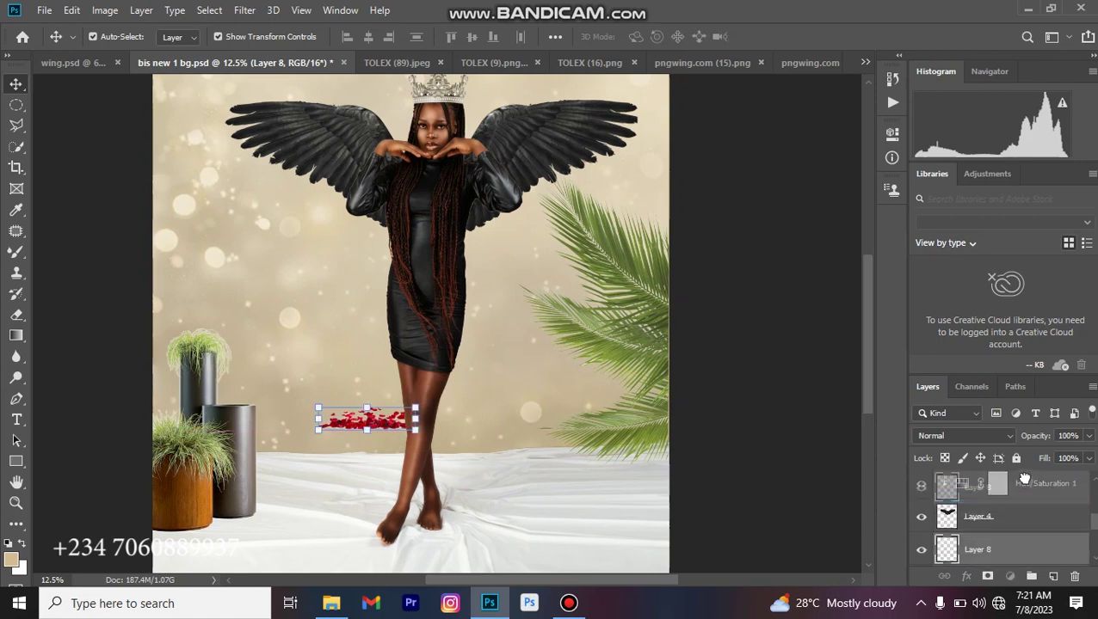
{"action": "scroll", "coordinate": [1016, 515], "scroll_direction": "up", "scroll_amount": 2}
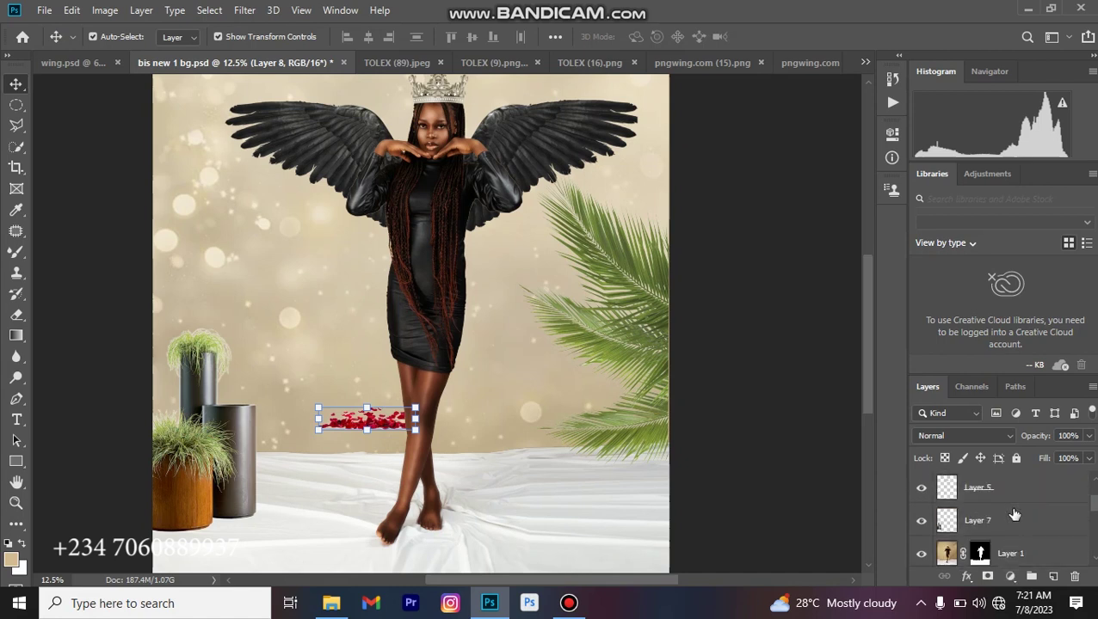
{"action": "scroll", "coordinate": [1014, 518], "scroll_direction": "down", "scroll_amount": 1}
{"action": "left_click_drag", "start_coordinate": [1012, 552], "coordinate": [1005, 508]}
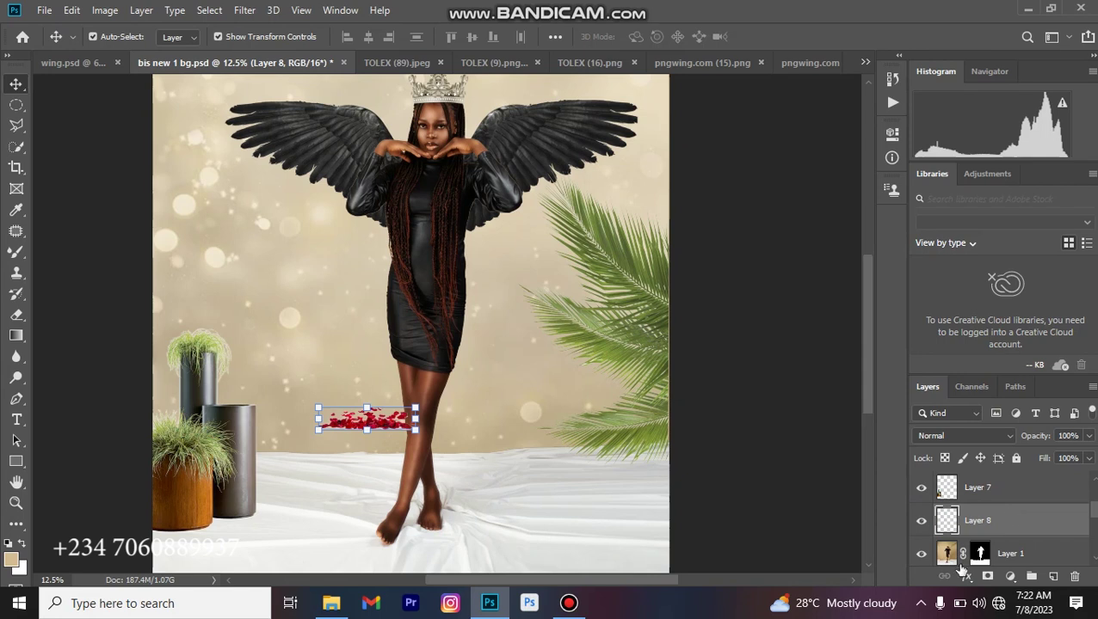
{"action": "left_click_drag", "start_coordinate": [387, 422], "coordinate": [412, 548]}
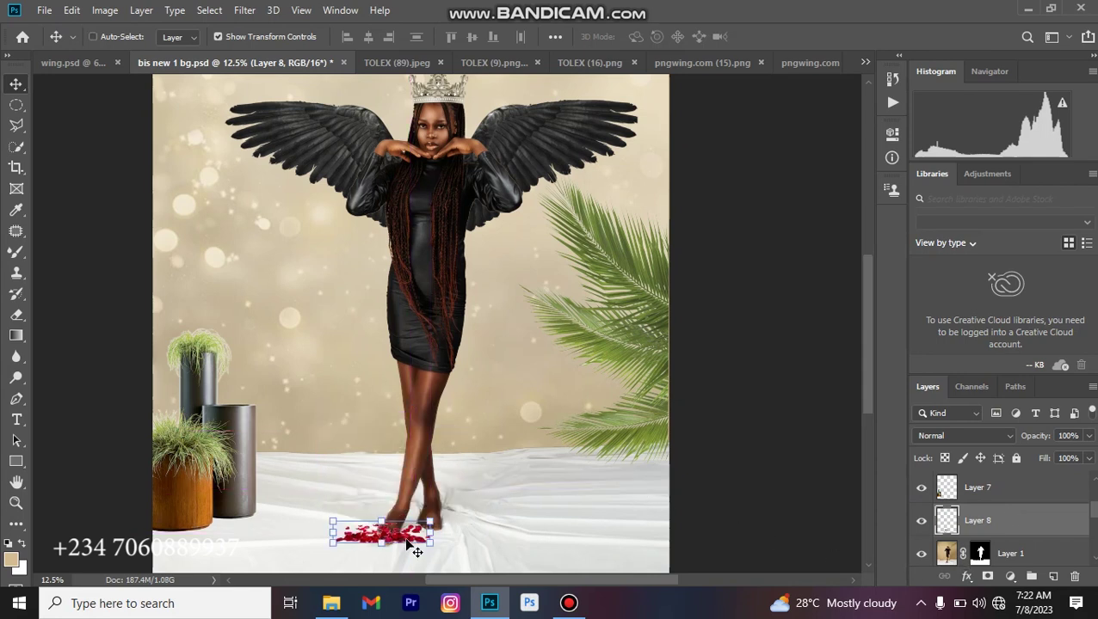
Enlarge the rose petals to about 337% and spread them over the cloth in front of the feet
{"action": "key", "text": "ctrl+minus"}
{"action": "left_click_drag", "start_coordinate": [447, 489], "coordinate": [581, 490]}
{"action": "left_click_drag", "start_coordinate": [413, 490], "coordinate": [362, 478]}
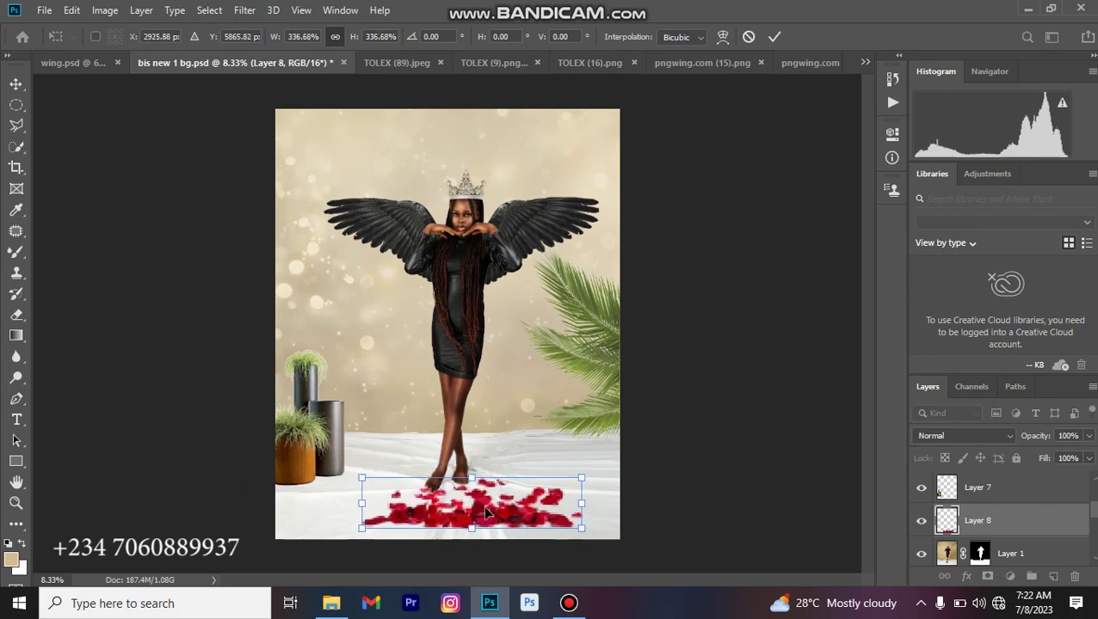
{"action": "left_click_drag", "start_coordinate": [487, 514], "coordinate": [486, 519]}
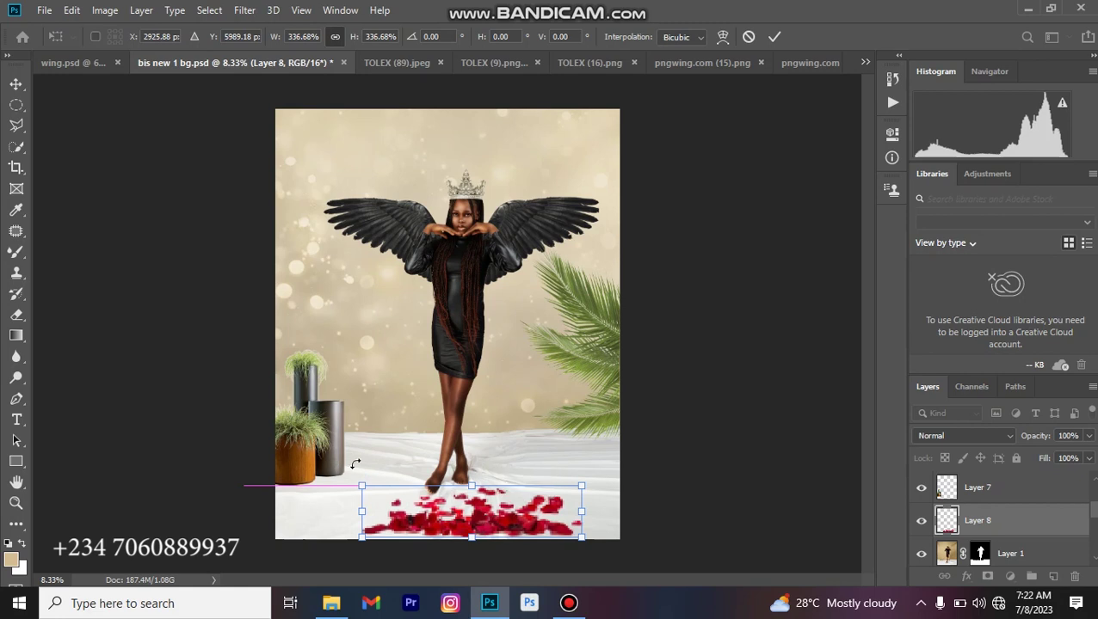
{"action": "key", "text": "Return"}
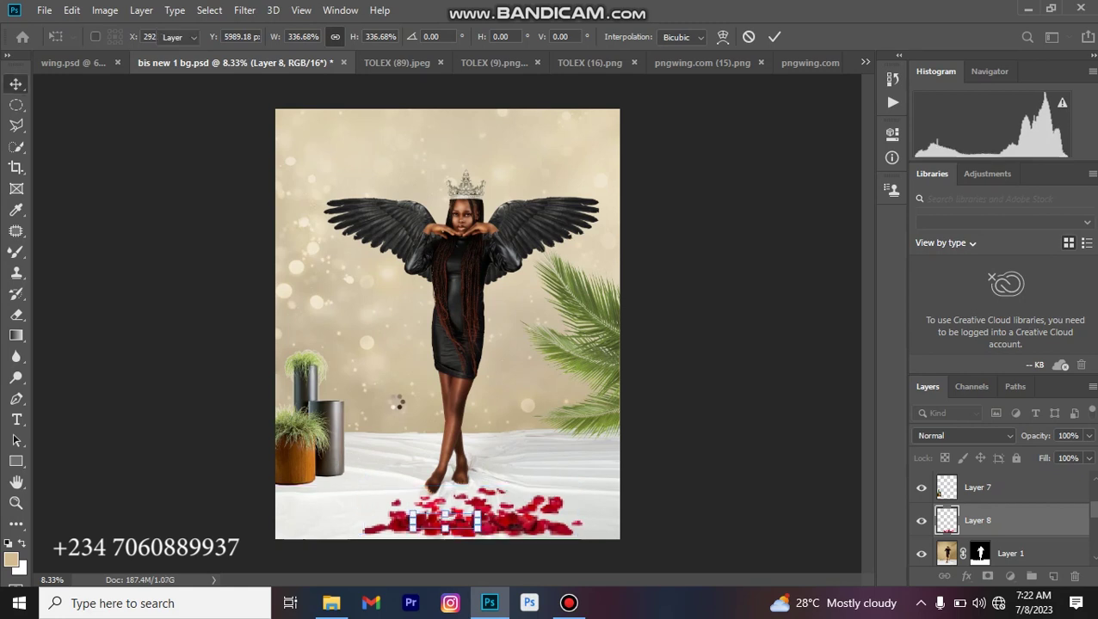
Lower the planters toward the picture's lower edge, enlarge them to about 126% and nudge them slightly inward
{"action": "left_click", "coordinate": [321, 434]}
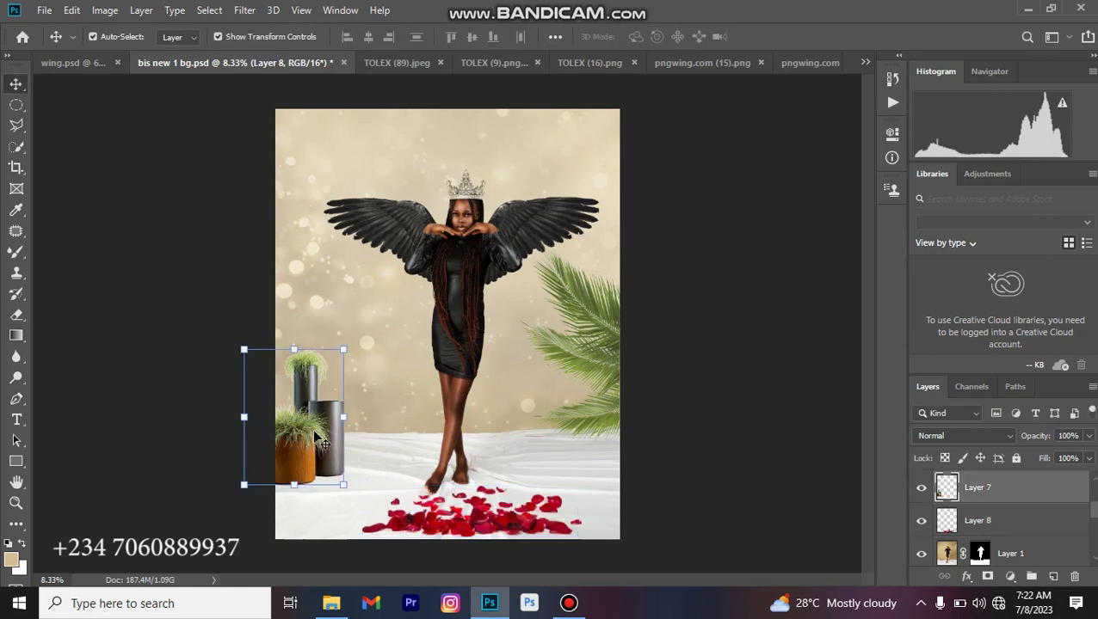
{"action": "left_click_drag", "start_coordinate": [320, 434], "coordinate": [314, 474]}
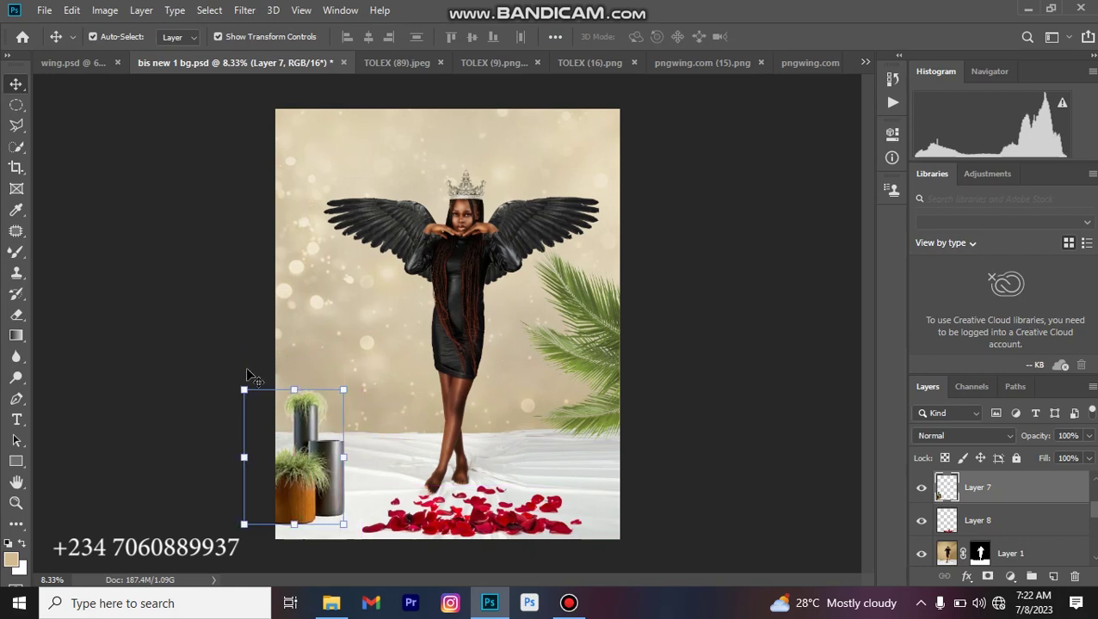
{"action": "left_click_drag", "start_coordinate": [243, 370], "coordinate": [232, 343]}
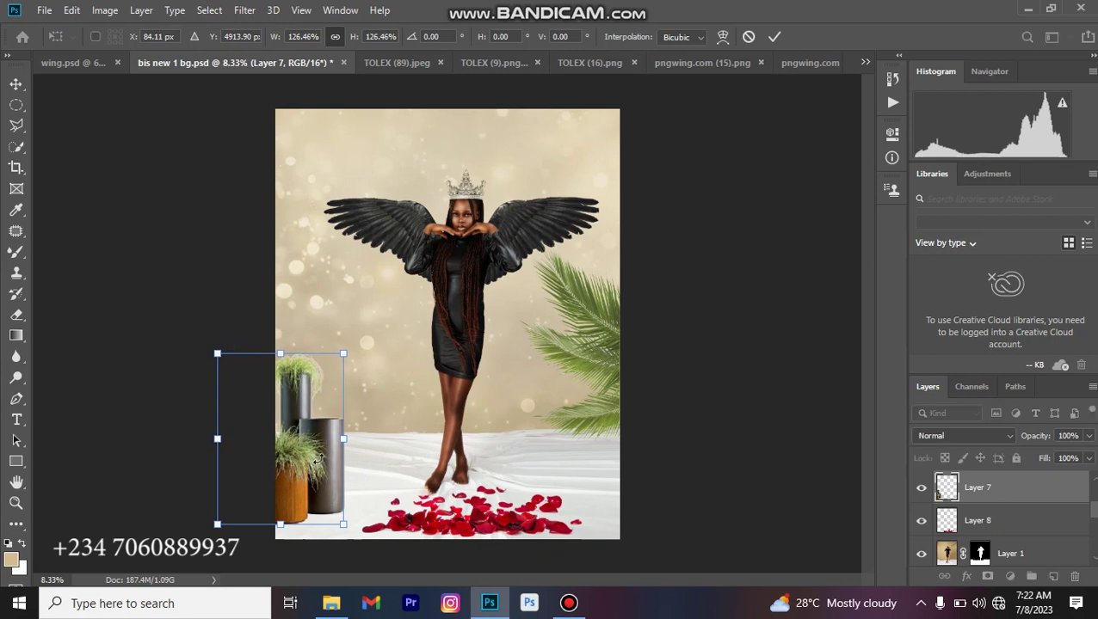
{"action": "left_click_drag", "start_coordinate": [312, 454], "coordinate": [319, 454]}
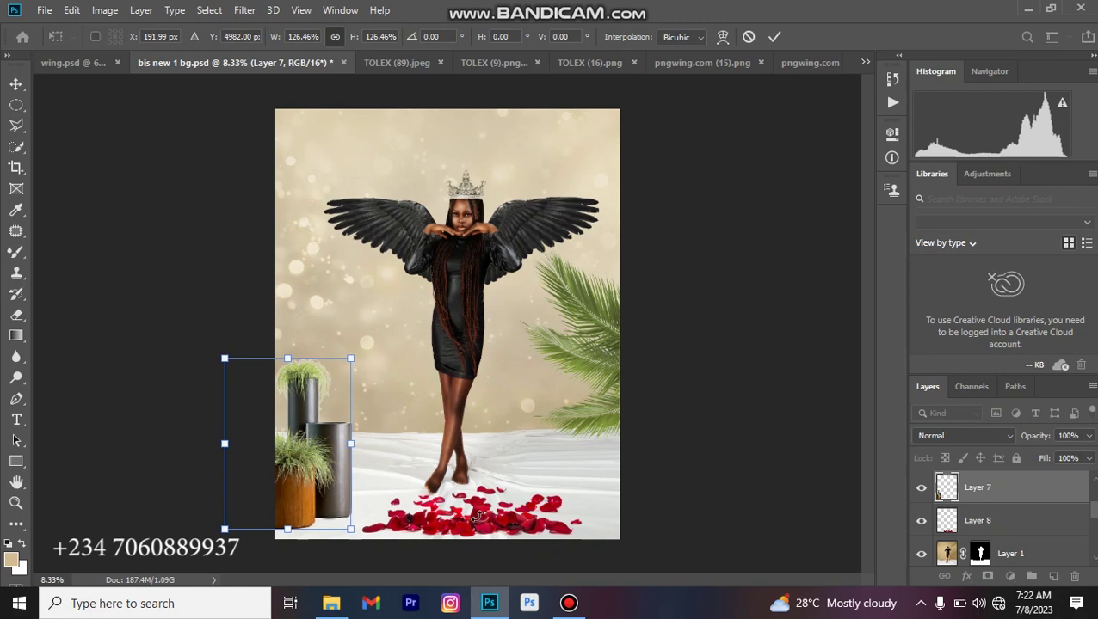
{"action": "key", "text": "Return"}
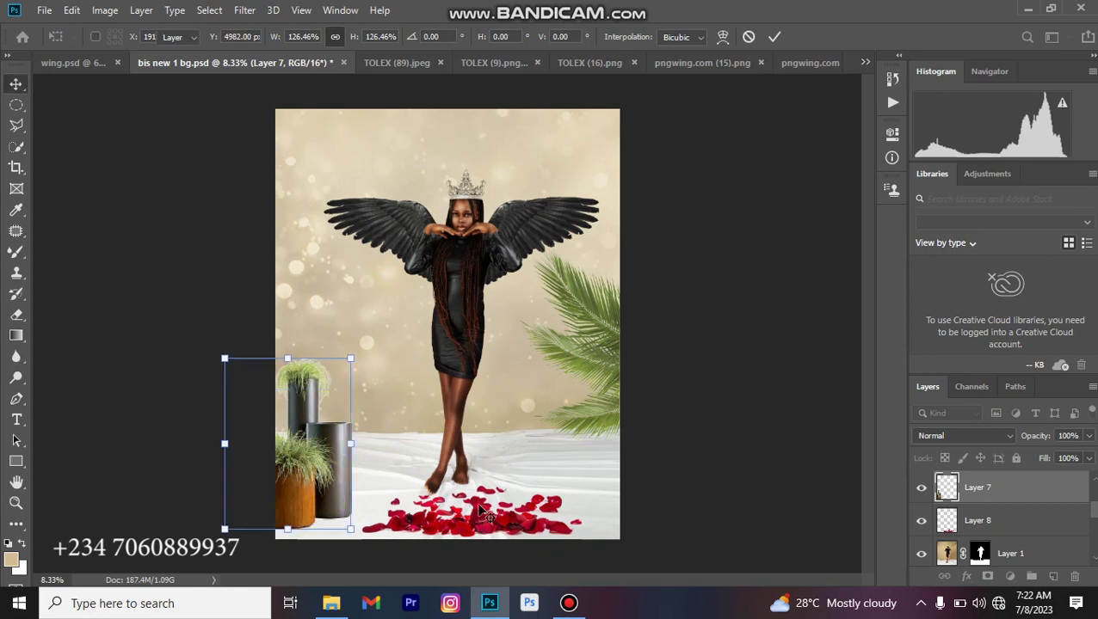
Enlarge the rose petals to about 113% and align them with the picture's lower edge beside the planters
{"action": "left_click", "coordinate": [481, 506]}
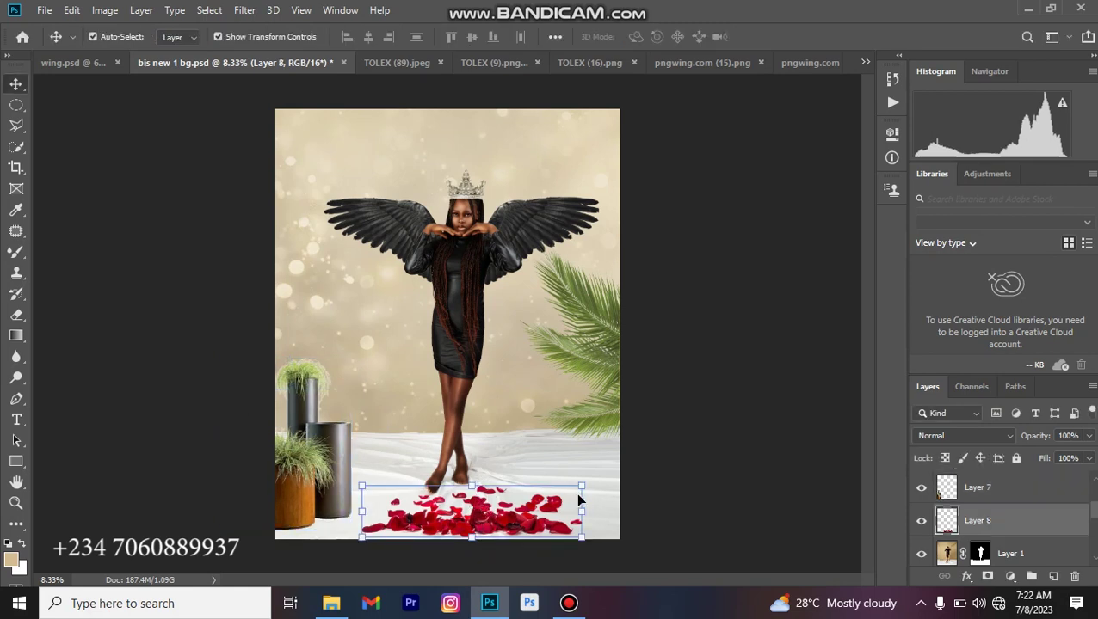
{"action": "left_click_drag", "start_coordinate": [582, 489], "coordinate": [611, 478]}
{"action": "left_click_drag", "start_coordinate": [514, 508], "coordinate": [507, 509]}
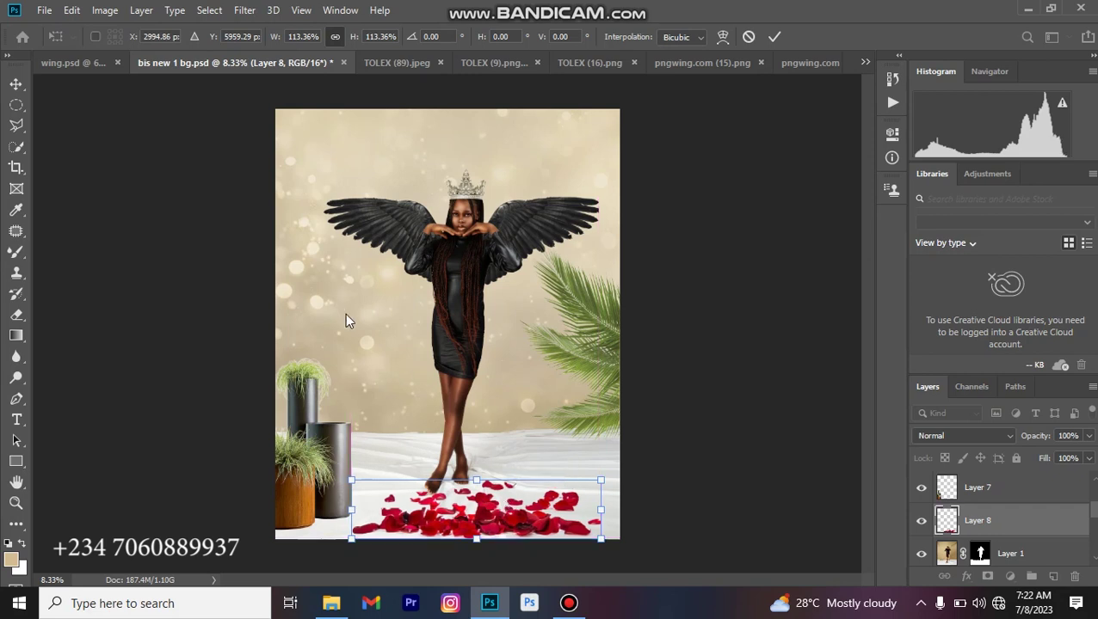
{"action": "key", "text": "ctrl+plus"}
{"action": "key", "text": "ctrl+plus"}
{"action": "scroll", "coordinate": [395, 351], "scroll_direction": "down", "scroll_amount": 5}
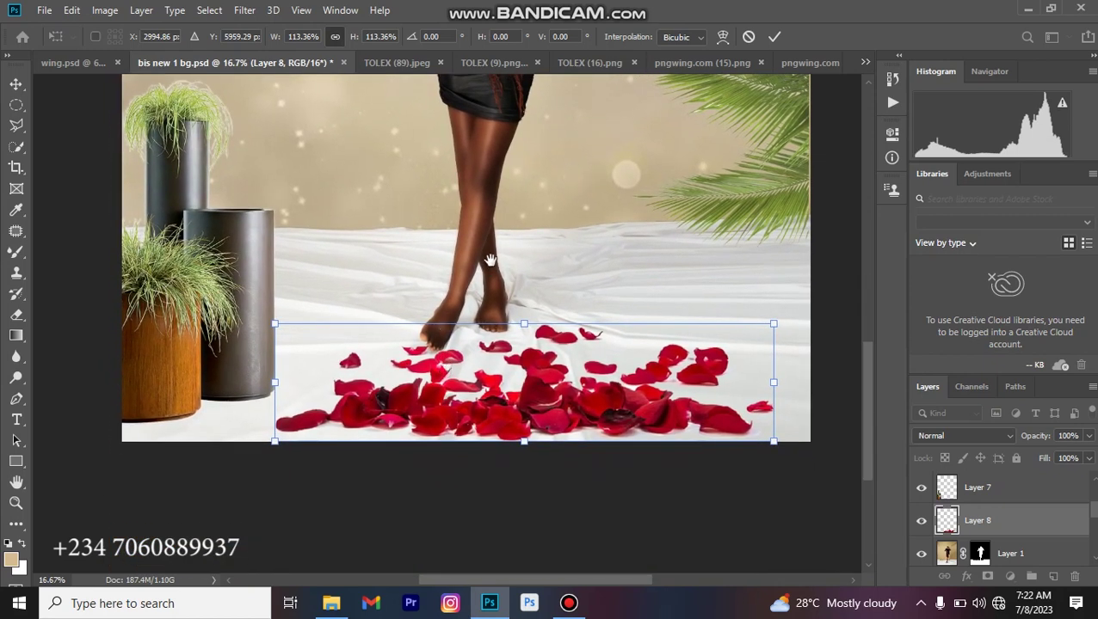
{"action": "left_click_drag", "start_coordinate": [492, 255], "coordinate": [486, 300]}
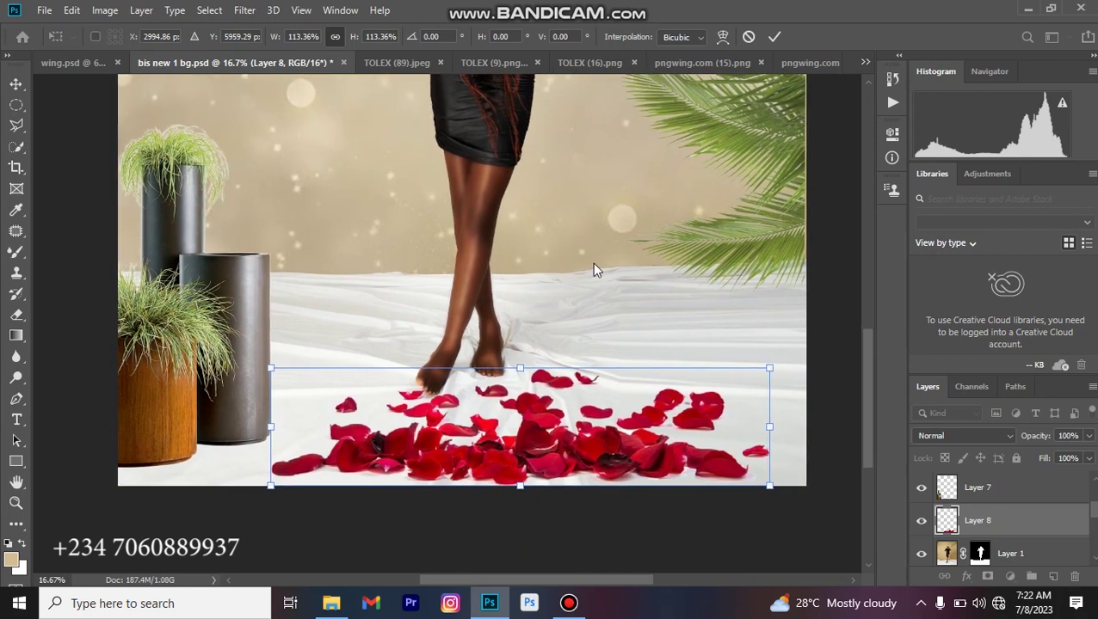
{"action": "key", "text": "Return"}
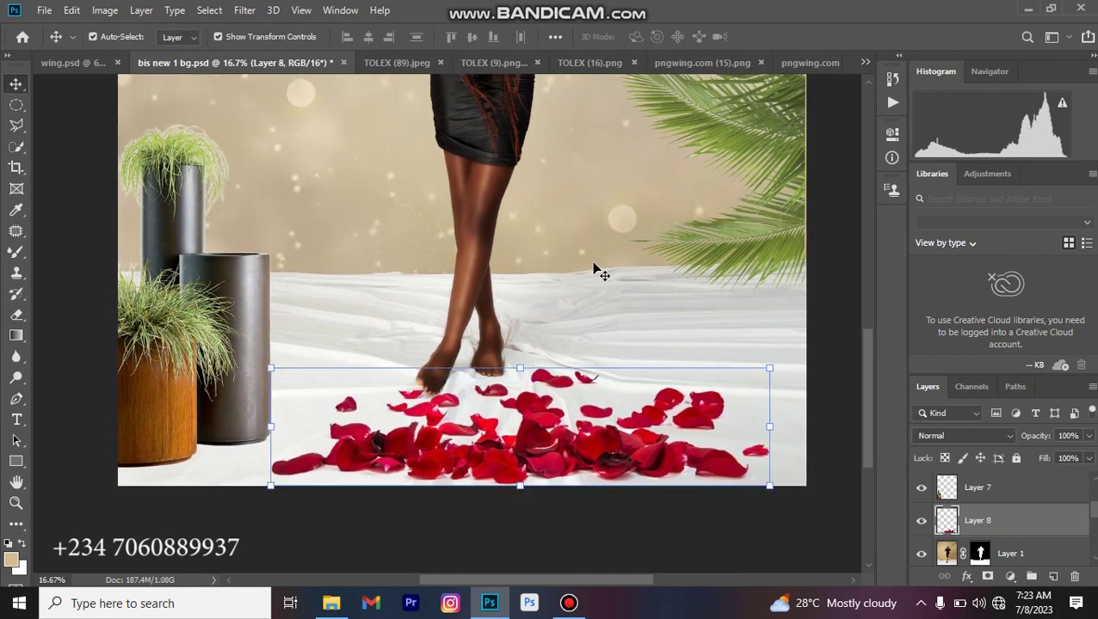
{"action": "left_click", "coordinate": [593, 270]}
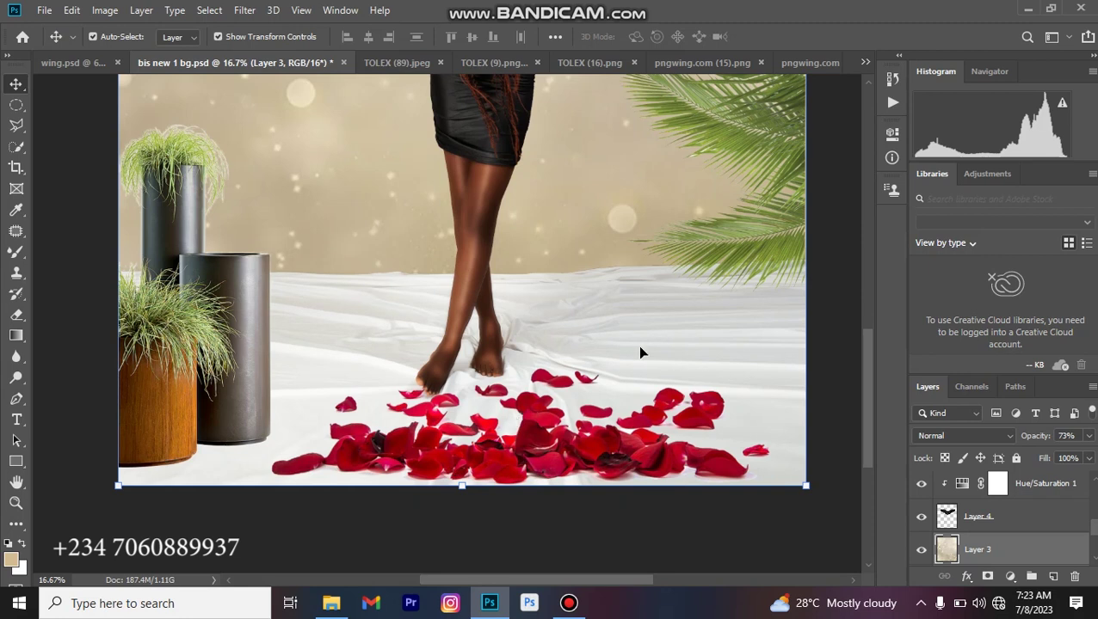
Select the planters, rose petals and palm leaves layers (Layers 7, 8 and 6) together and merge them into one layer
{"action": "scroll", "coordinate": [642, 370], "scroll_direction": "up", "scroll_amount": 2}
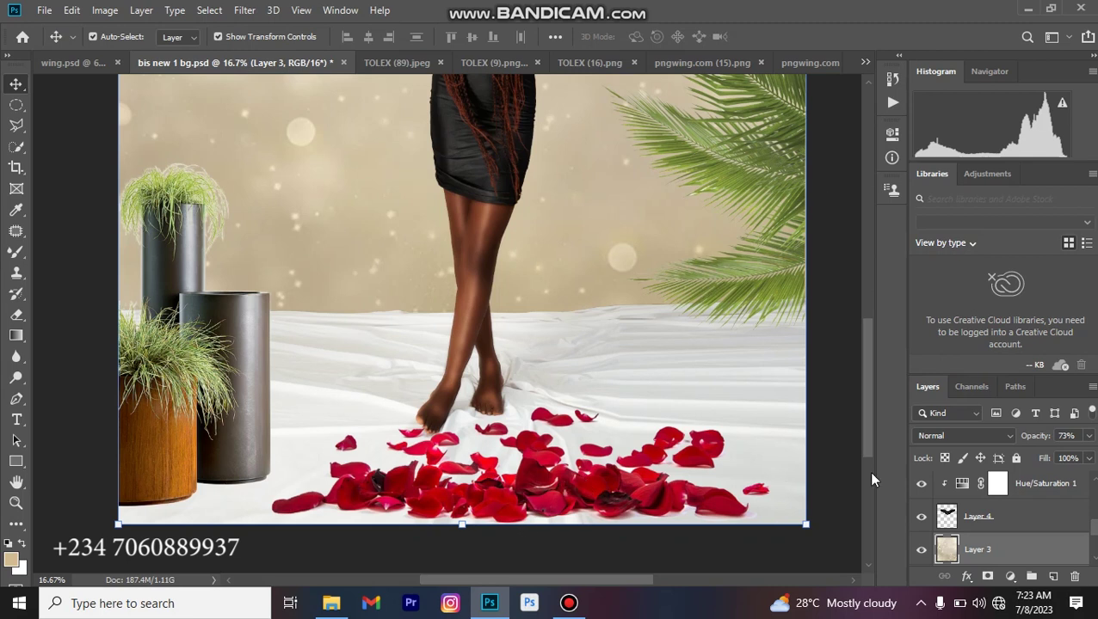
{"action": "scroll", "coordinate": [1065, 544], "scroll_direction": "down", "scroll_amount": 3}
{"action": "scroll", "coordinate": [1067, 546], "scroll_direction": "down", "scroll_amount": 1}
{"action": "scroll", "coordinate": [1066, 546], "scroll_direction": "up", "scroll_amount": 1}
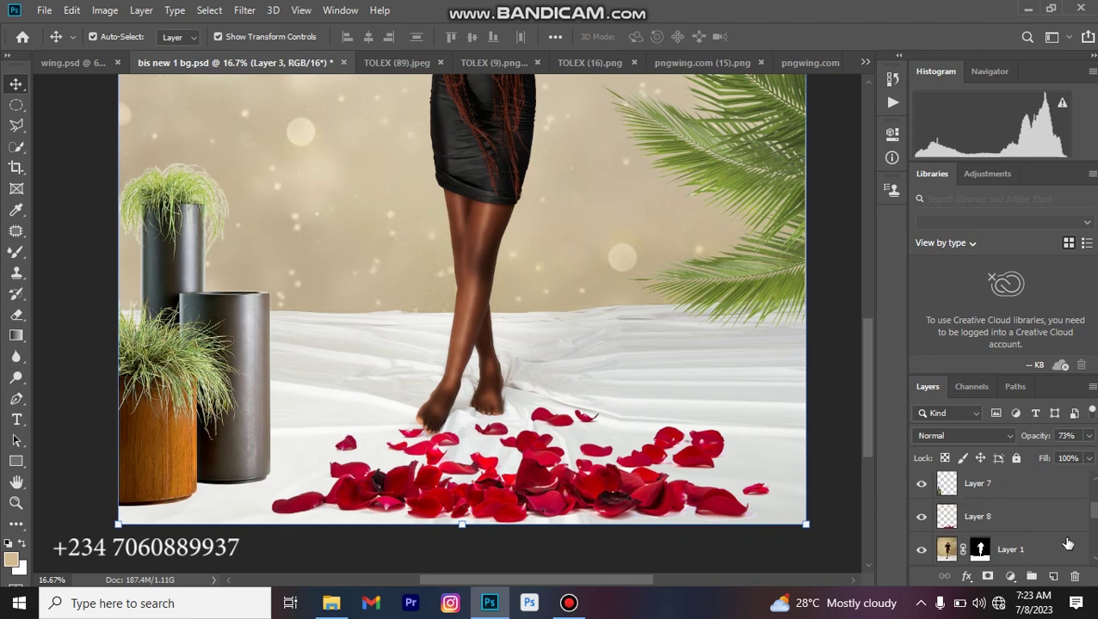
{"action": "left_click", "coordinate": [982, 487]}
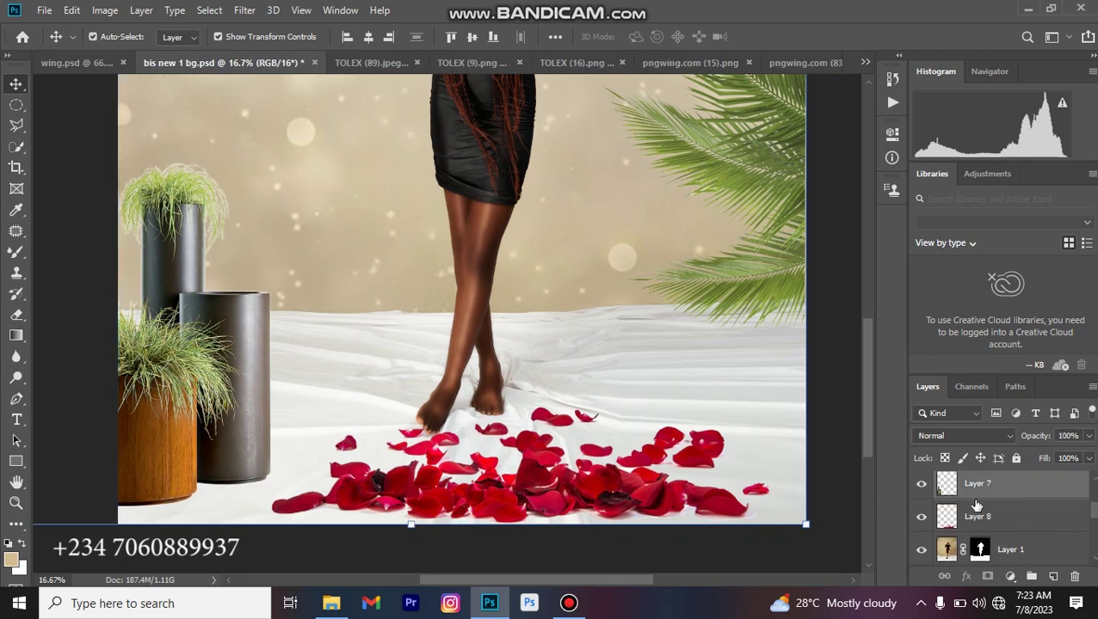
{"action": "left_click", "coordinate": [985, 531]}
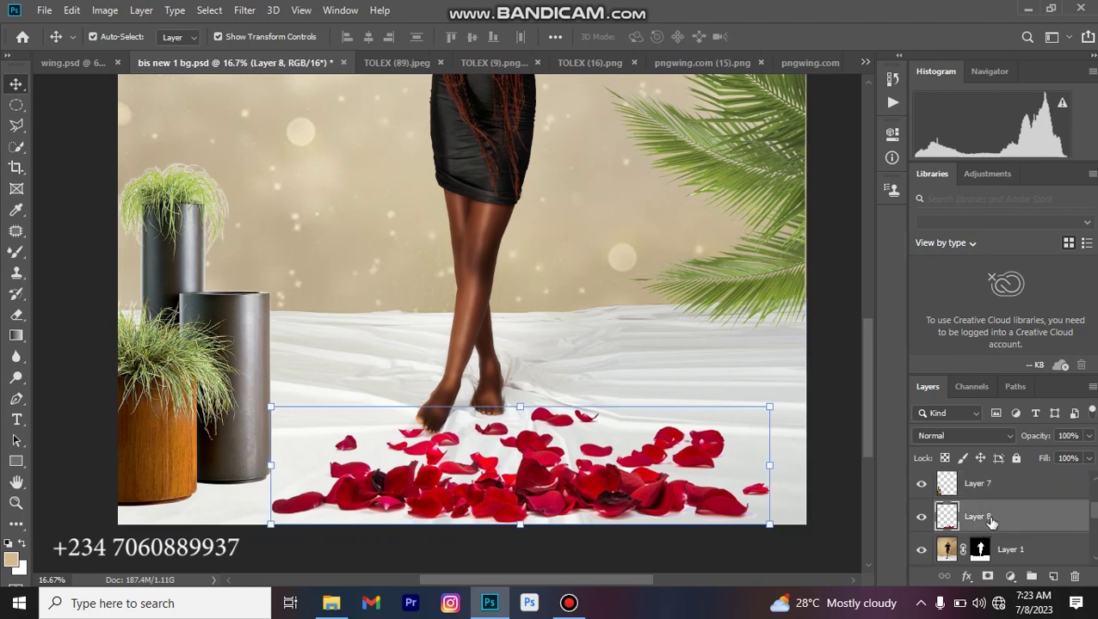
{"action": "left_click", "coordinate": [994, 486], "text": "shift"}
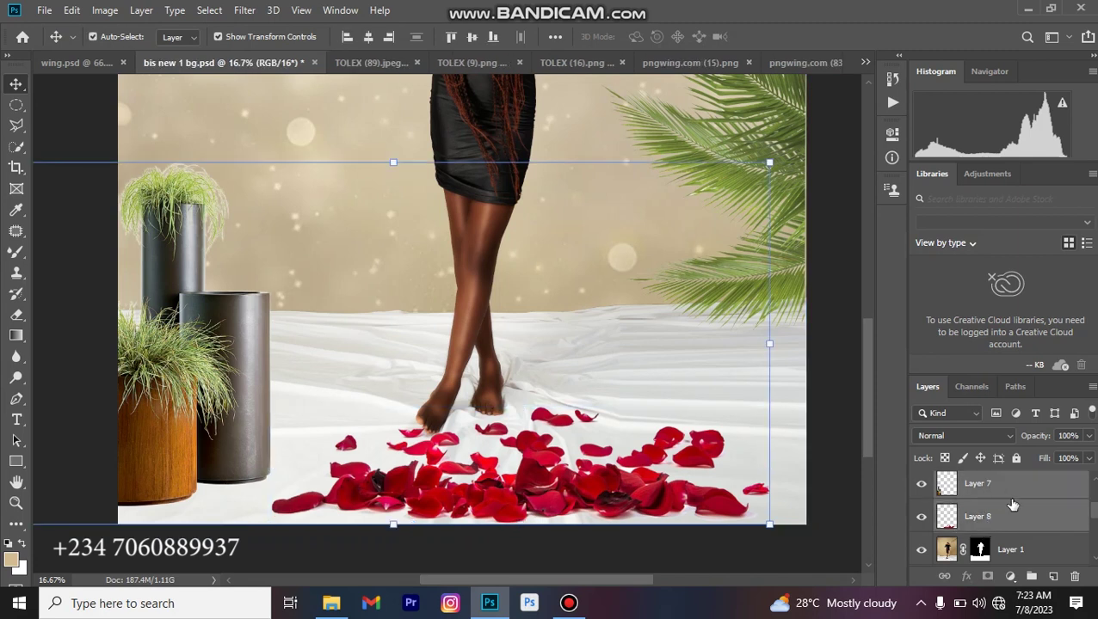
{"action": "scroll", "coordinate": [1019, 516], "scroll_direction": "down", "scroll_amount": 3}
{"action": "scroll", "coordinate": [1026, 519], "scroll_direction": "down", "scroll_amount": 3}
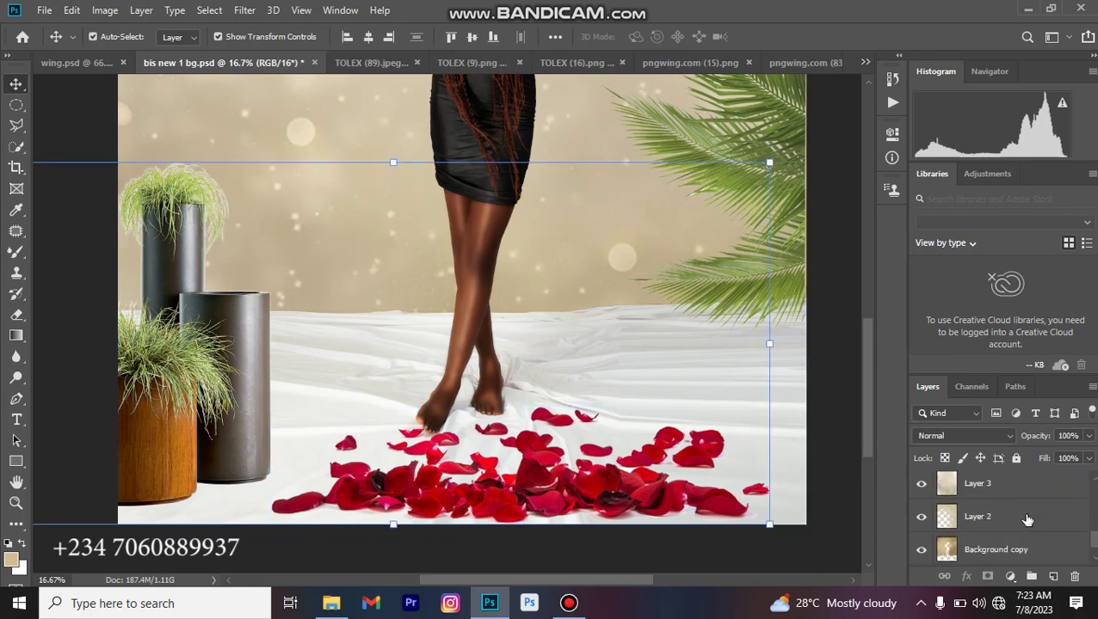
{"action": "scroll", "coordinate": [1026, 519], "scroll_direction": "up", "scroll_amount": 6}
{"action": "scroll", "coordinate": [1026, 519], "scroll_direction": "down", "scroll_amount": 3}
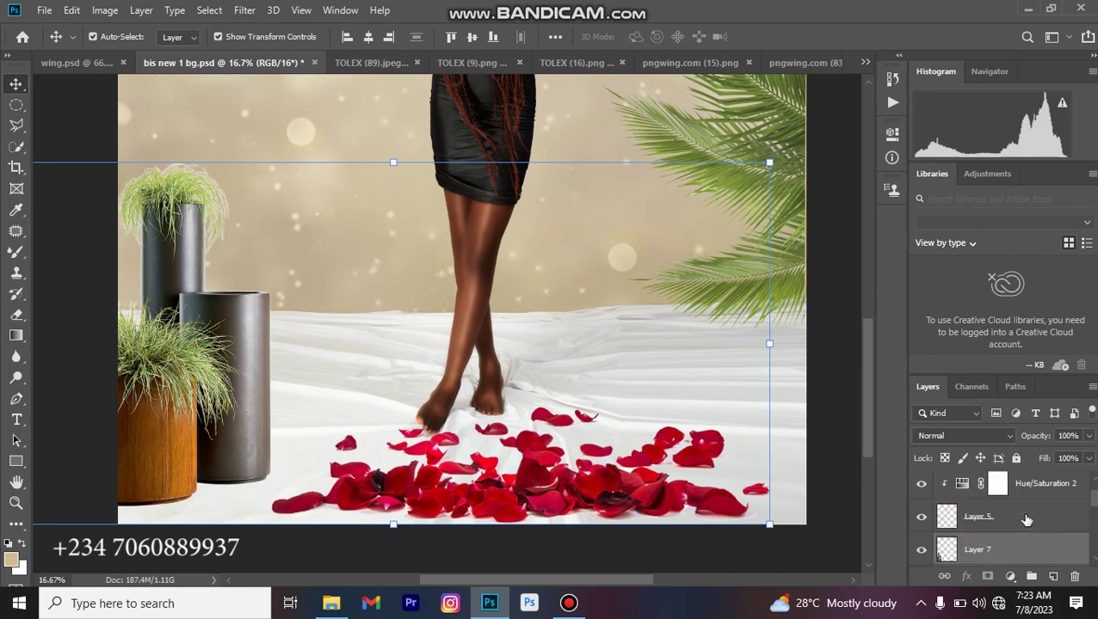
{"action": "left_click", "coordinate": [984, 482]}
{"action": "scroll", "coordinate": [1004, 521], "scroll_direction": "down", "scroll_amount": 2}
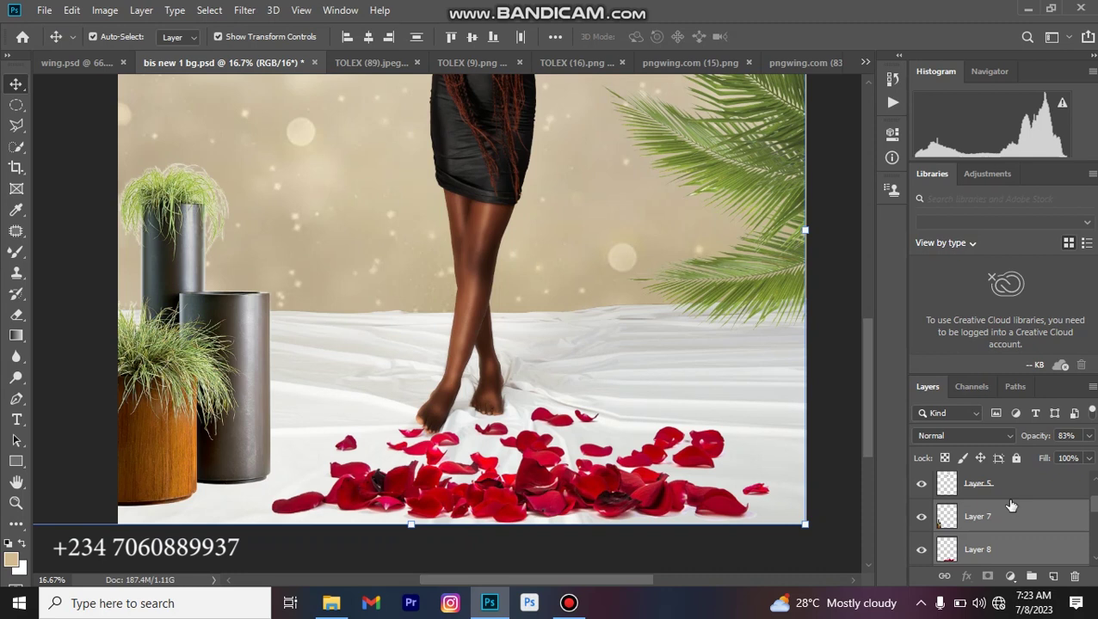
{"action": "key", "text": "ctrl+z"}
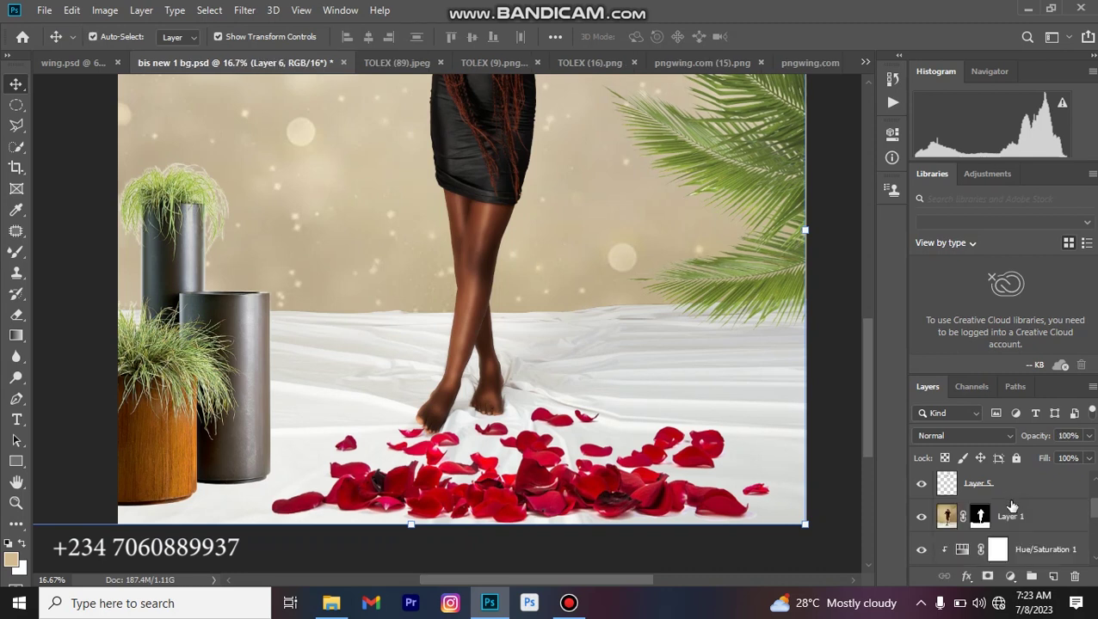
Add a Hue/Saturation adjustment with Colorize enabled above the merged props layer and clip it to that layer
{"action": "left_click", "coordinate": [1010, 576]}
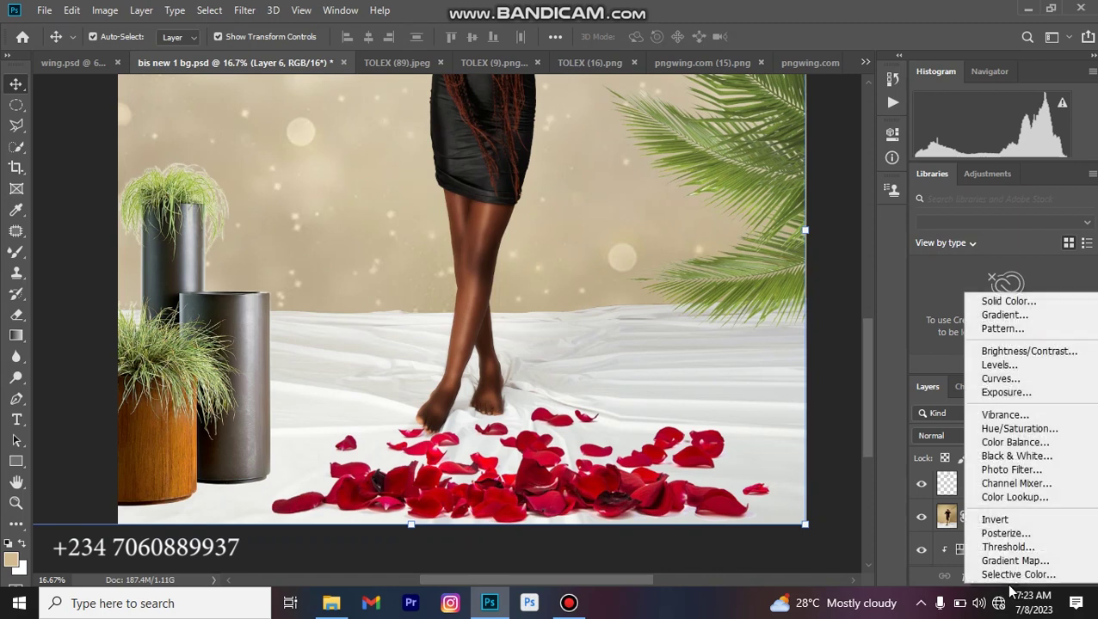
{"action": "left_click", "coordinate": [1029, 429]}
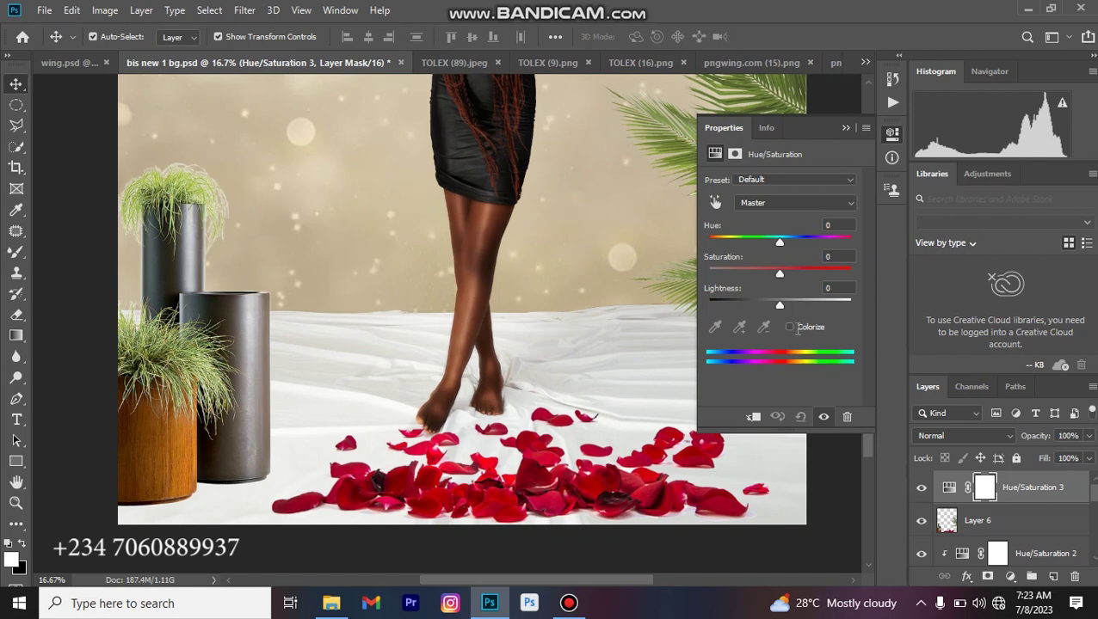
{"action": "left_click", "coordinate": [790, 327]}
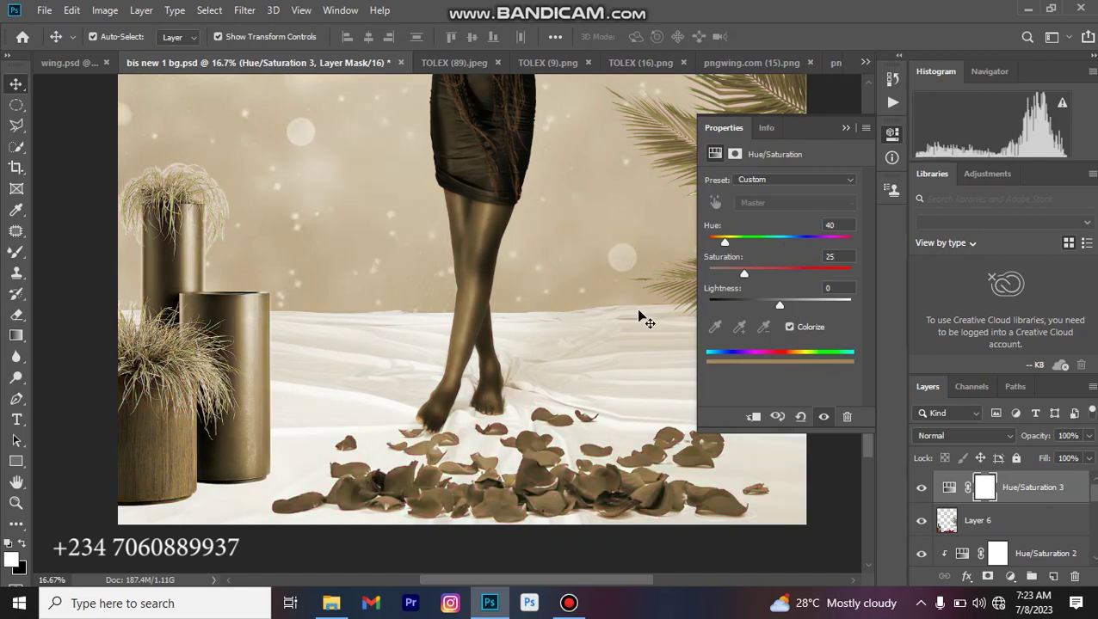
{"action": "scroll", "coordinate": [641, 316], "scroll_direction": "up", "scroll_amount": 1}
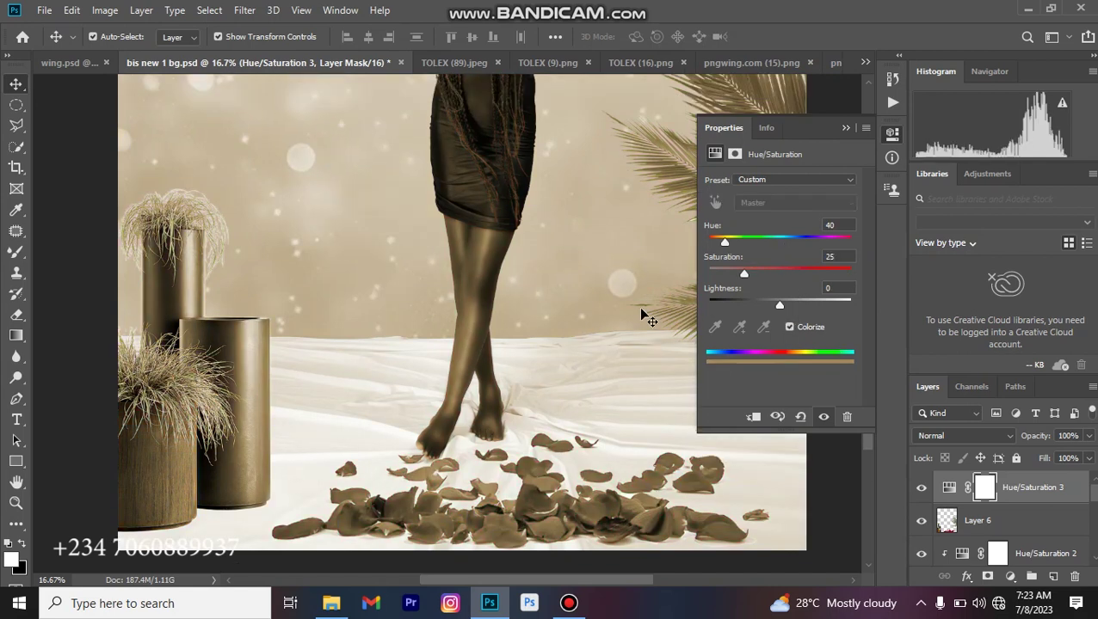
{"action": "scroll", "coordinate": [641, 316], "scroll_direction": "up", "scroll_amount": 8}
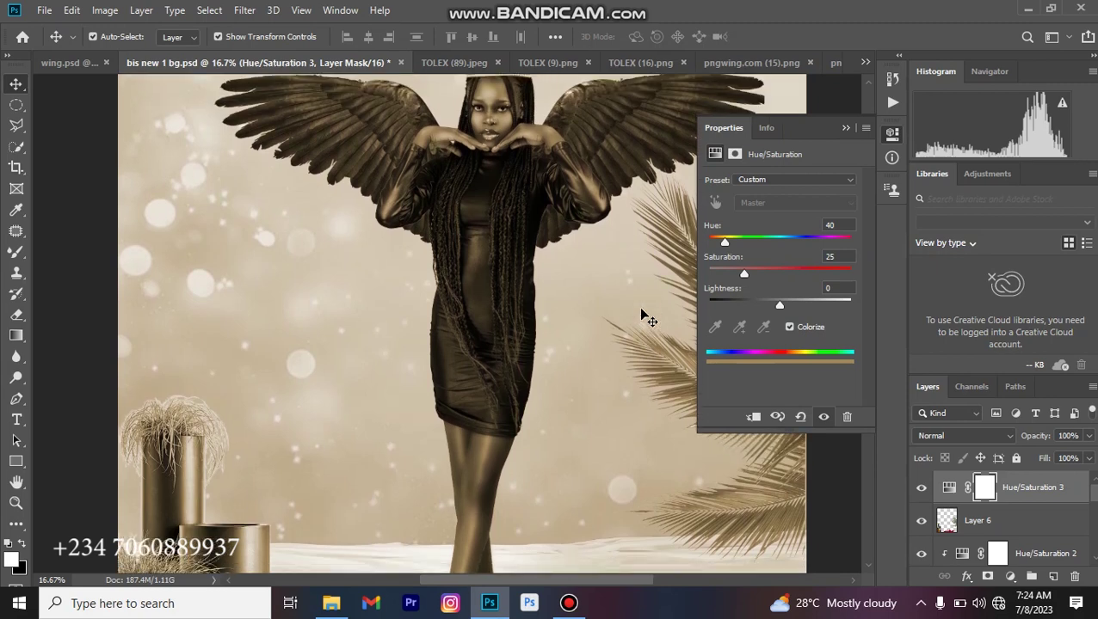
{"action": "scroll", "coordinate": [641, 316], "scroll_direction": "down", "scroll_amount": 3}
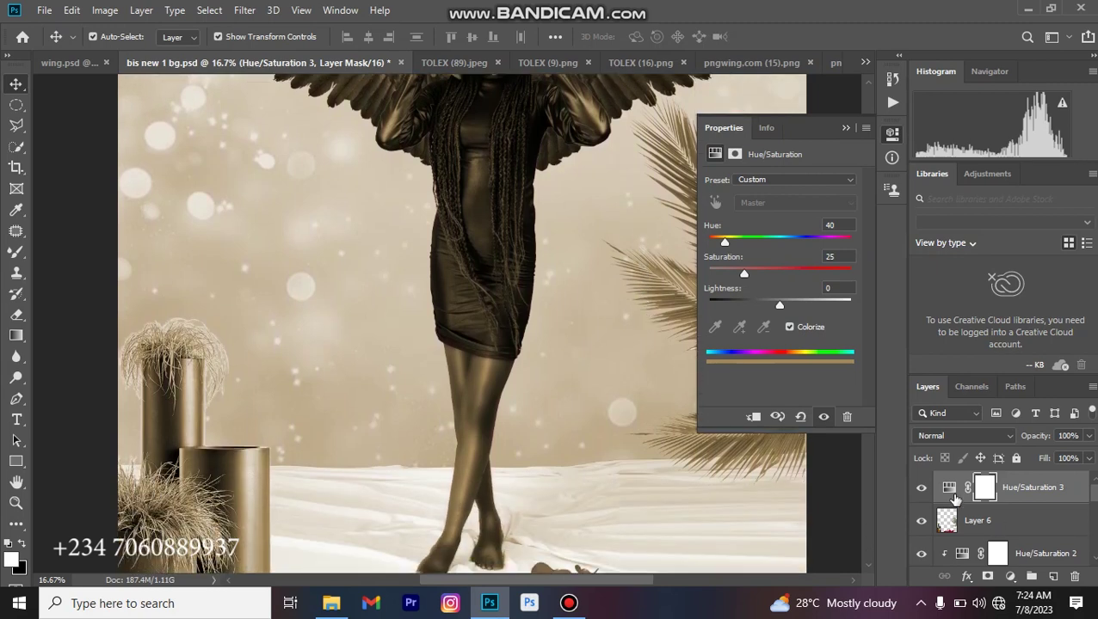
{"action": "right_click", "coordinate": [1020, 489]}
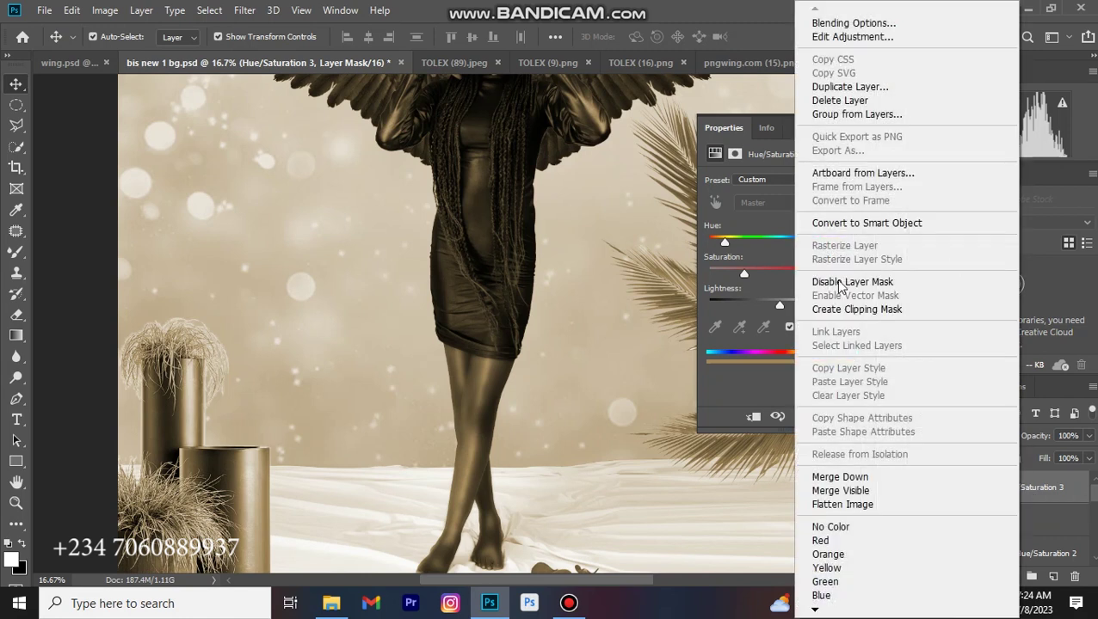
{"action": "left_click", "coordinate": [843, 311]}
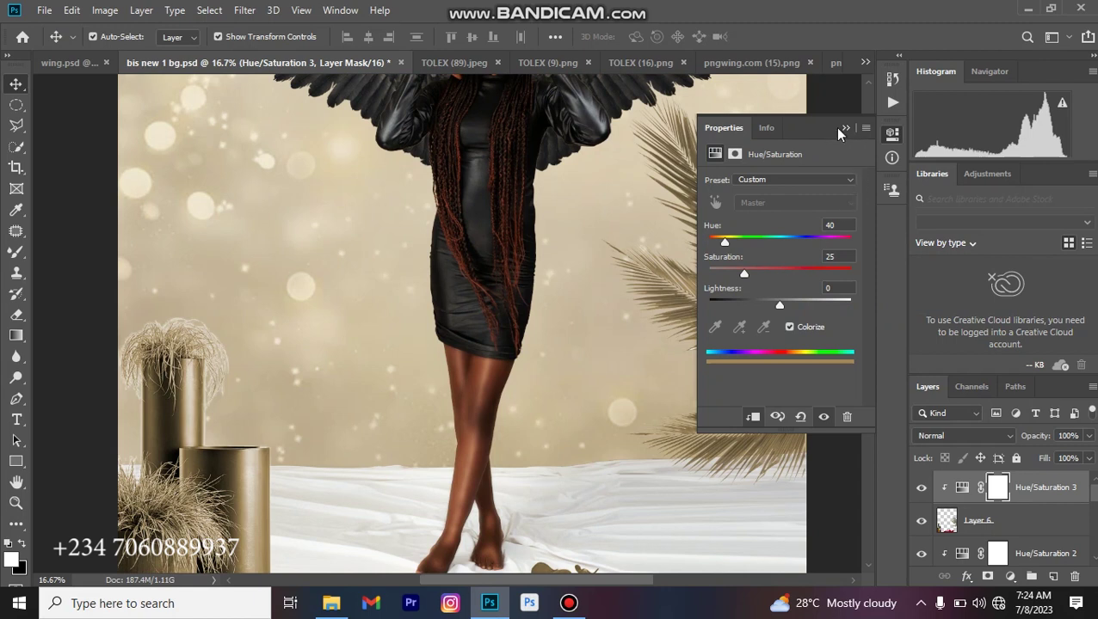
Set the props' Hue/Saturation adjustment to Hue 27, Saturation 38 and Lightness -9
{"action": "scroll", "coordinate": [581, 196], "scroll_direction": "up", "scroll_amount": 1}
{"action": "scroll", "coordinate": [584, 196], "scroll_direction": "up", "scroll_amount": 1}
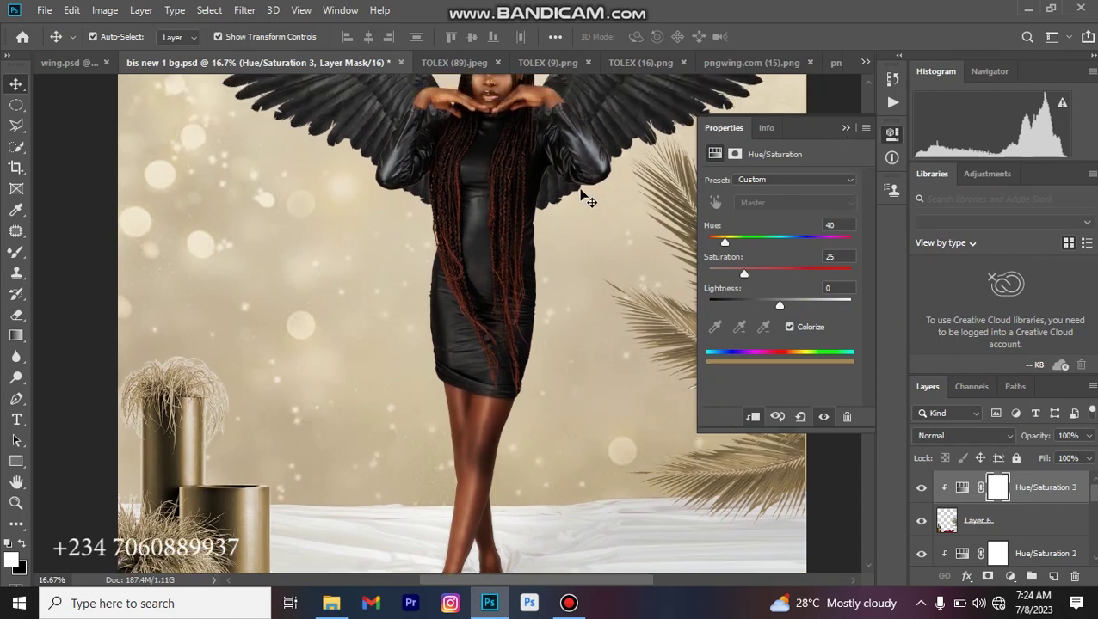
{"action": "key", "text": "ctrl+minus"}
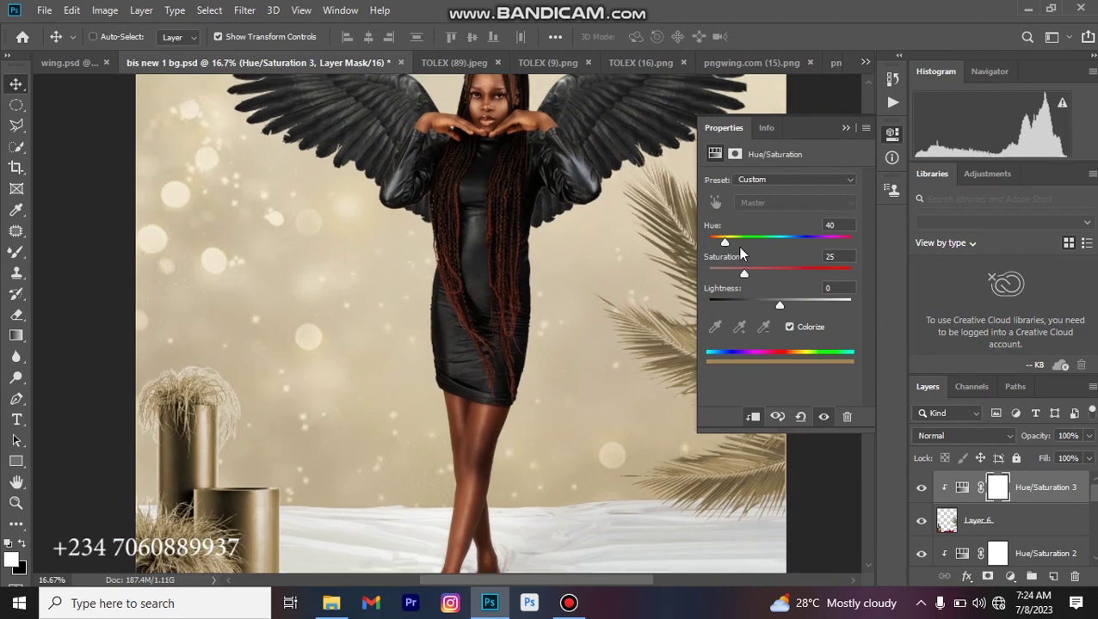
{"action": "key", "text": "ctrl+minus"}
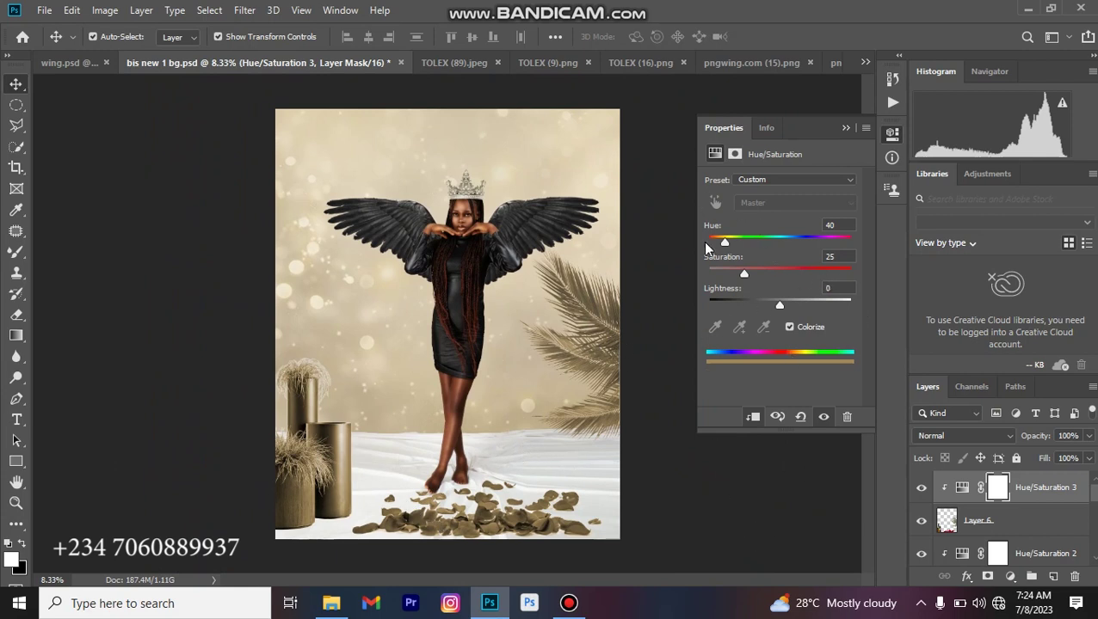
{"action": "mouse_move", "coordinate": [724, 241]}
{"action": "left_mouse_down"}
{"action": "mouse_move", "coordinate": [753, 245]}
{"action": "mouse_move", "coordinate": [700, 249]}
{"action": "mouse_move", "coordinate": [721, 260]}
{"action": "left_mouse_up"}
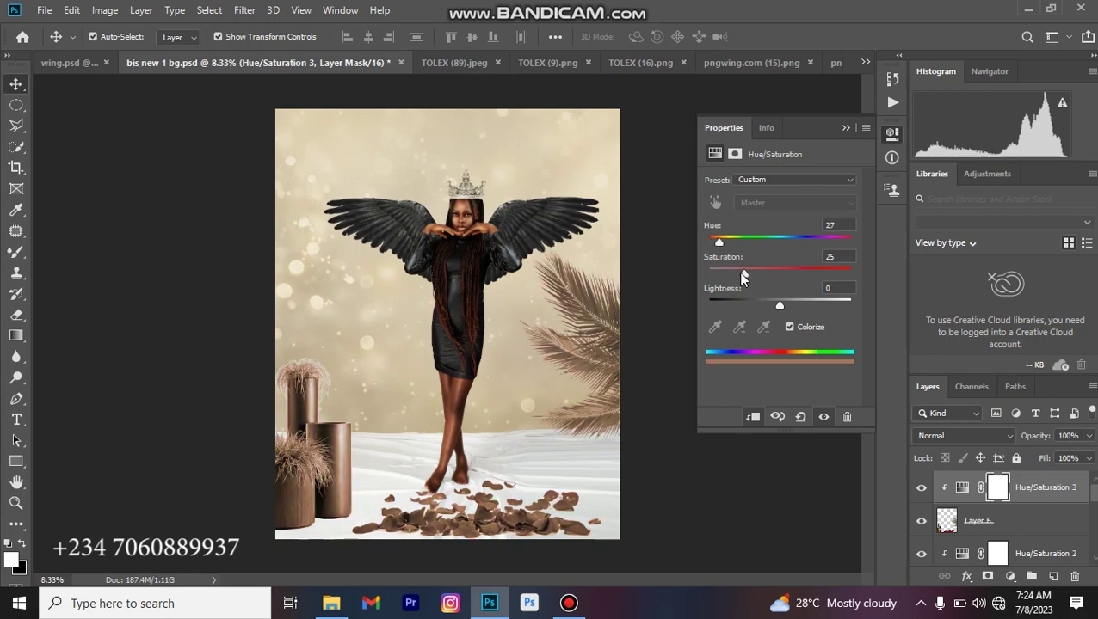
{"action": "left_click_drag", "start_coordinate": [747, 276], "coordinate": [751, 276]}
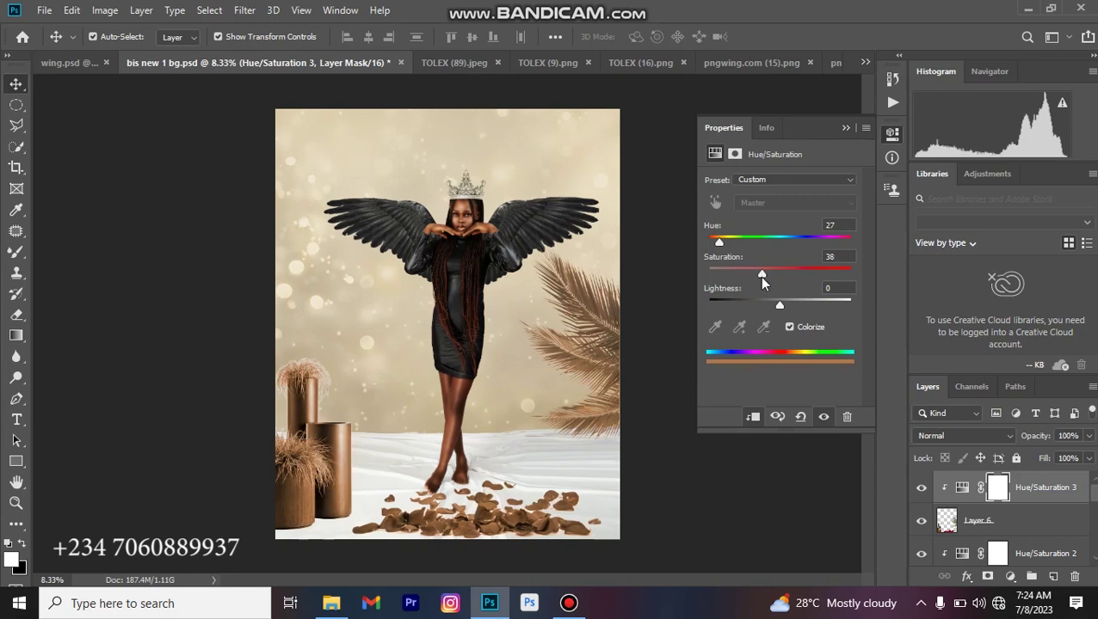
{"action": "mouse_move", "coordinate": [779, 306]}
{"action": "left_mouse_down"}
{"action": "mouse_move", "coordinate": [761, 309]}
{"action": "mouse_move", "coordinate": [774, 311]}
{"action": "left_mouse_up"}
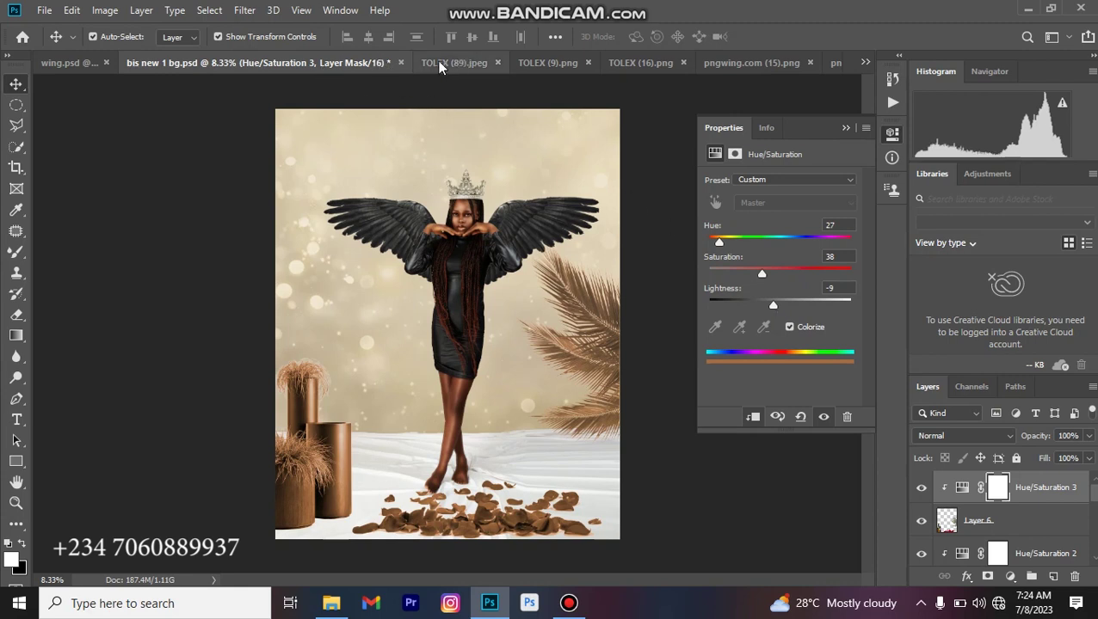
Check the reference in wing.psd, and in the composite select everything outside a large circle around the figure's wings and dress
{"action": "left_click", "coordinate": [62, 64]}
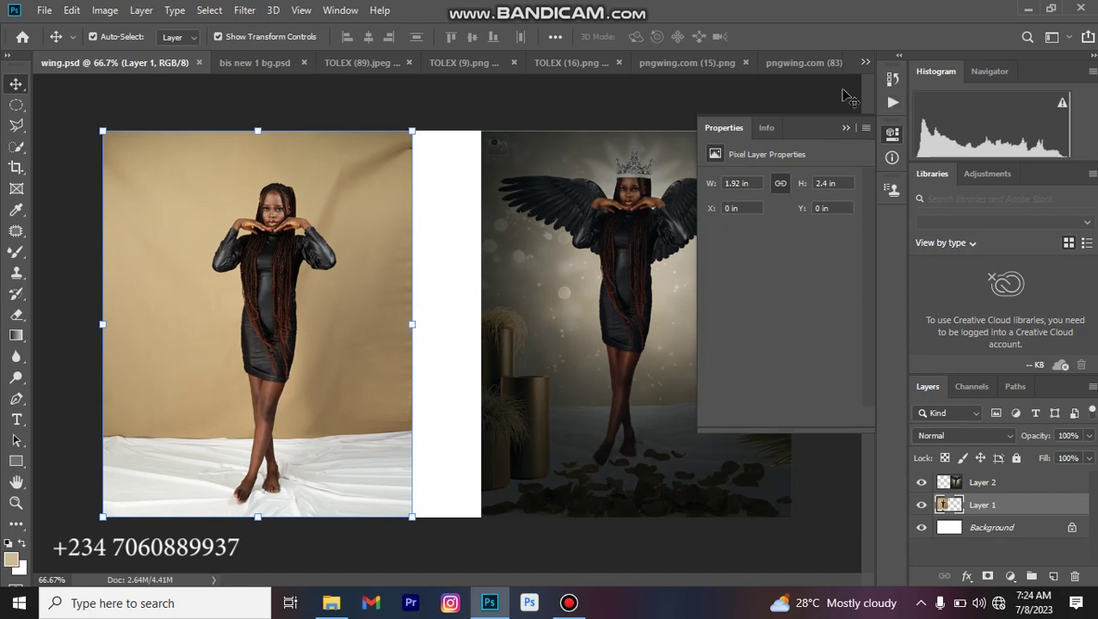
{"action": "left_click", "coordinate": [845, 128]}
{"action": "left_click", "coordinate": [268, 60]}
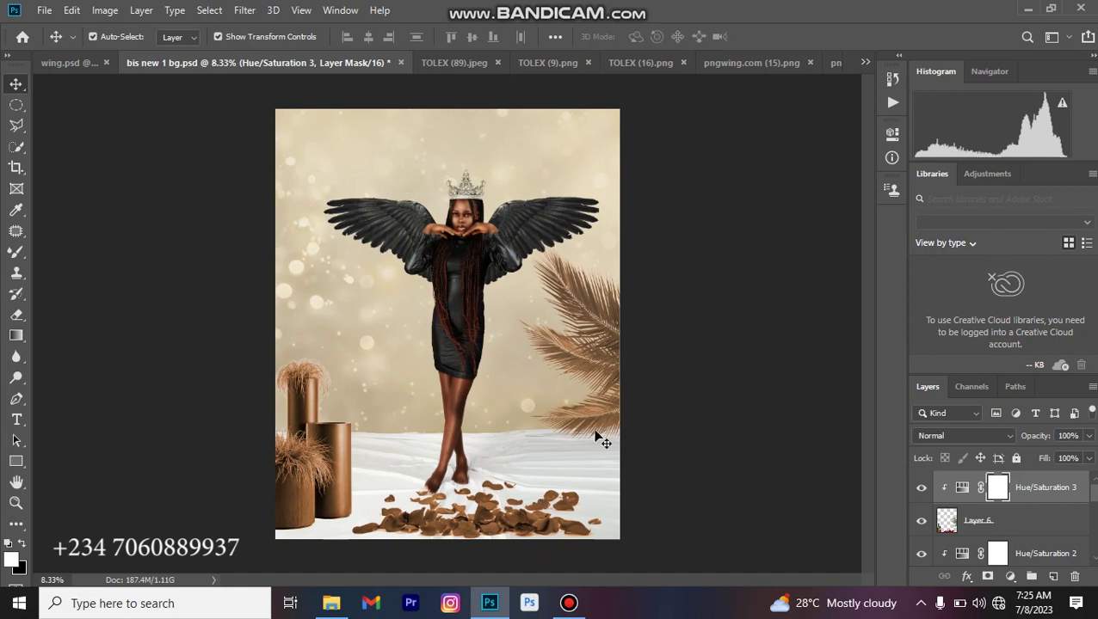
{"action": "left_click", "coordinate": [19, 107]}
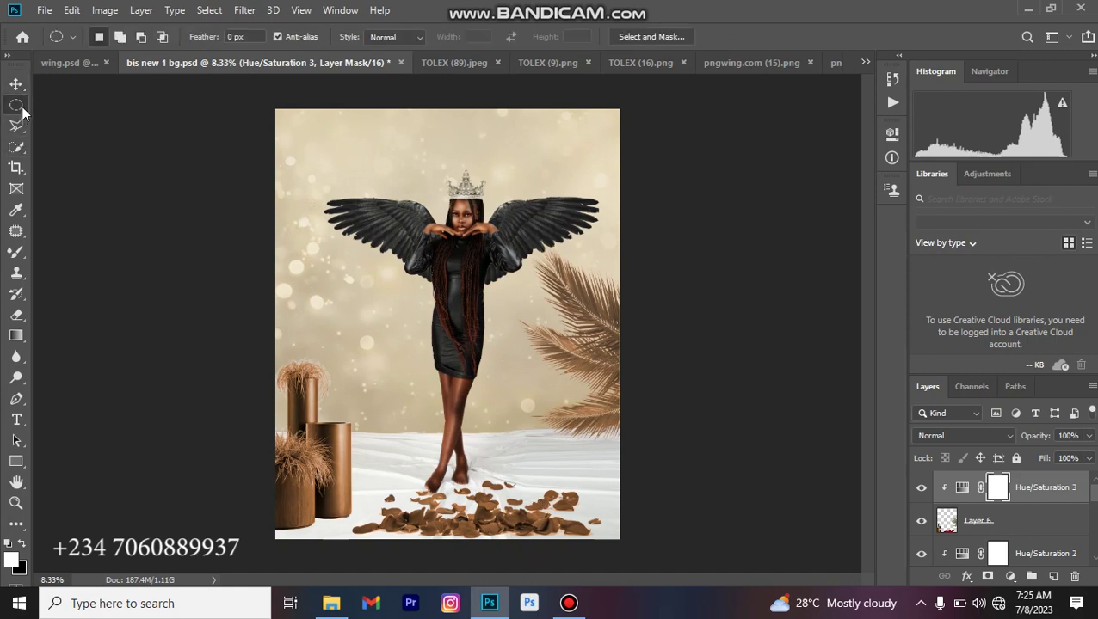
{"action": "right_click", "coordinate": [17, 107]}
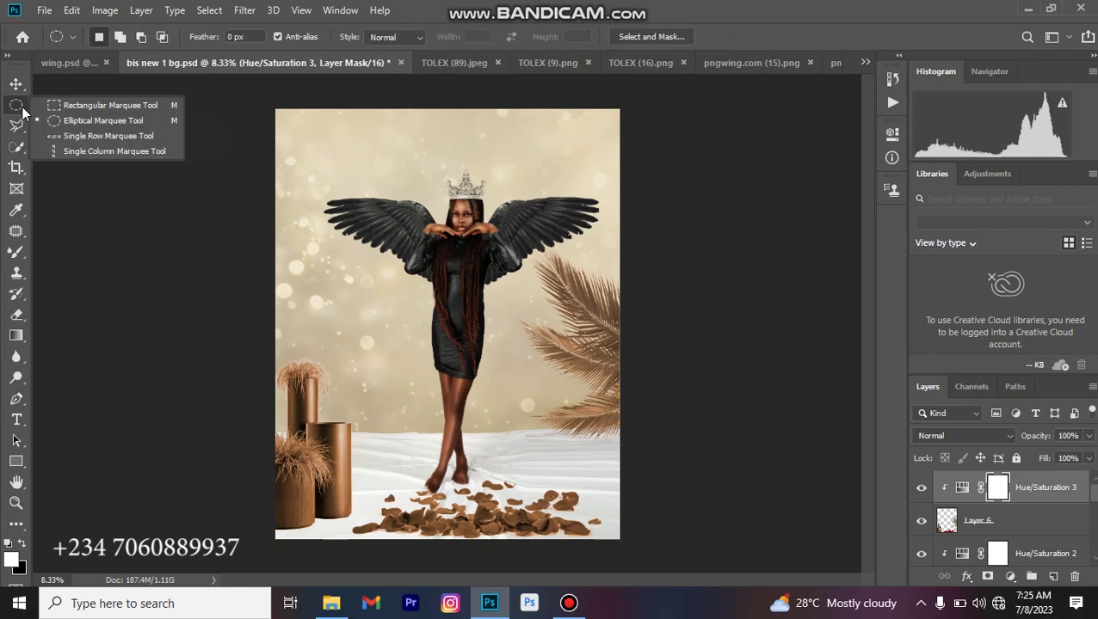
{"action": "left_click", "coordinate": [80, 123]}
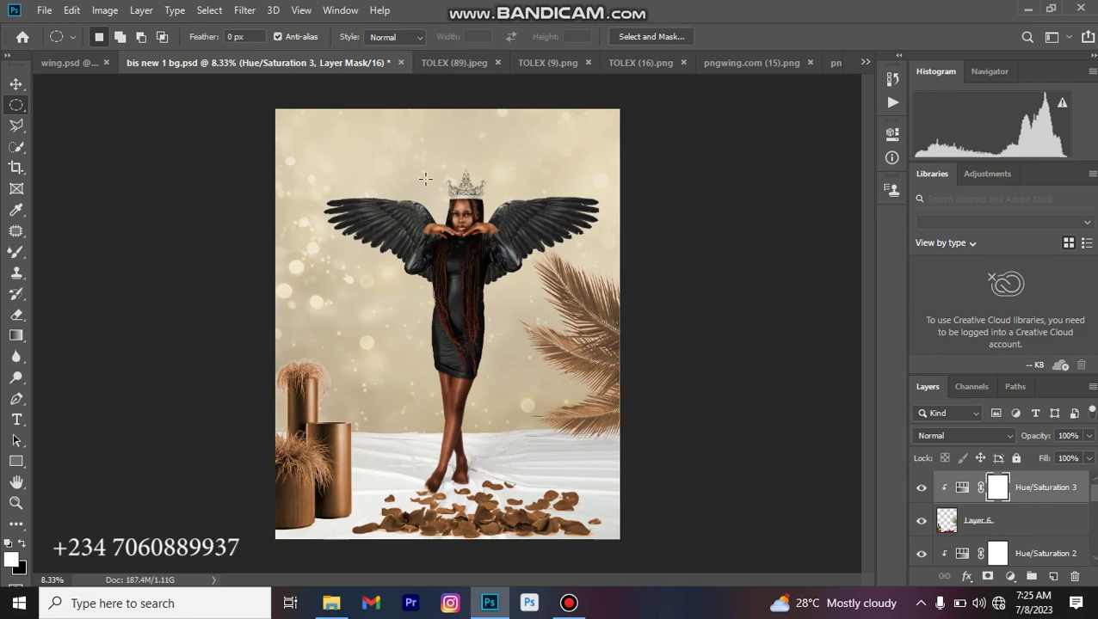
{"action": "left_click_drag", "start_coordinate": [346, 154], "coordinate": [599, 467]}
{"action": "left_click_drag", "start_coordinate": [532, 306], "coordinate": [516, 306]}
{"action": "key", "text": "ctrl+shift+i"}
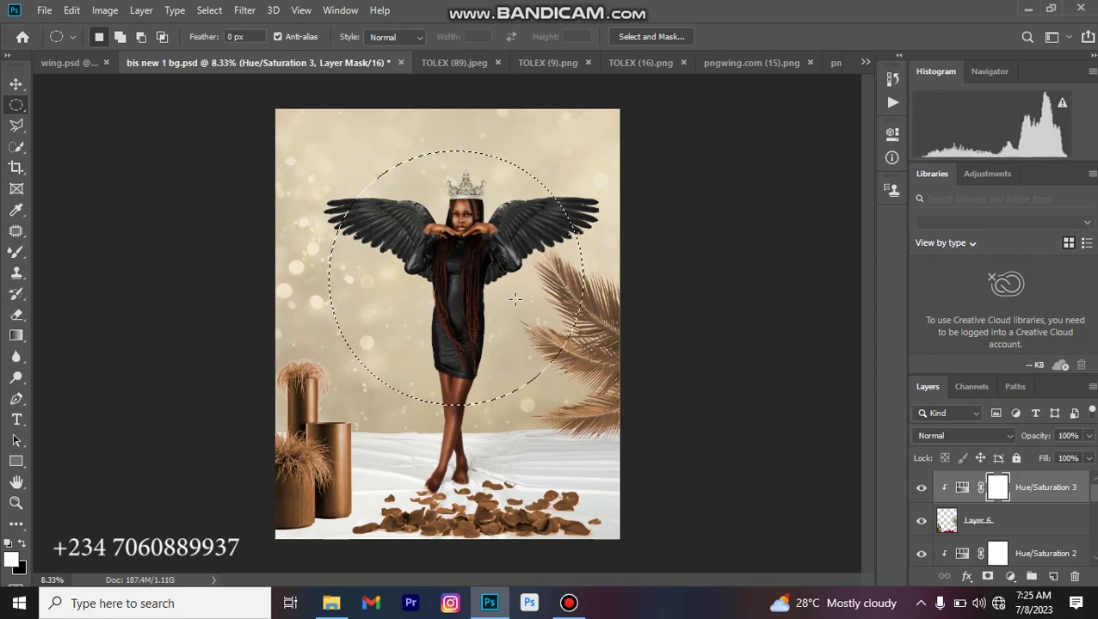
Add a Solid Color fill layer in near-black #010101 over the selection and feather its mask to 1000 px as a vignette
{"action": "left_click", "coordinate": [1008, 577]}
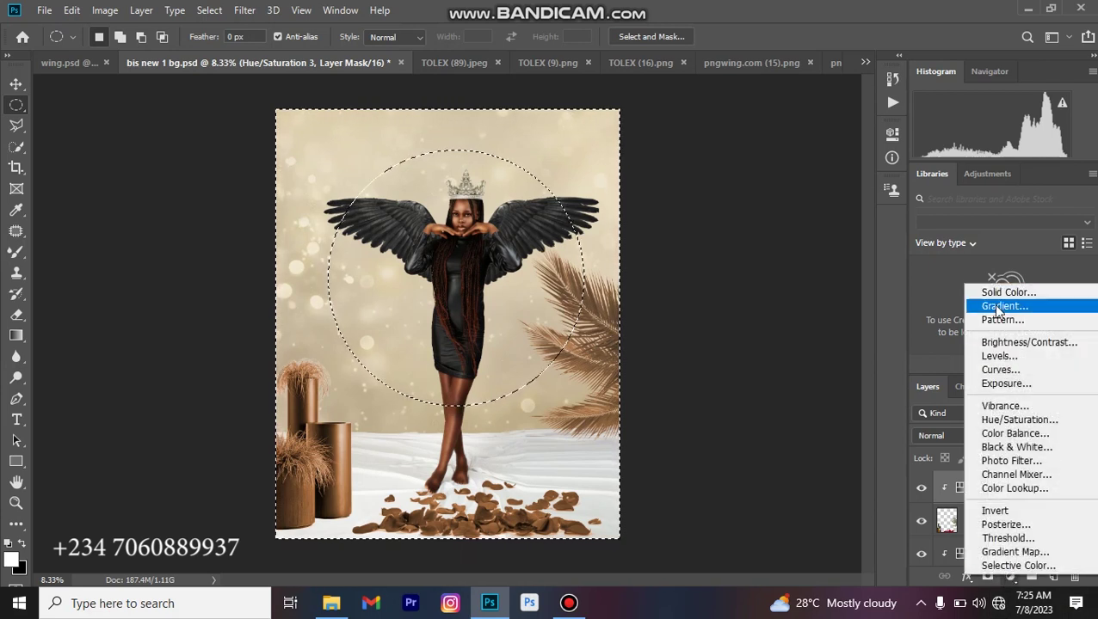
{"action": "left_click", "coordinate": [1008, 293]}
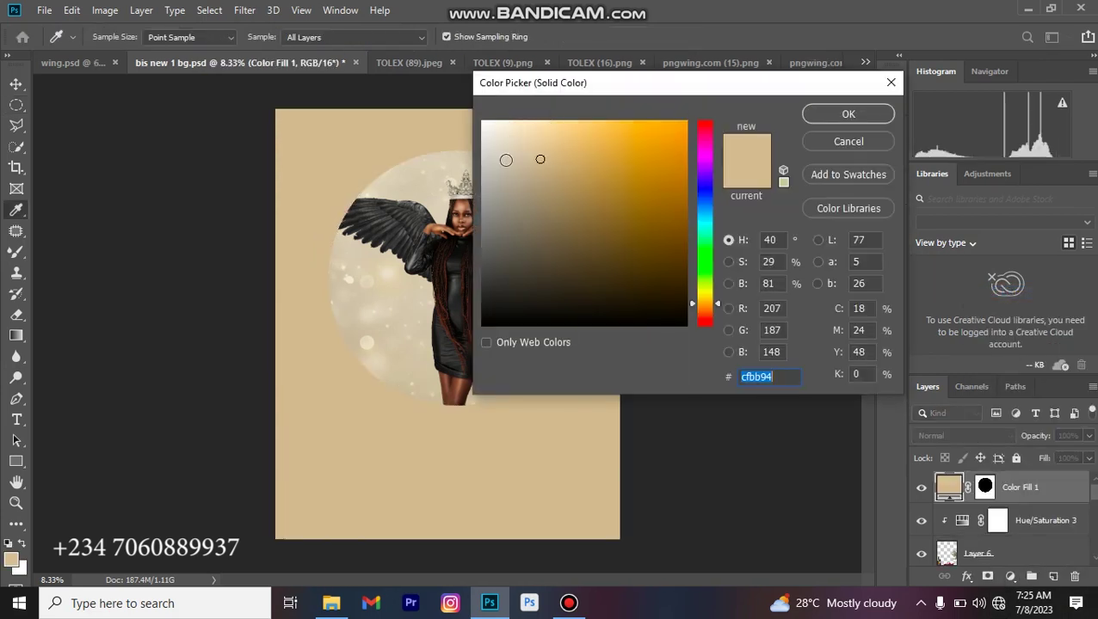
{"action": "left_click", "coordinate": [484, 323]}
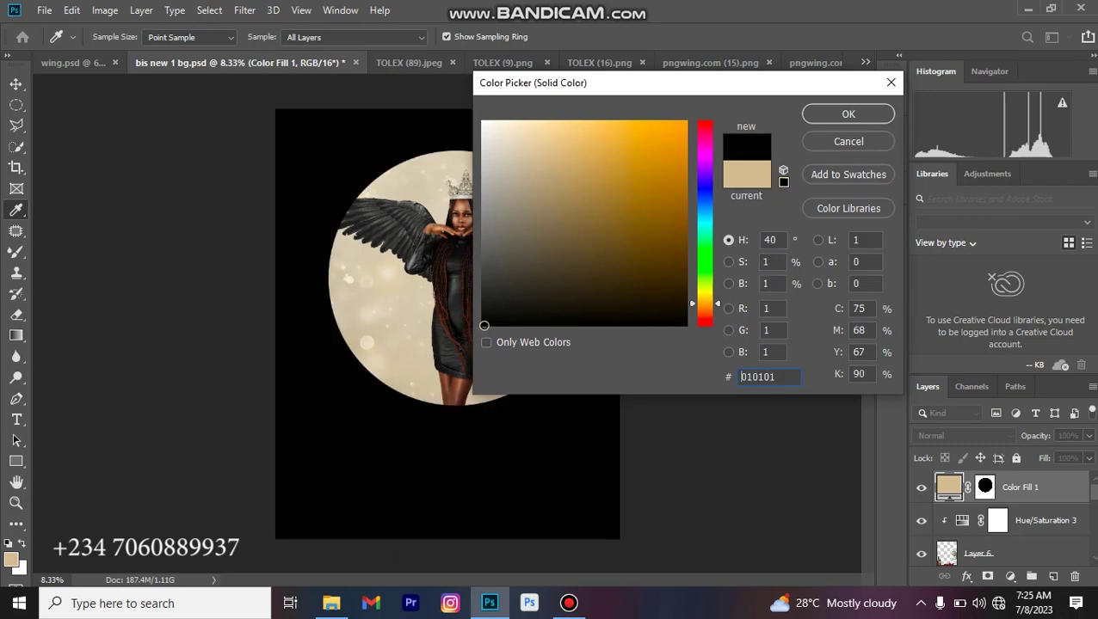
{"action": "left_click", "coordinate": [847, 115]}
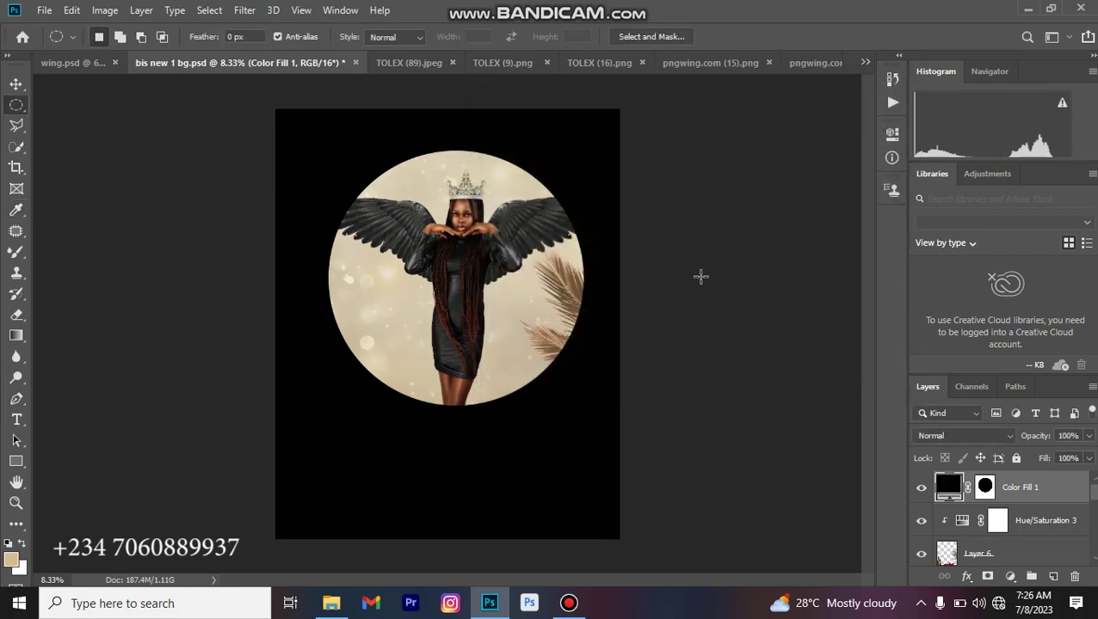
{"action": "double_click", "coordinate": [986, 487]}
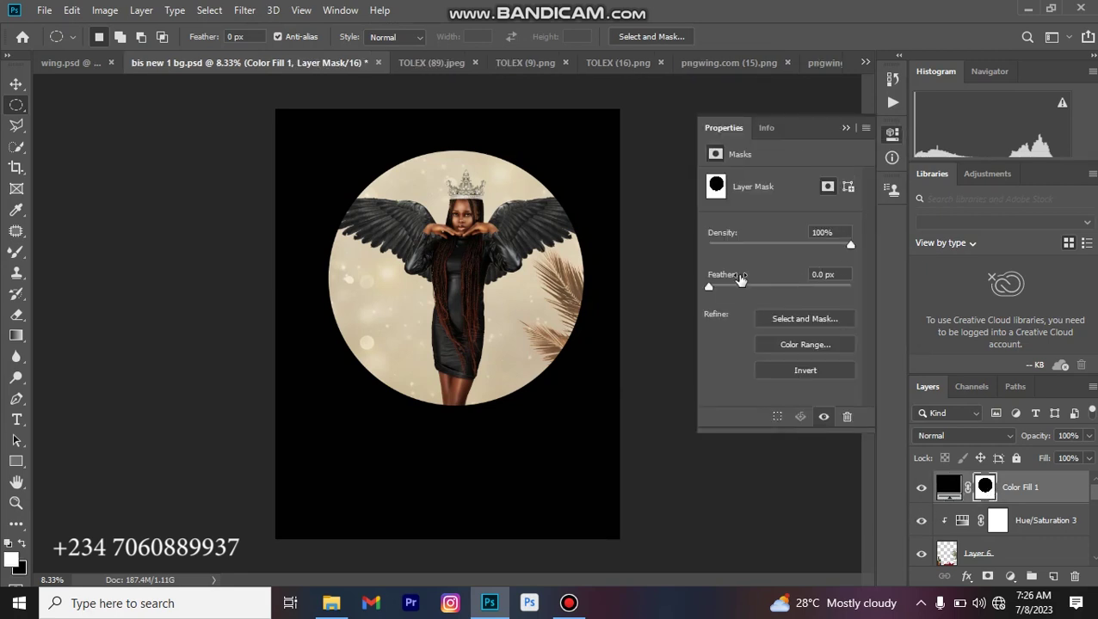
{"action": "left_click_drag", "start_coordinate": [709, 289], "coordinate": [851, 313]}
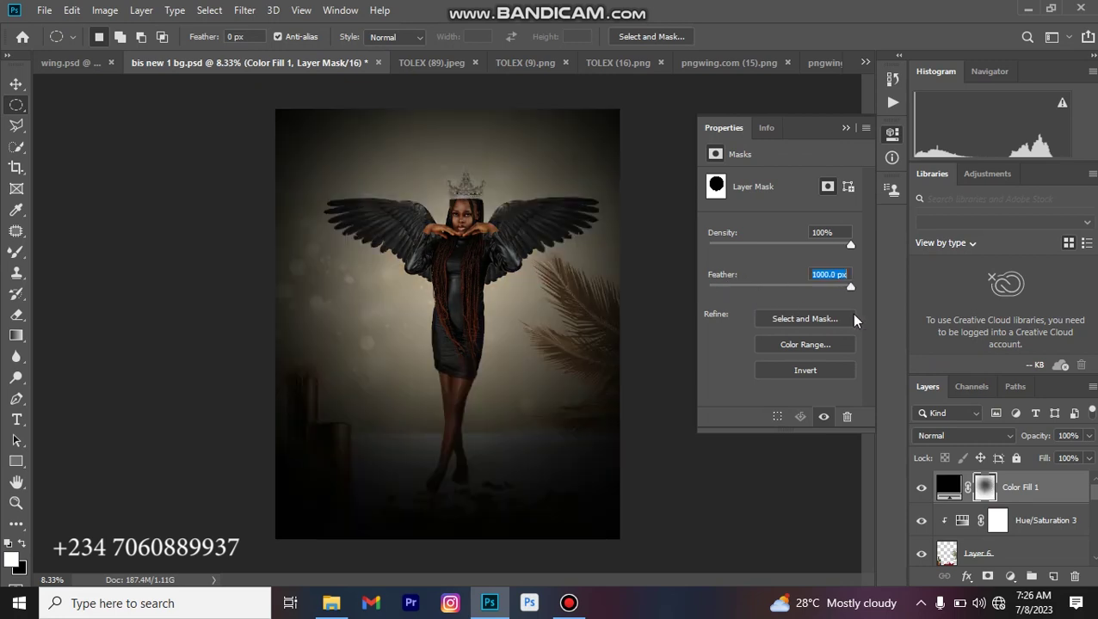
Reduce the vignette mask's feather to 697 px and lower the black fill layer's opacity to 51%
{"action": "left_click_drag", "start_coordinate": [854, 314], "coordinate": [845, 314]}
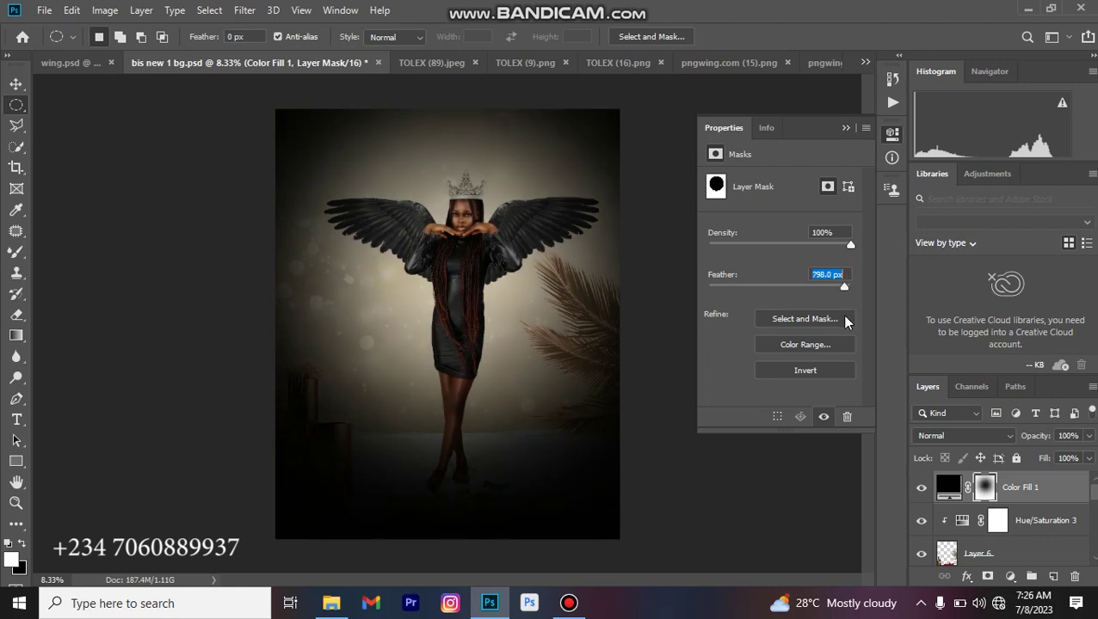
{"action": "left_click_drag", "start_coordinate": [845, 321], "coordinate": [841, 321]}
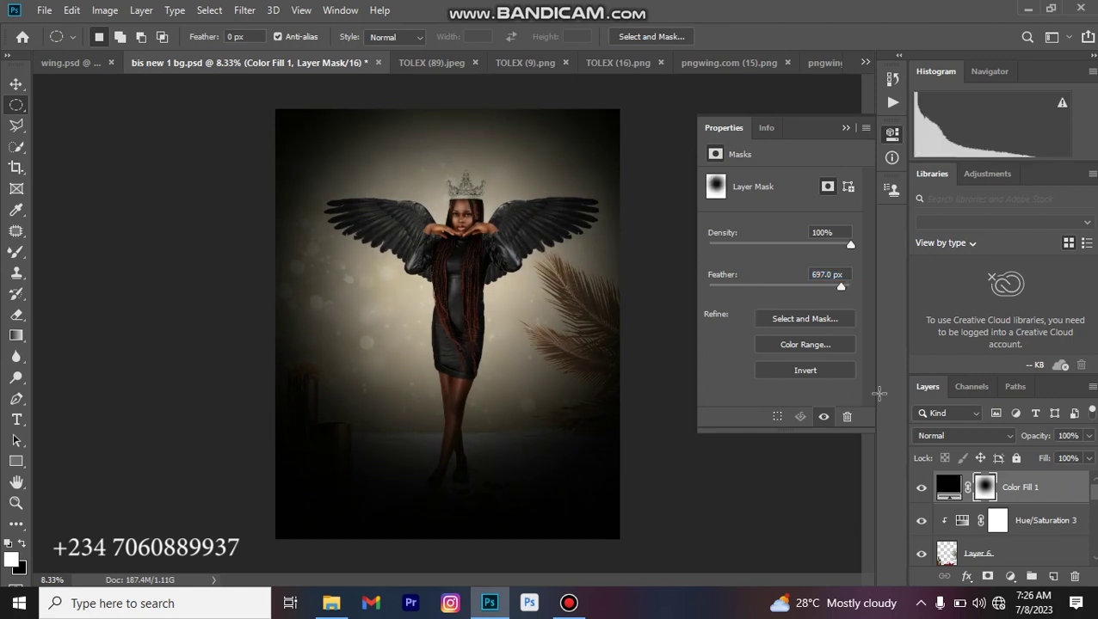
{"action": "left_click", "coordinate": [1090, 437]}
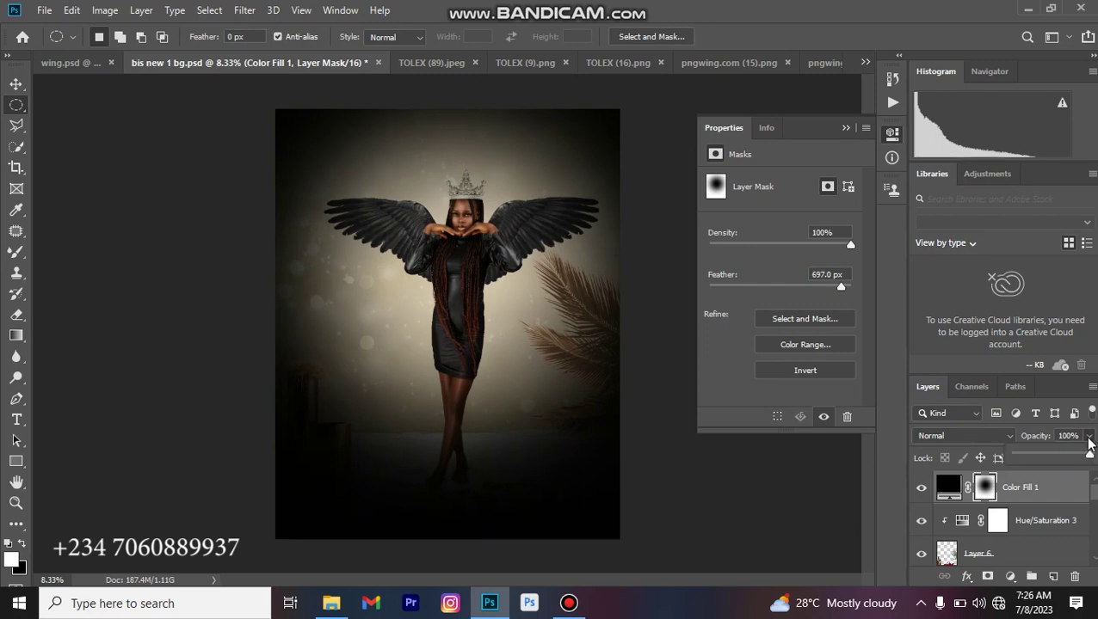
{"action": "left_click_drag", "start_coordinate": [1067, 456], "coordinate": [1047, 458]}
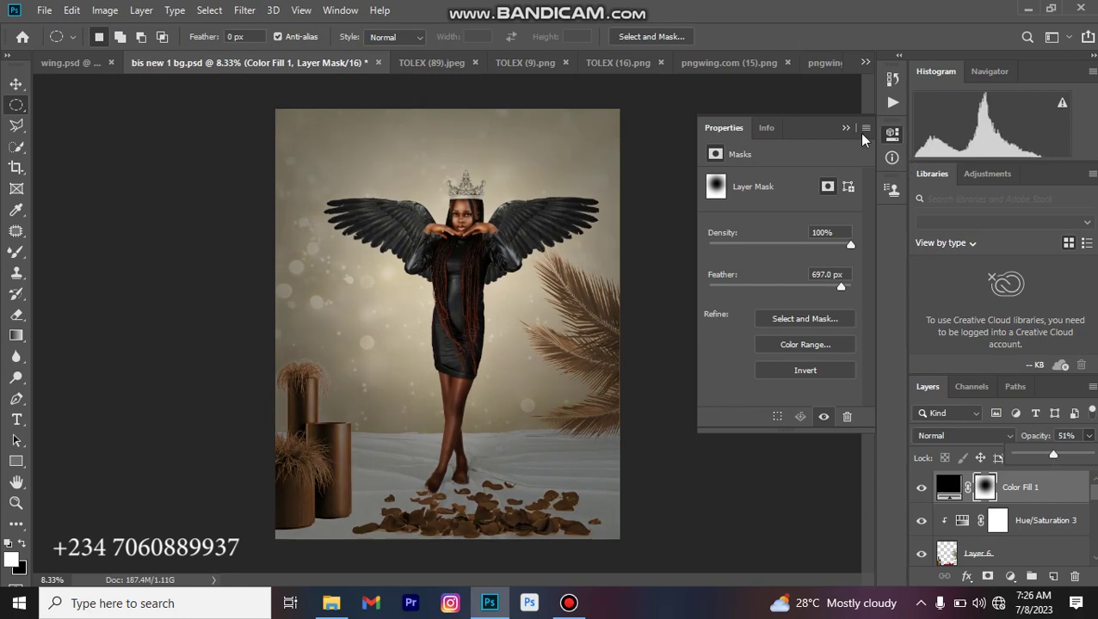
{"action": "left_click", "coordinate": [735, 179]}
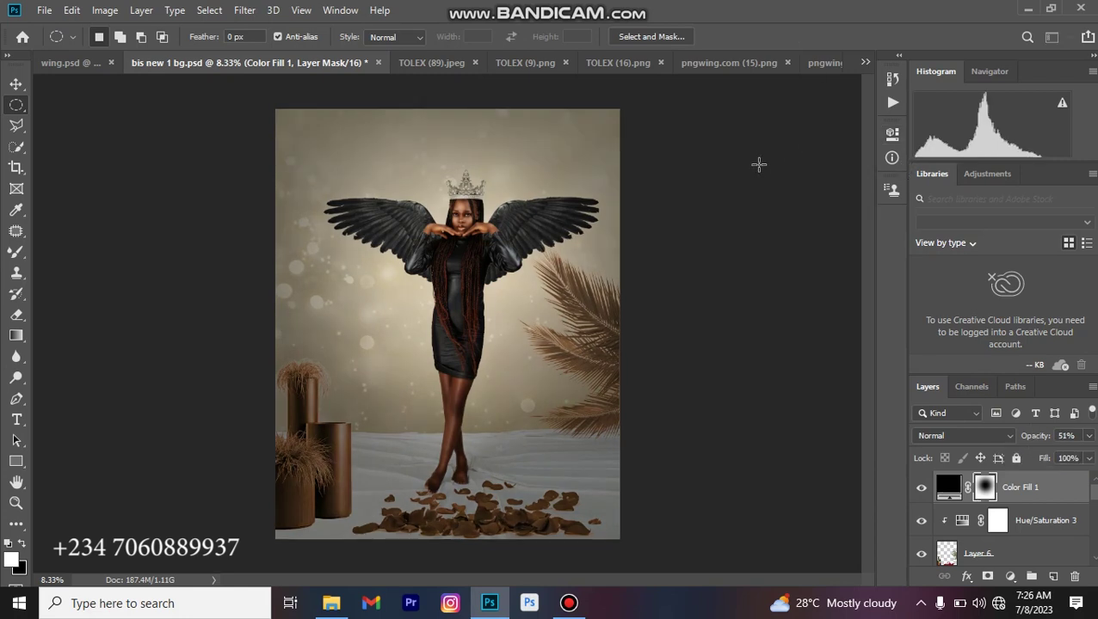
Add a Color Lookup adjustment layer above the vignette using the berry.cube 3D LUT
{"action": "left_click", "coordinate": [1010, 577]}
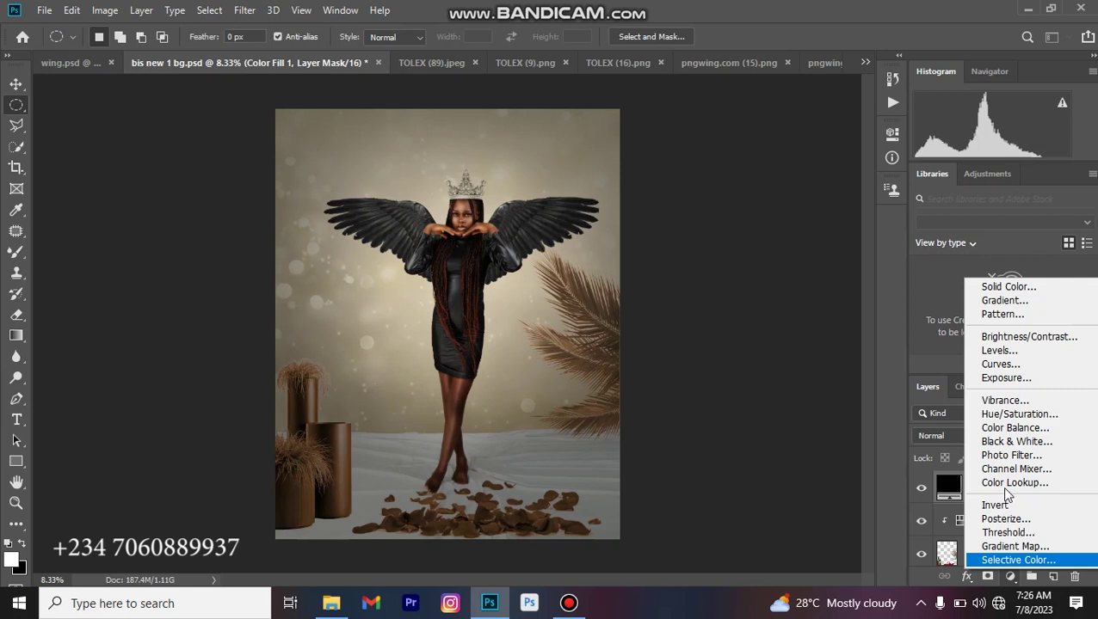
{"action": "left_click", "coordinate": [1005, 483]}
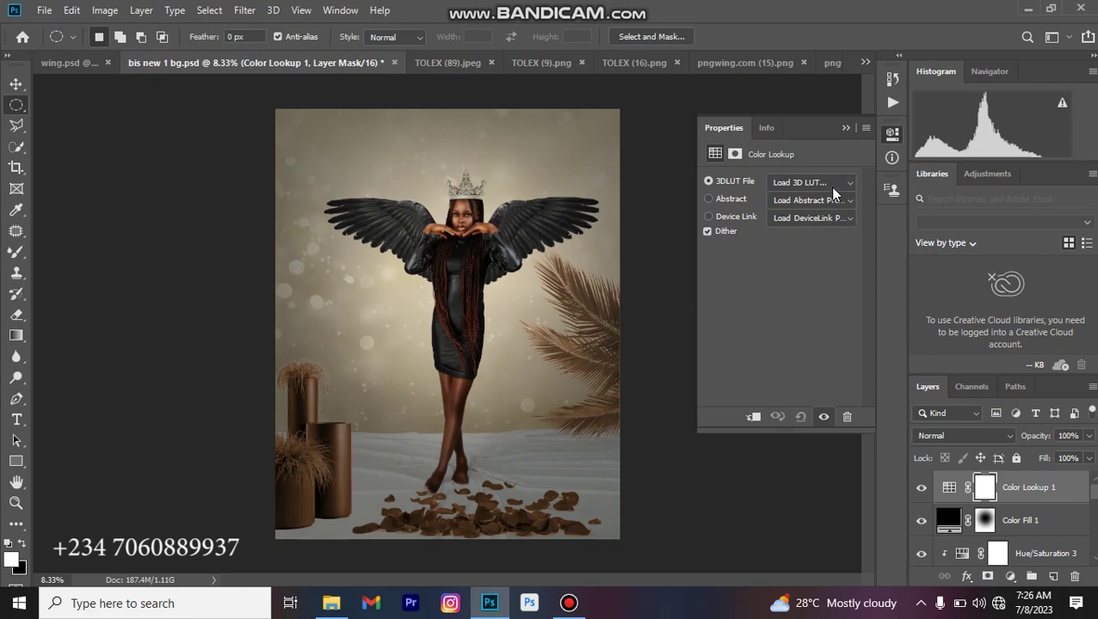
{"action": "left_click", "coordinate": [831, 191]}
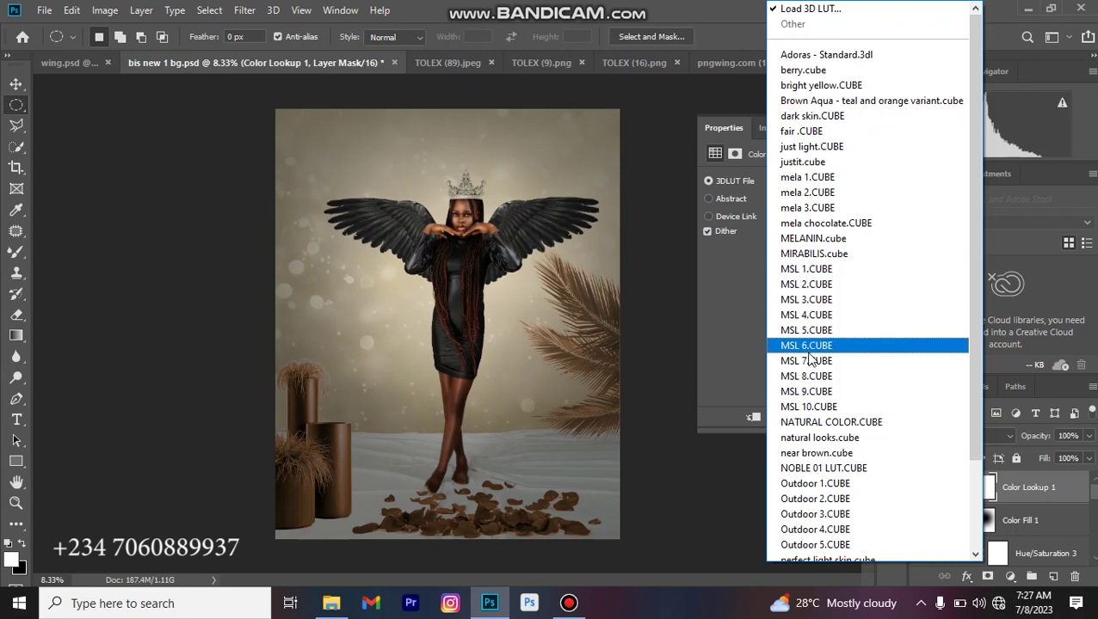
{"action": "left_click", "coordinate": [801, 70]}
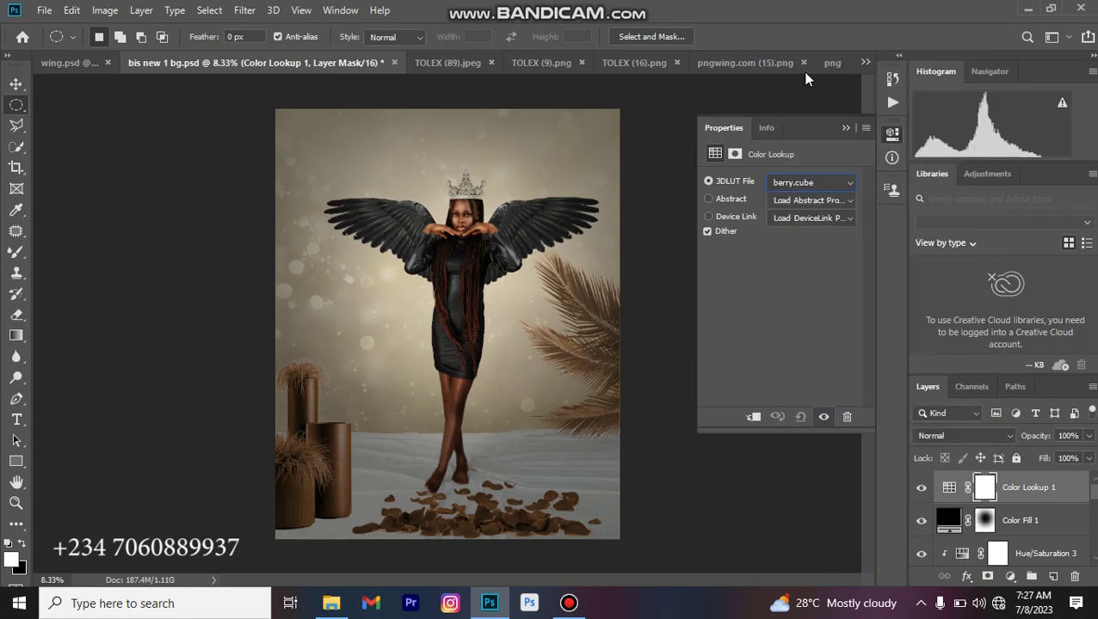
Add a second Color Lookup adjustment layer above the first, using the mela chocolate.CUBE 3D LUT
{"action": "left_click", "coordinate": [1010, 578]}
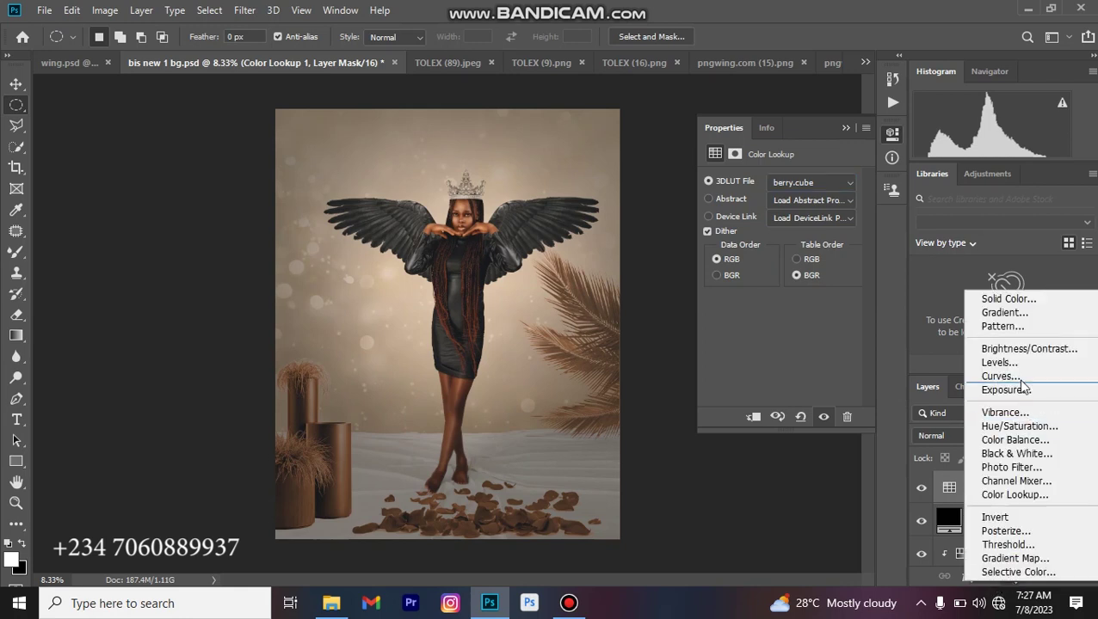
{"action": "left_click", "coordinate": [1020, 494]}
{"action": "left_click", "coordinate": [824, 182]}
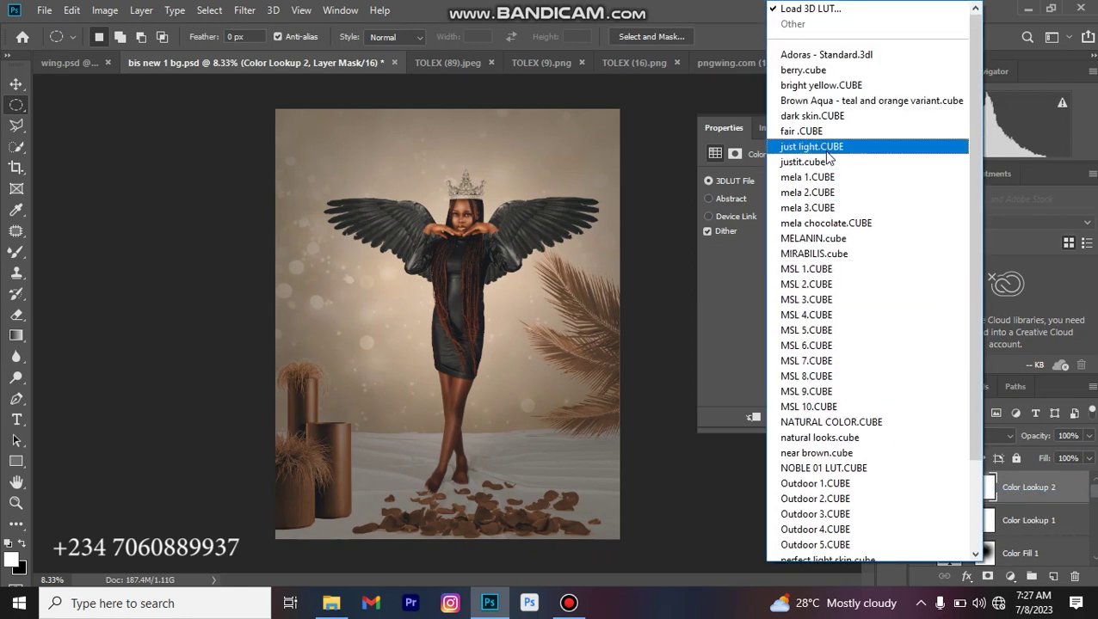
{"action": "left_click", "coordinate": [822, 223]}
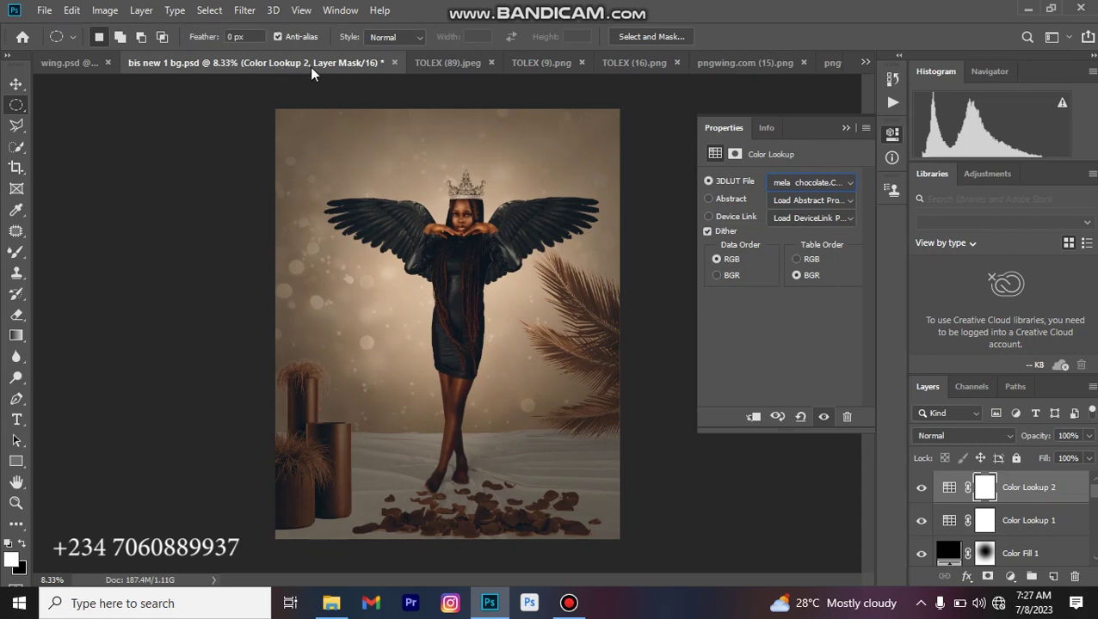
Check the reference in wing.psd, and in the composite lower the mela chocolate Color Lookup layer's opacity to 46%
{"action": "left_click", "coordinate": [83, 62]}
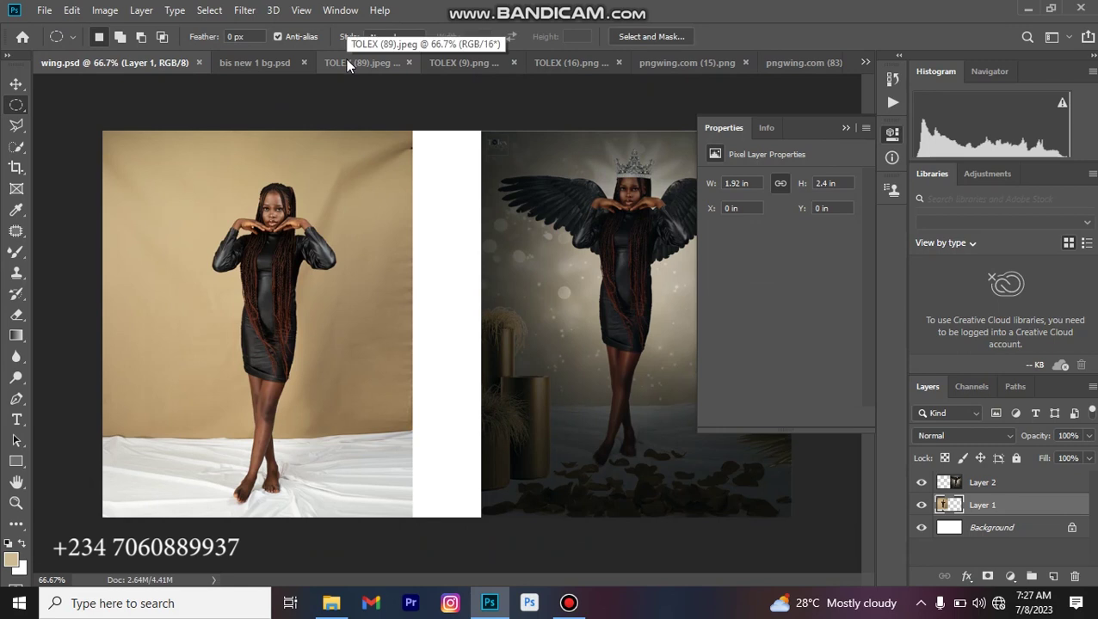
{"action": "left_click", "coordinate": [253, 62]}
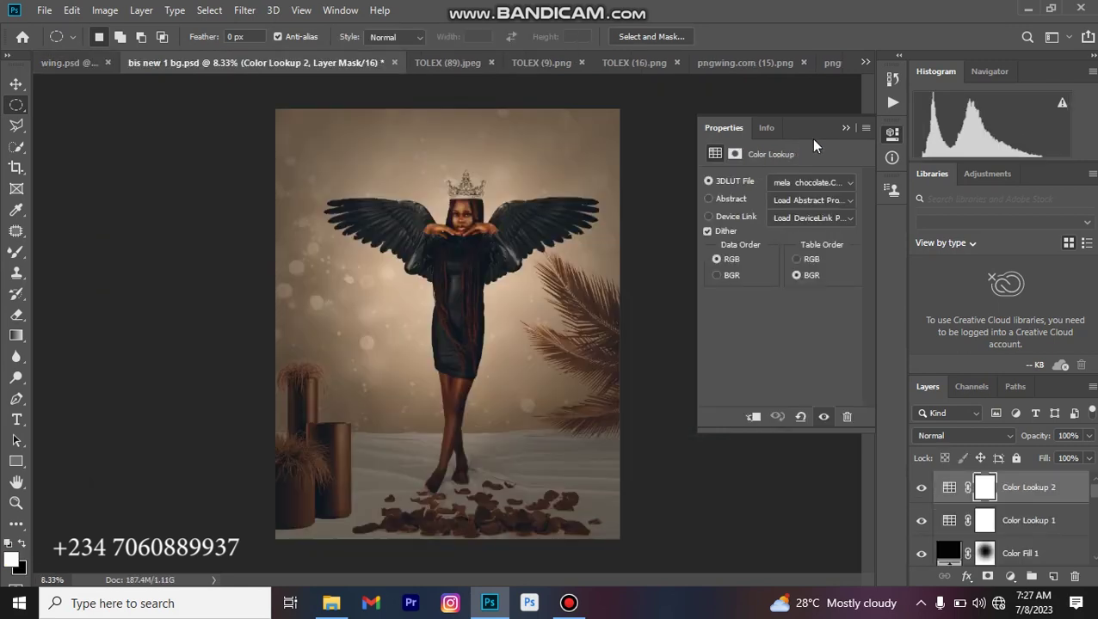
{"action": "left_click", "coordinate": [846, 129]}
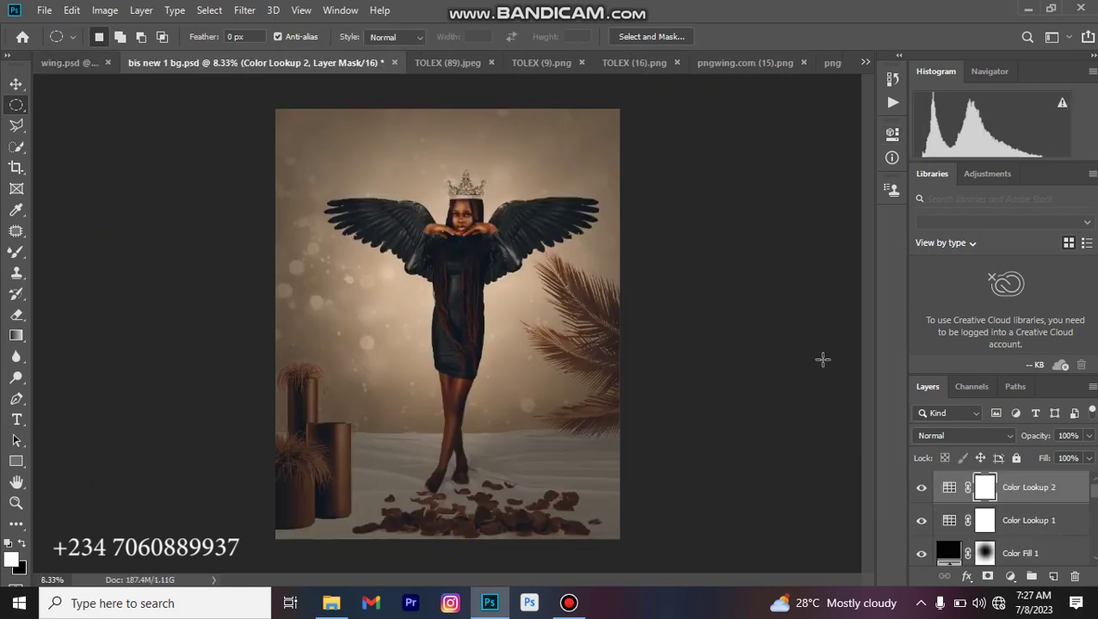
{"action": "left_click", "coordinate": [1088, 436]}
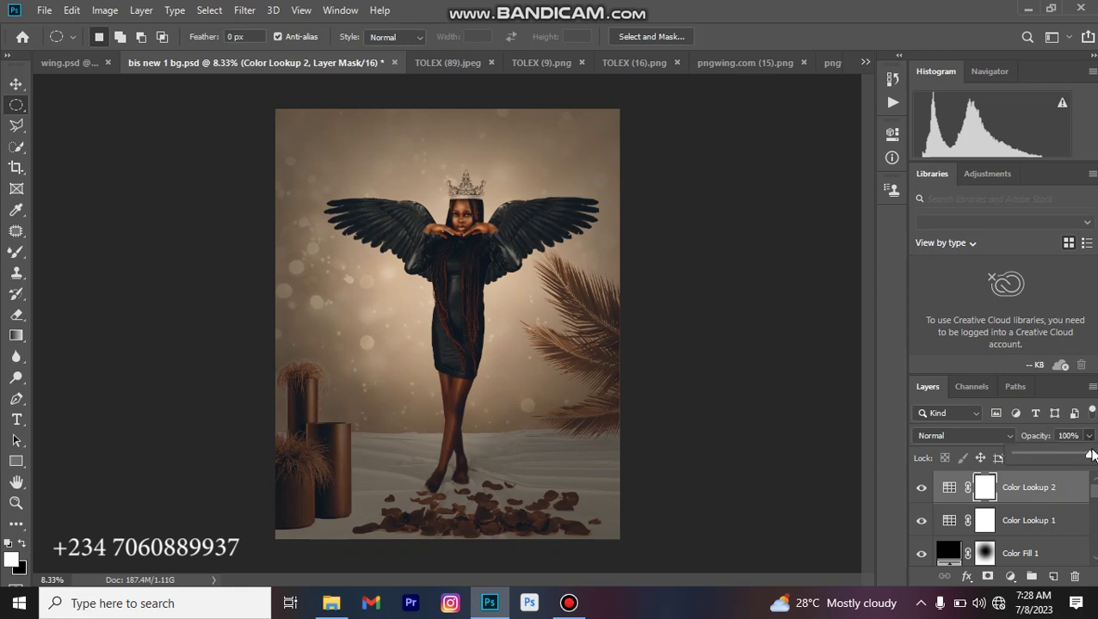
{"action": "left_click_drag", "start_coordinate": [1091, 459], "coordinate": [1050, 465]}
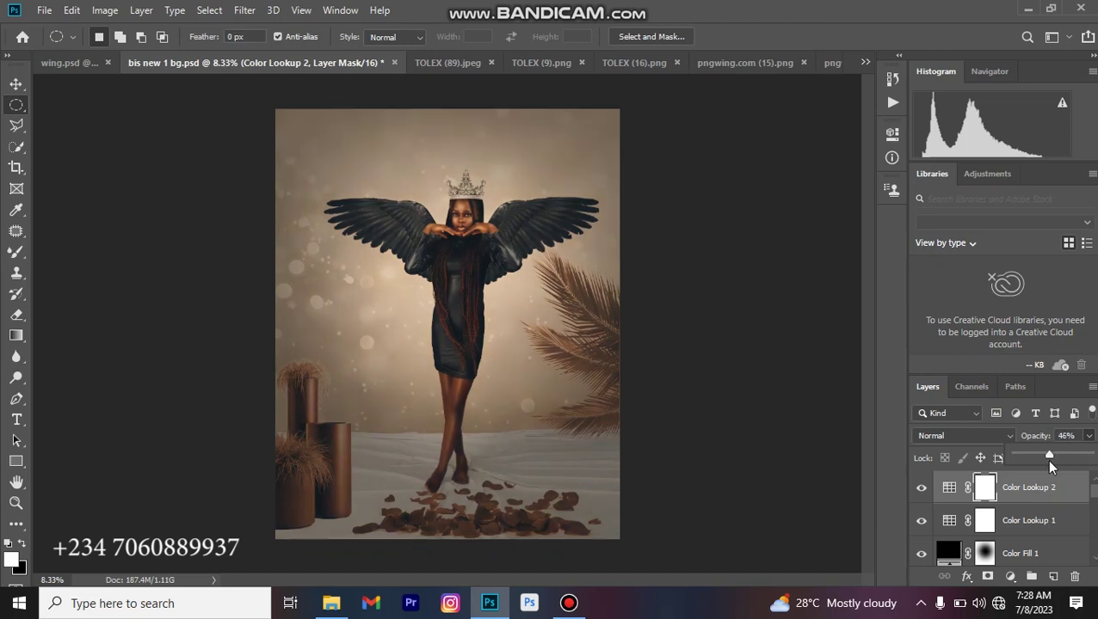
Lower the berry.cube Color Lookup layer's opacity to 52%, and try a duplicate of that layer before deleting the copy
{"action": "left_click", "coordinate": [1026, 524]}
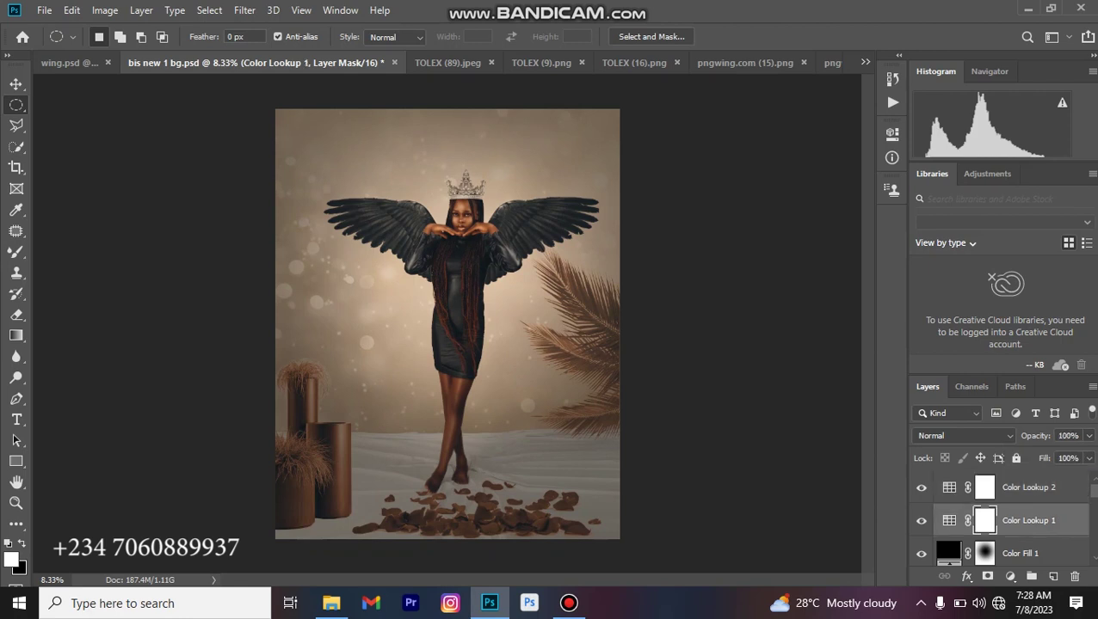
{"action": "left_click", "coordinate": [1088, 457]}
{"action": "left_click_drag", "start_coordinate": [1090, 458], "coordinate": [1054, 478]}
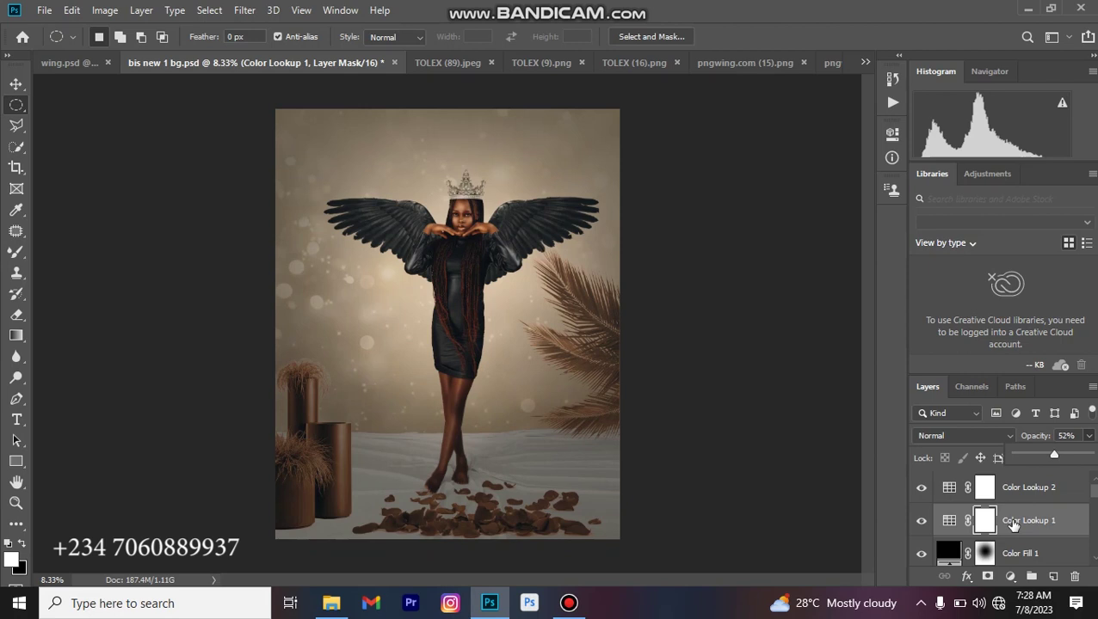
{"action": "key", "text": "ctrl+j"}
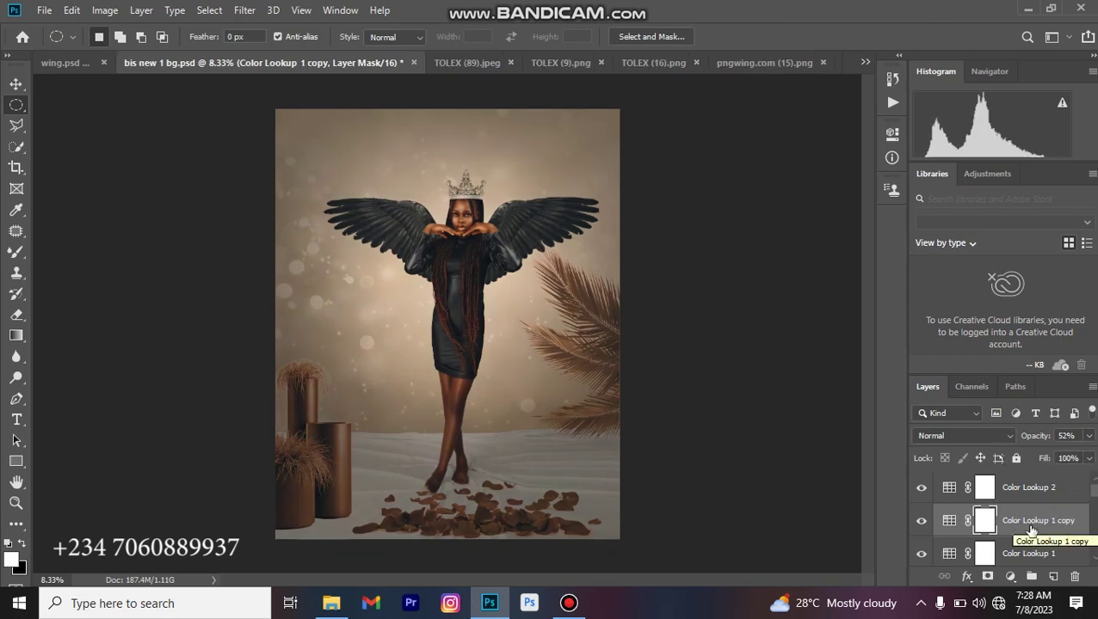
{"action": "left_click_drag", "start_coordinate": [1031, 522], "coordinate": [1075, 577]}
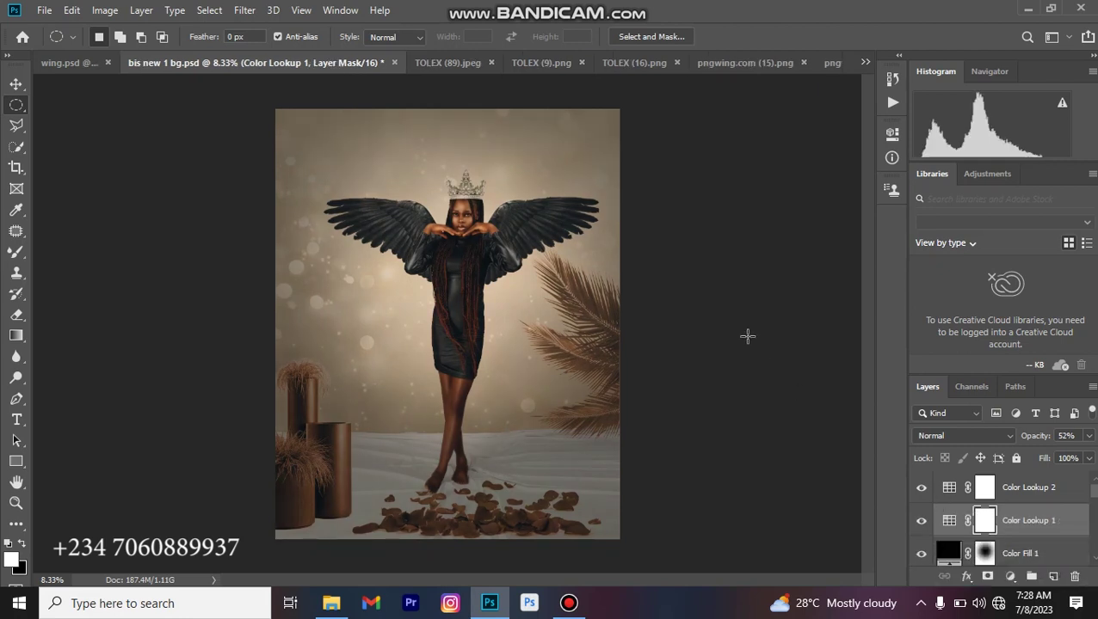